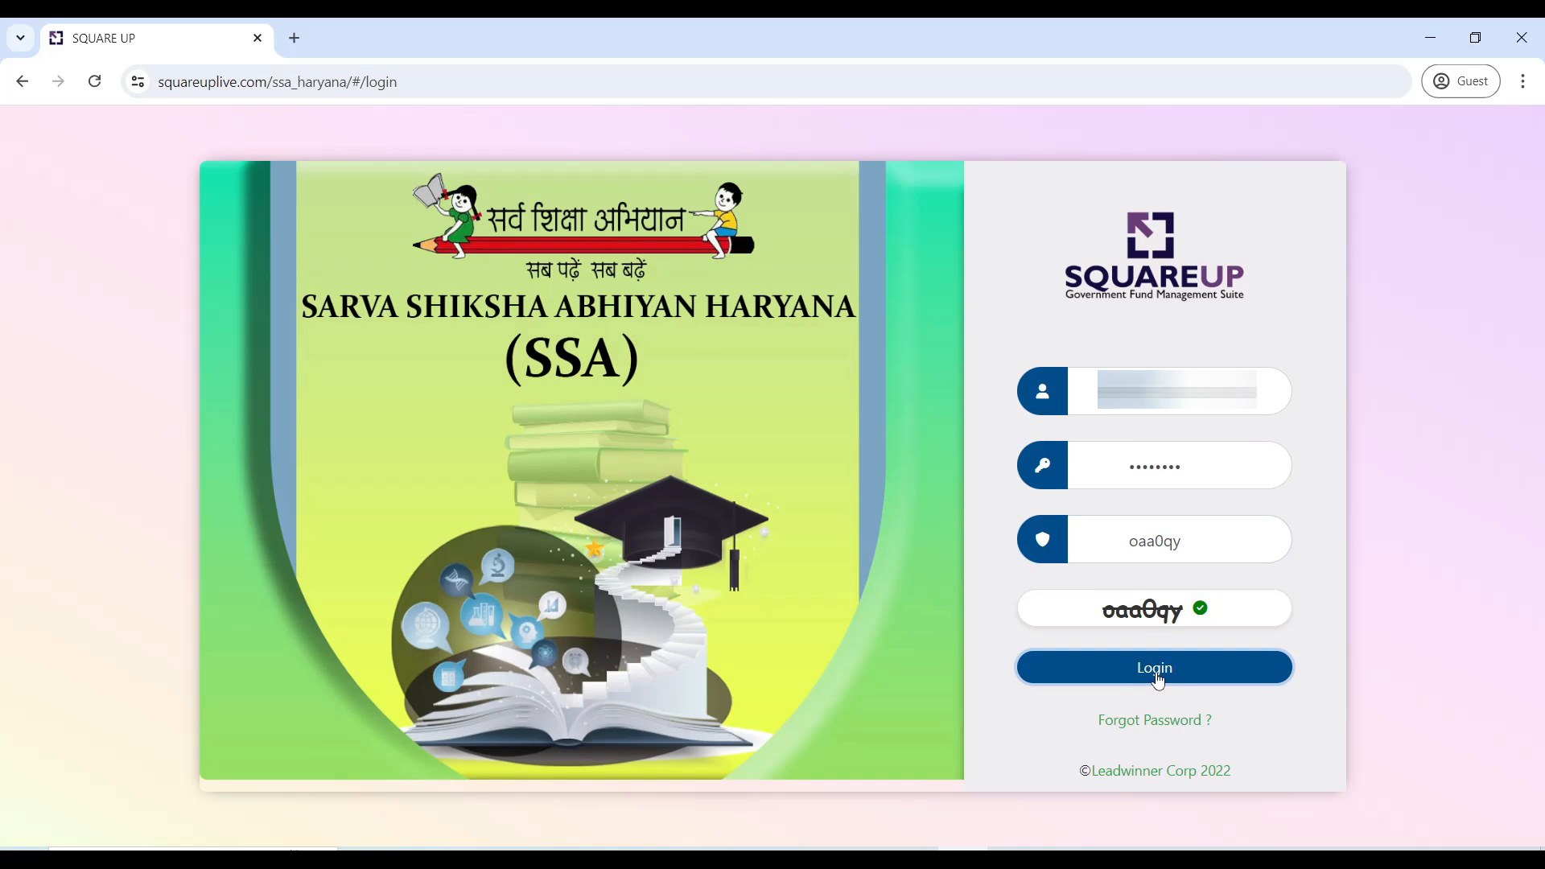
- Log in, expand SubProject in the sidebar, and choose Create
left_click(1157, 680)
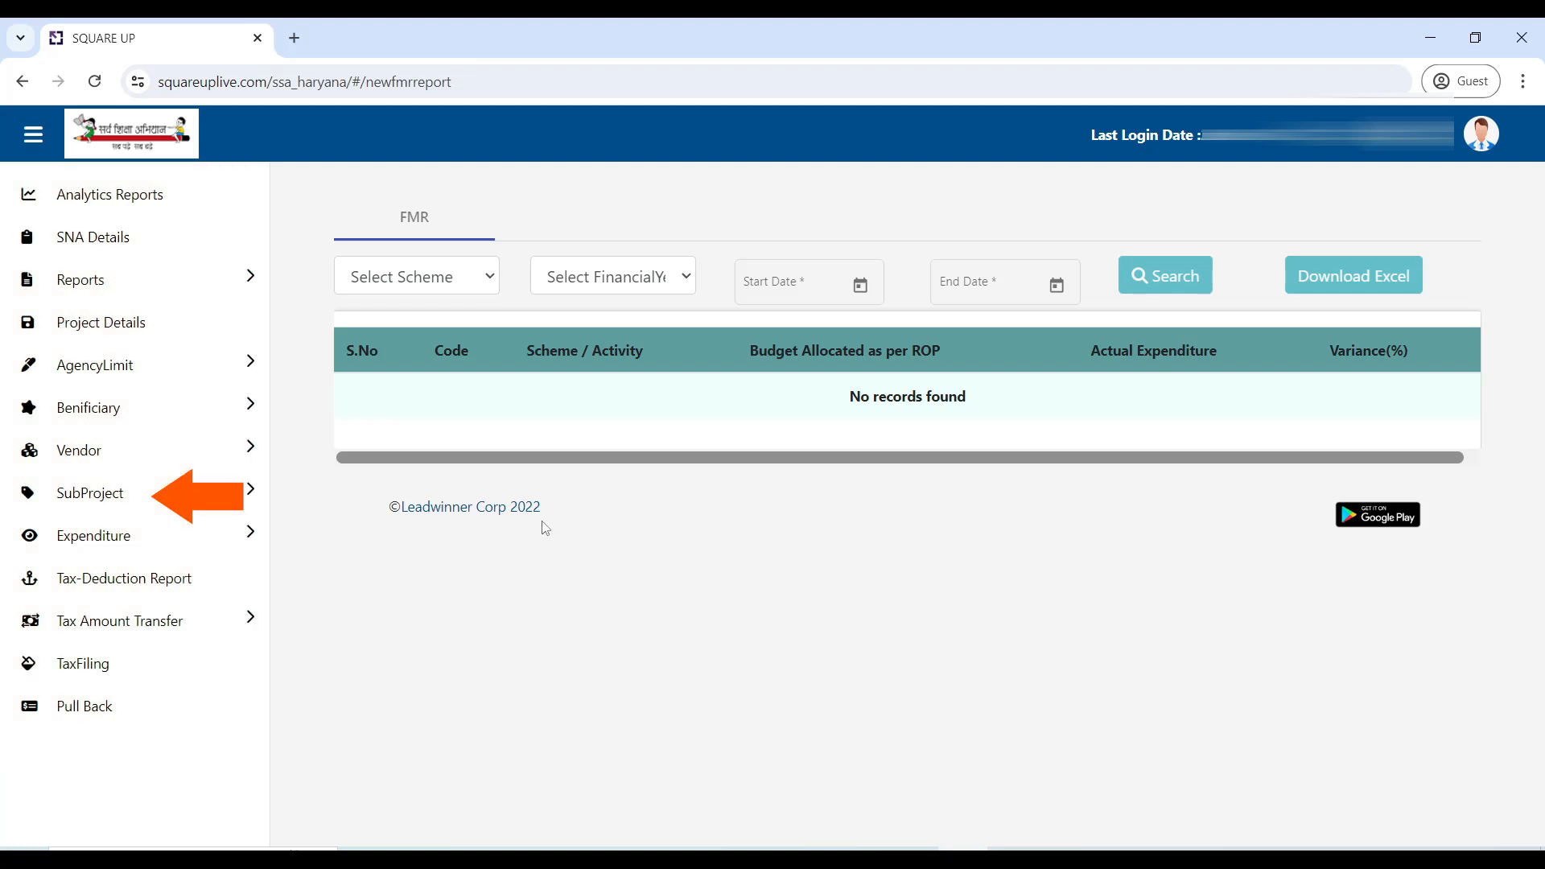
left_click(149, 491)
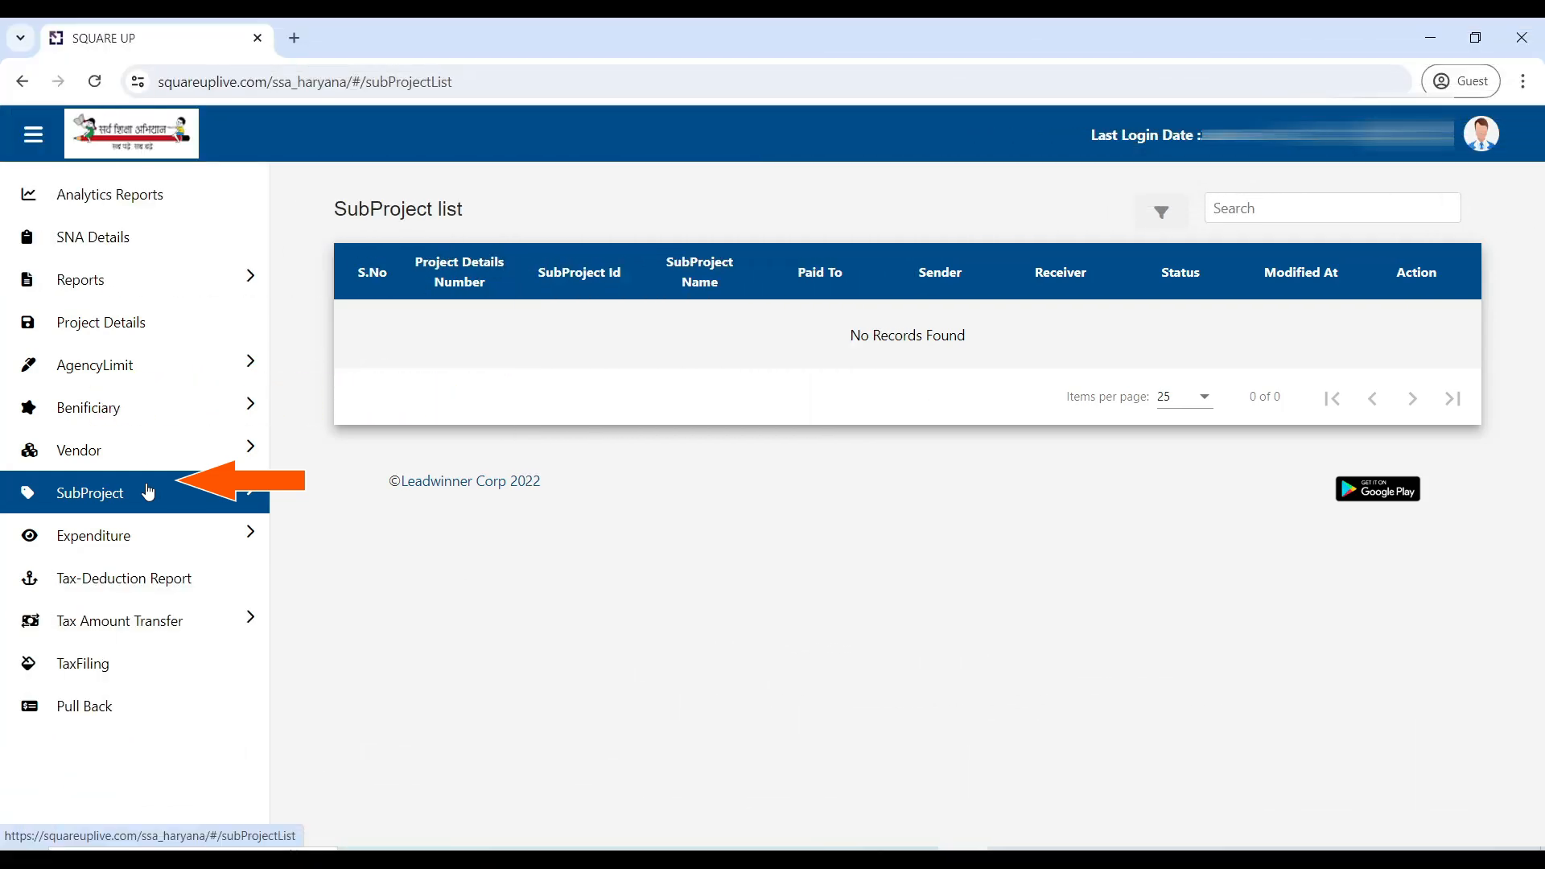
left_click(149, 492)
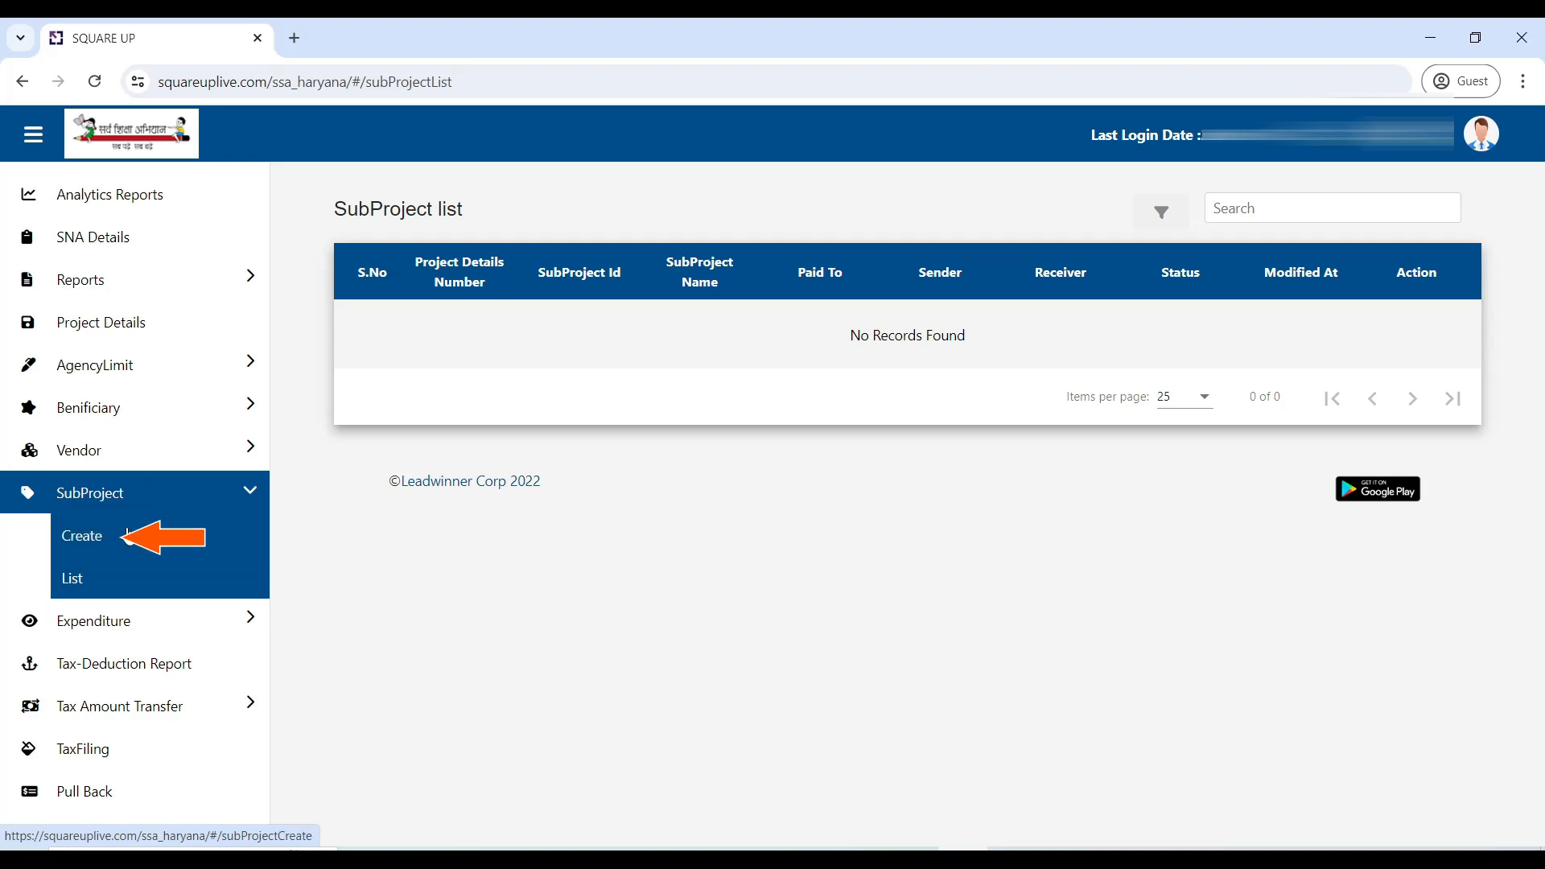
left_click(128, 536)
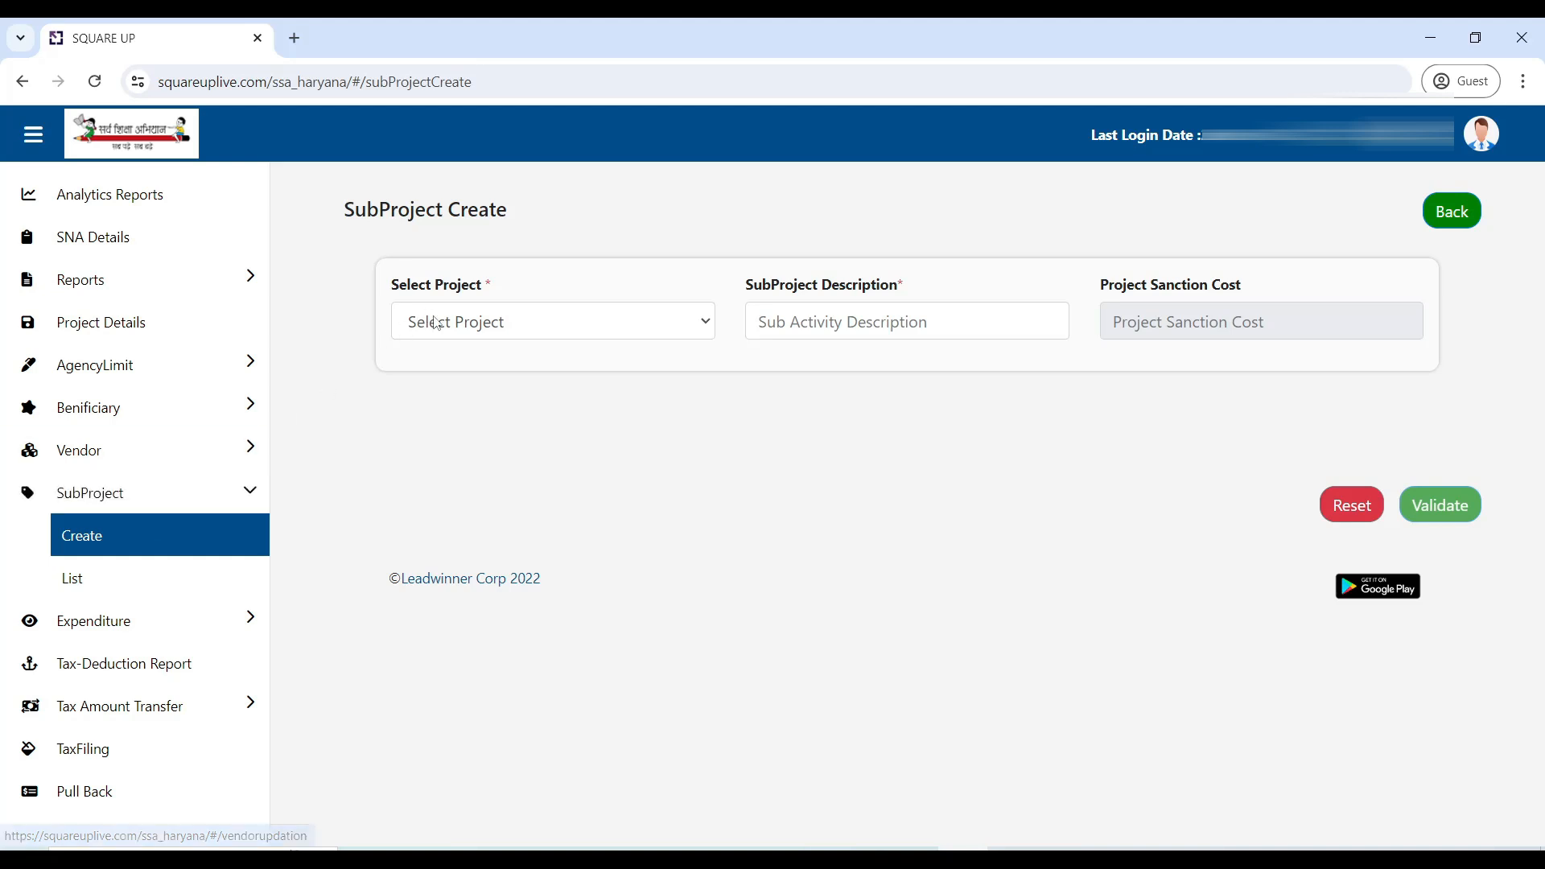
- Choose project WIN/2024/37, enter description 'SCHOOL GRANT TLM AND STATIONERY', and set payment to Vendor
left_click(472, 332)
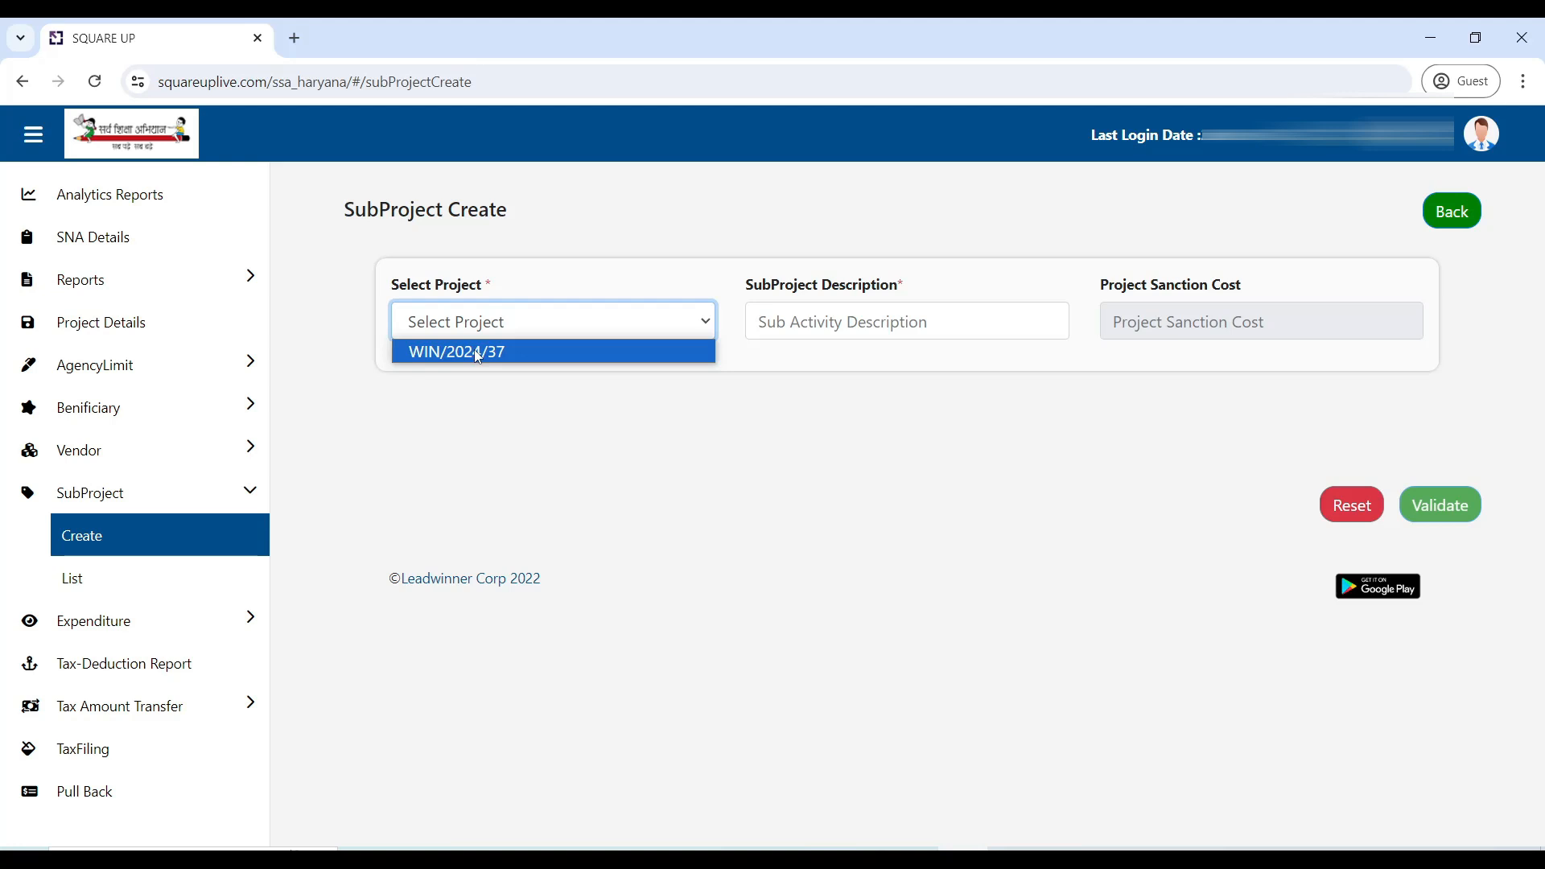
left_click(478, 353)
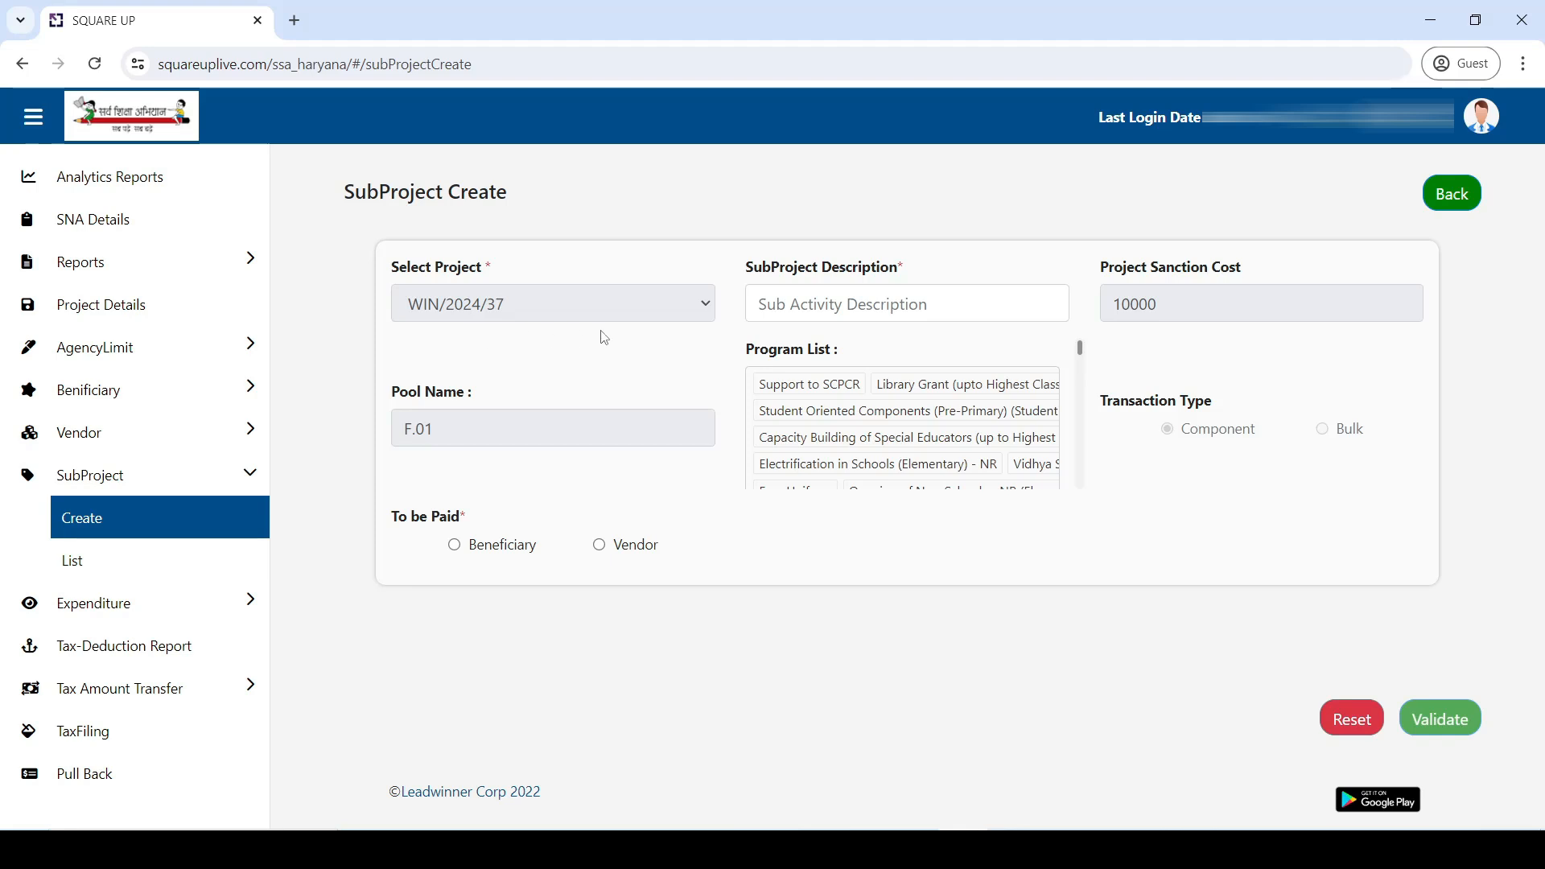
left_click(757, 309)
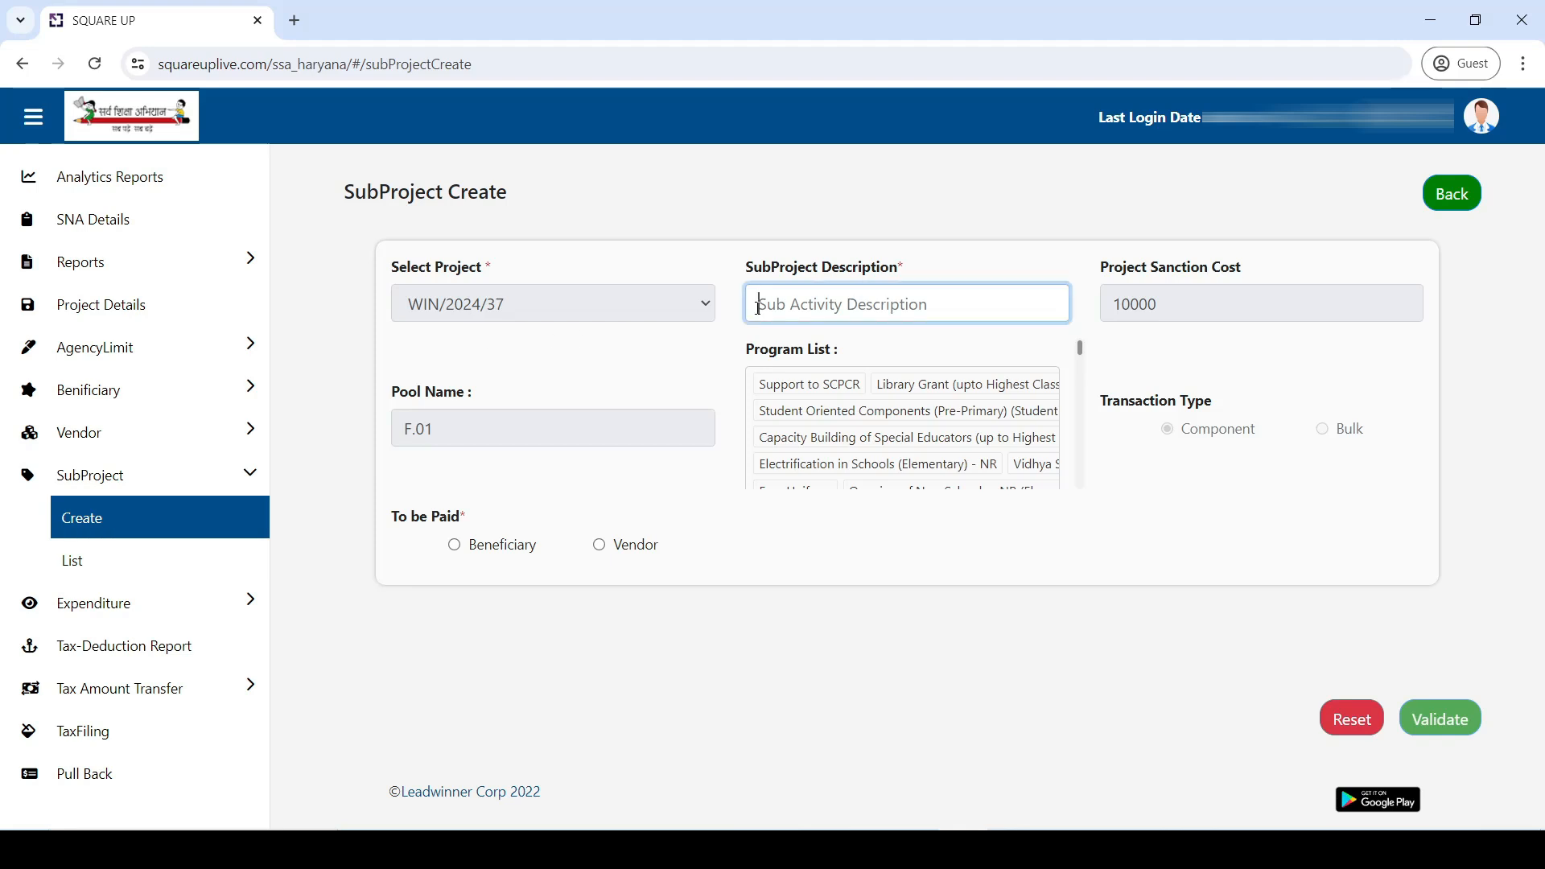
type("SCHOLL")
key("BackSpace")
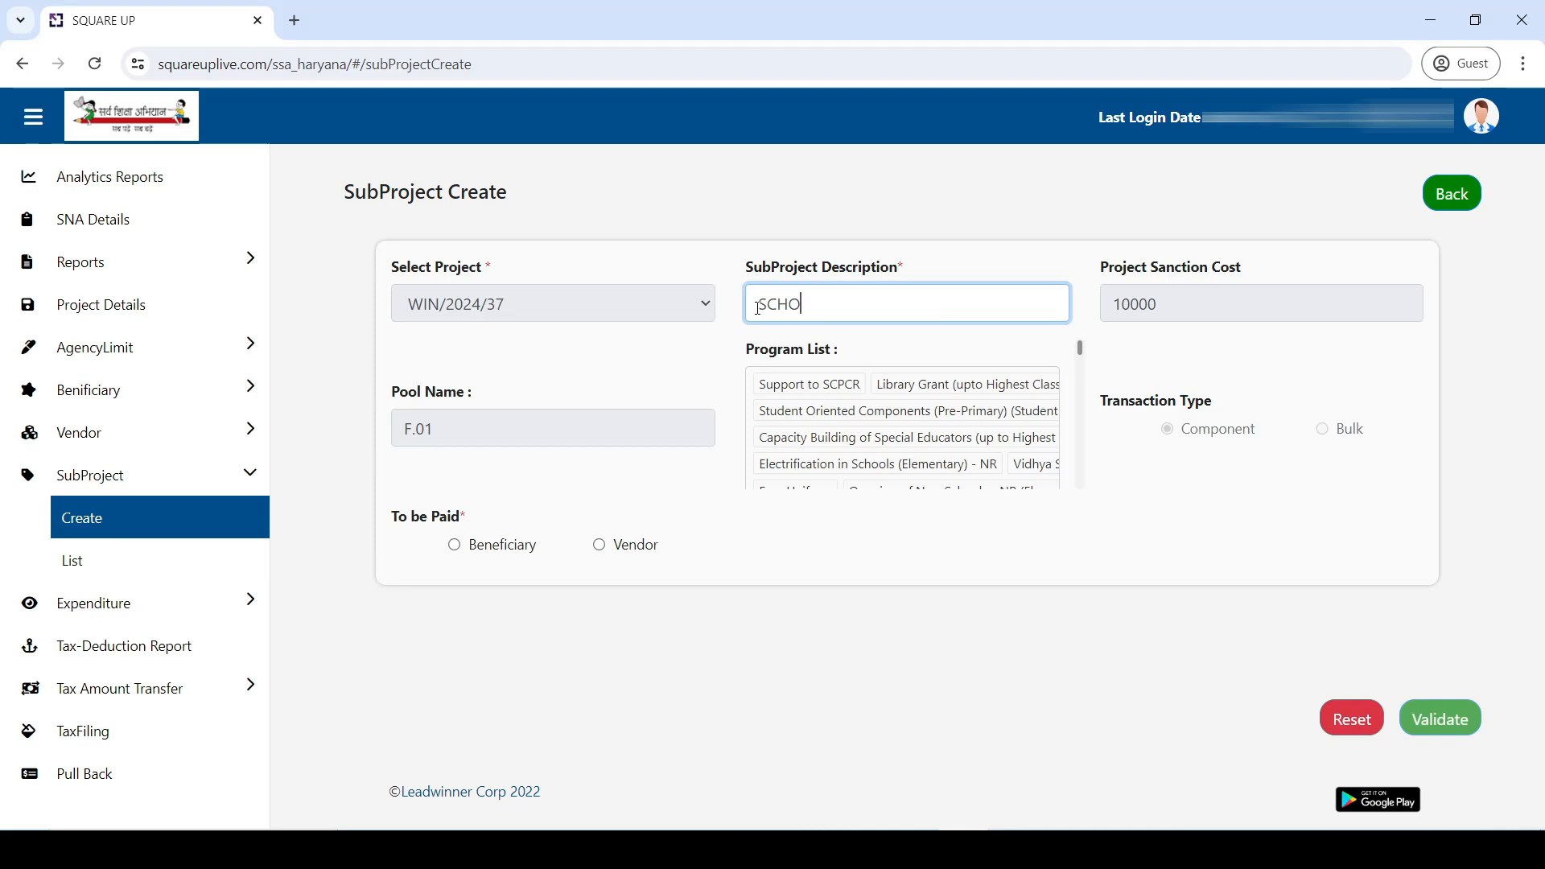
type("OL GRANT TLM AND STATIONERY")
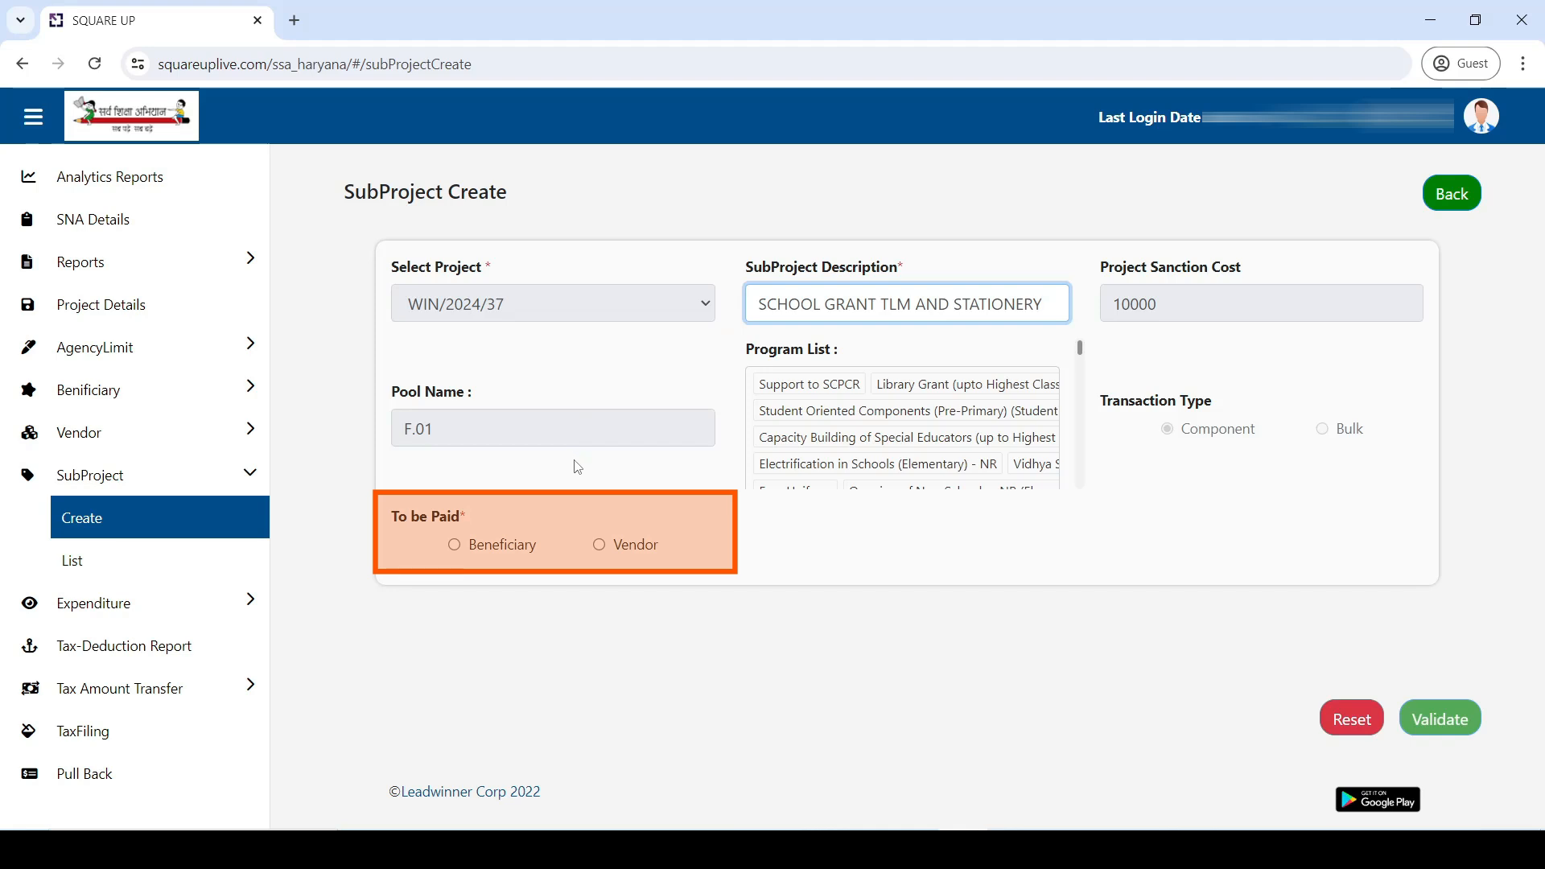
left_click(599, 545)
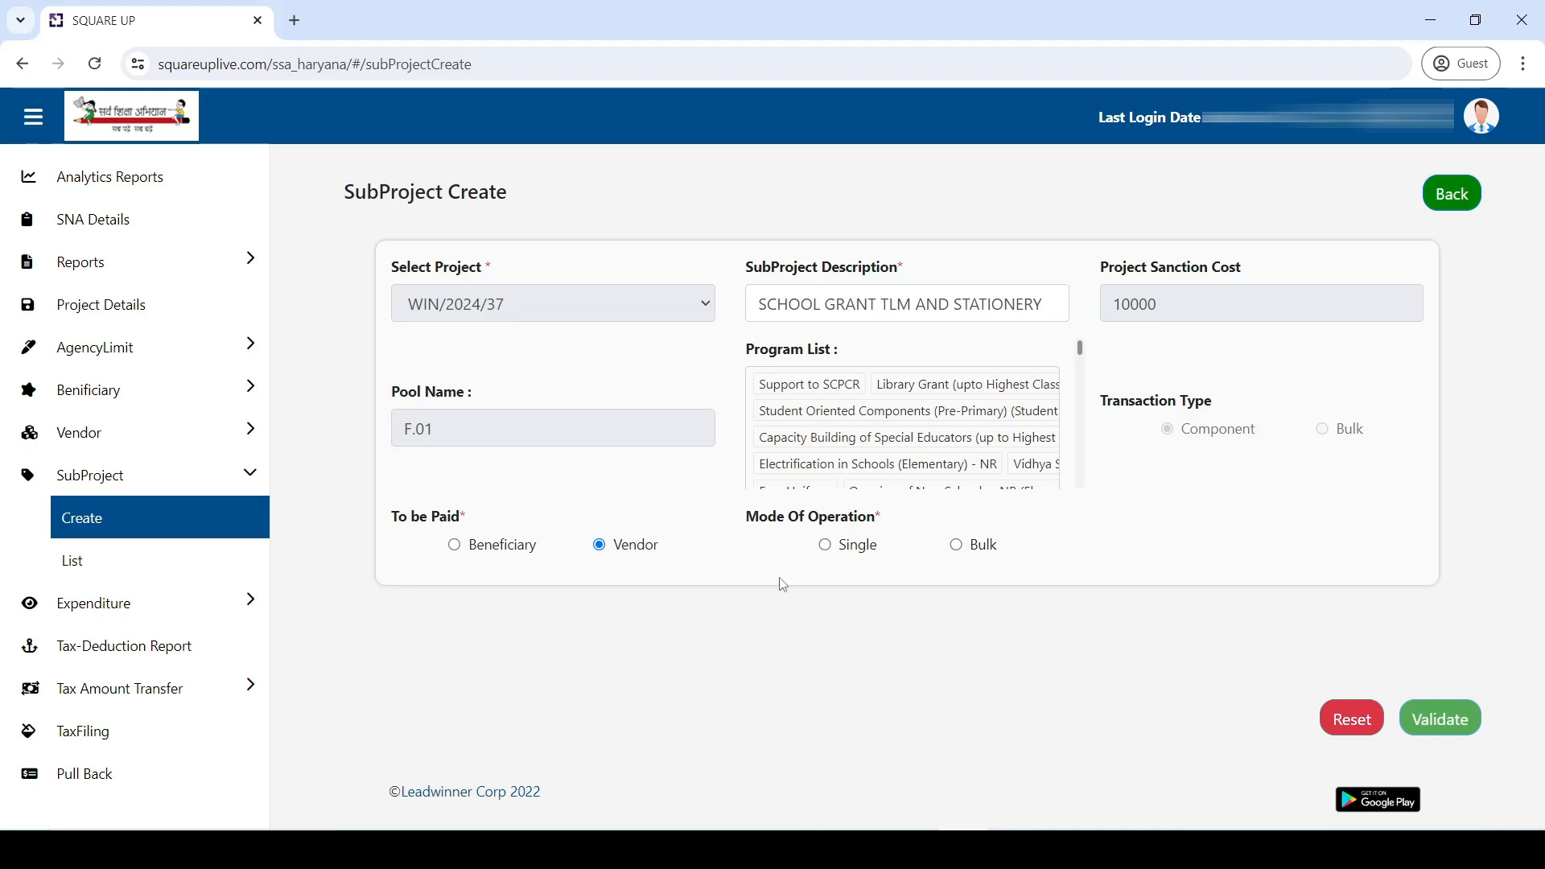
- Set mode of operation Single, vendor payment type Others, and sanction number M/0001
left_click(825, 545)
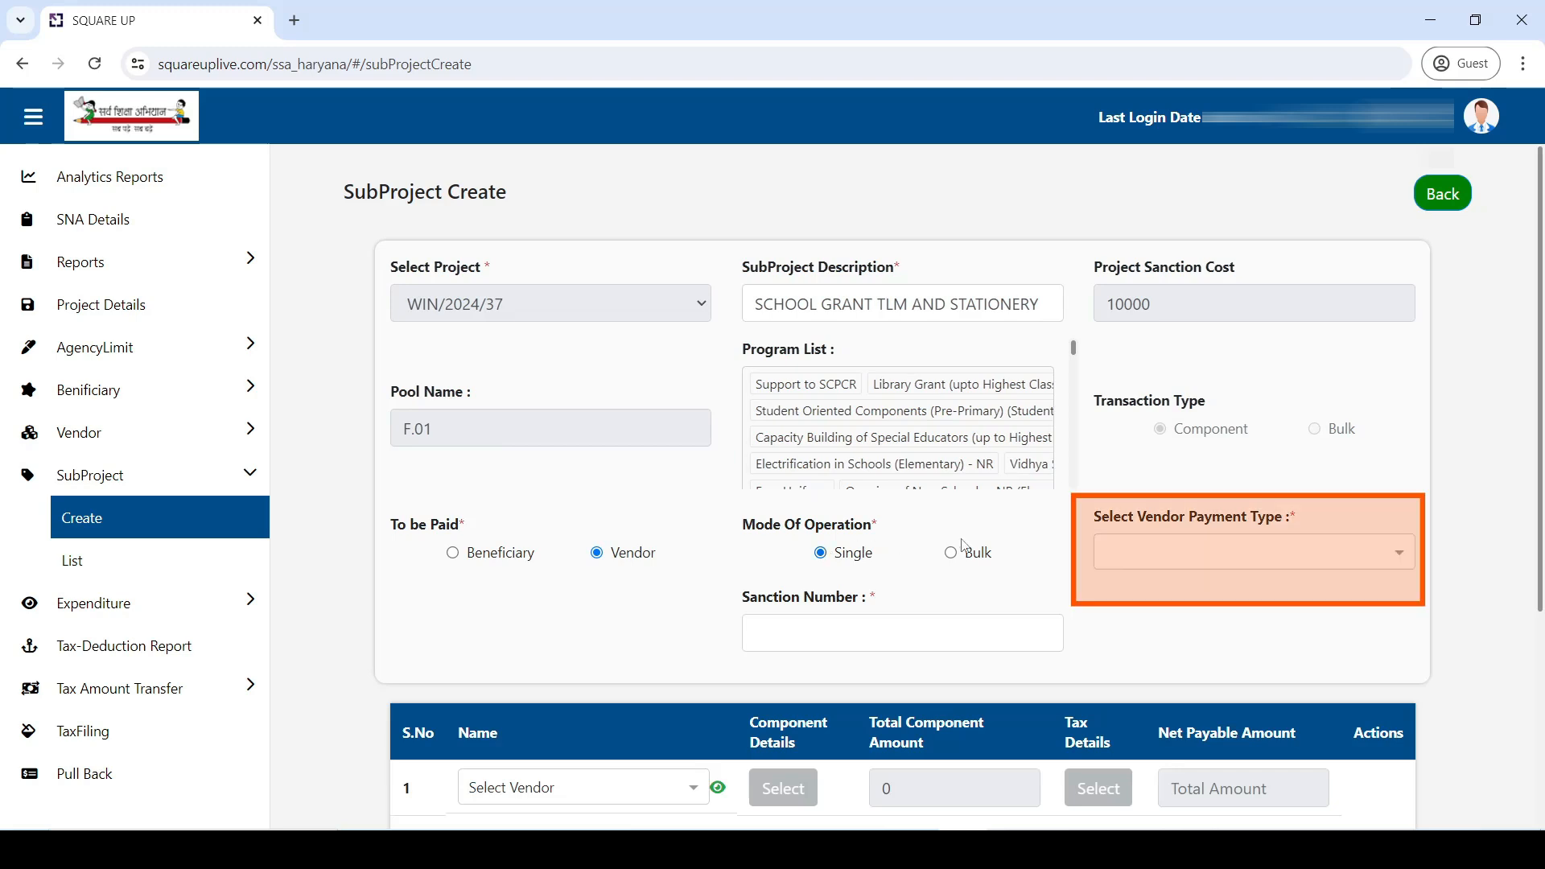
left_click(1191, 557)
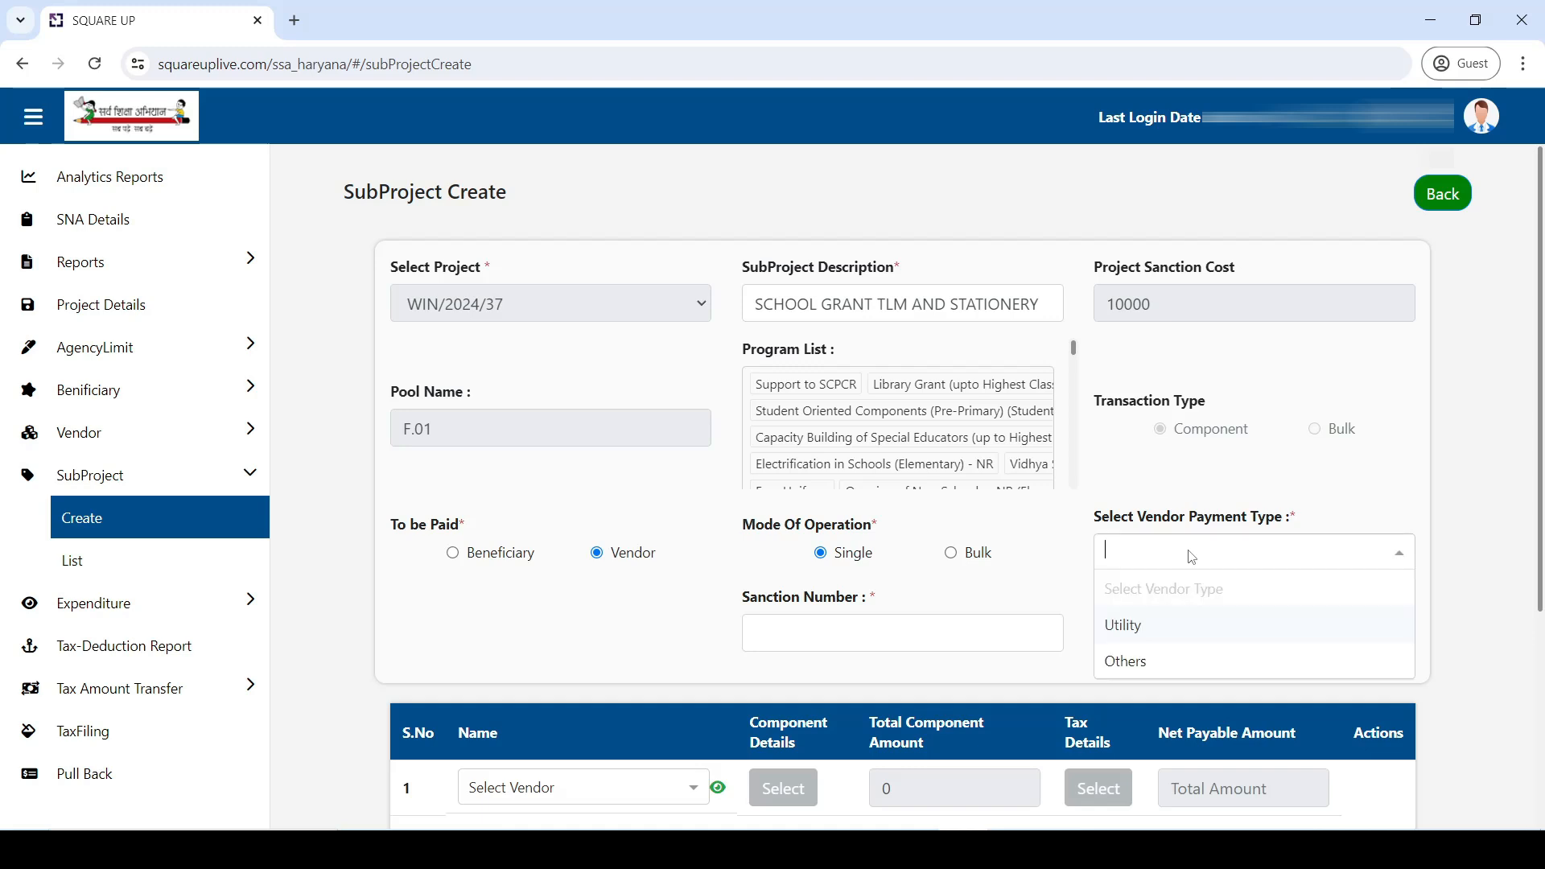
left_click(1176, 658)
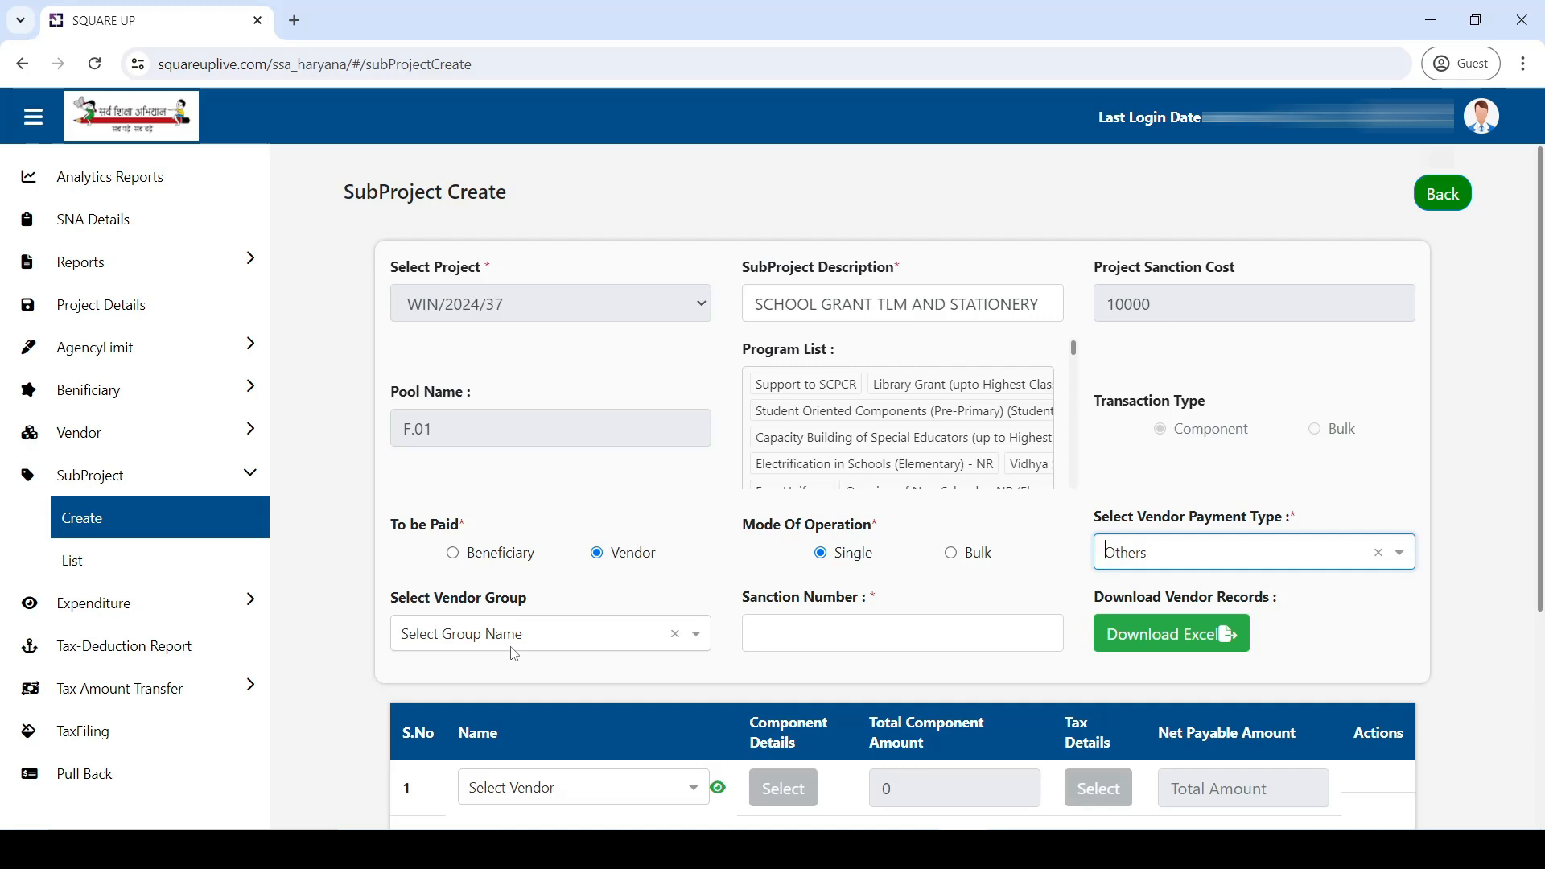
left_click(778, 643)
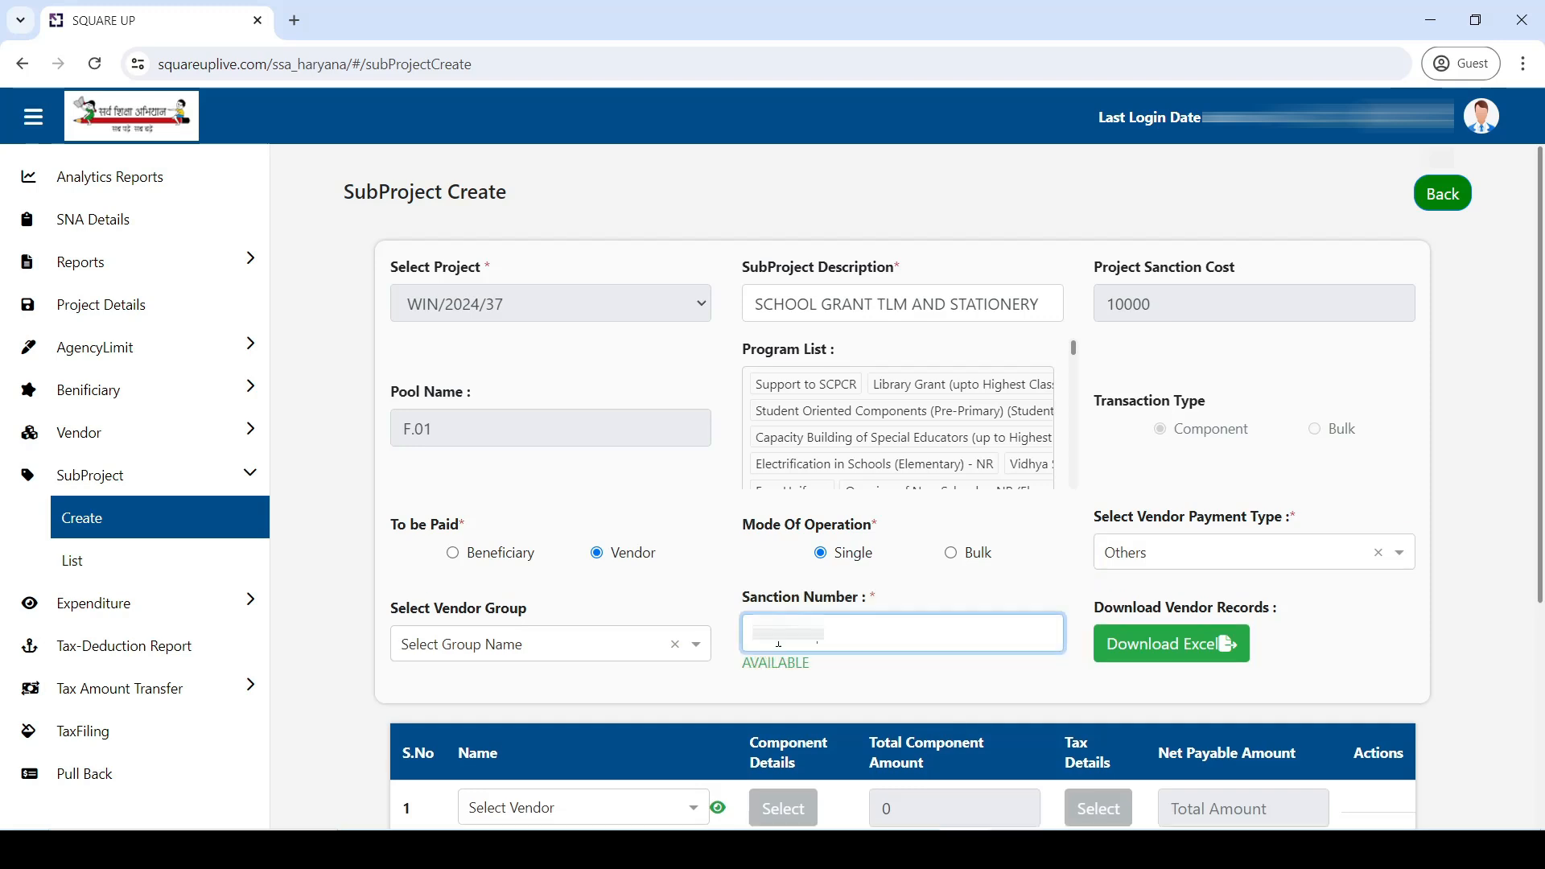
type("M/0001")
left_click(1310, 642)
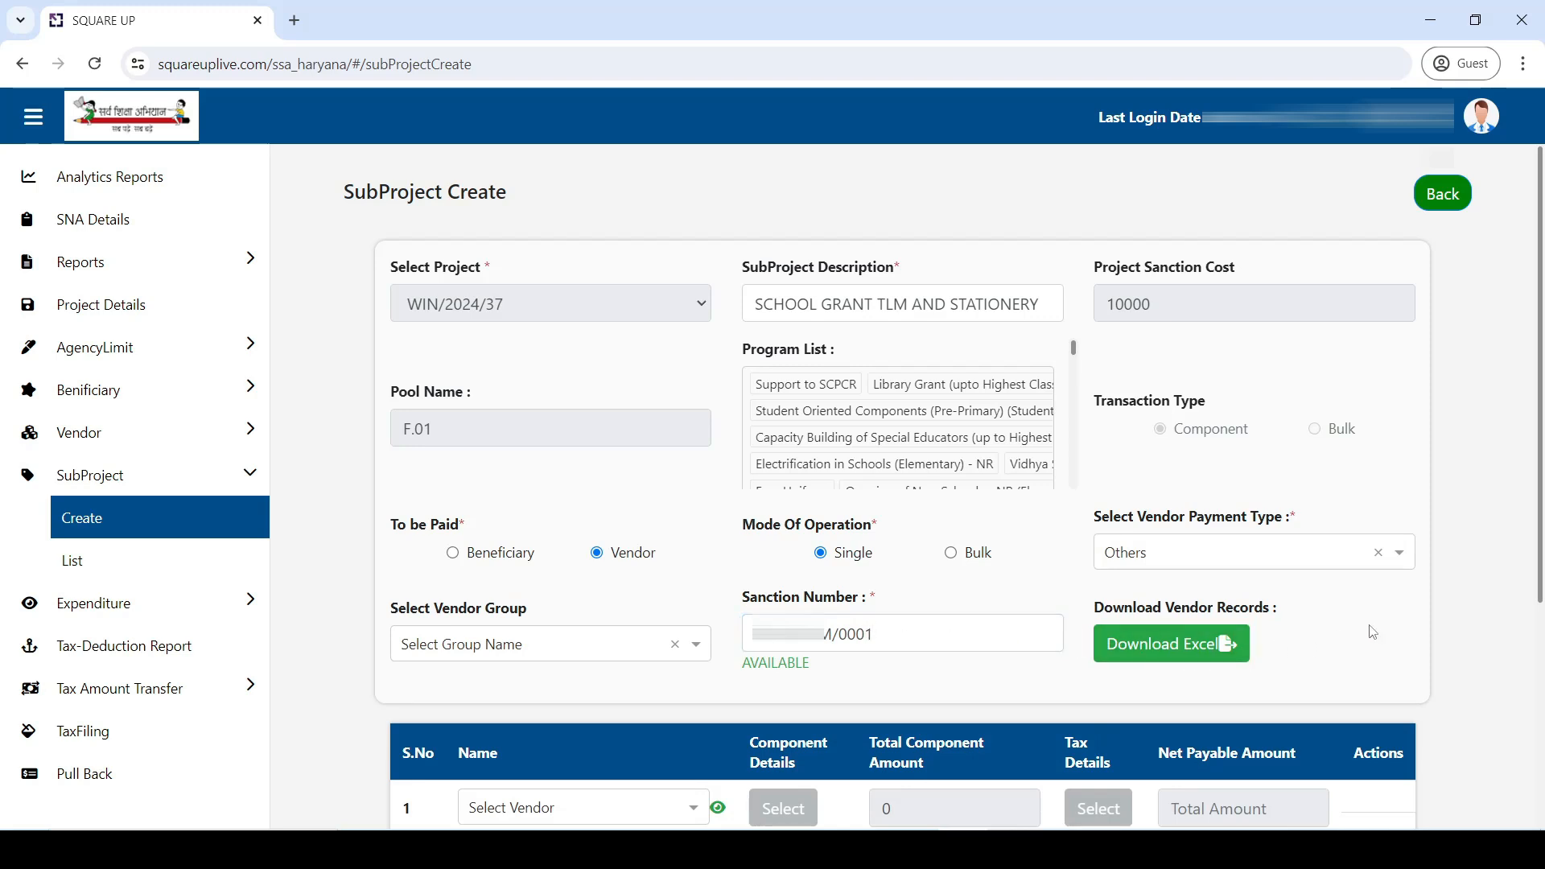
left_click_drag(1541, 519, 1541, 684)
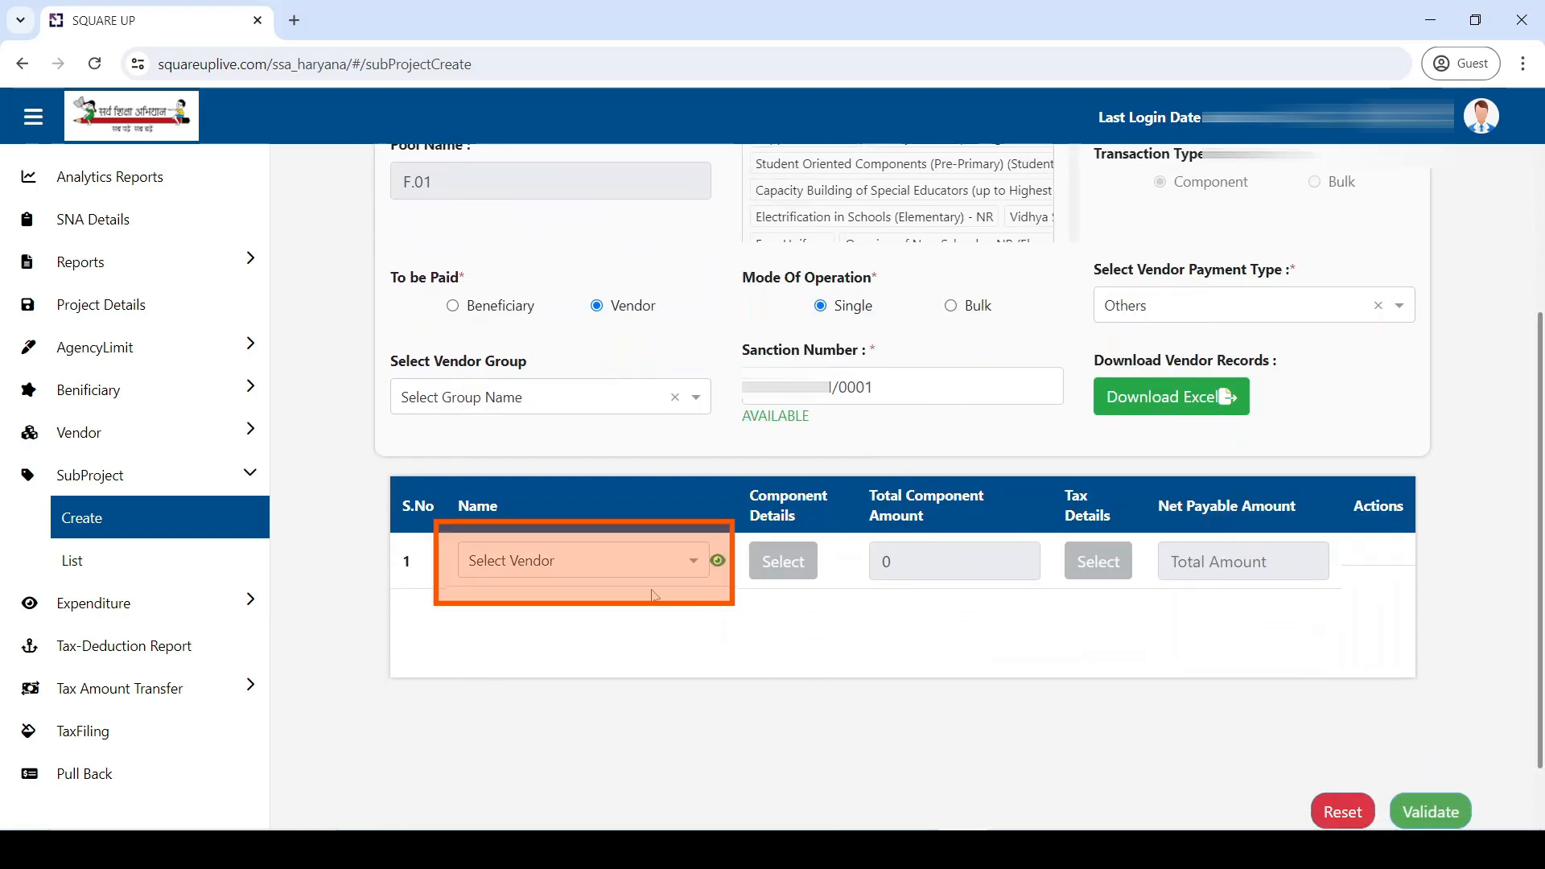
- Search the first row's vendor list by account number and pick the matching vendor
left_click(690, 566)
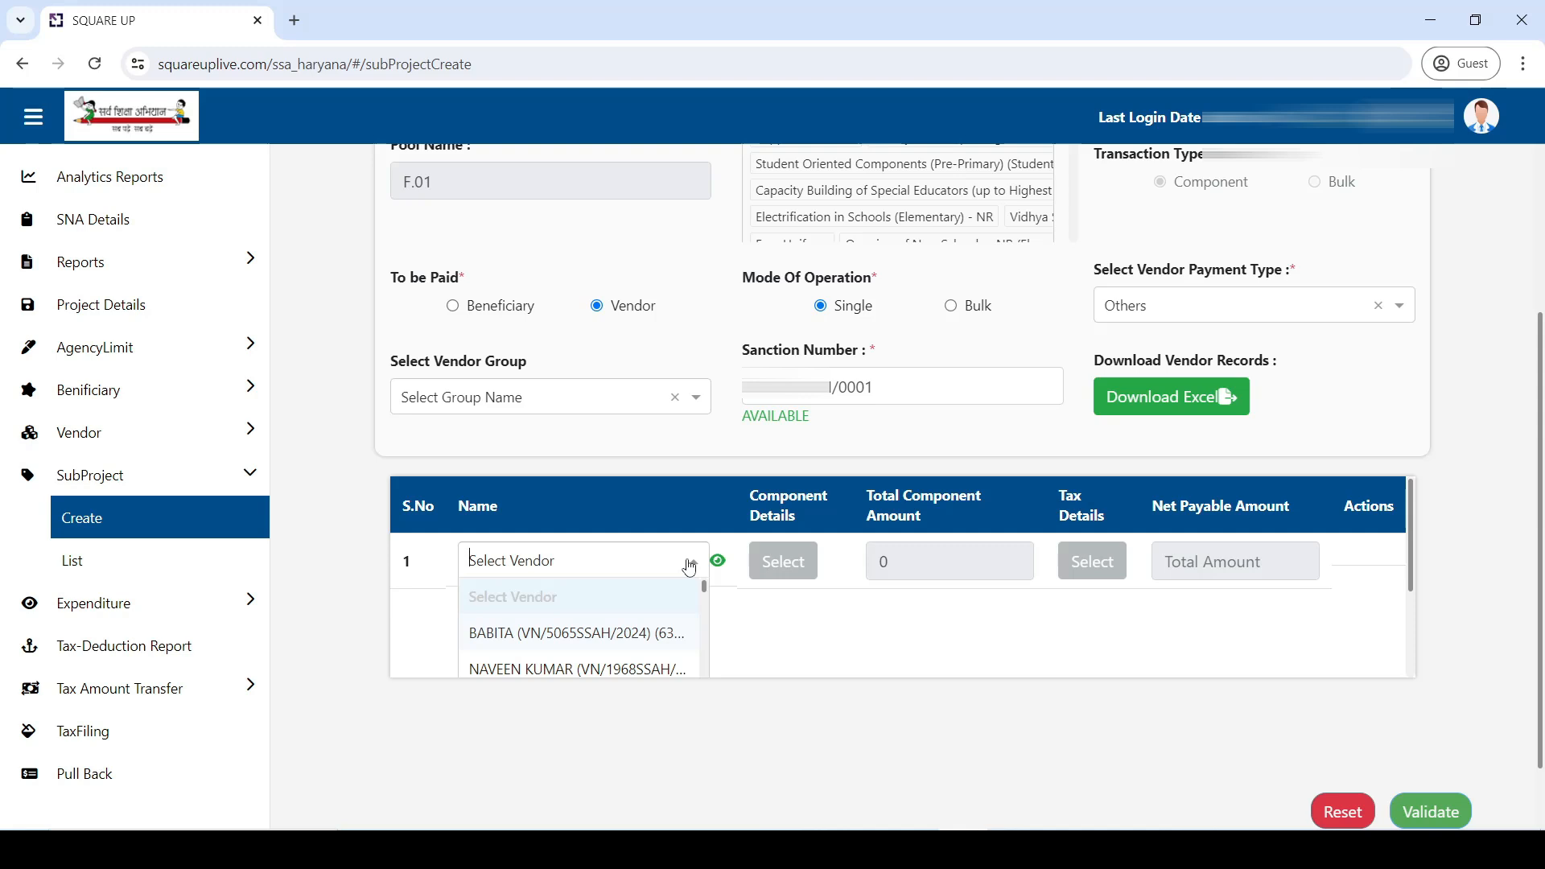
type("501")
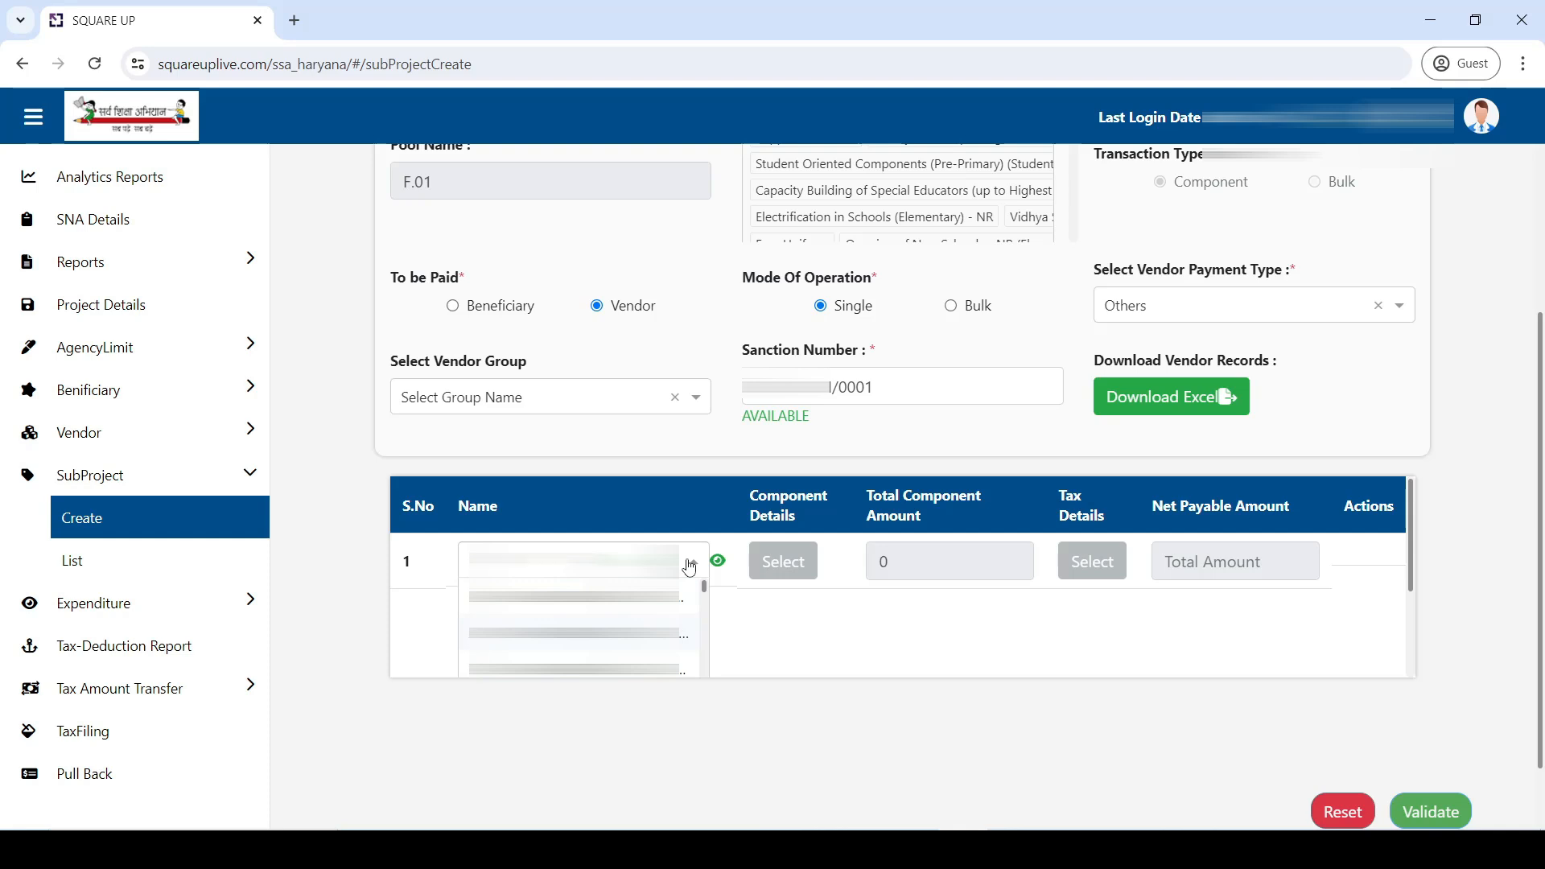
type("00")
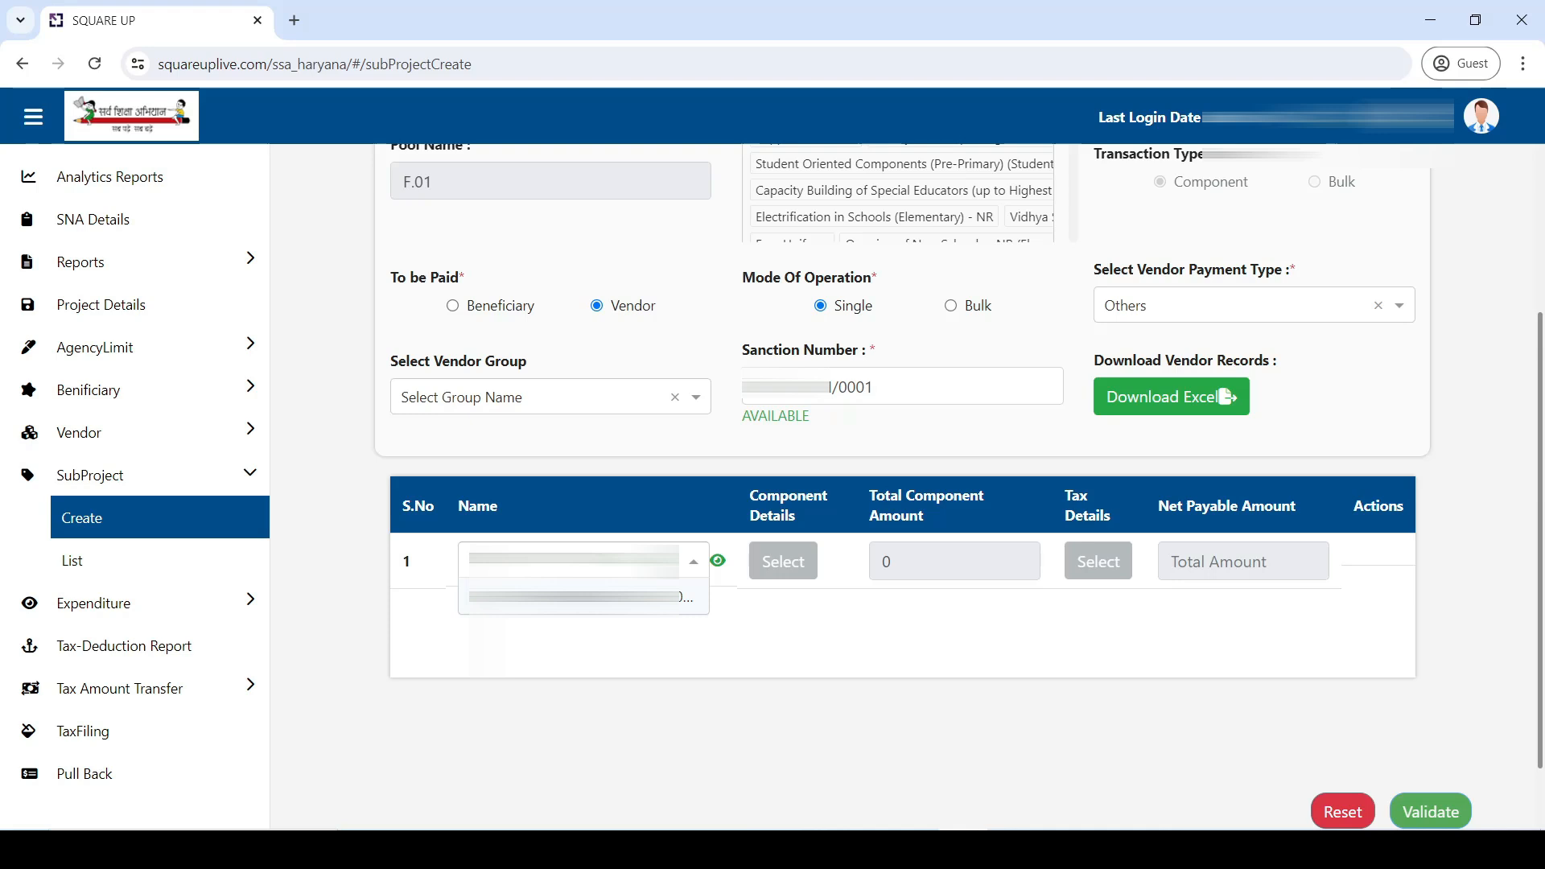
left_click(565, 602)
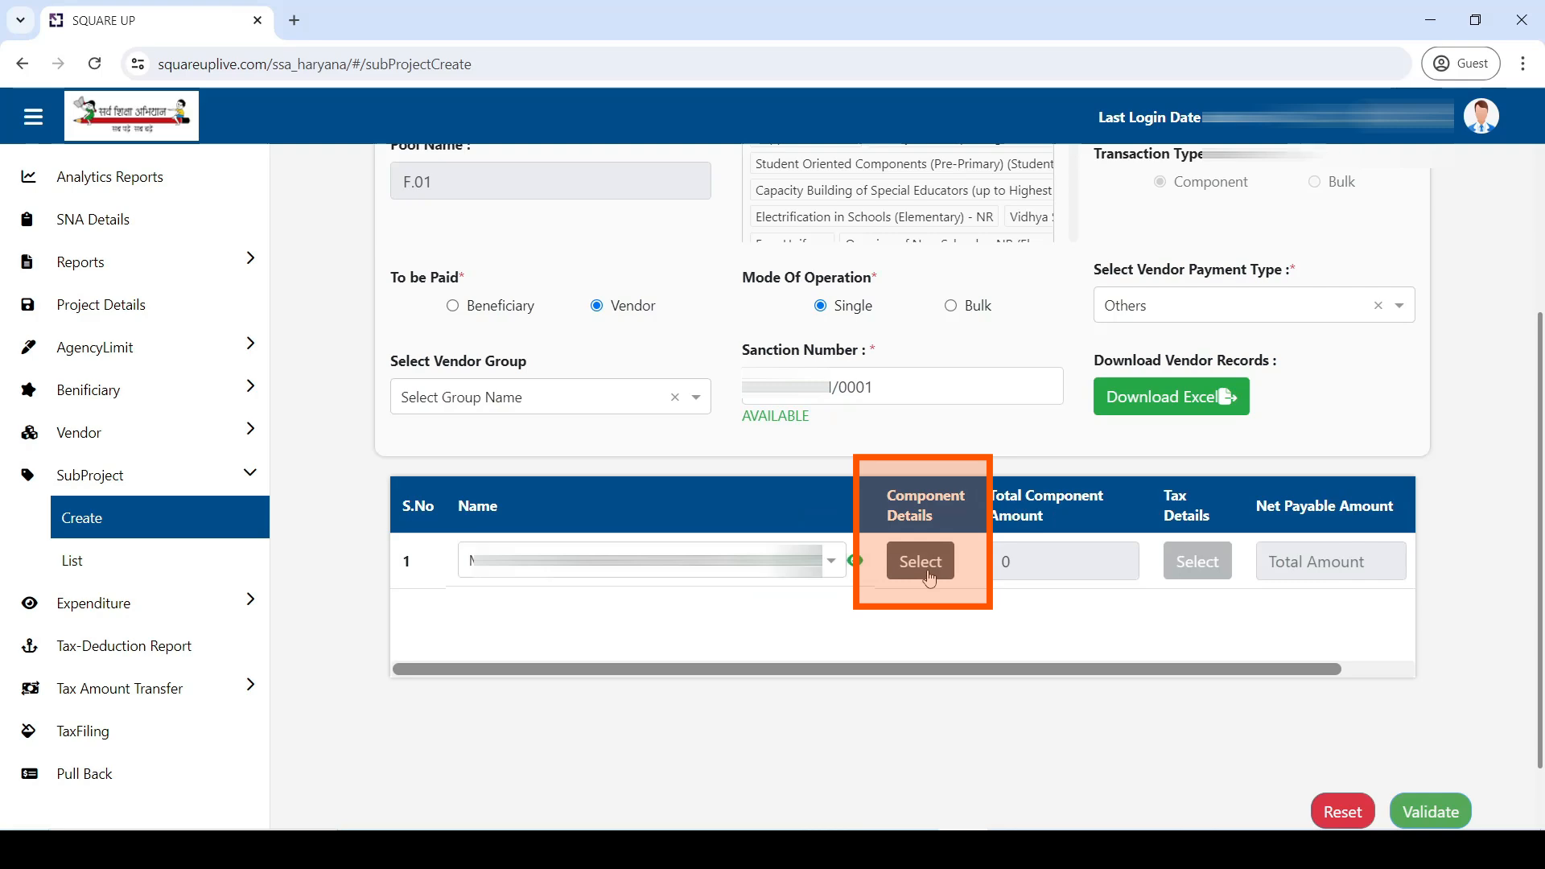
- Enter 2000 as the School Grant component amount with expense type Revenue, and save
left_click(929, 575)
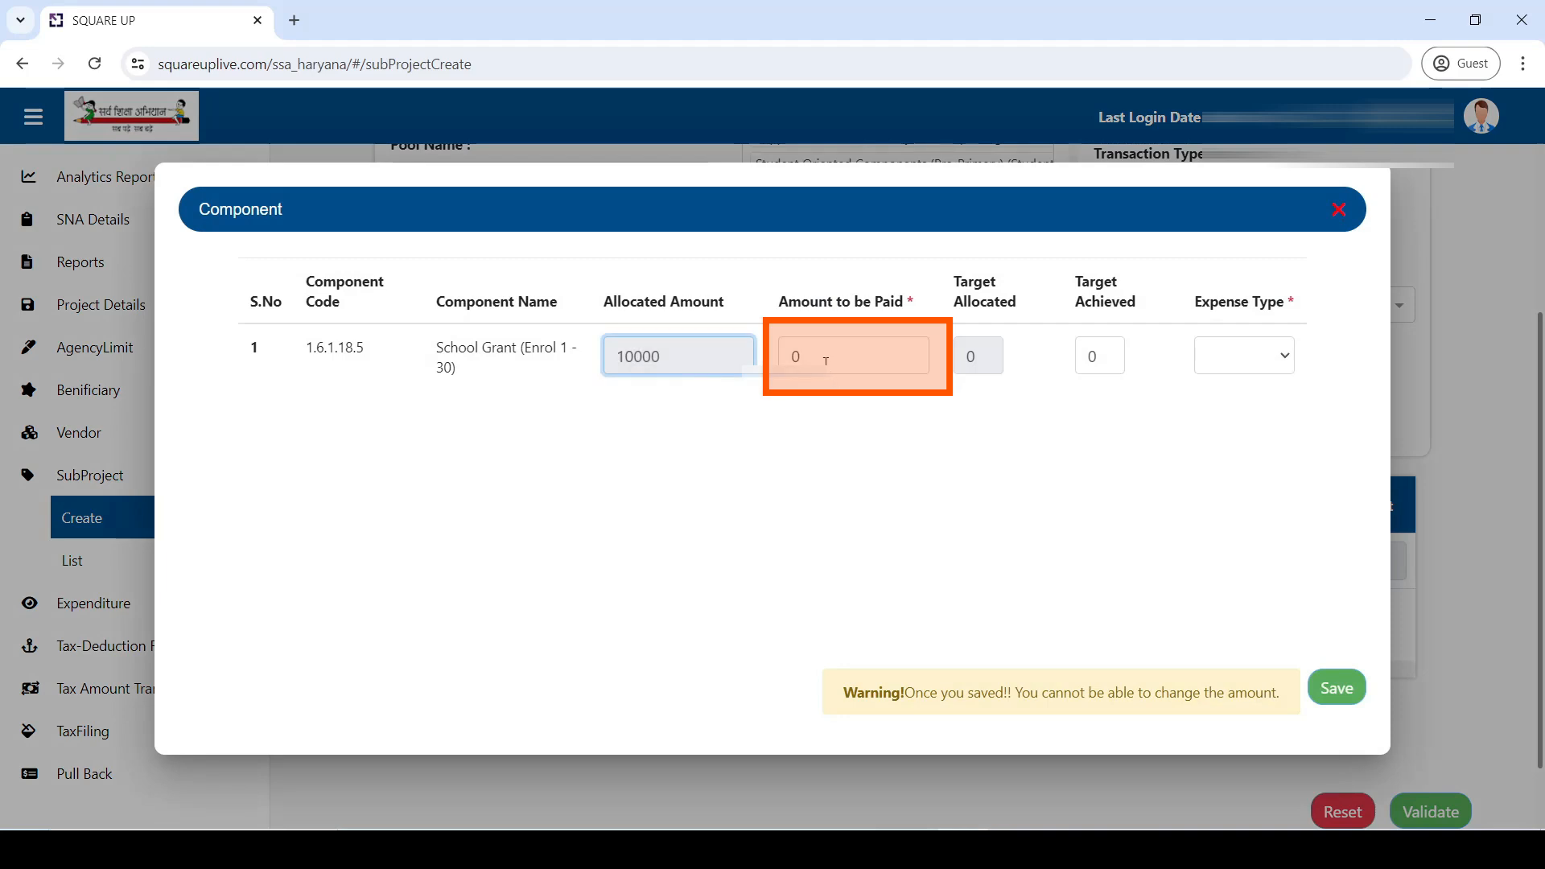
left_click_drag(823, 359, 777, 362)
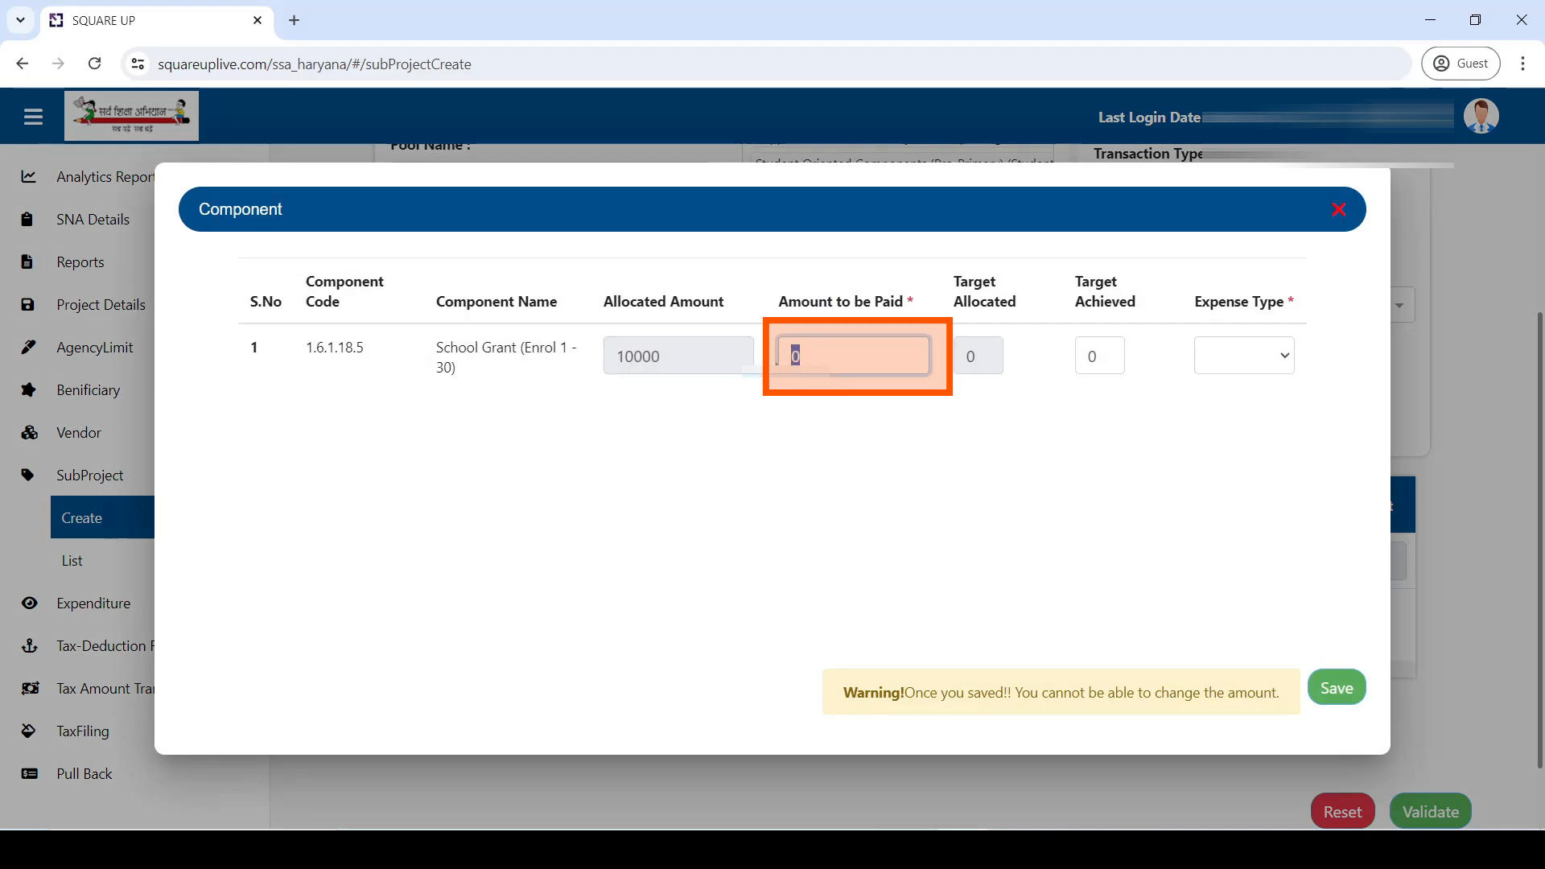
type("2000")
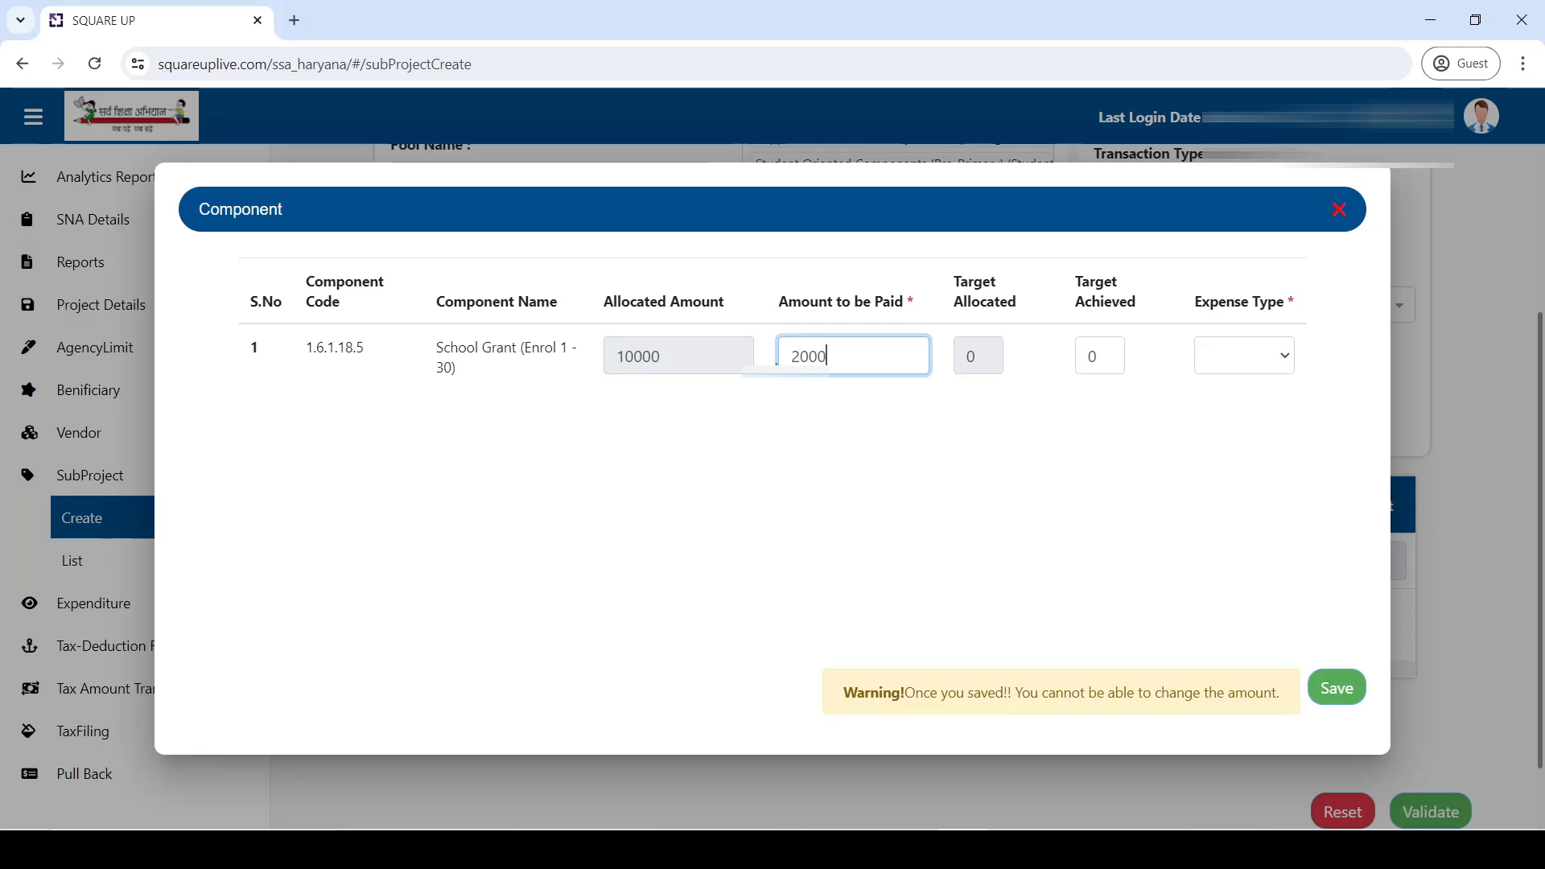
left_click(808, 438)
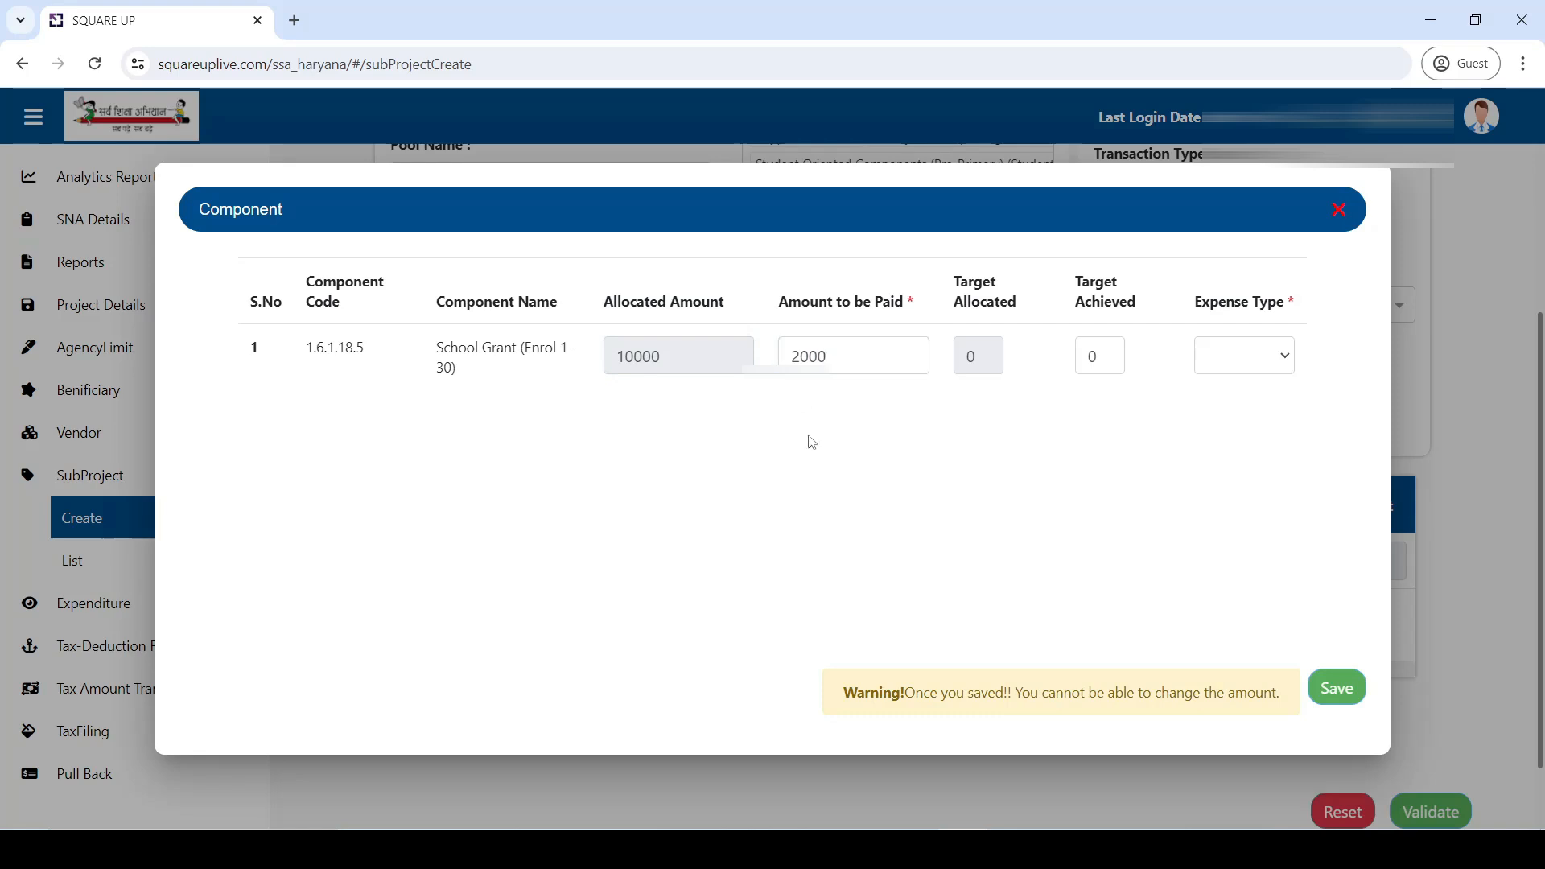
left_click(1271, 364)
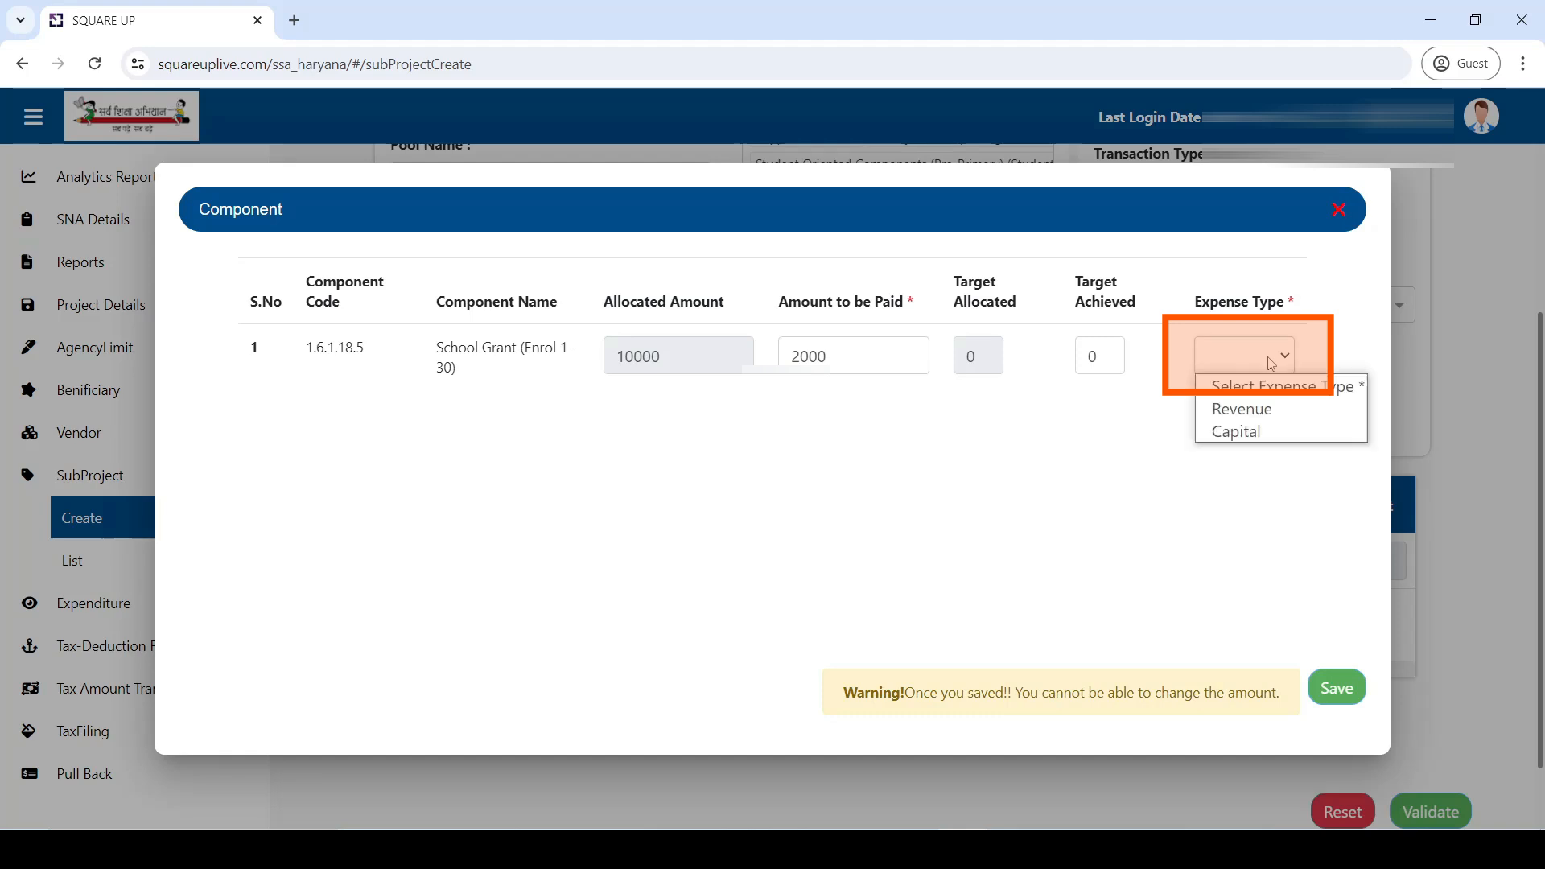
left_click(1271, 412)
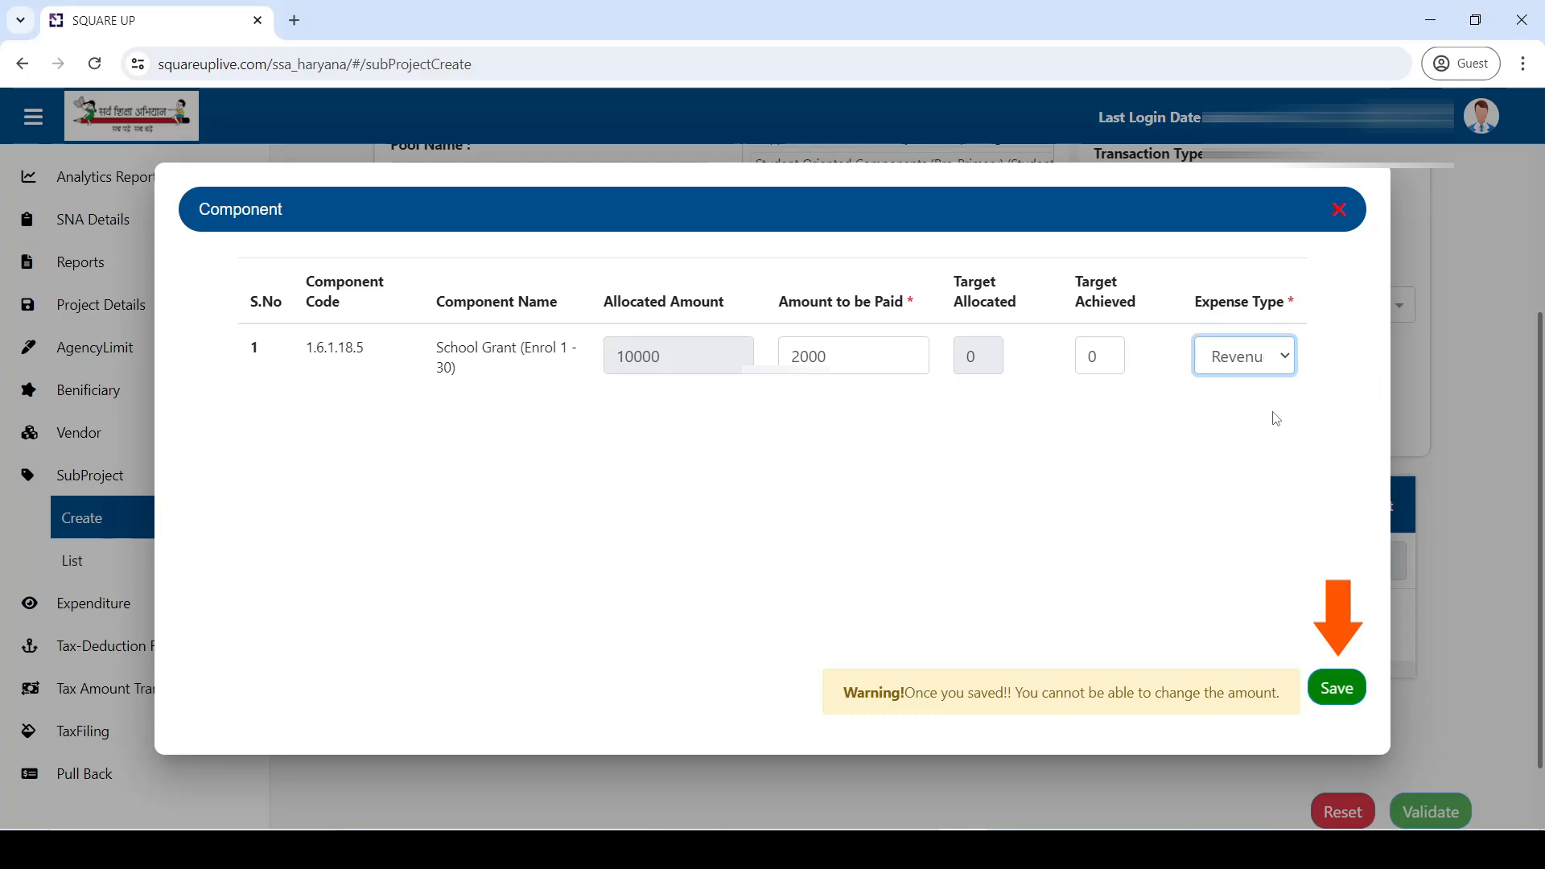
left_click(1342, 702)
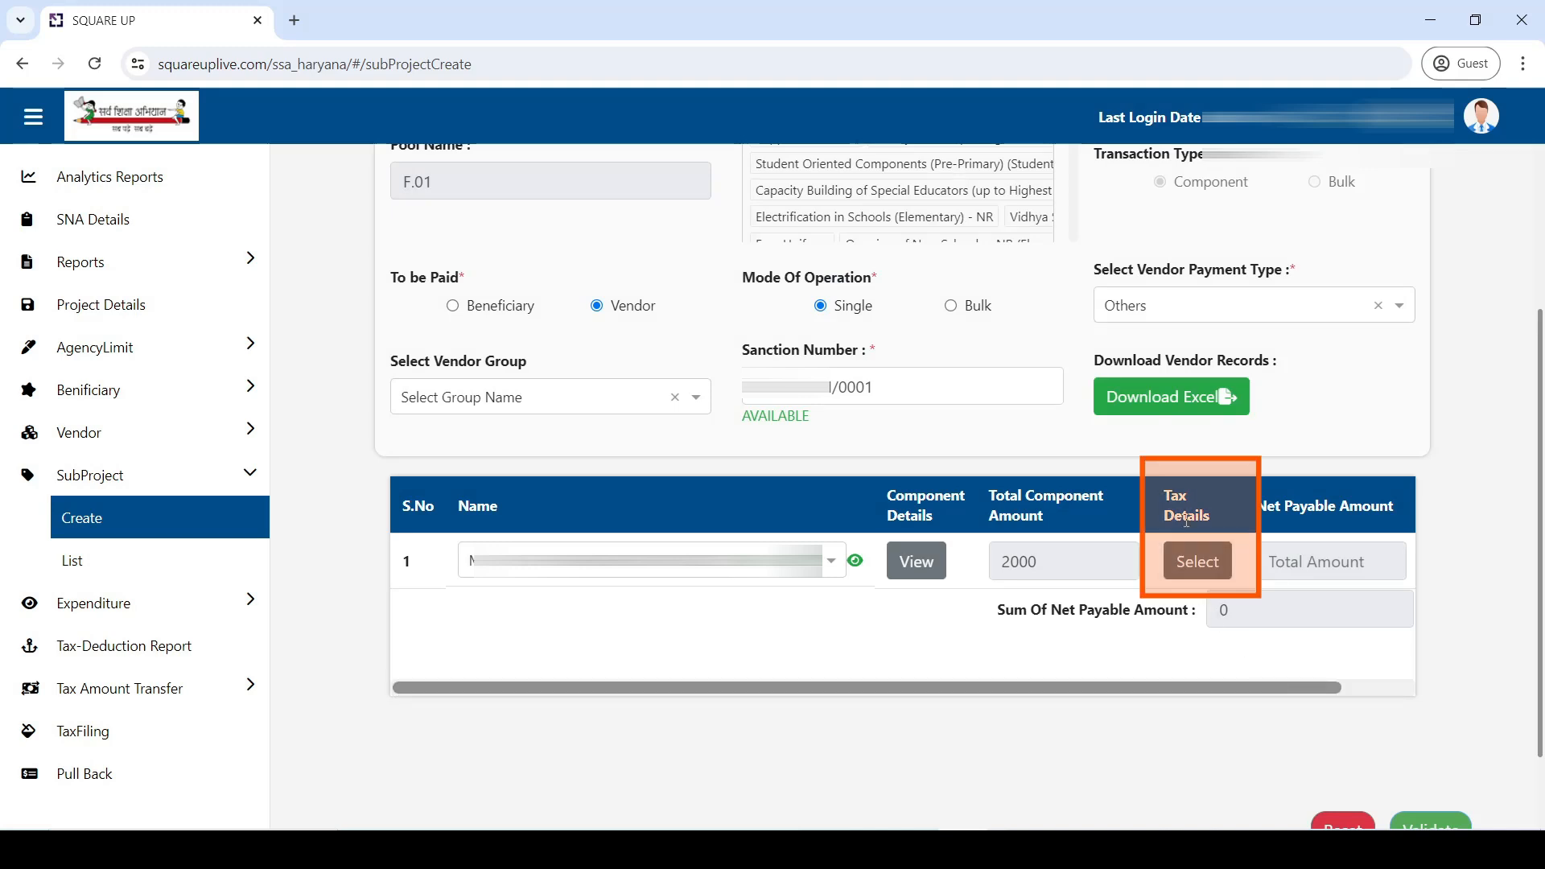
- Delete all deduction rows in the row's Tax Details and save, leaving net payable 2000
left_click(1193, 573)
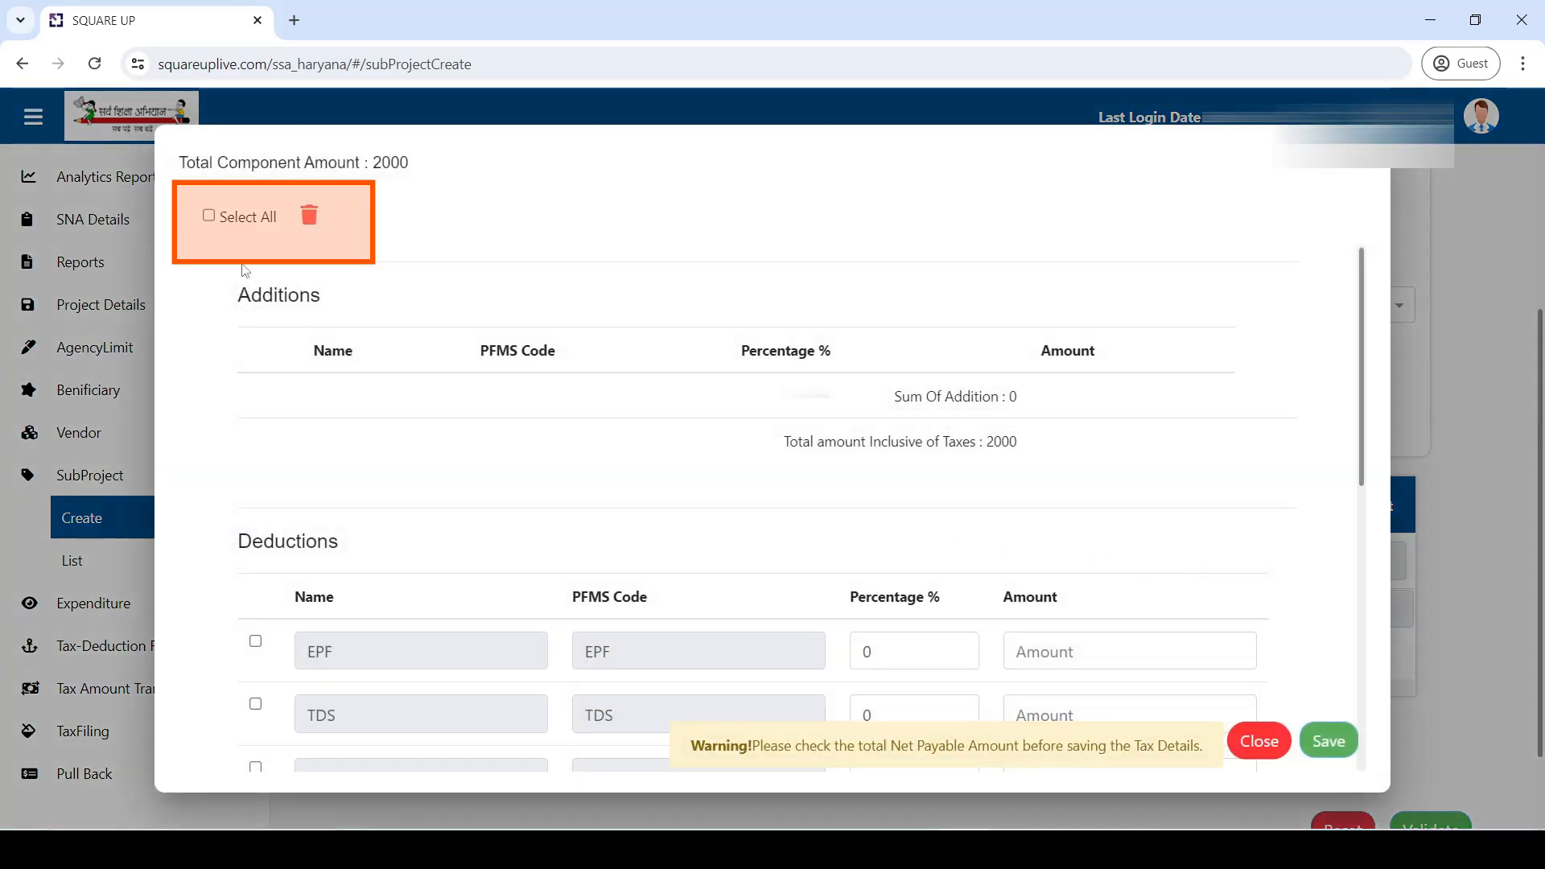
left_click(210, 217)
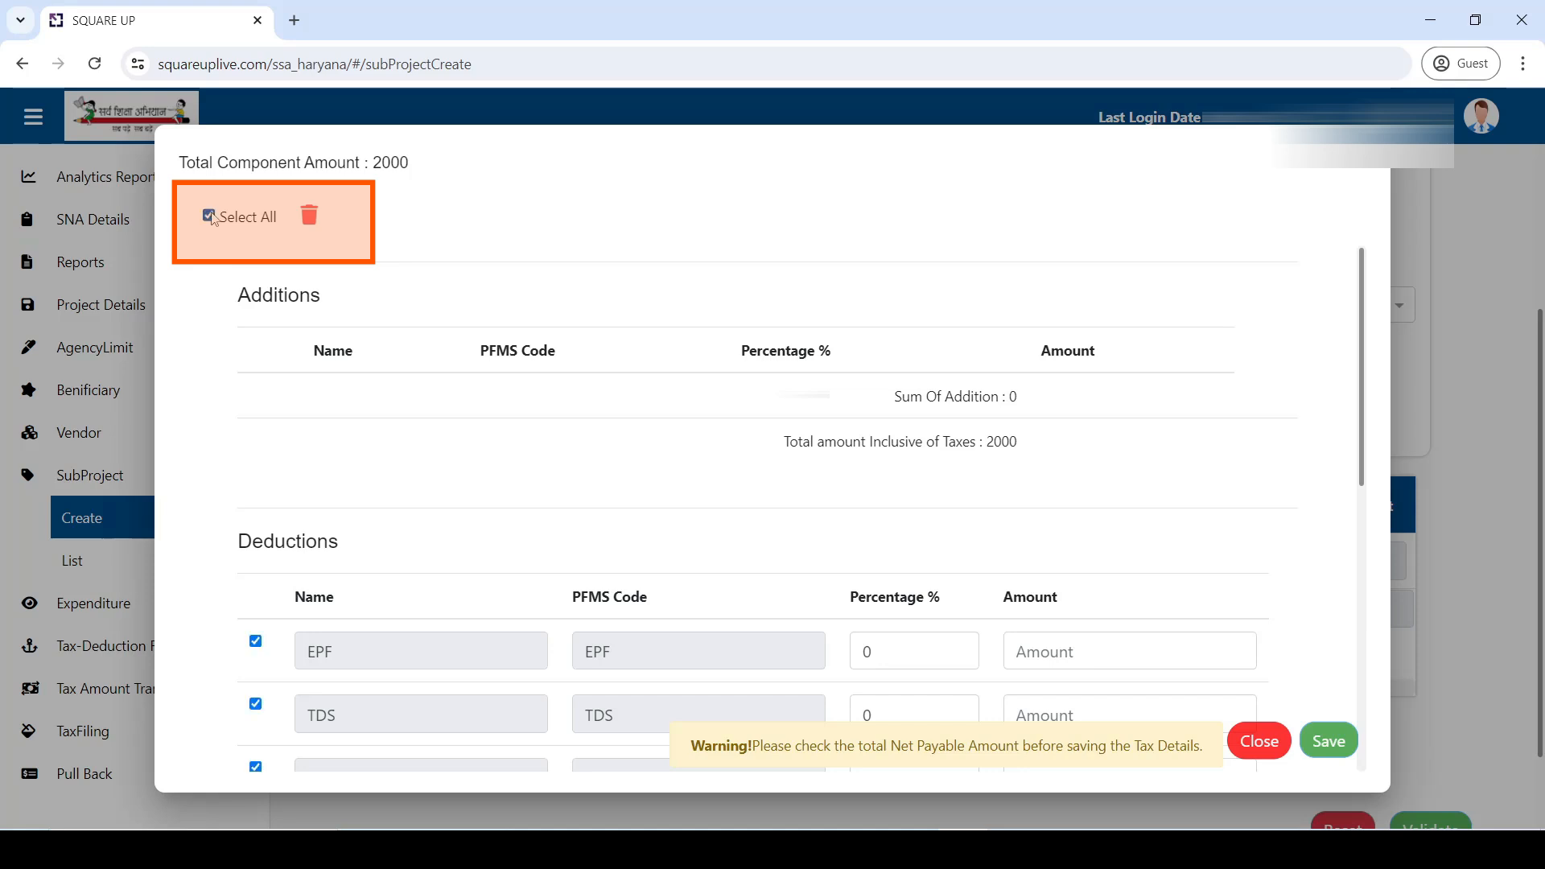
left_click(309, 217)
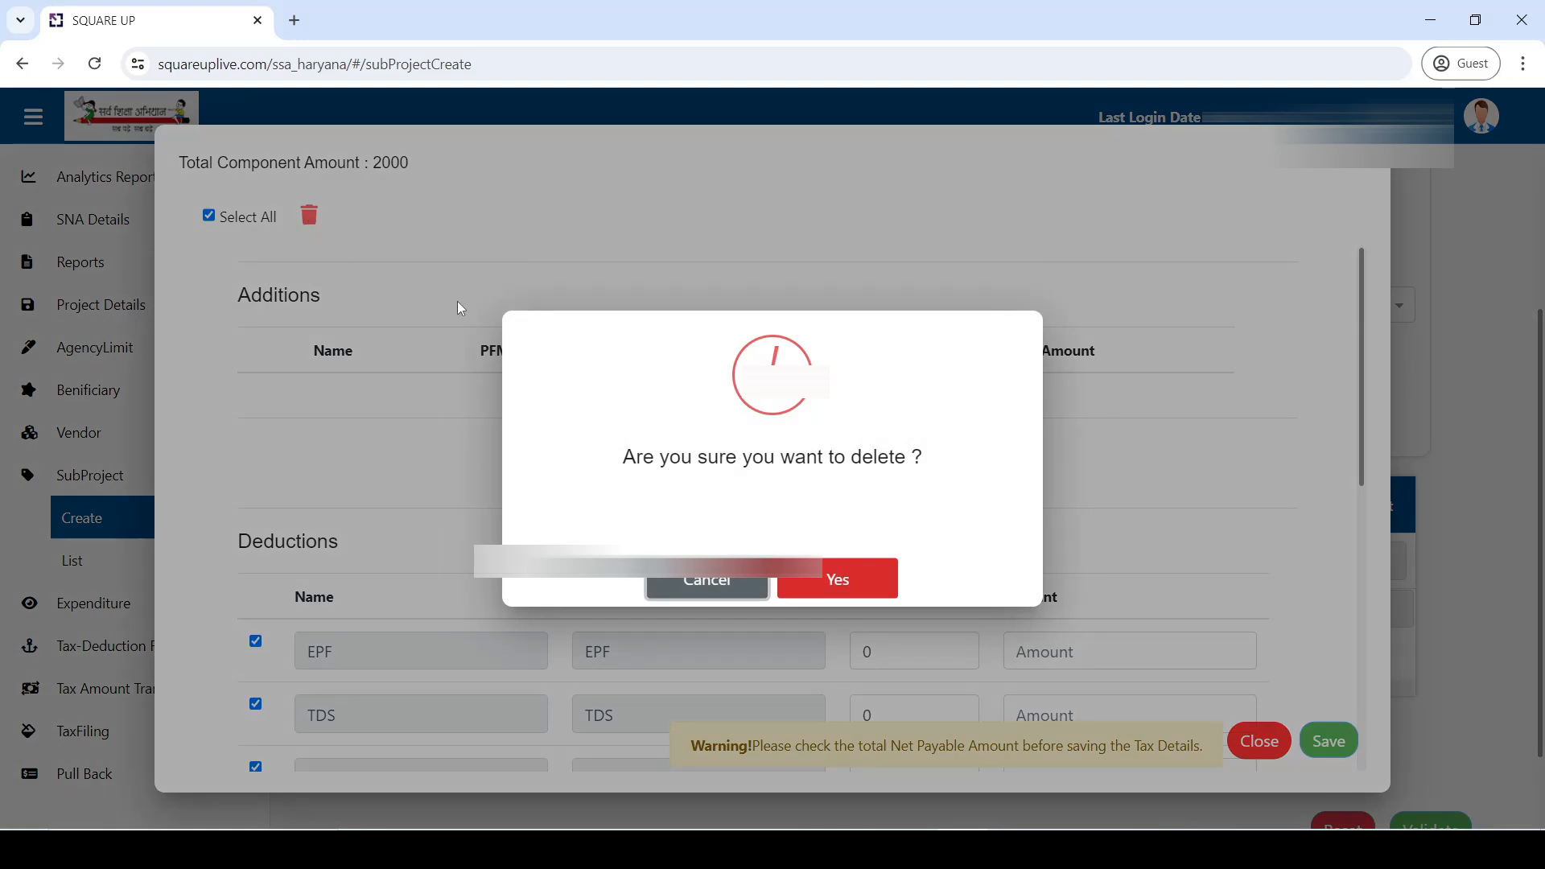
left_click(828, 582)
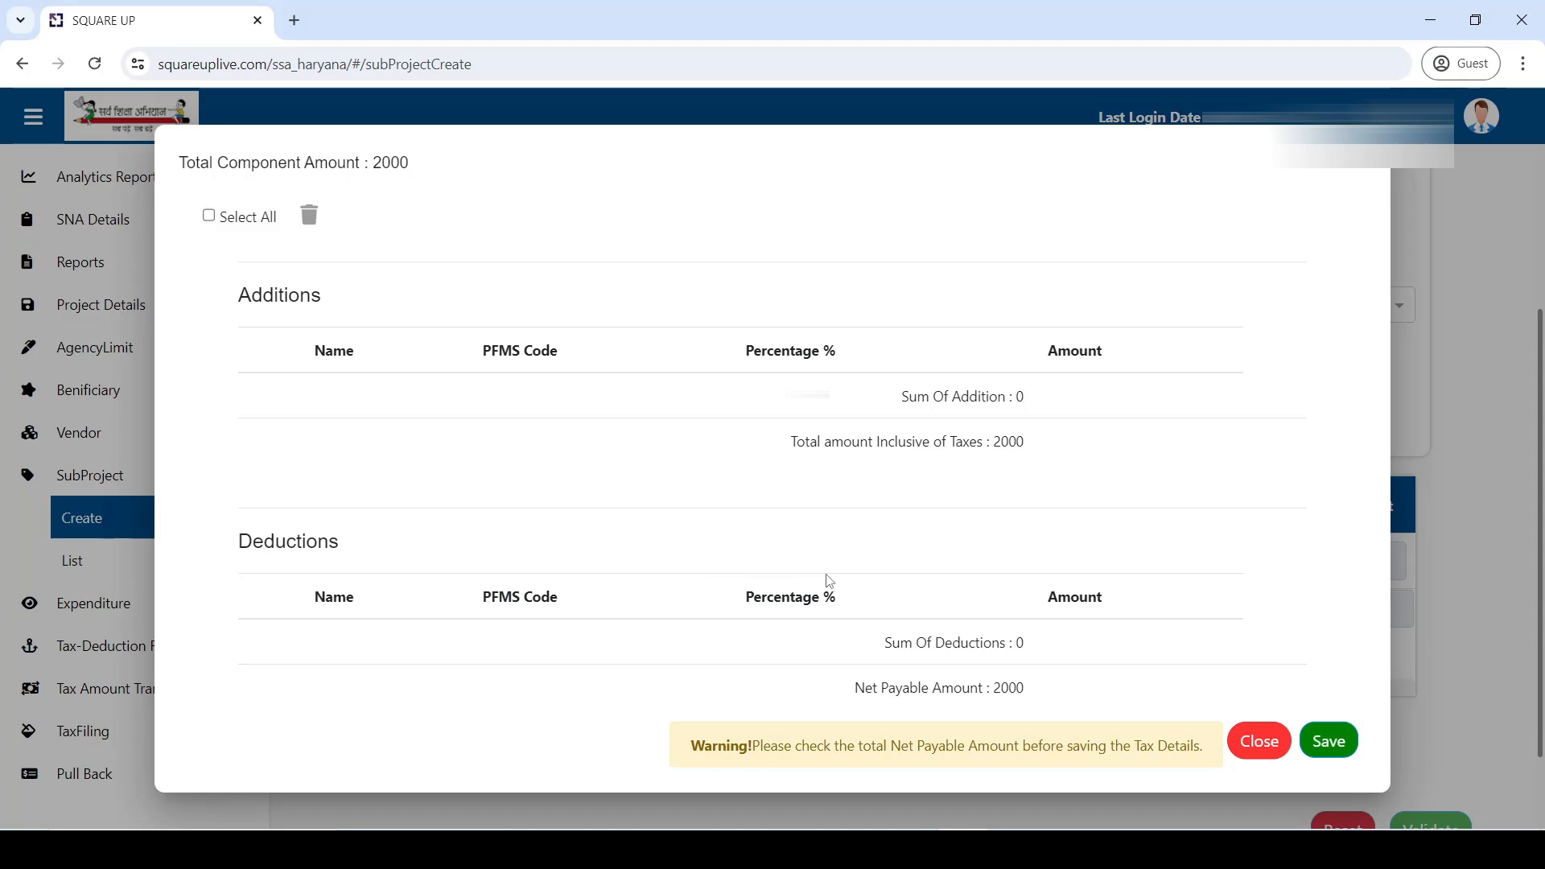
left_click(1322, 753)
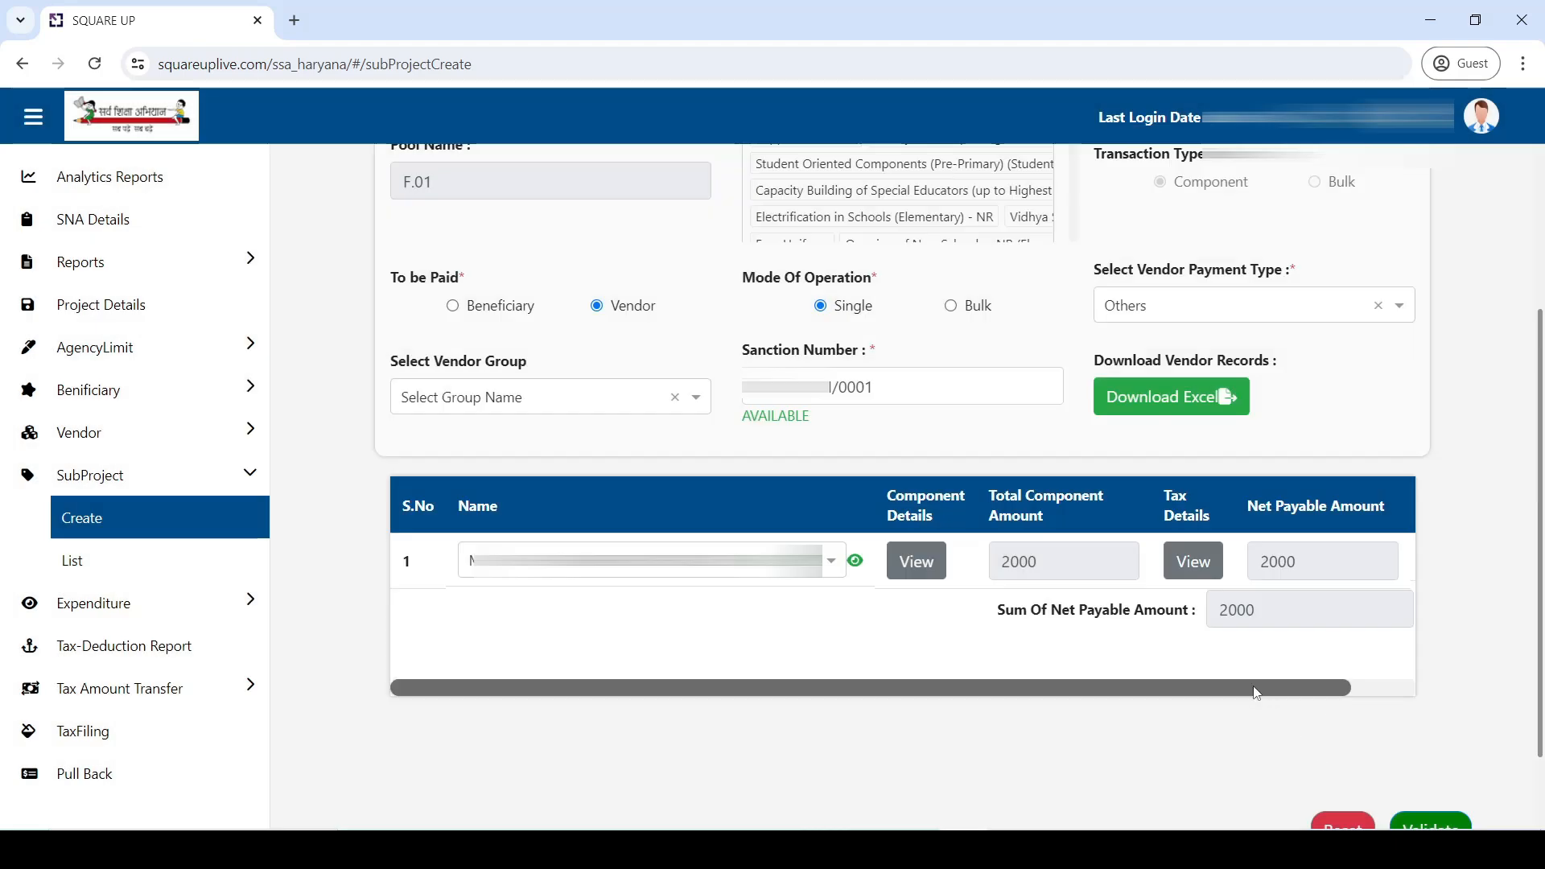
- Validate the 2000 vendor payment record
left_click_drag(1257, 694, 1324, 693)
scroll(1324, 694, "down", 1)
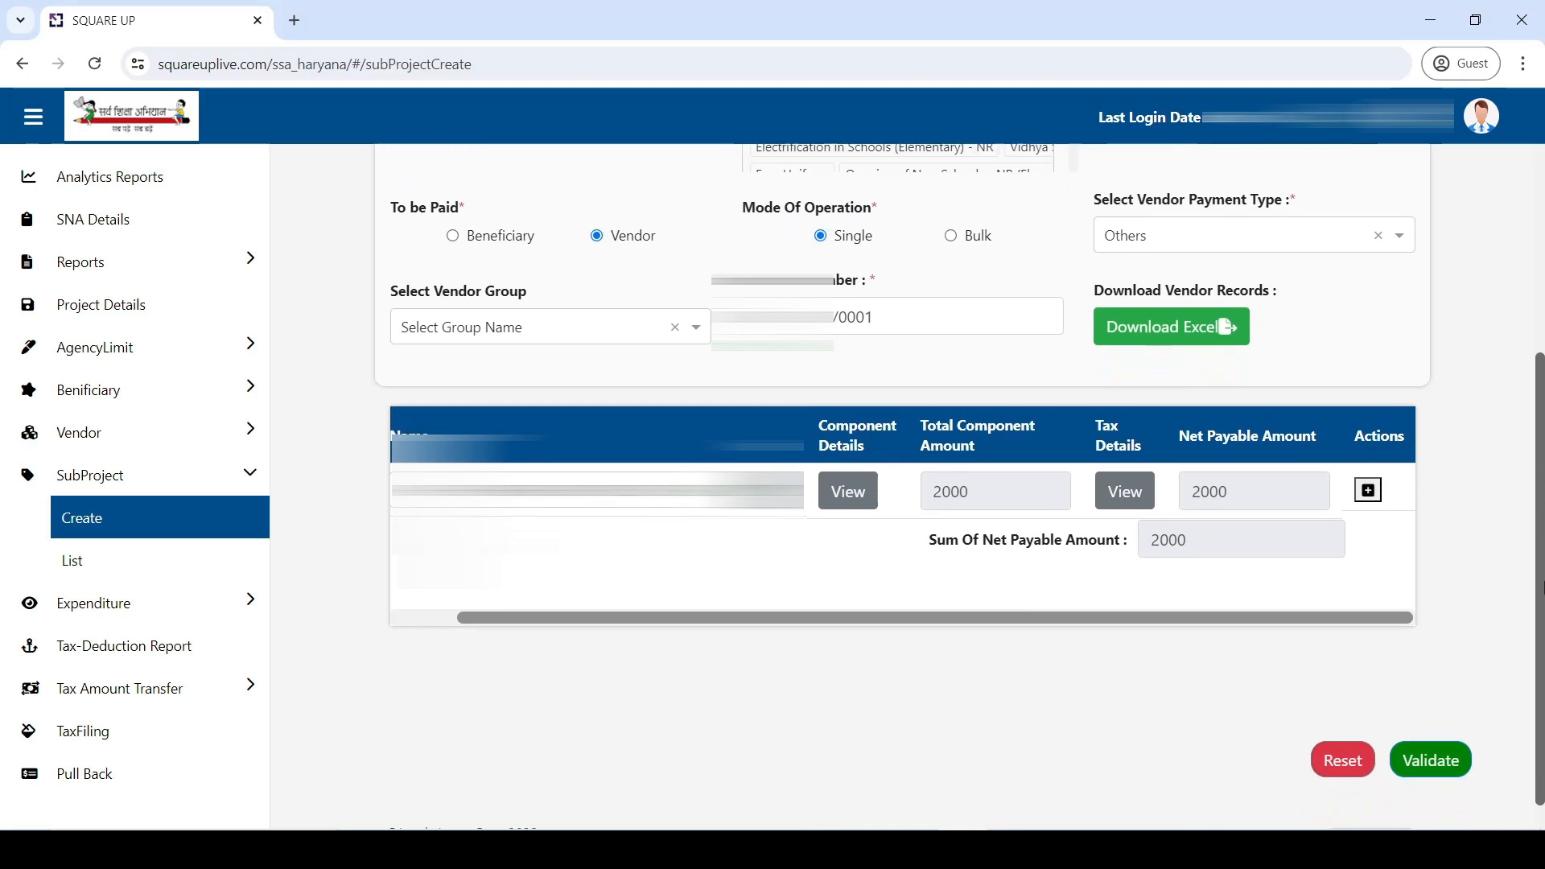
left_click(1446, 762)
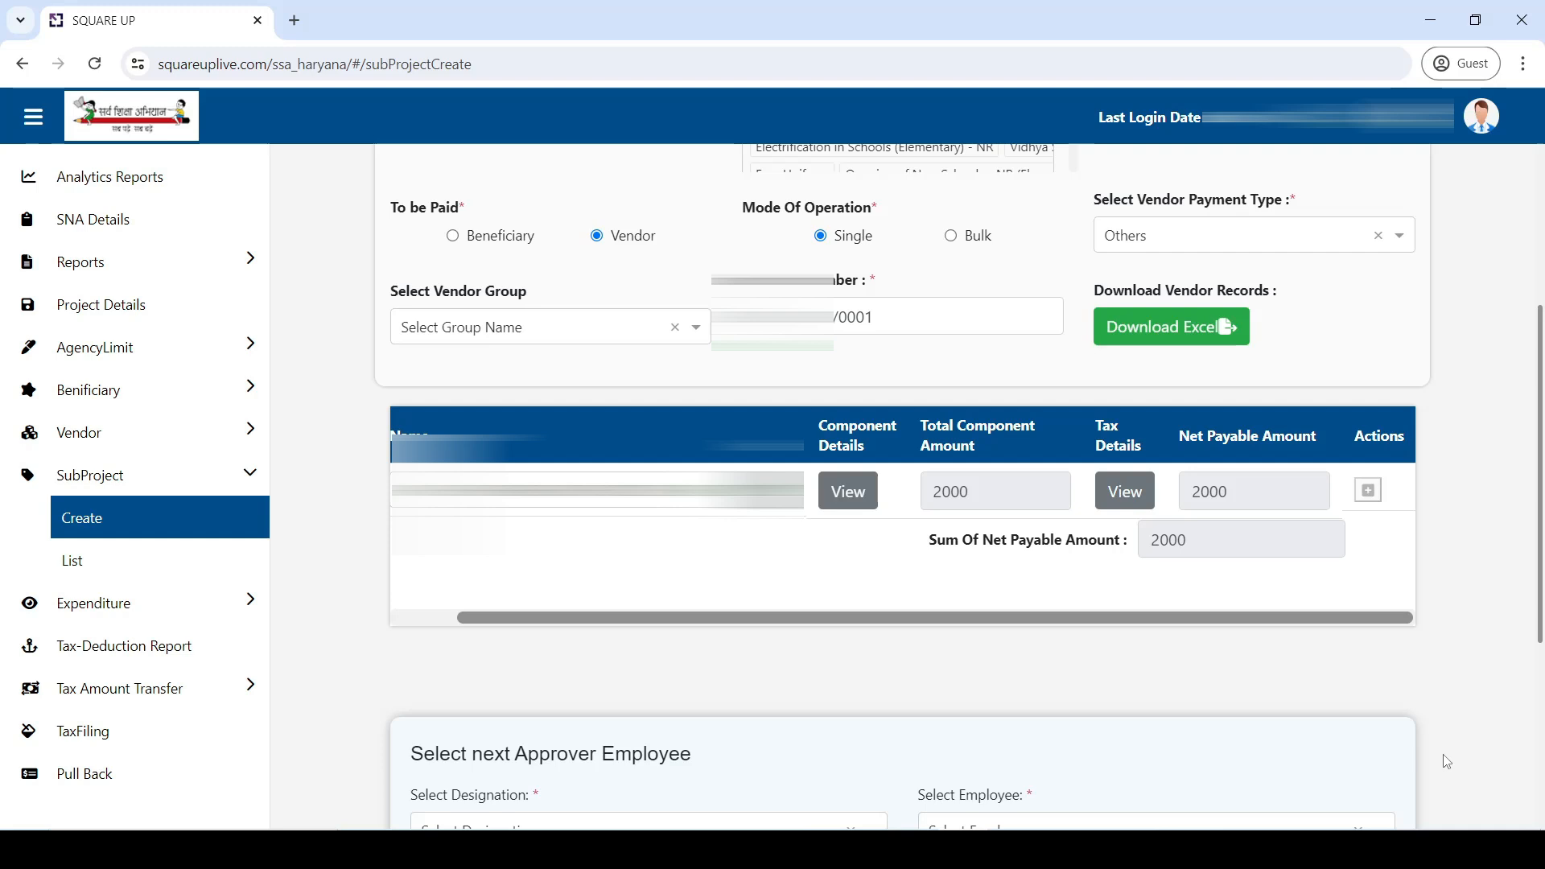
left_click_drag(1540, 522, 1540, 680)
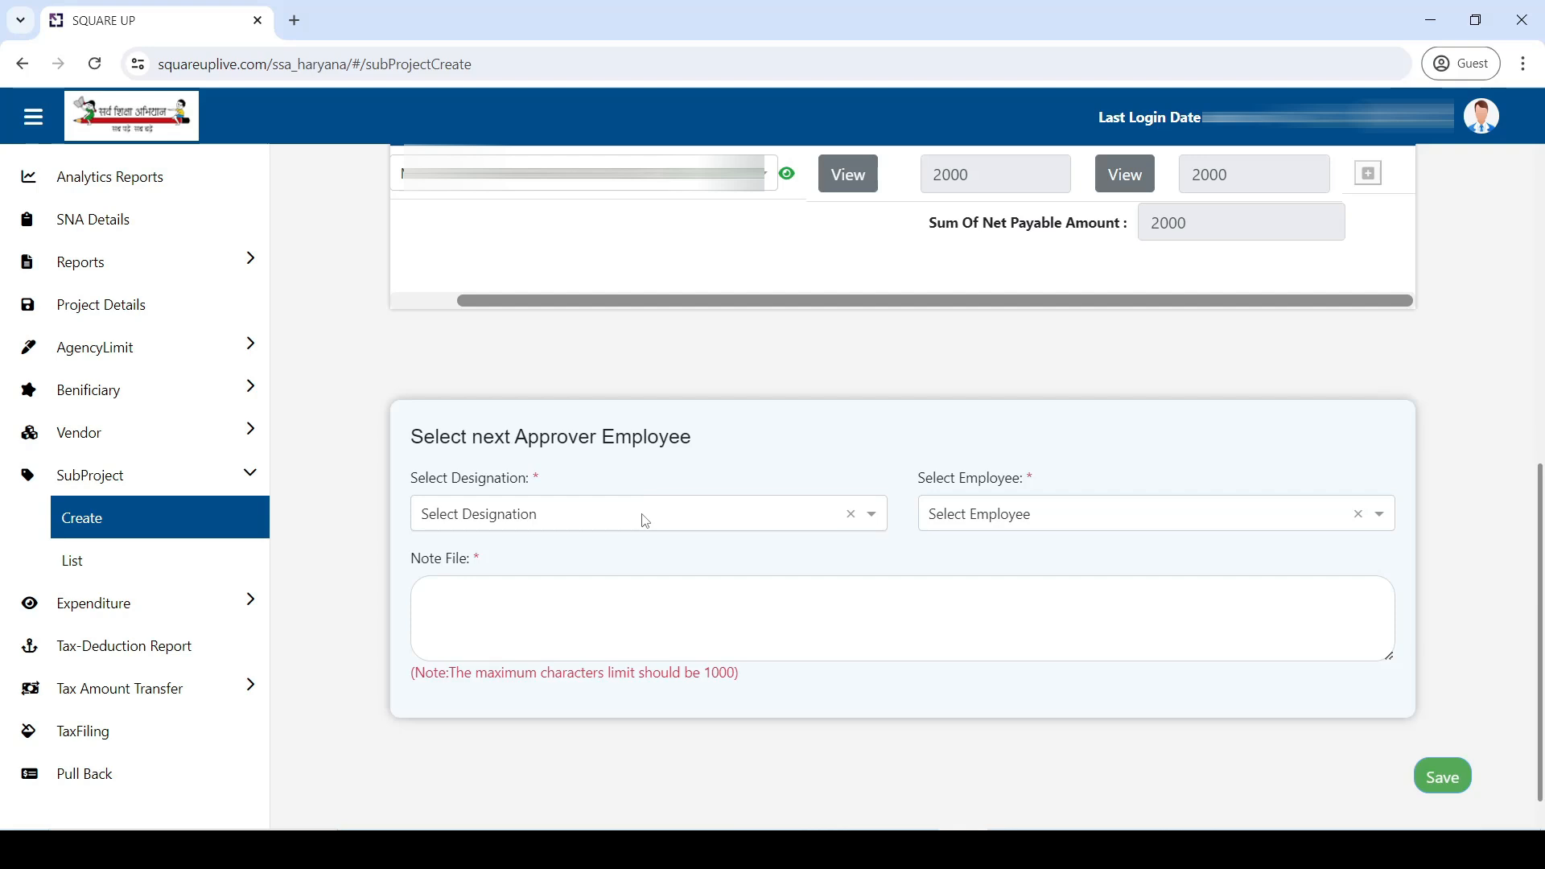
- Search designations for 'SMC PRE' and choose SMC President as the next approver designation
left_click(645, 522)
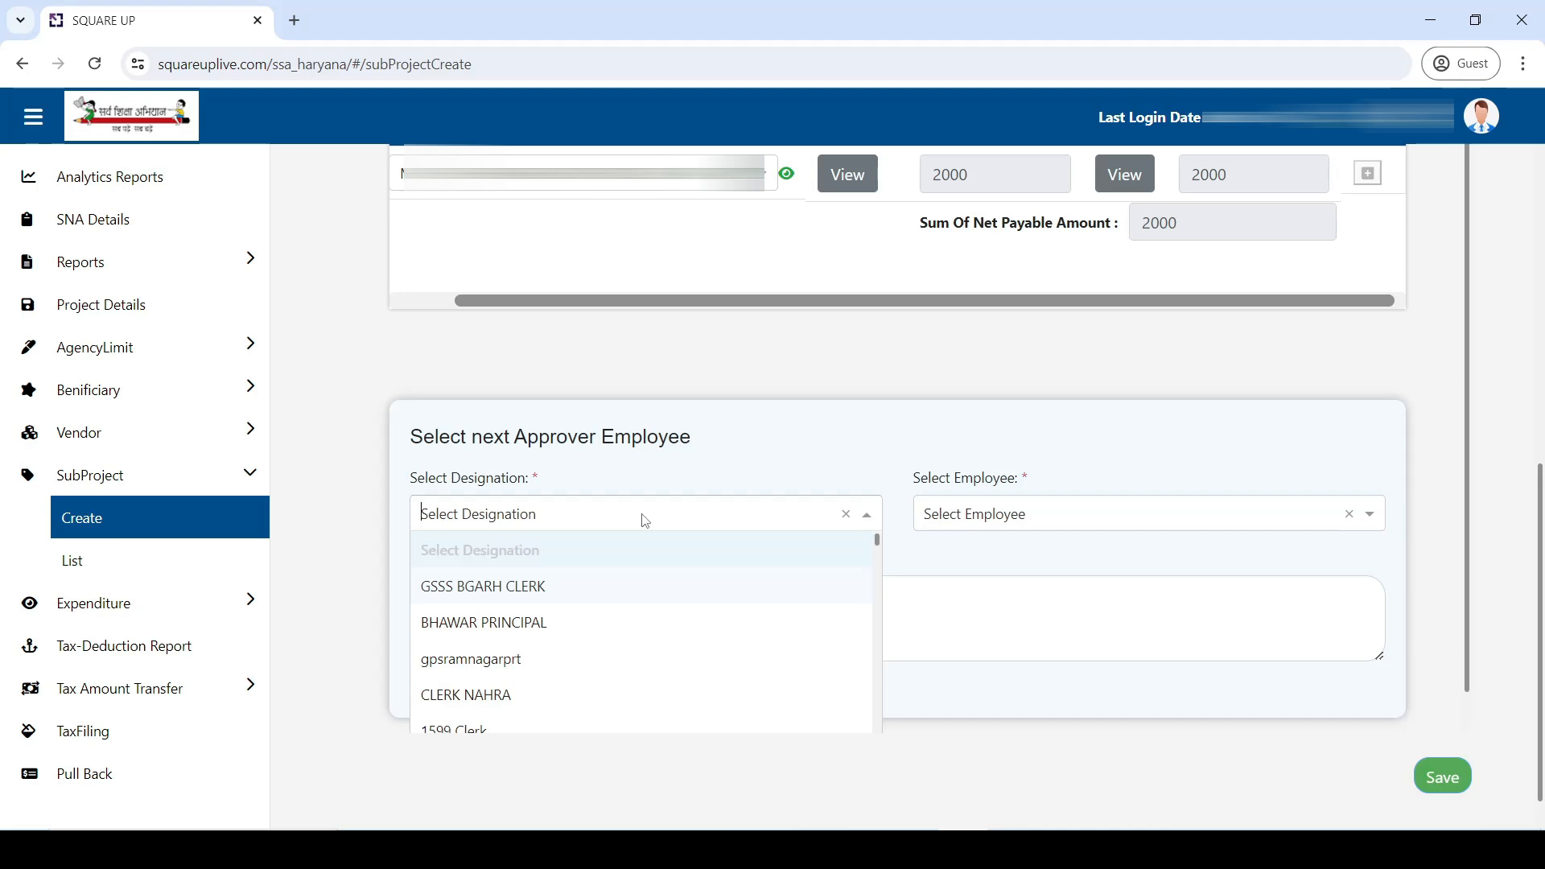
type("SMC PRE")
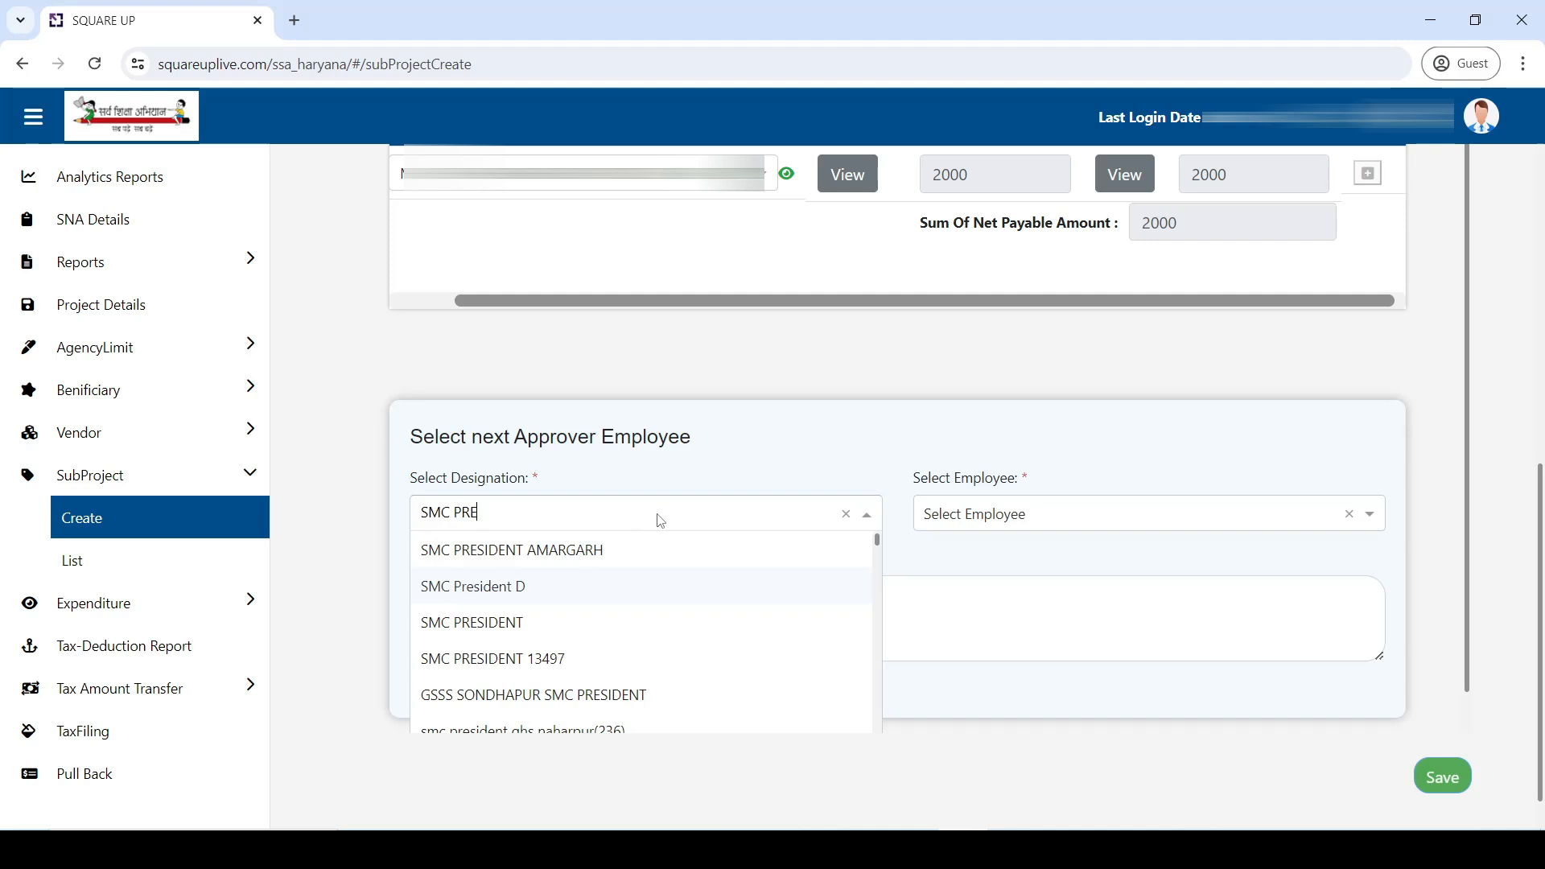
left_click_drag(883, 551, 874, 561)
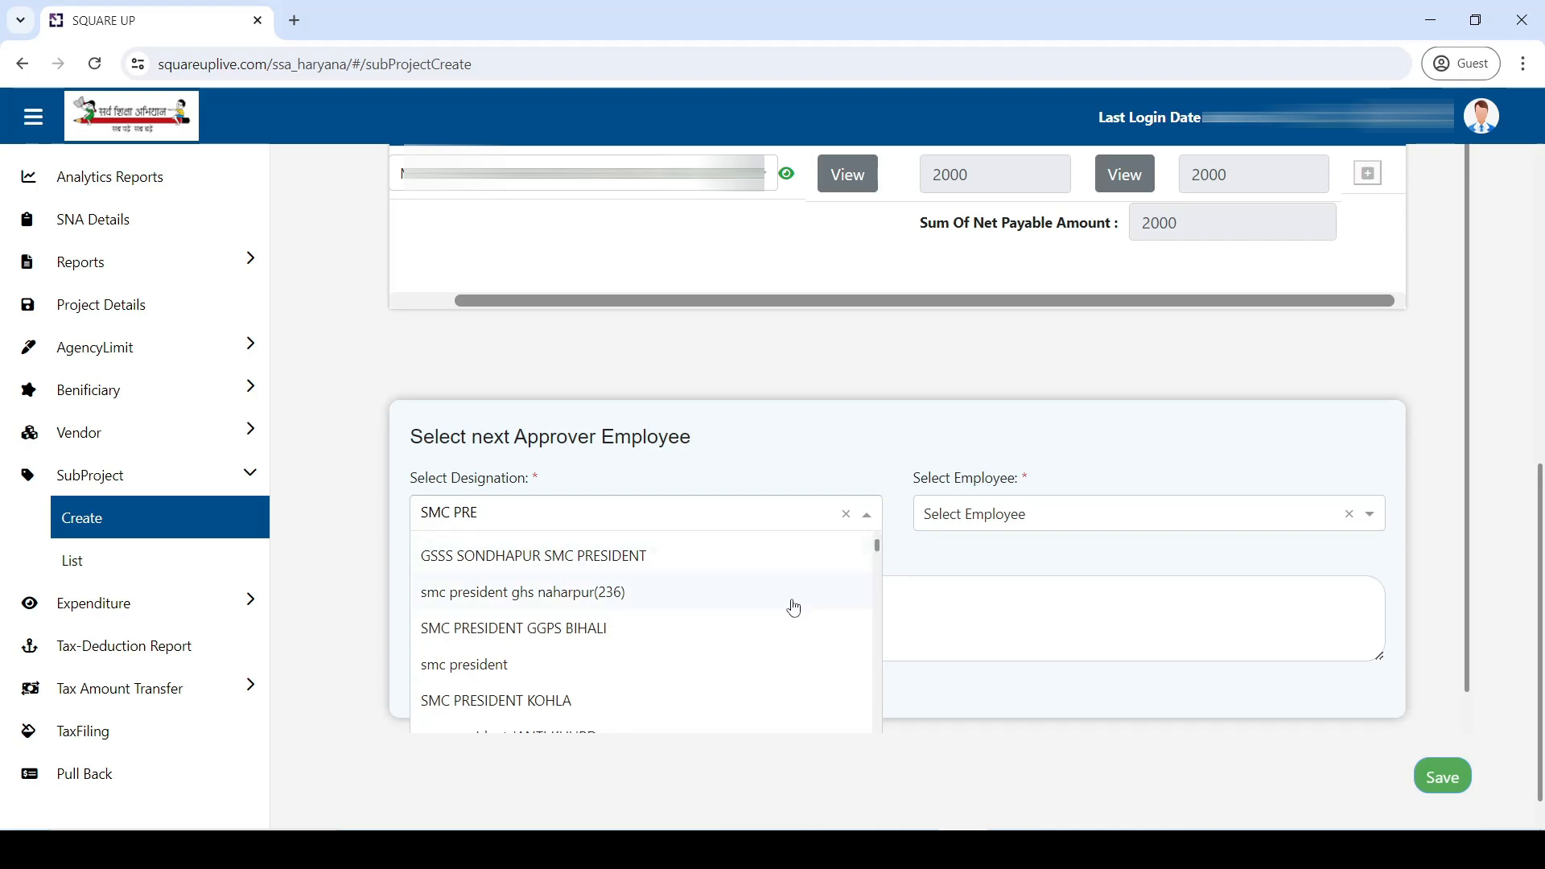
scroll(789, 607, "down", 3)
scroll(775, 609, "down", 5)
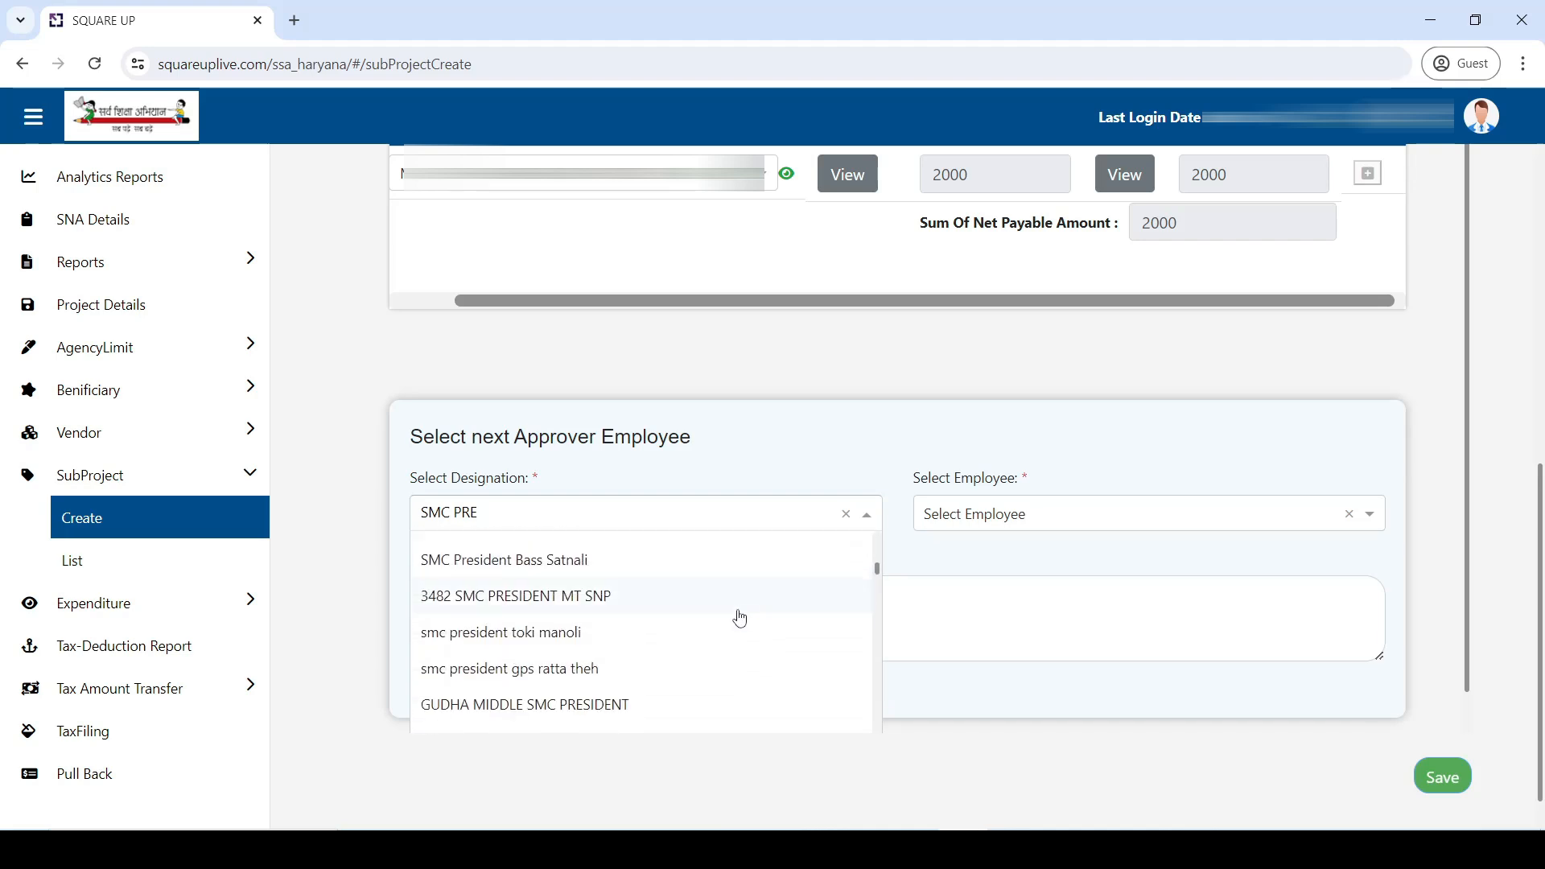
scroll(722, 620, "down", 2)
scroll(722, 619, "down", 4)
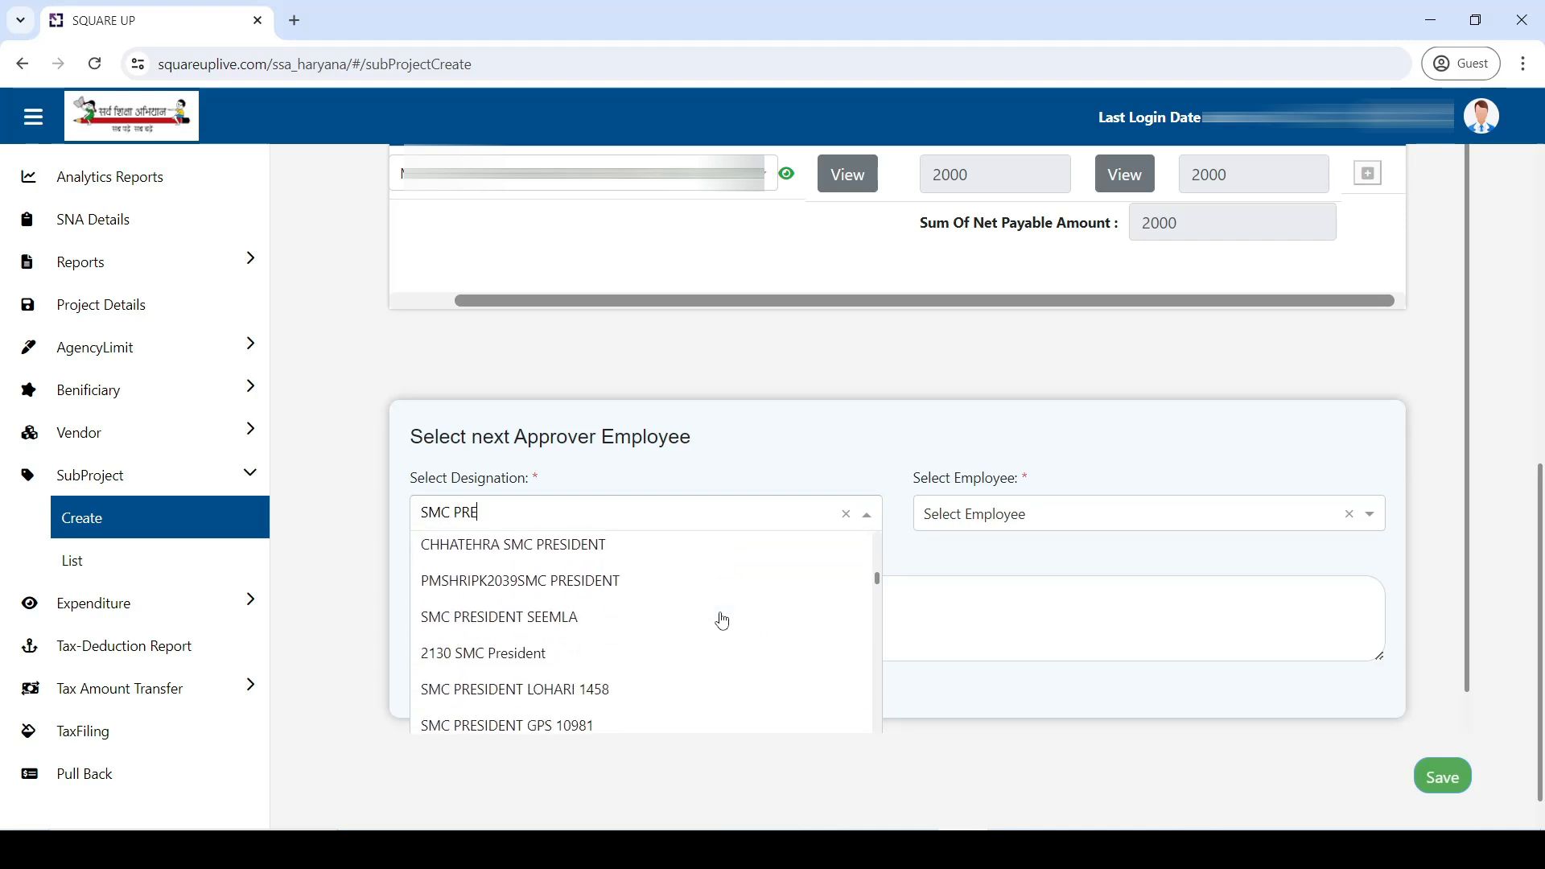
scroll(722, 620, "down", 5)
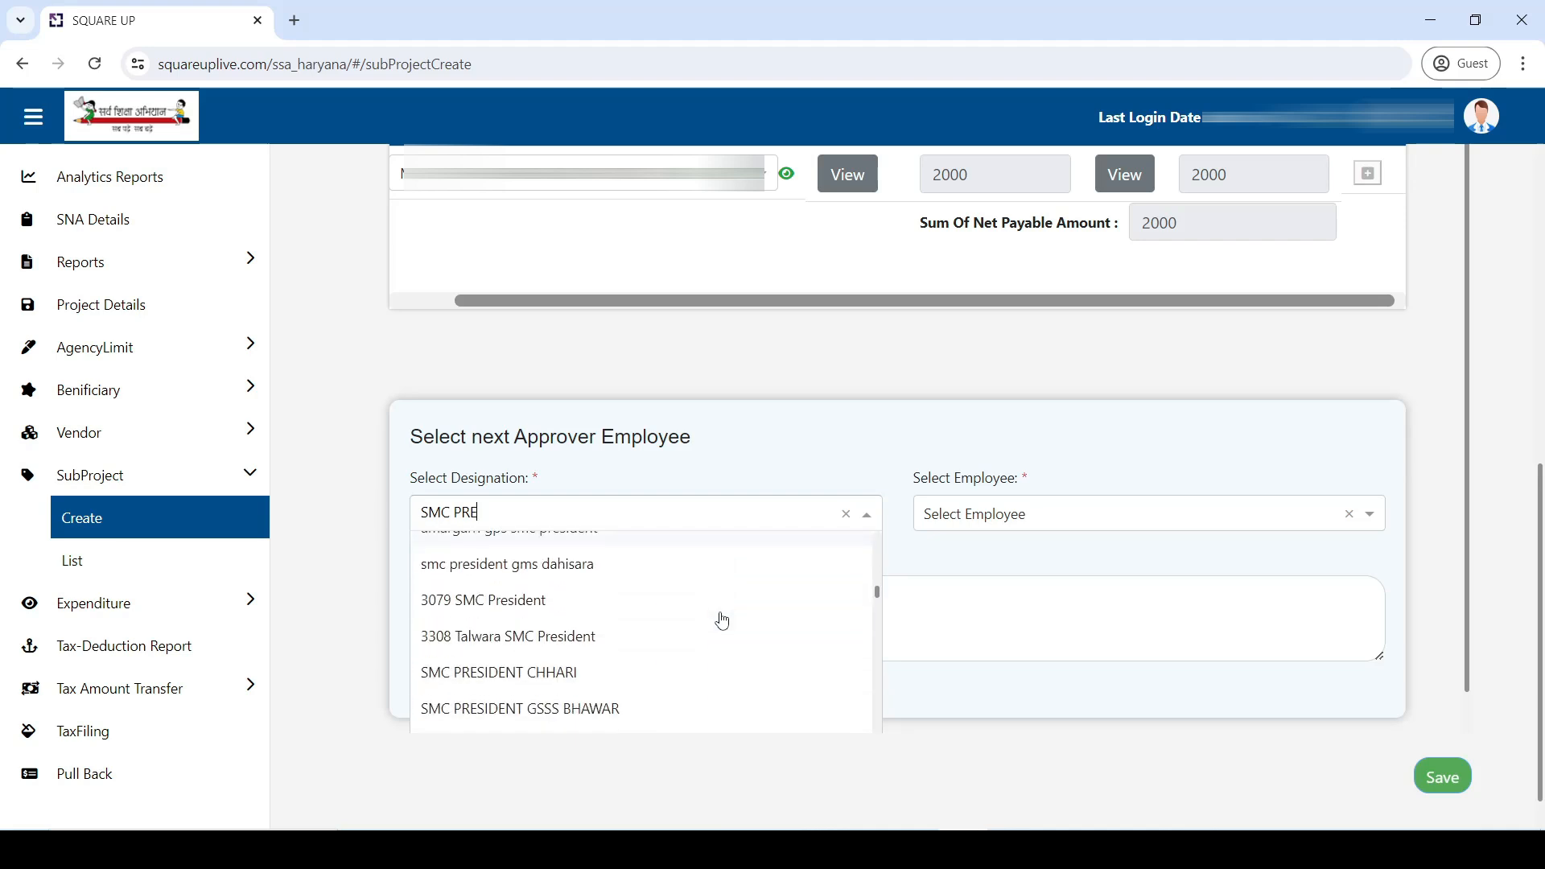
scroll(721, 620, "down", 2)
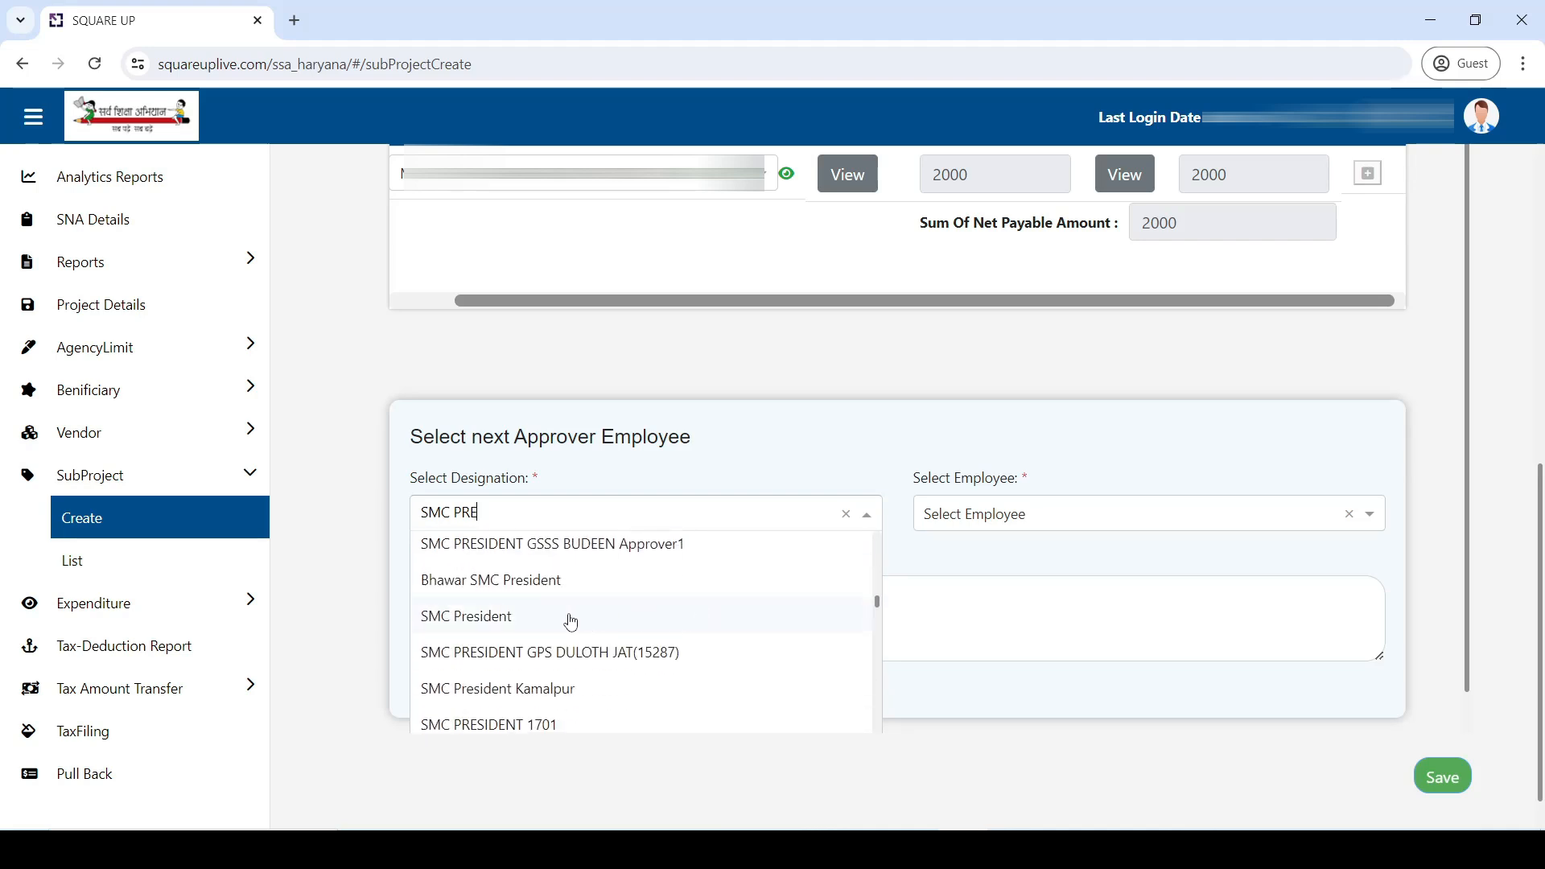
left_click(570, 614)
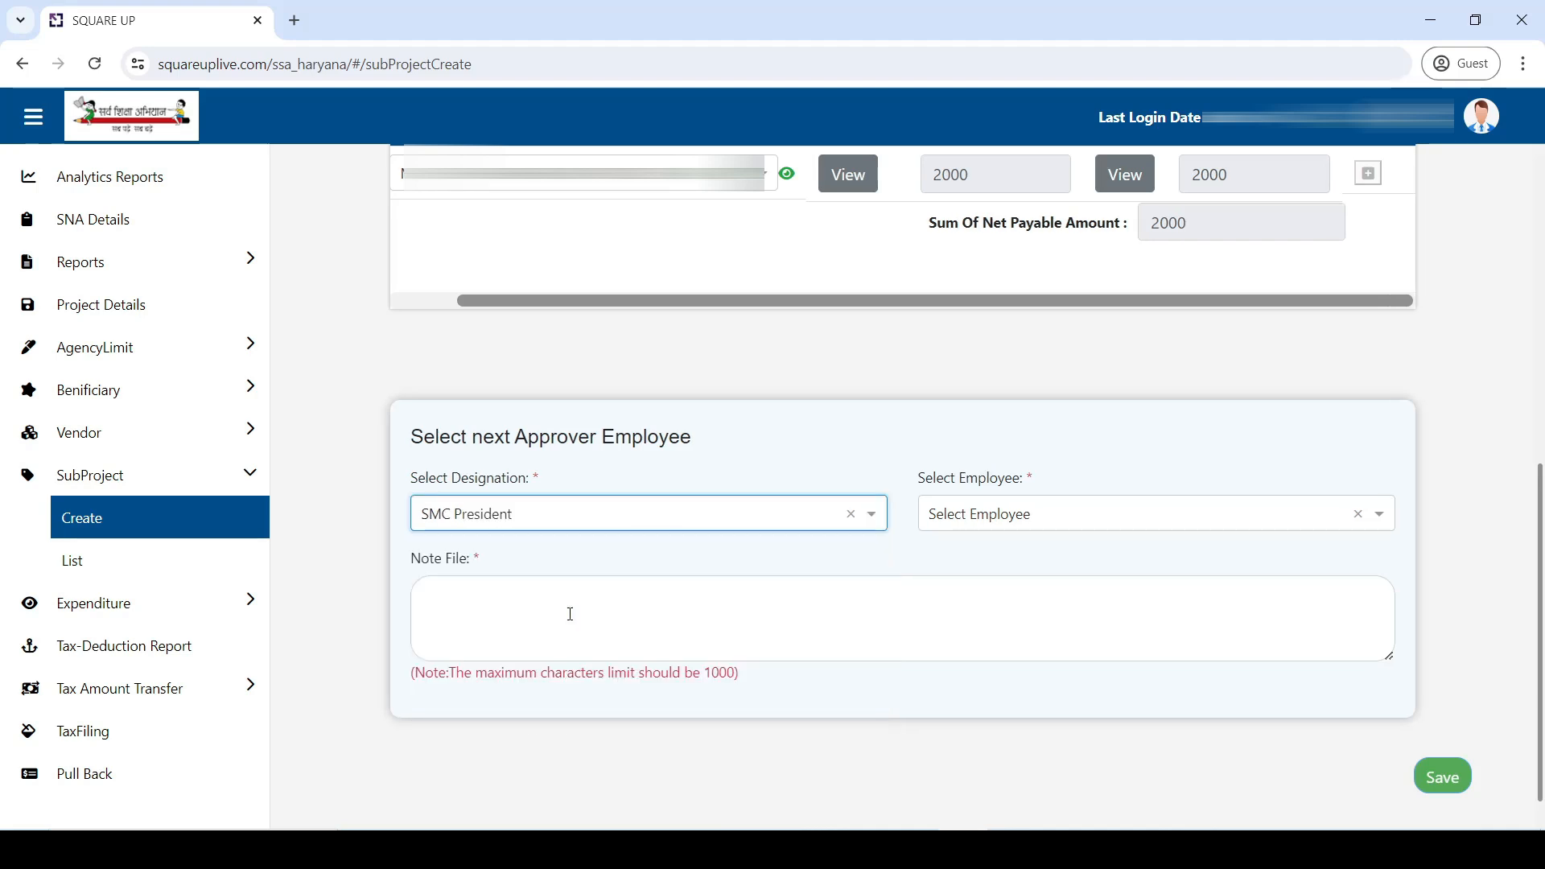
left_click(994, 523)
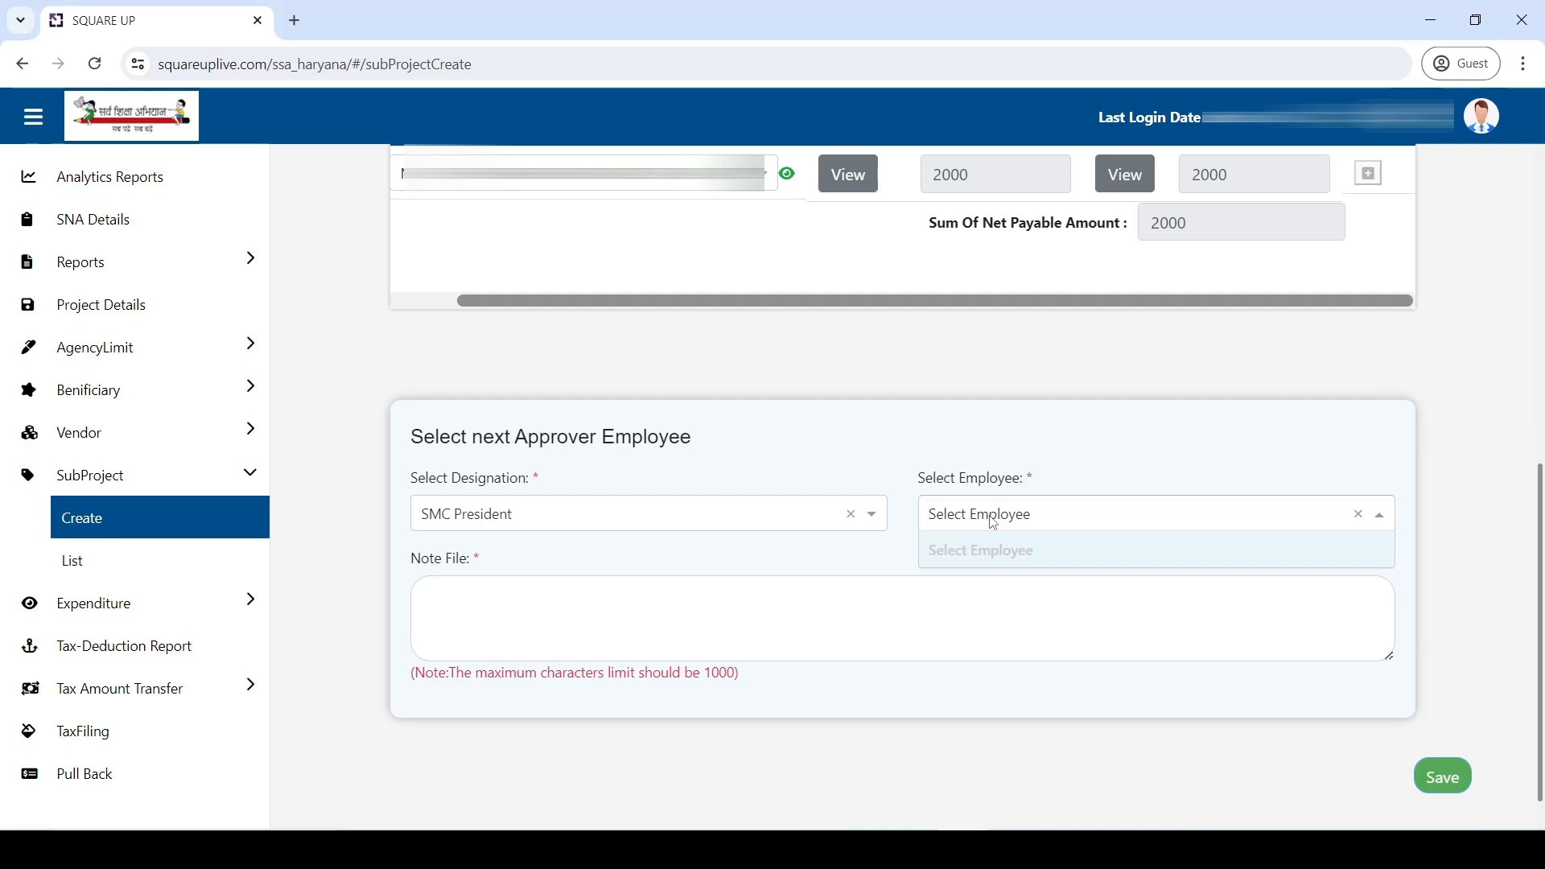
- Re-select SMC President as the designation after searching 'SMC PRESIDENT'
left_click(786, 517)
type("SMC PRESI")
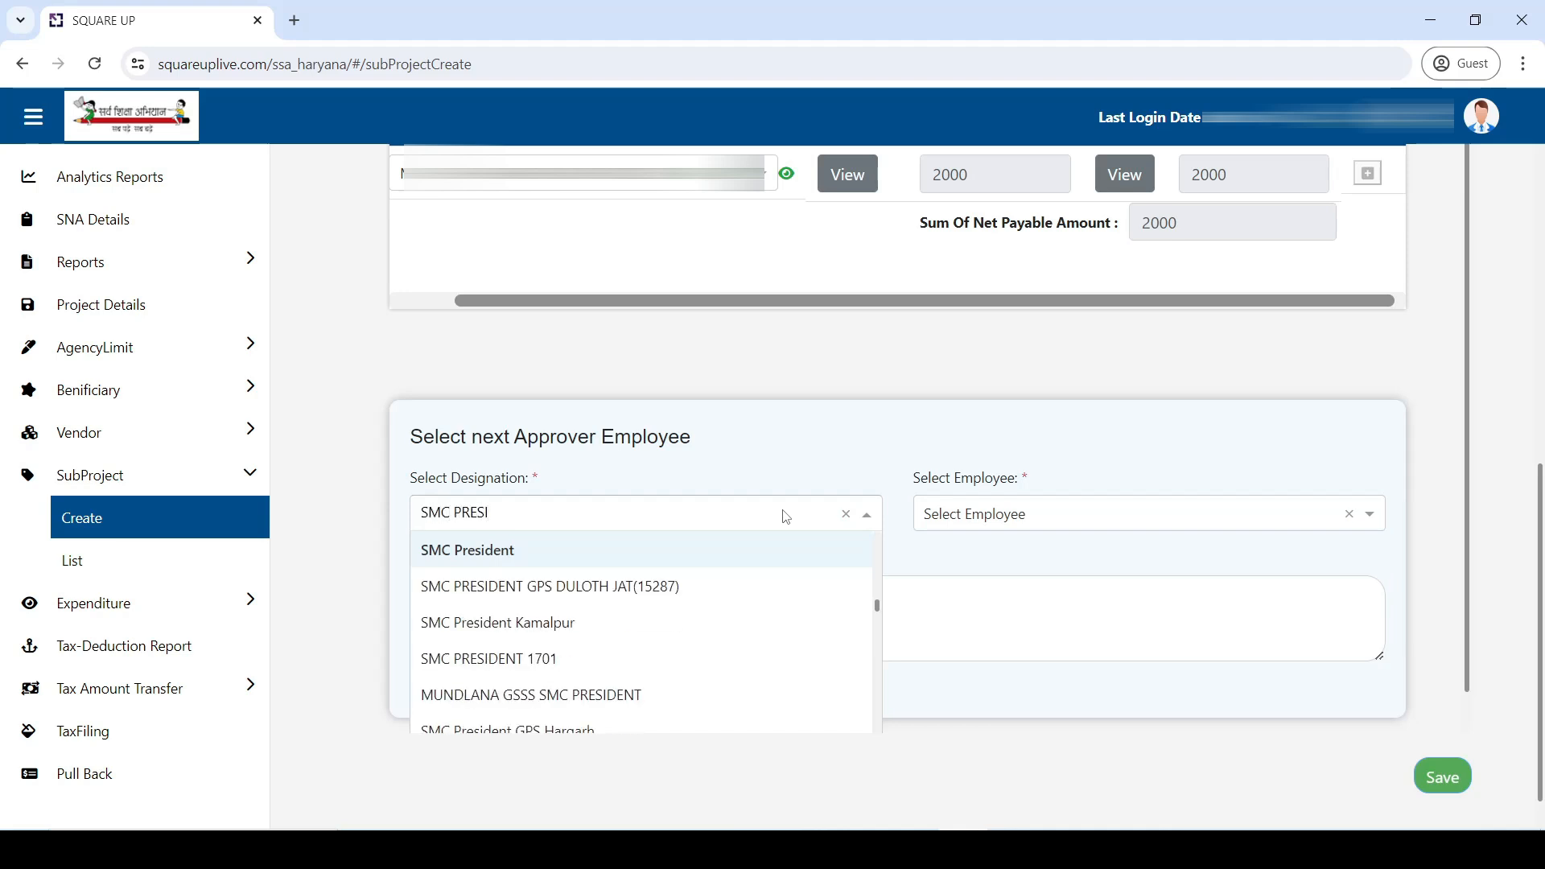
type("DENT")
scroll(725, 624, "down", 4)
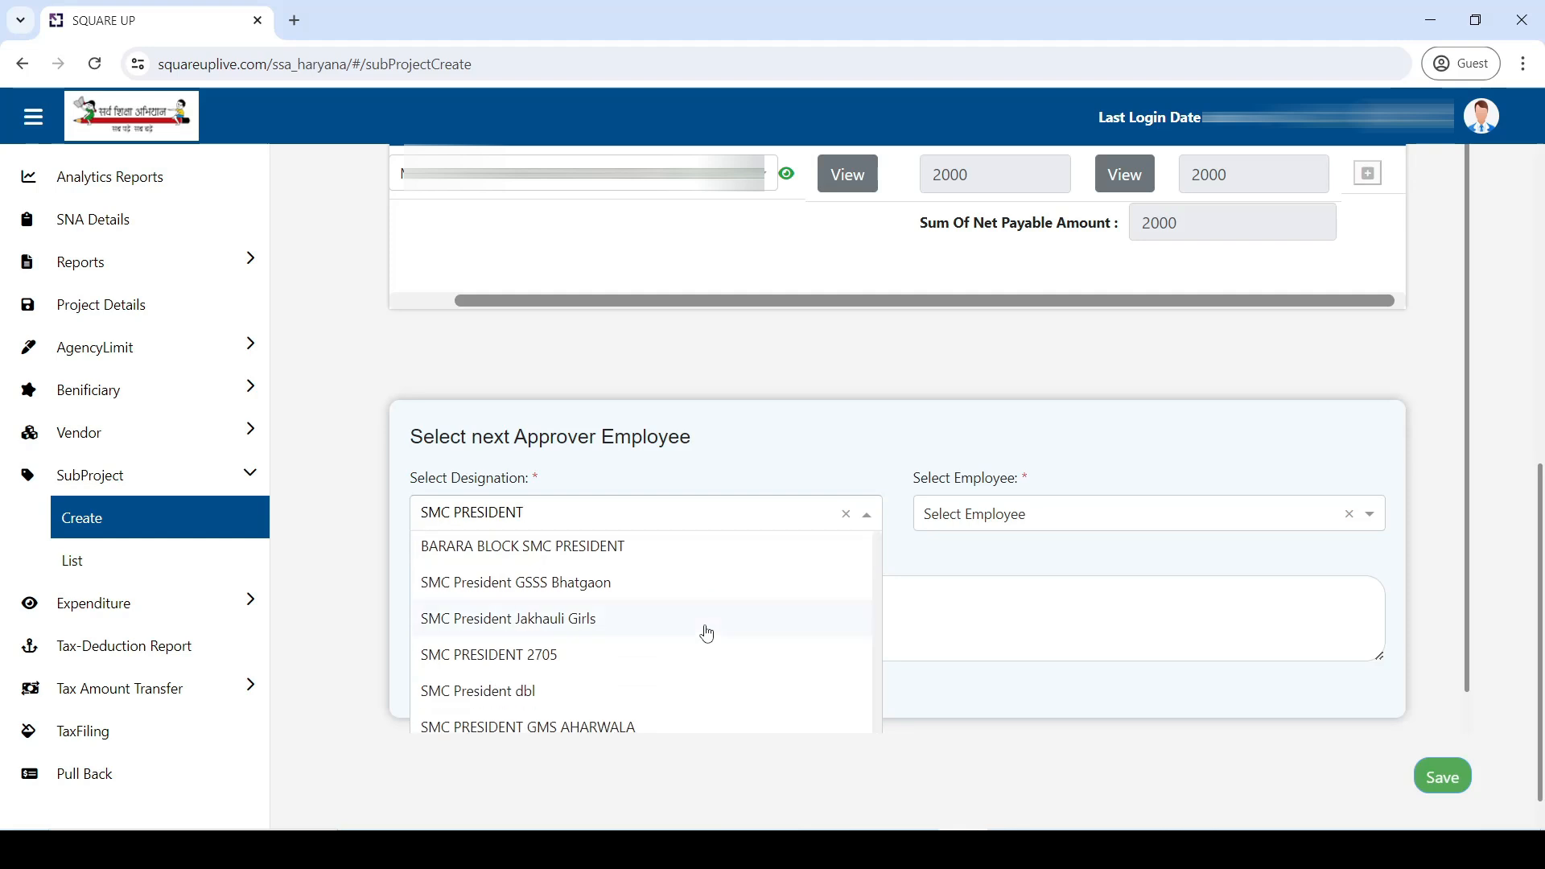
scroll(707, 634, "down", 3)
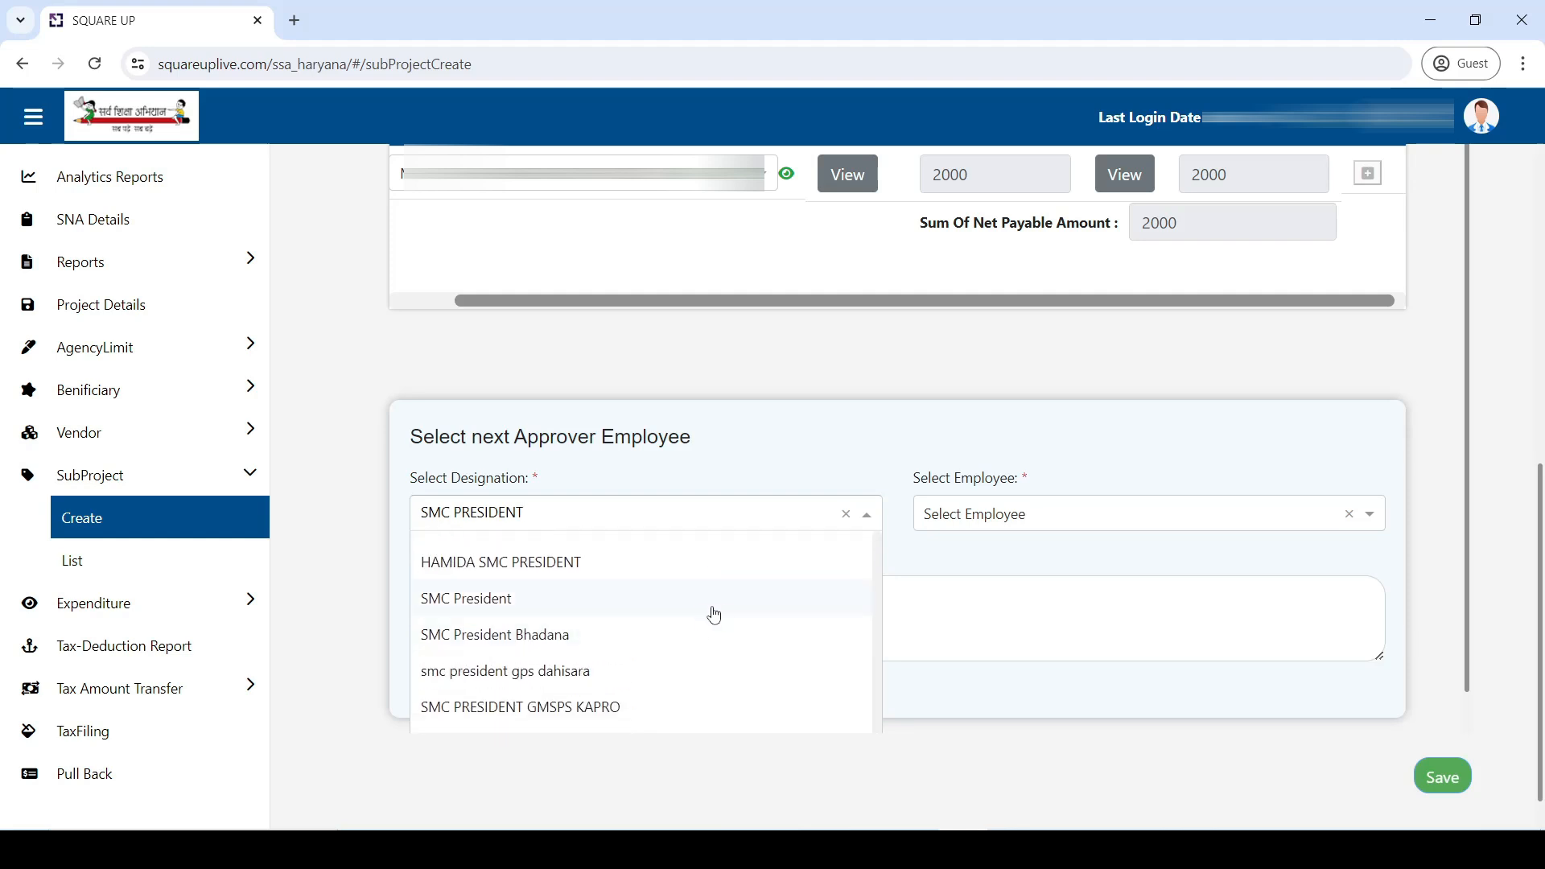
left_click(712, 604)
left_click(752, 550)
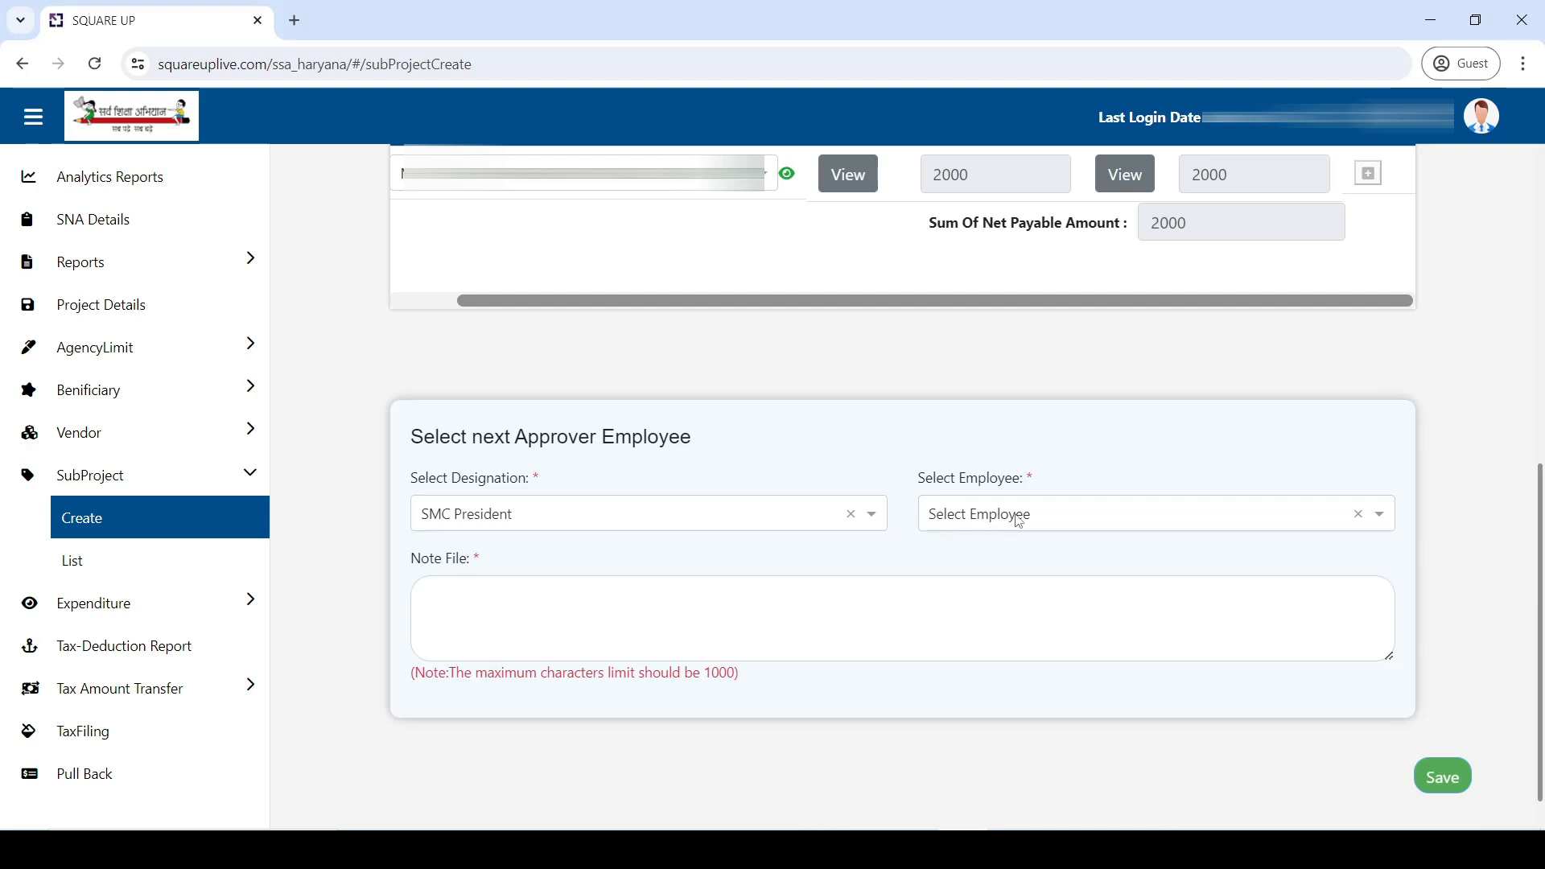
left_click(931, 513)
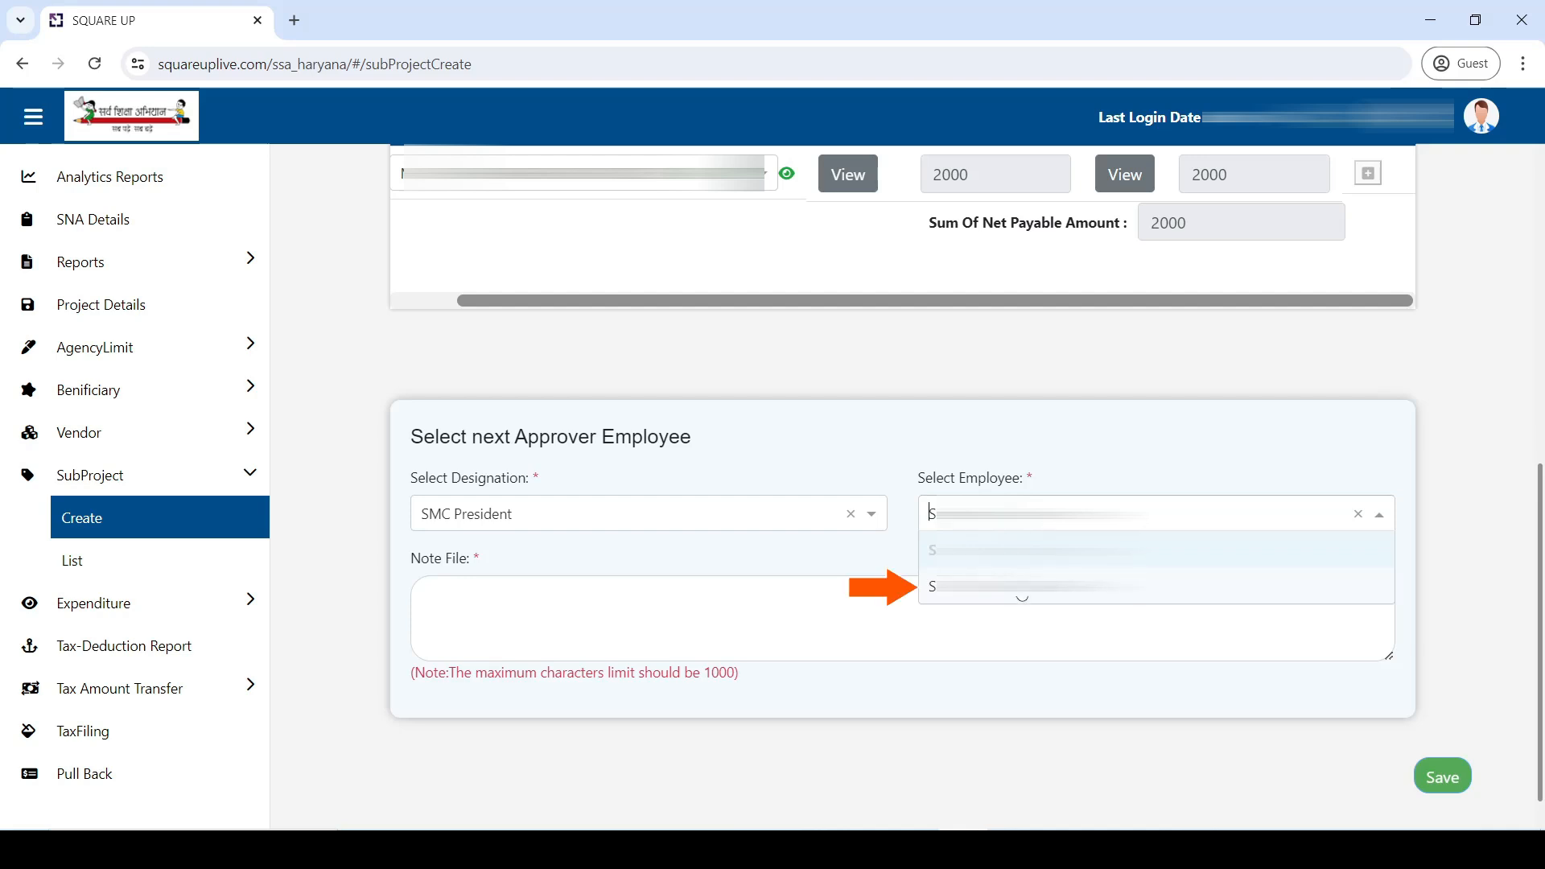
- Choose the second employee as approver, add note 'DETAILS OK KINDLY APPROVE IT', and save
left_click(1022, 597)
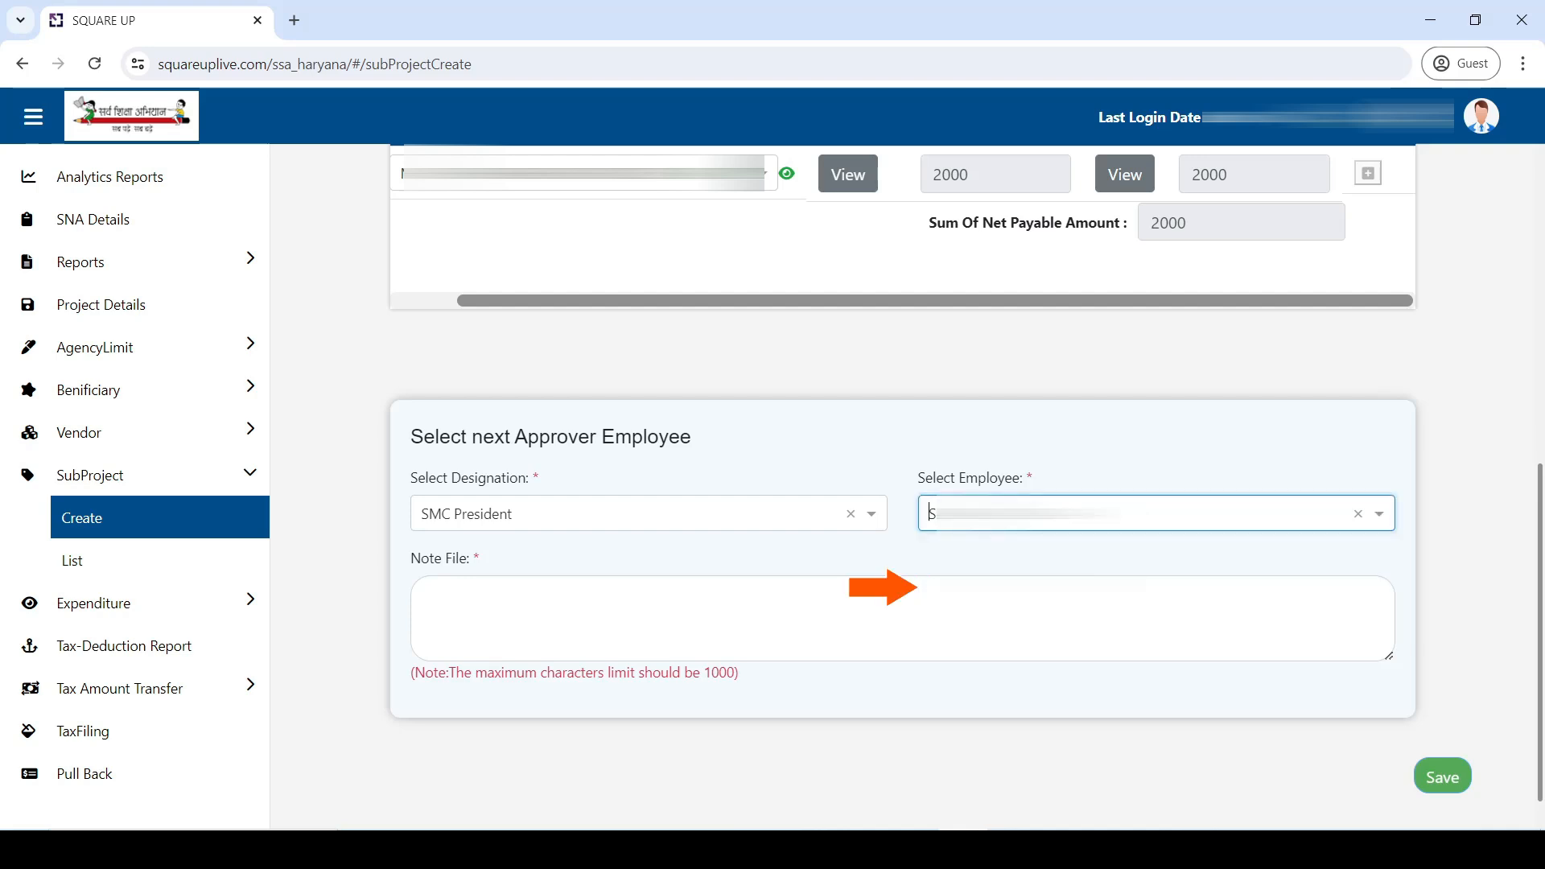
left_click(855, 622)
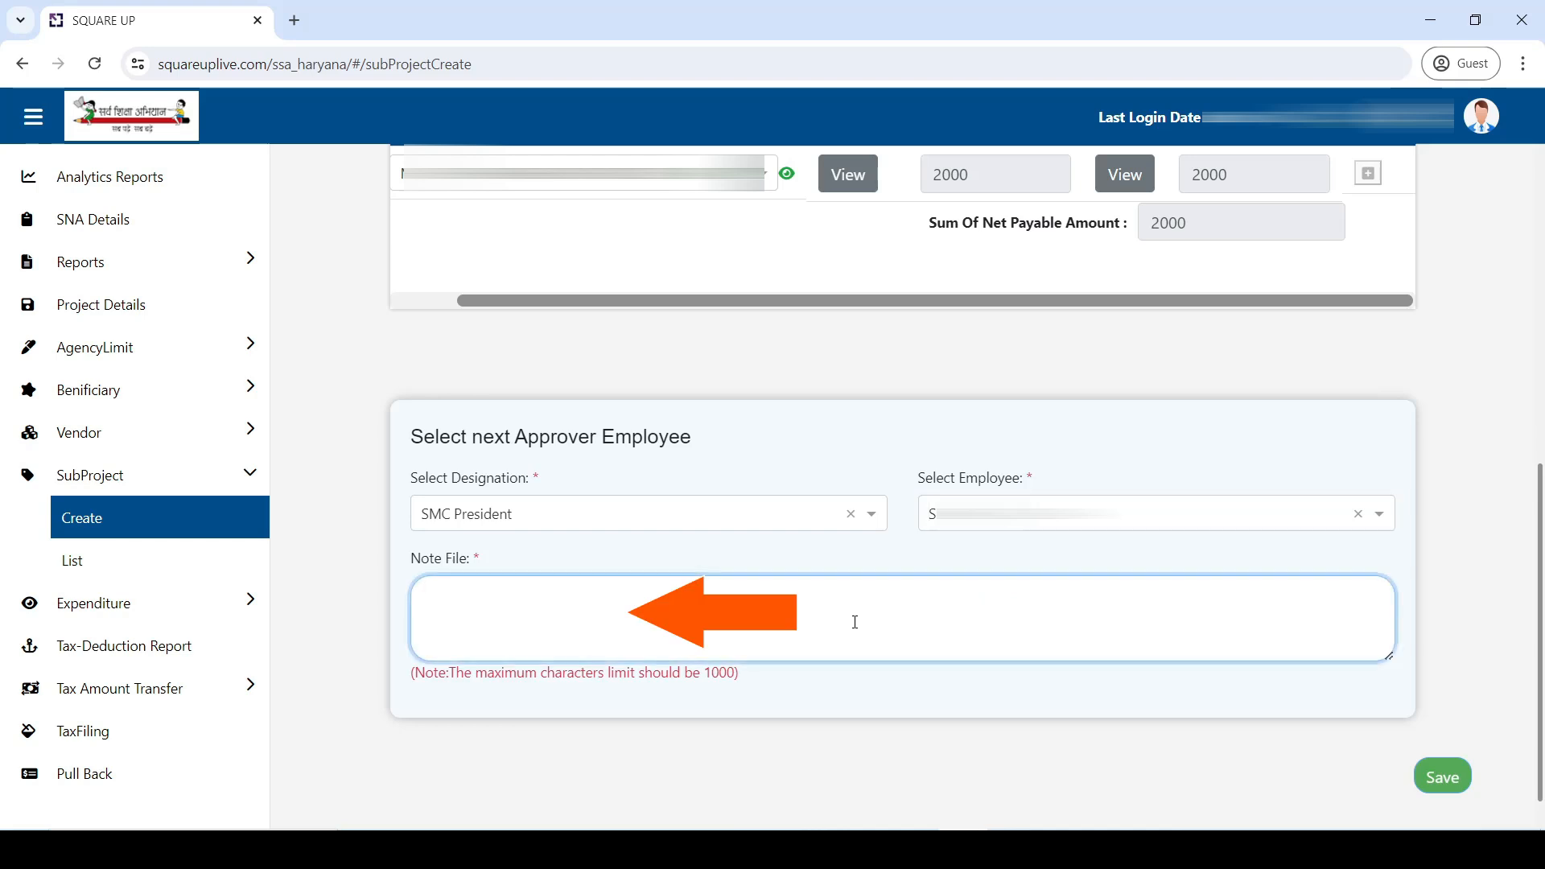
type("DETAI")
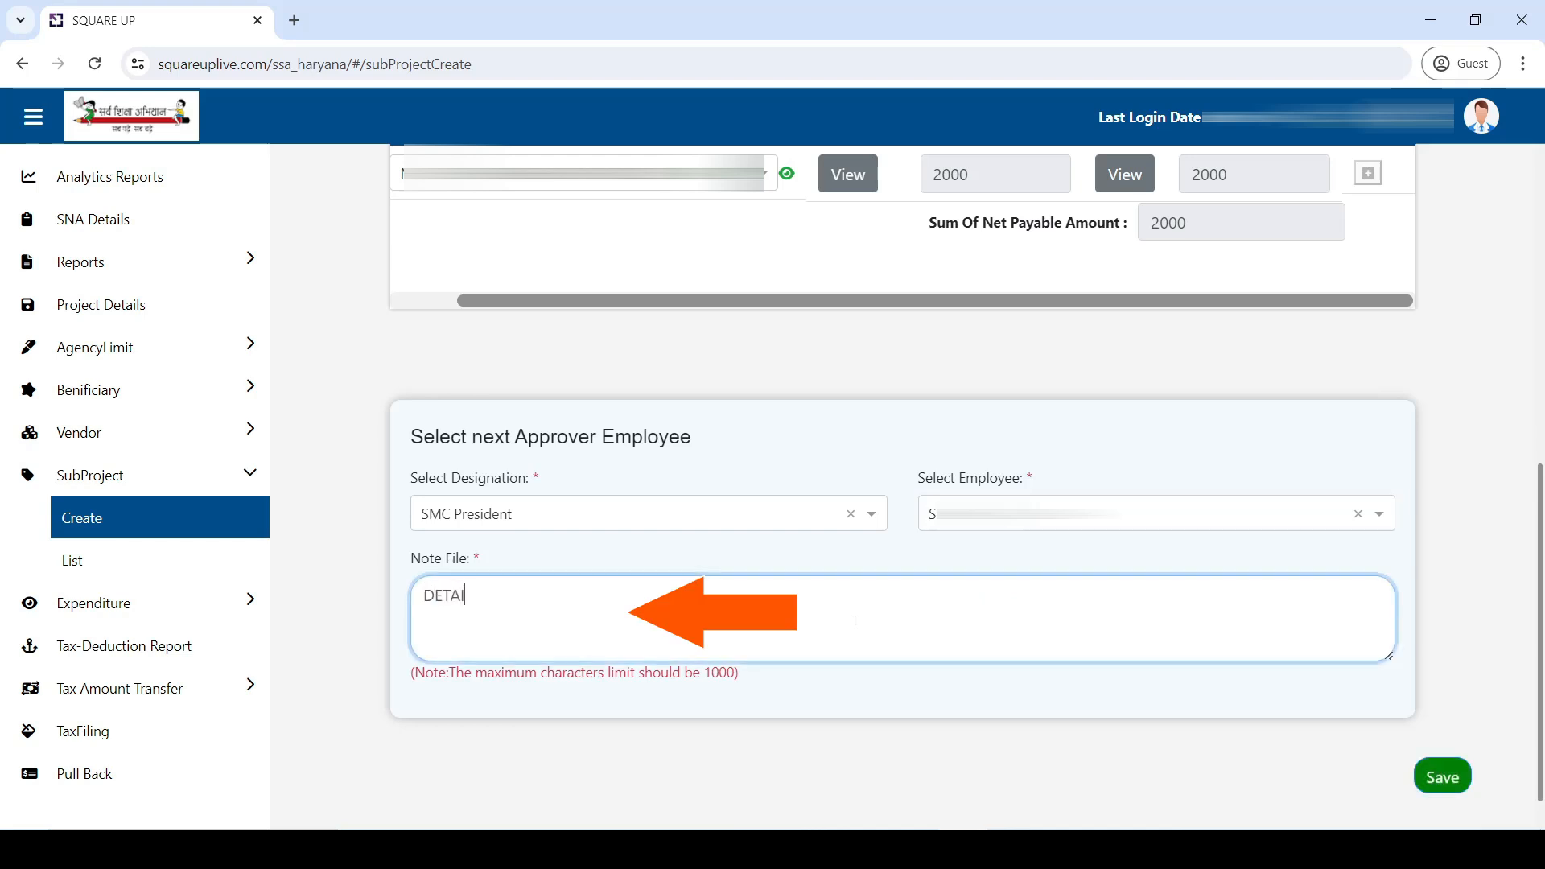
type("LS OK KI")
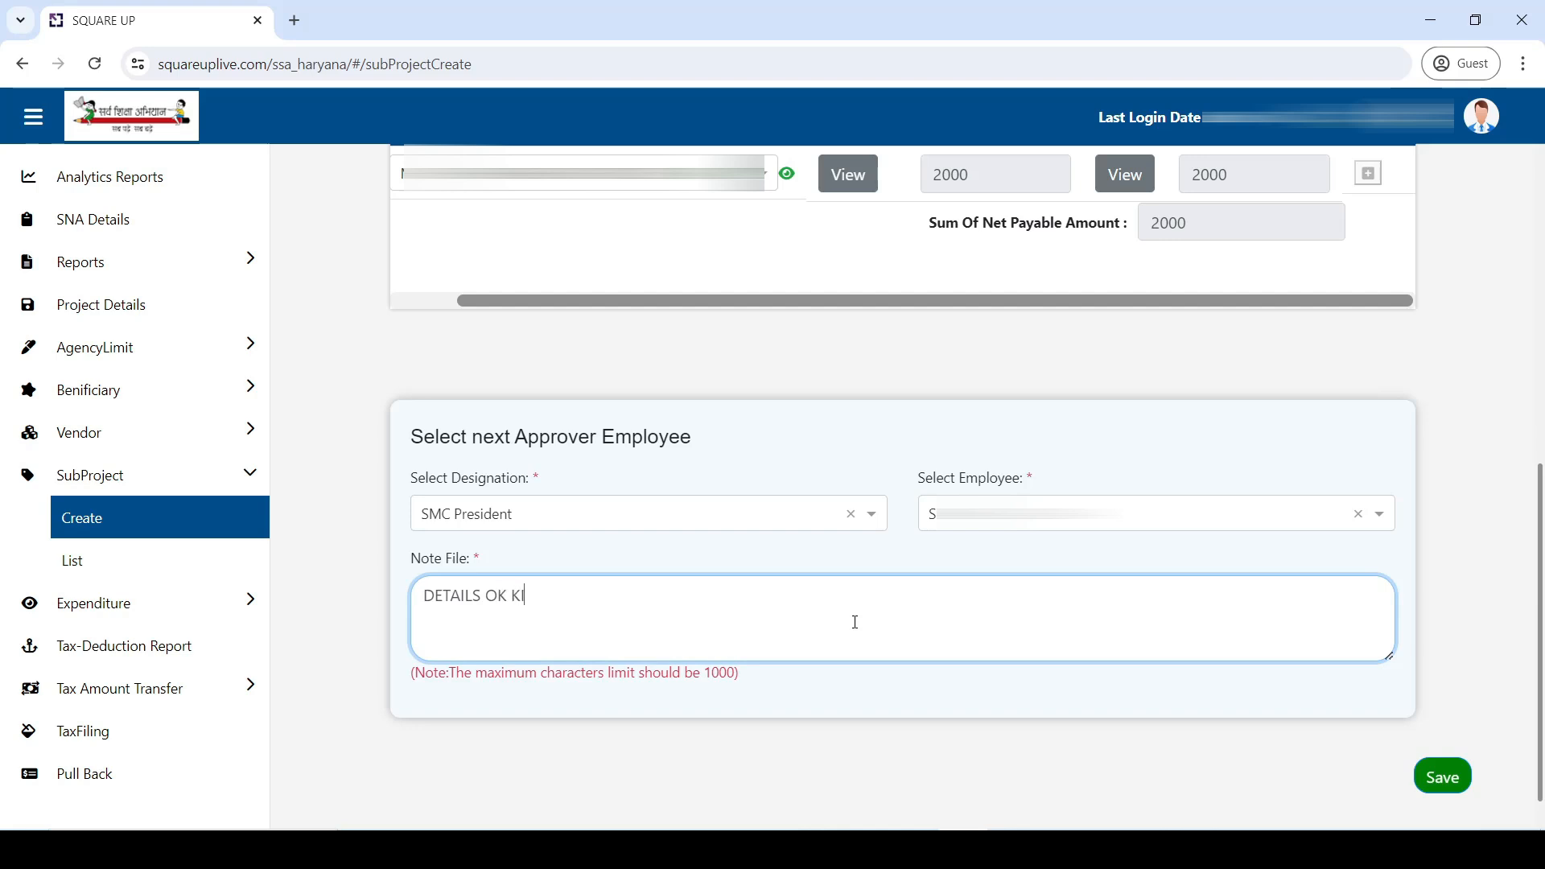
type("NDLY APPROVE IT")
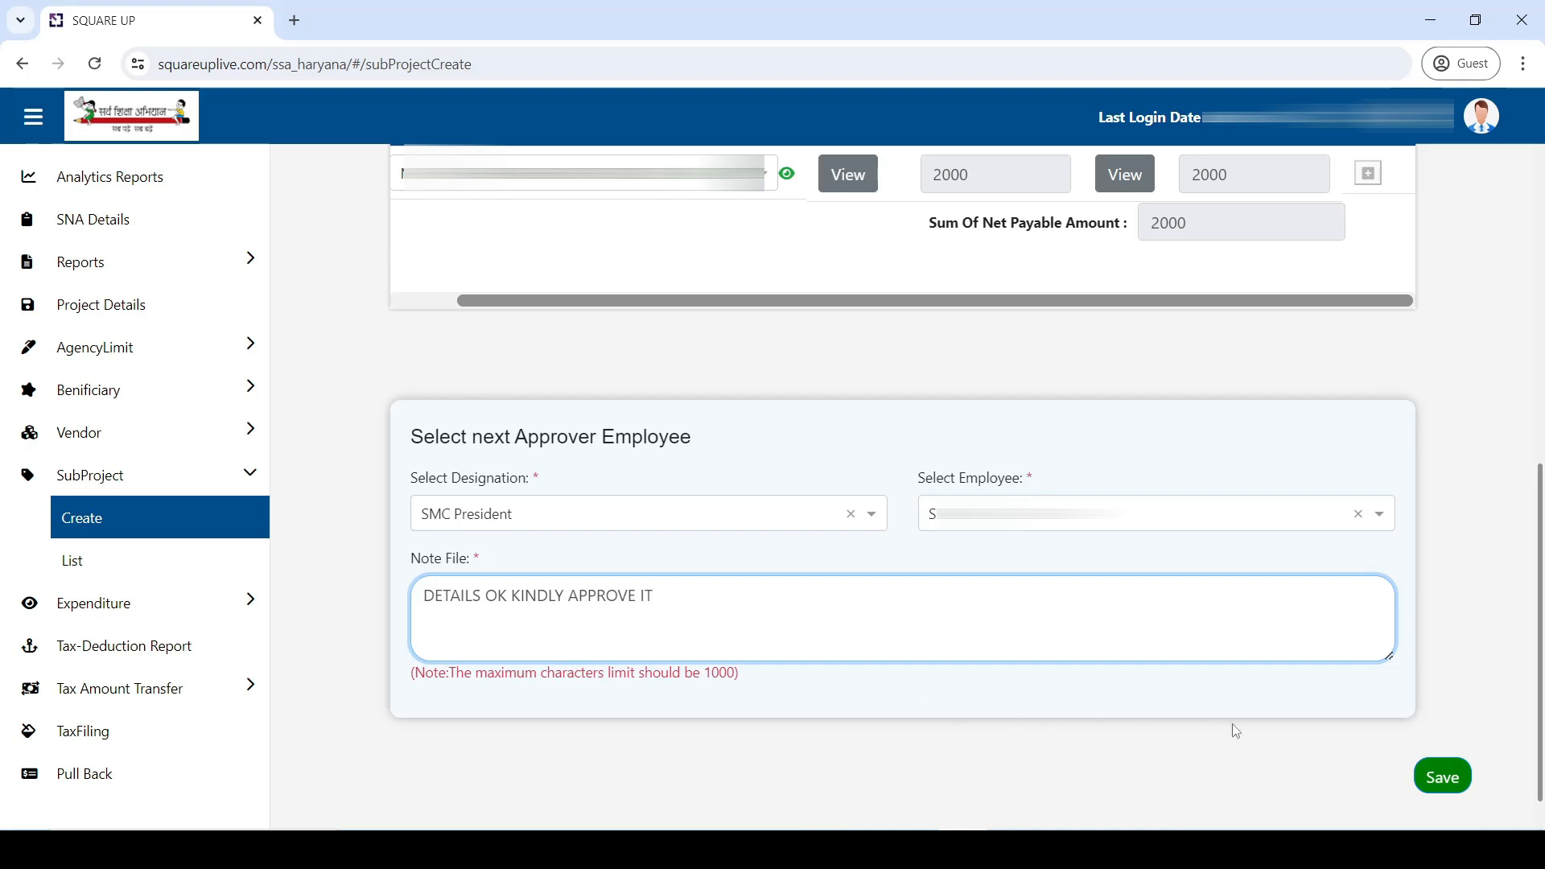
left_click(1433, 790)
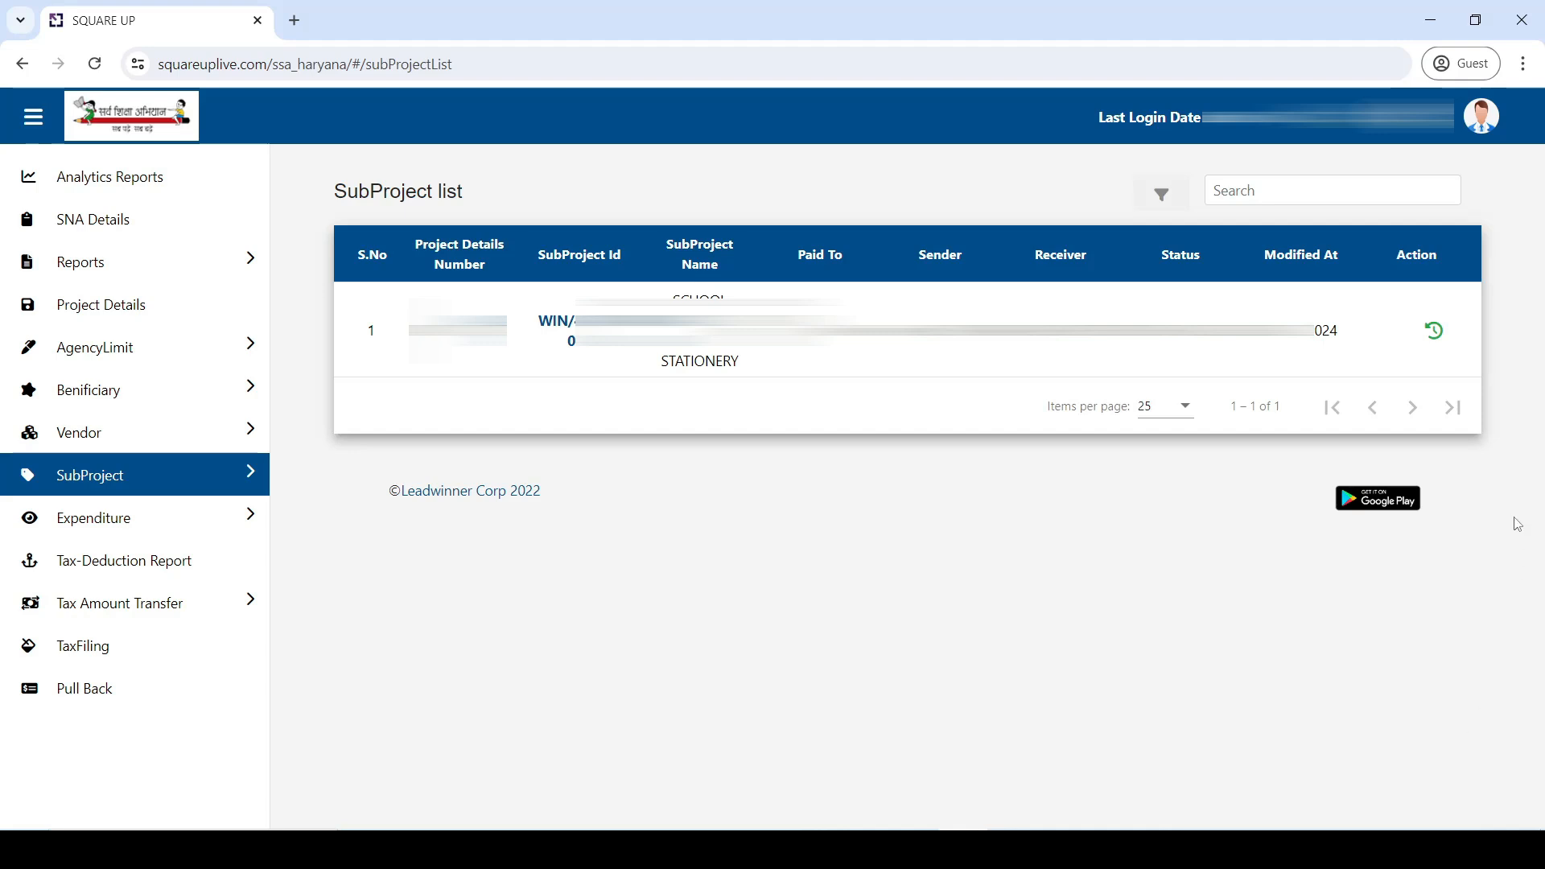
- Log out and sign back in as the next approver with user name, password and captcha
left_click(1479, 120)
left_click(1422, 221)
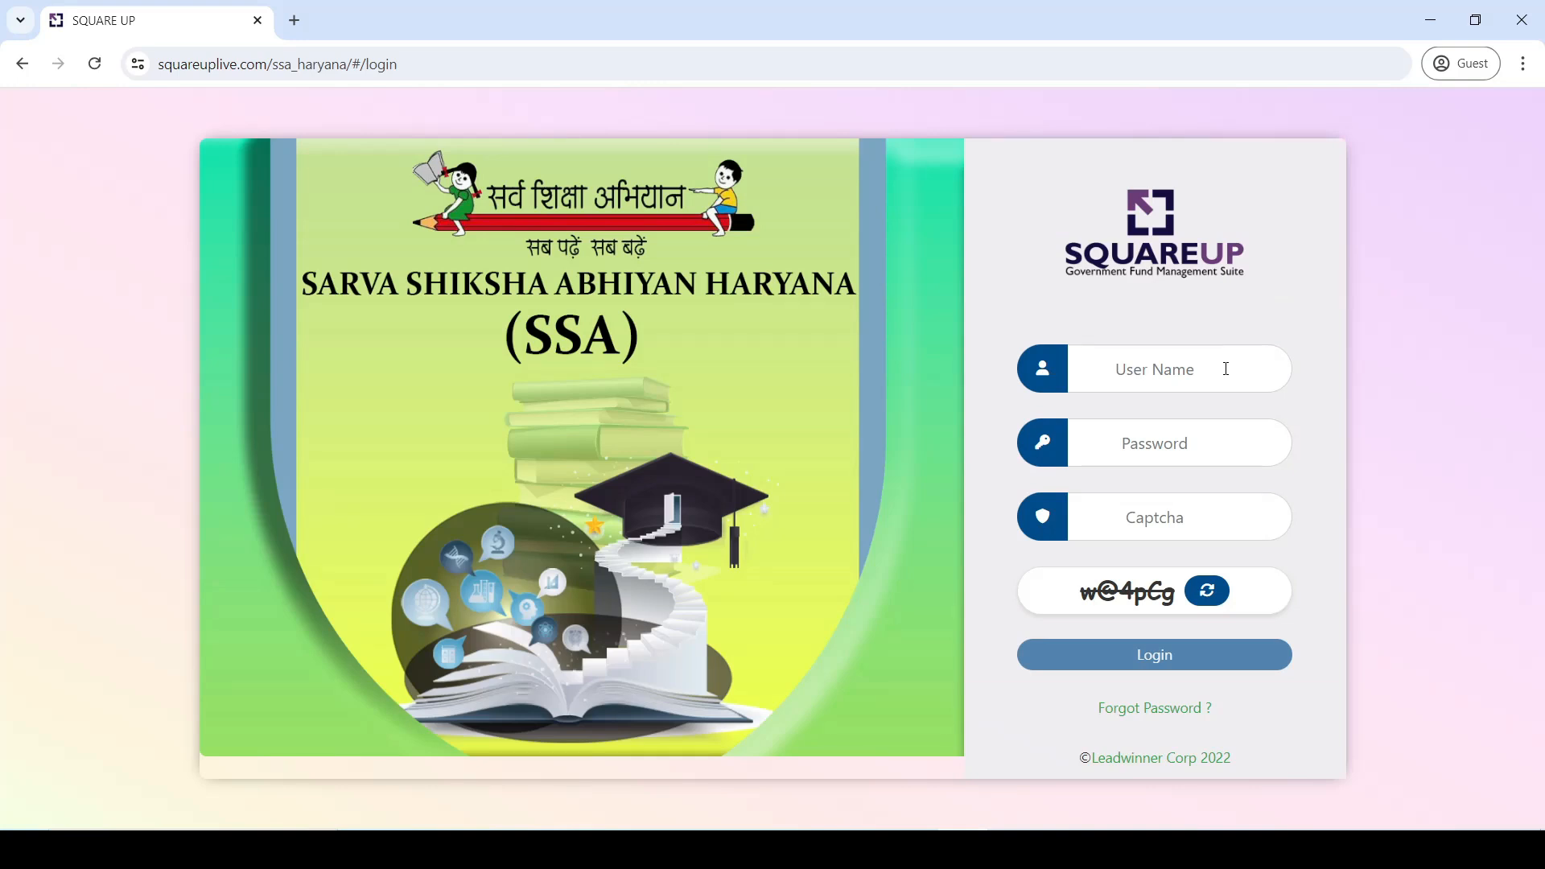
left_click(1226, 368)
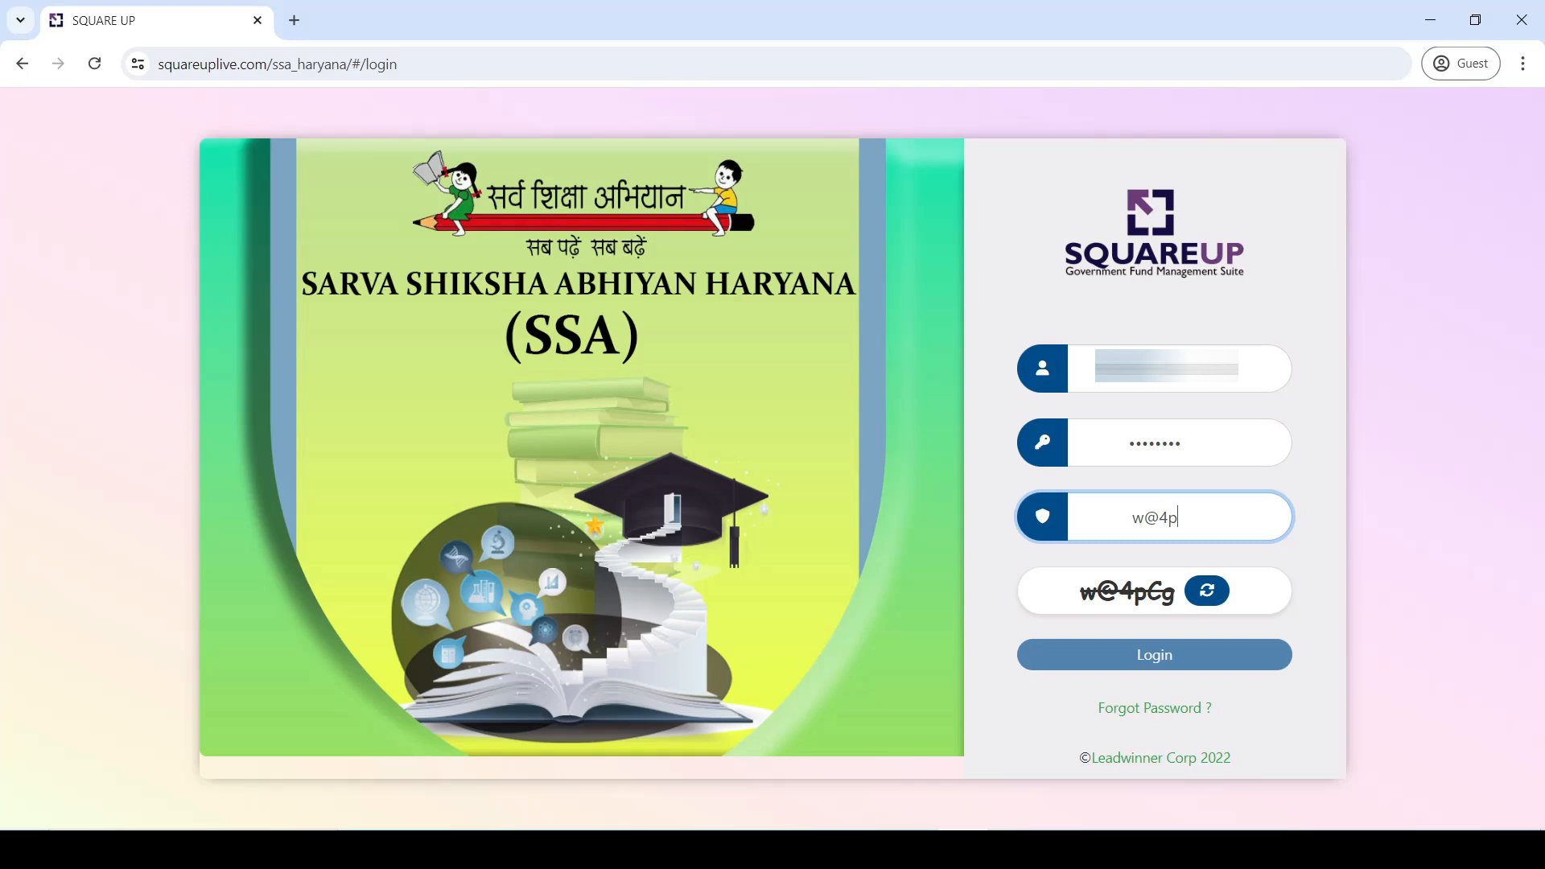
type("Cg")
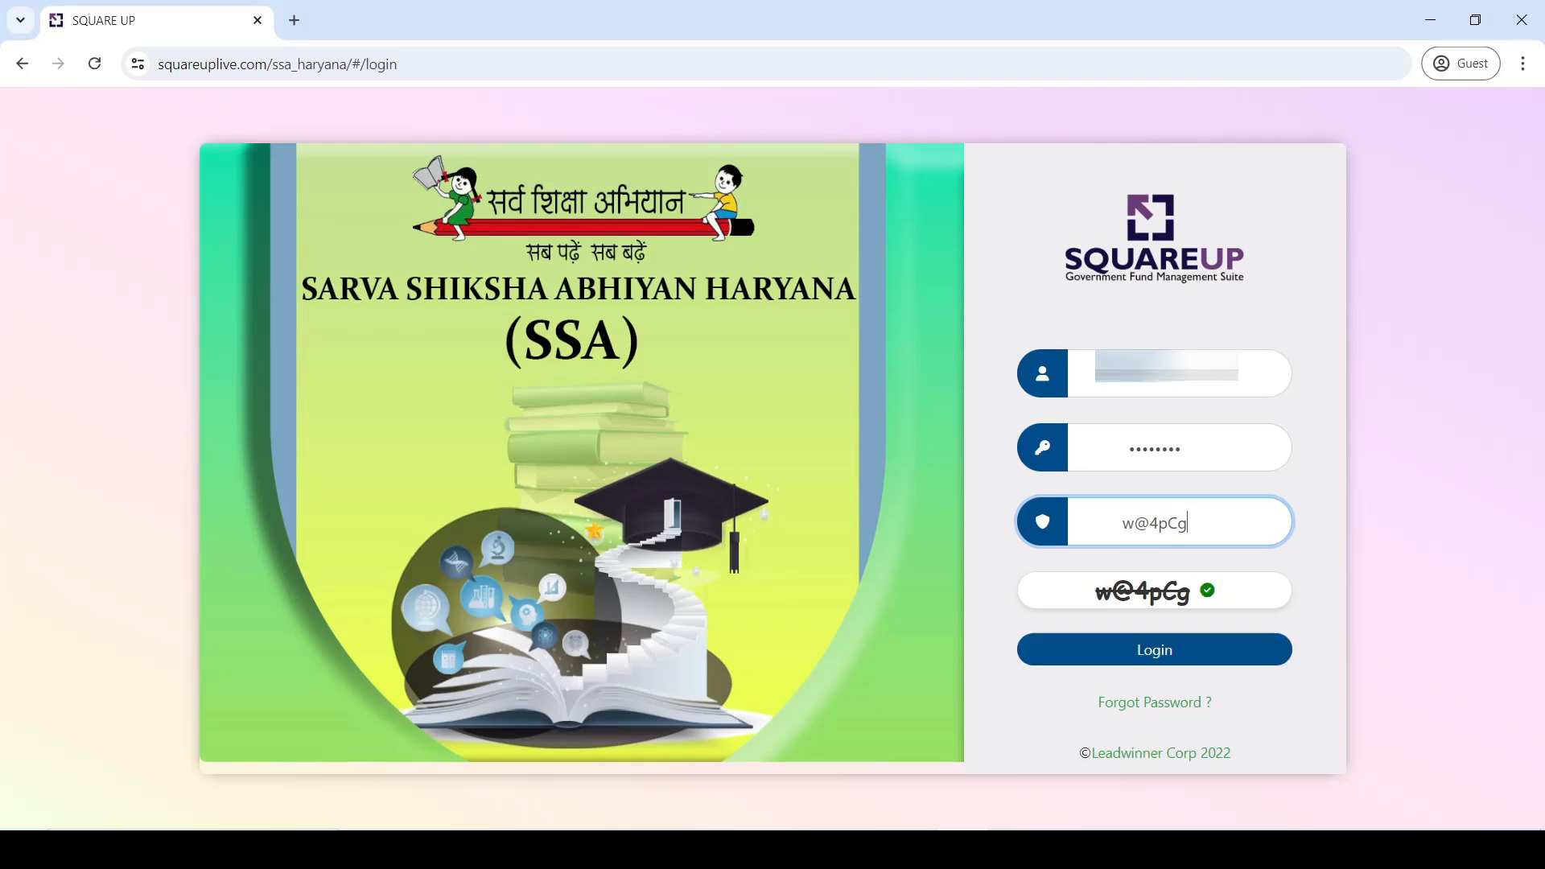
left_click(1181, 650)
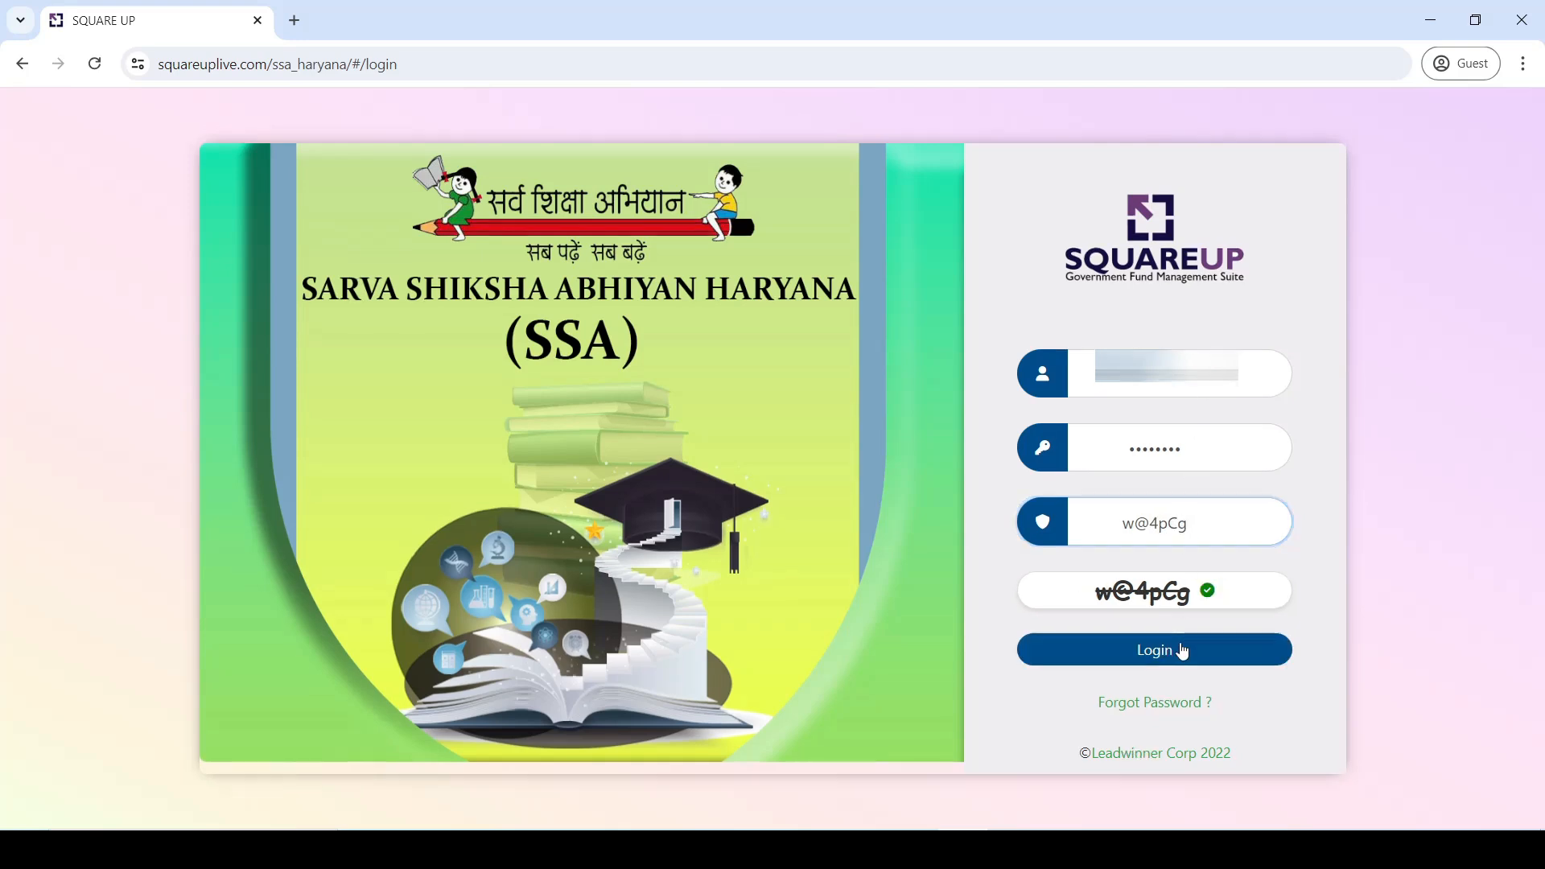
left_click(1181, 650)
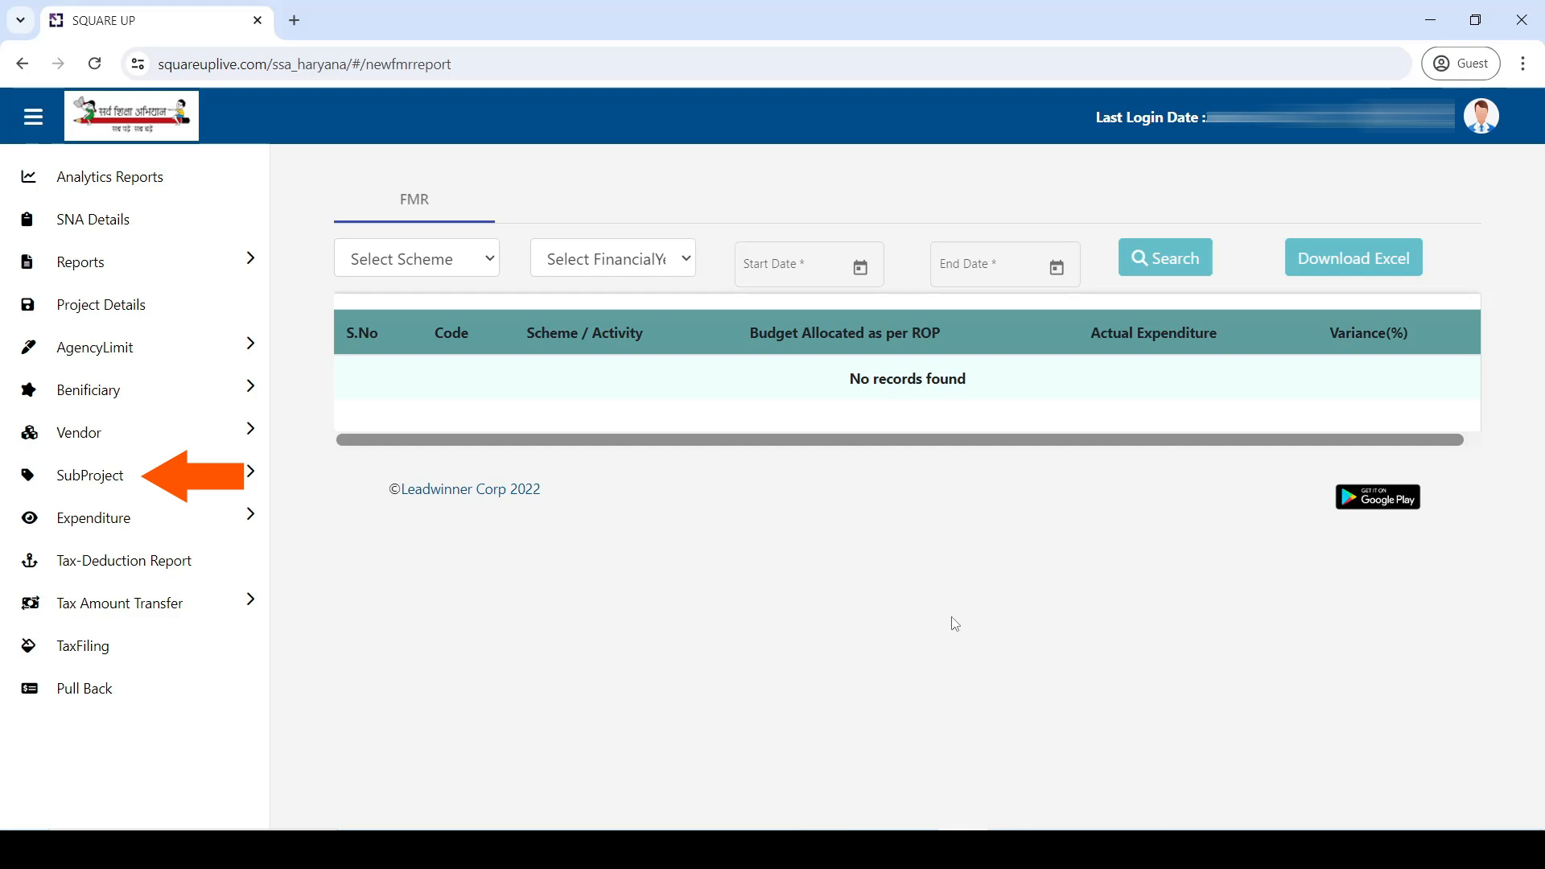
left_click(140, 472)
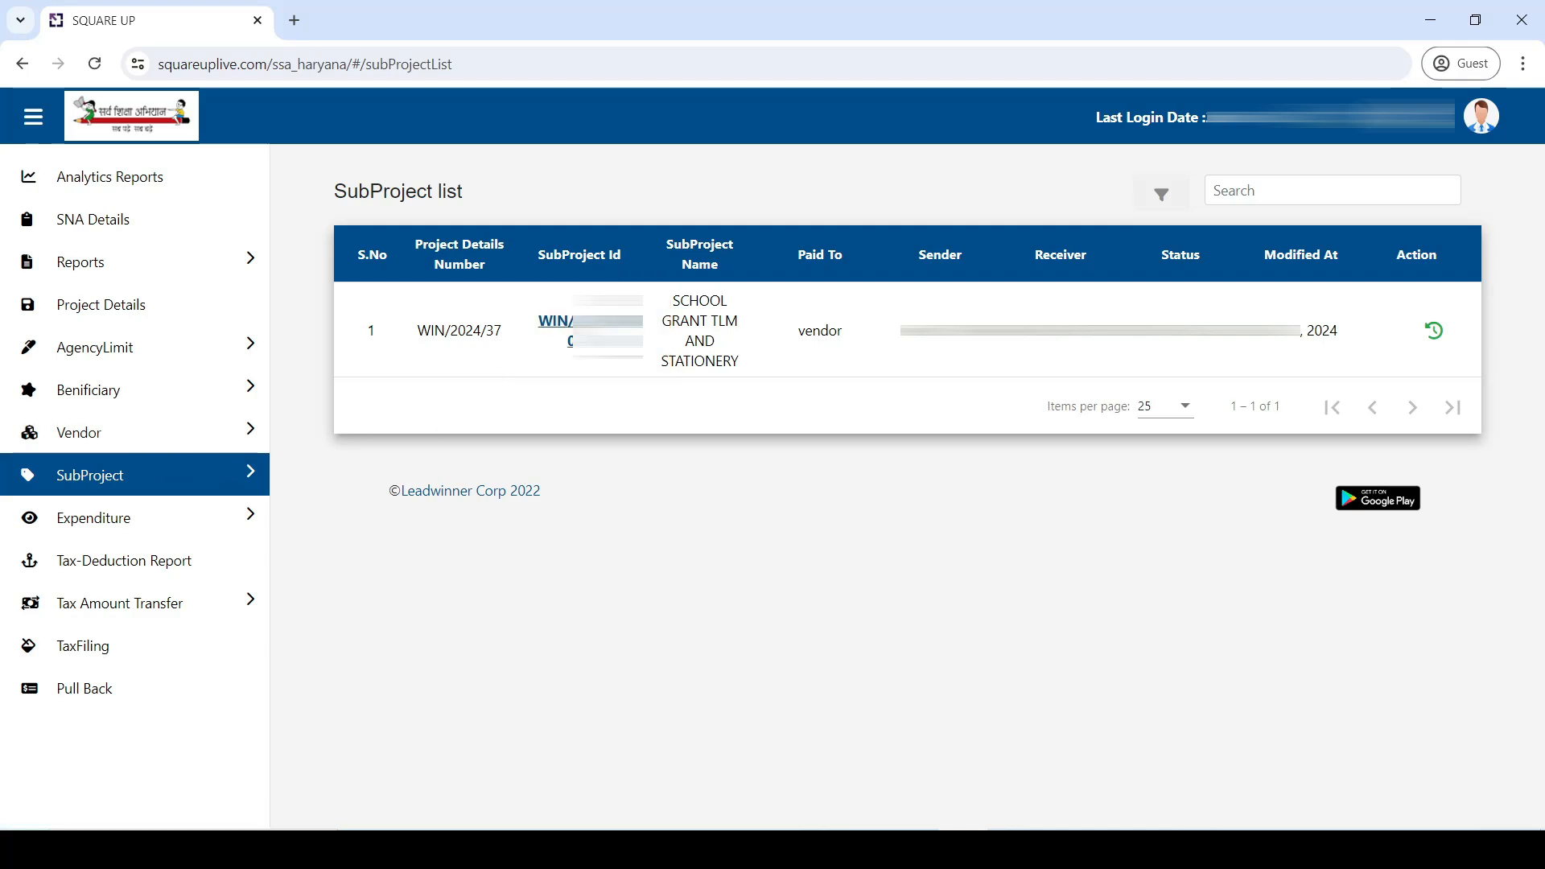
left_click(587, 328)
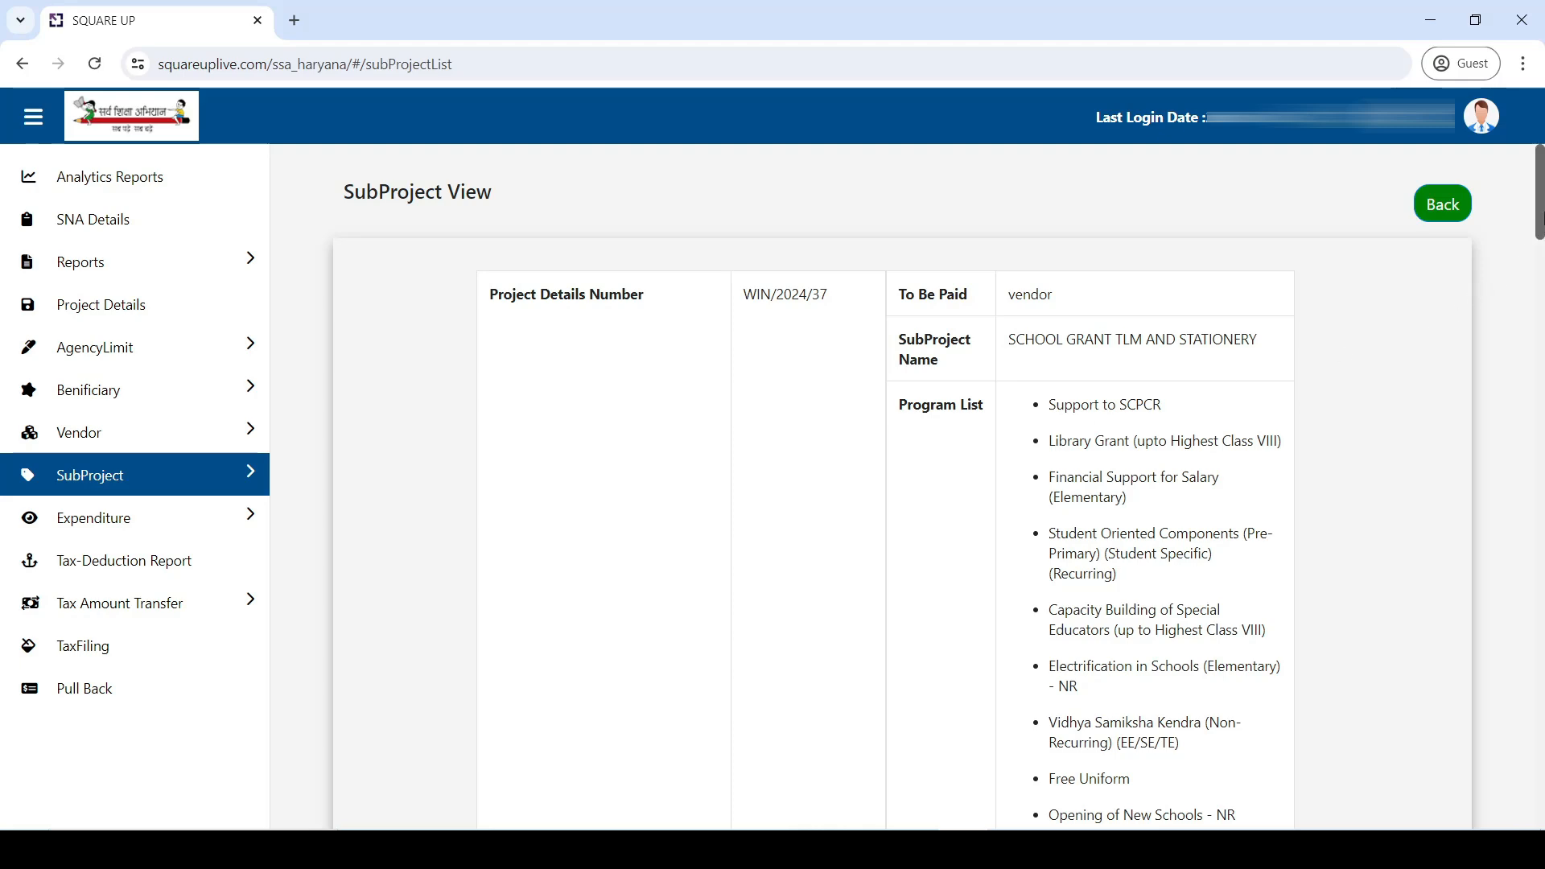
scroll(1538, 193, "down", 6)
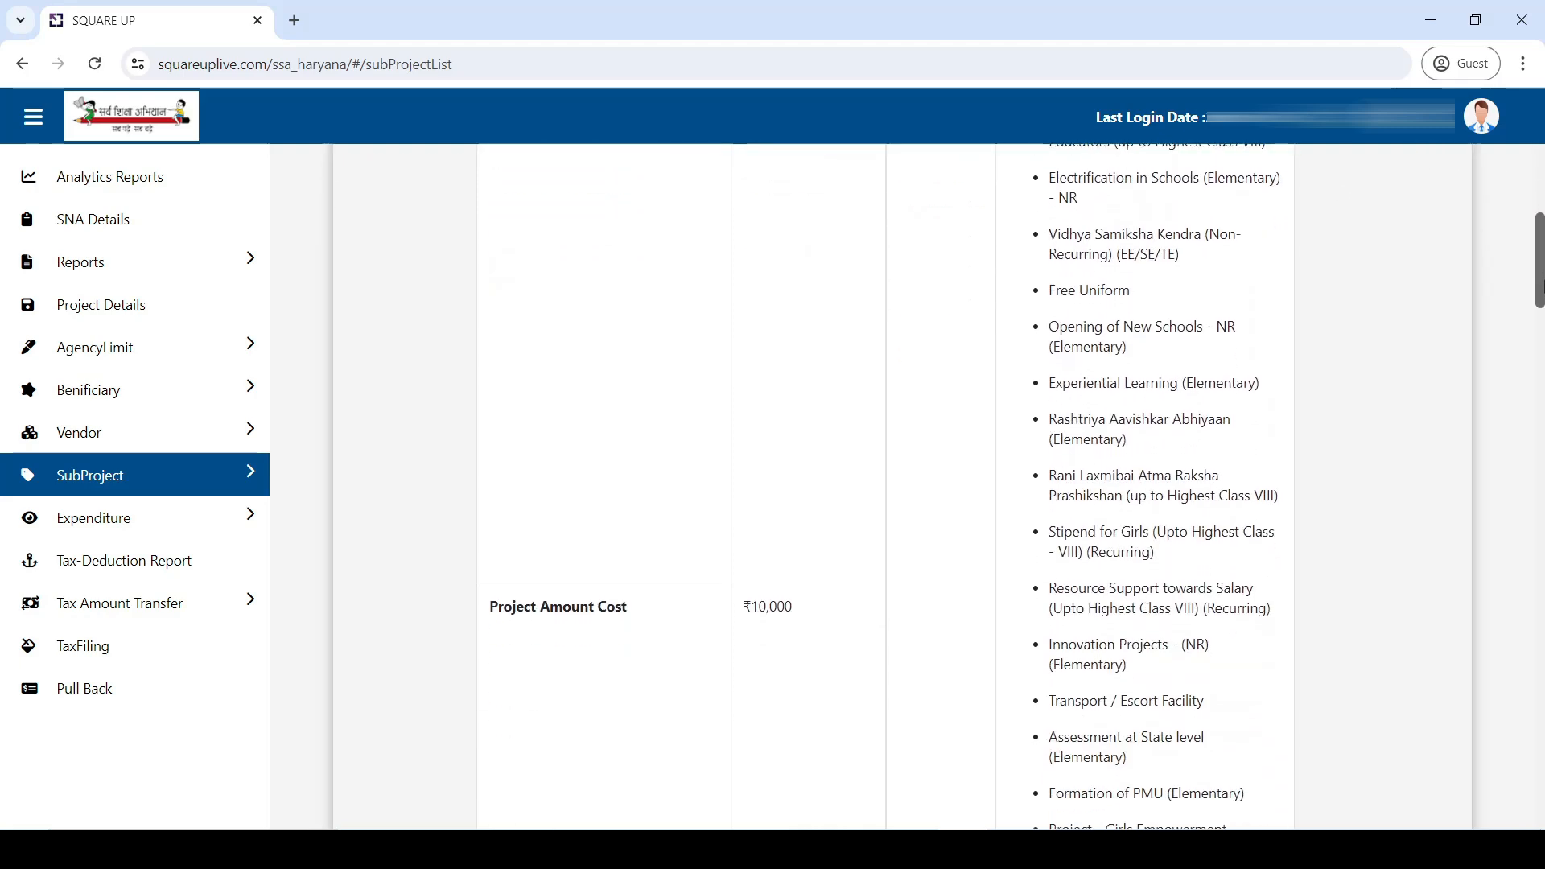
scroll(1539, 282, "down", 5)
left_click_drag(1540, 346, 1540, 733)
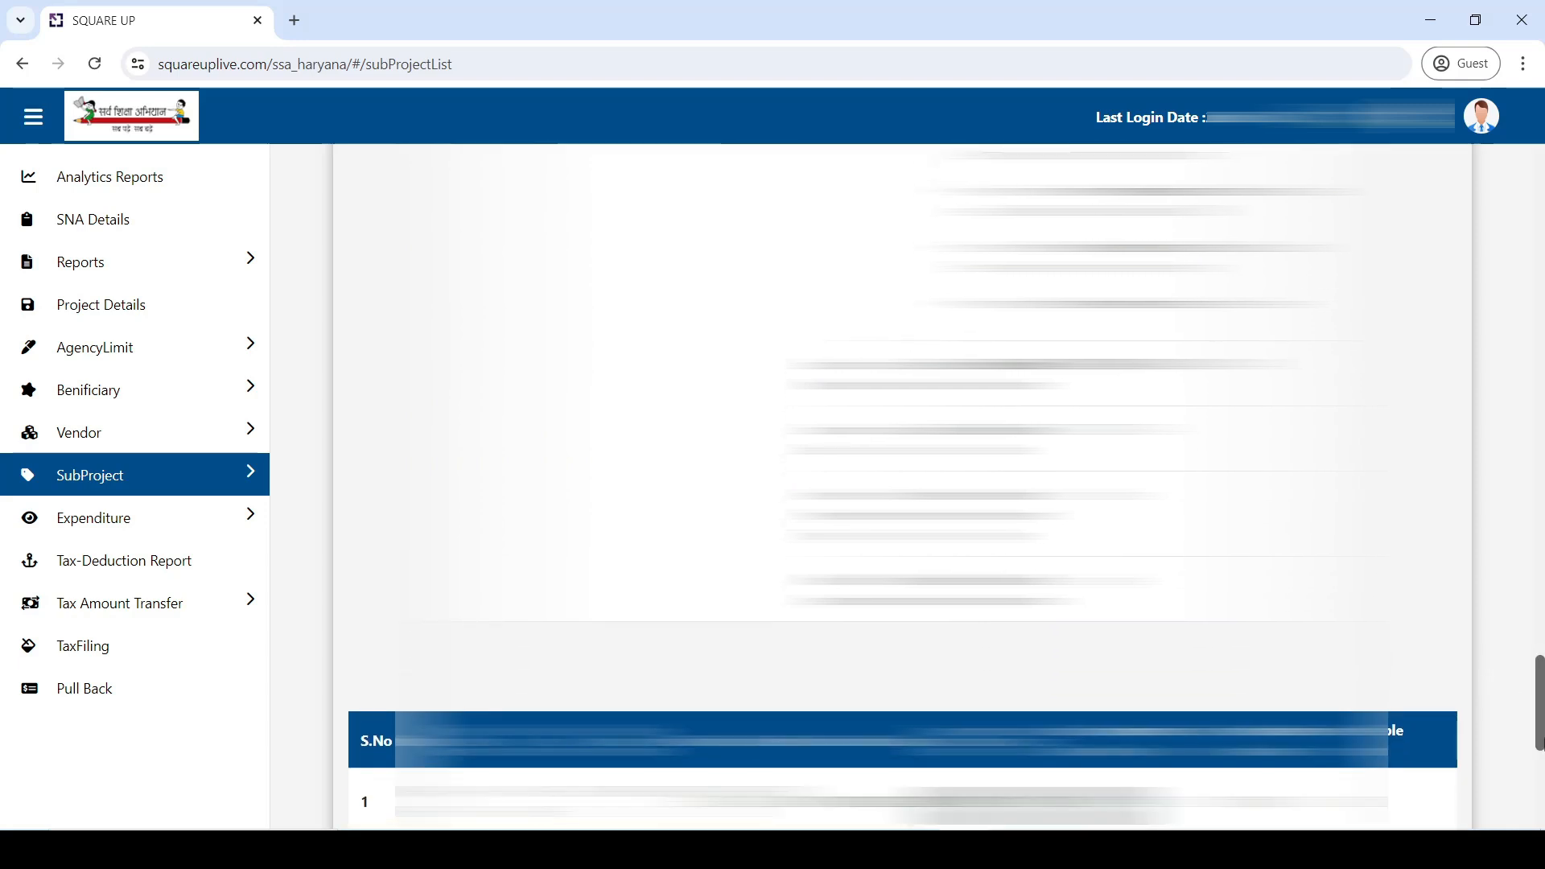
scroll(901, 483, "down", 7)
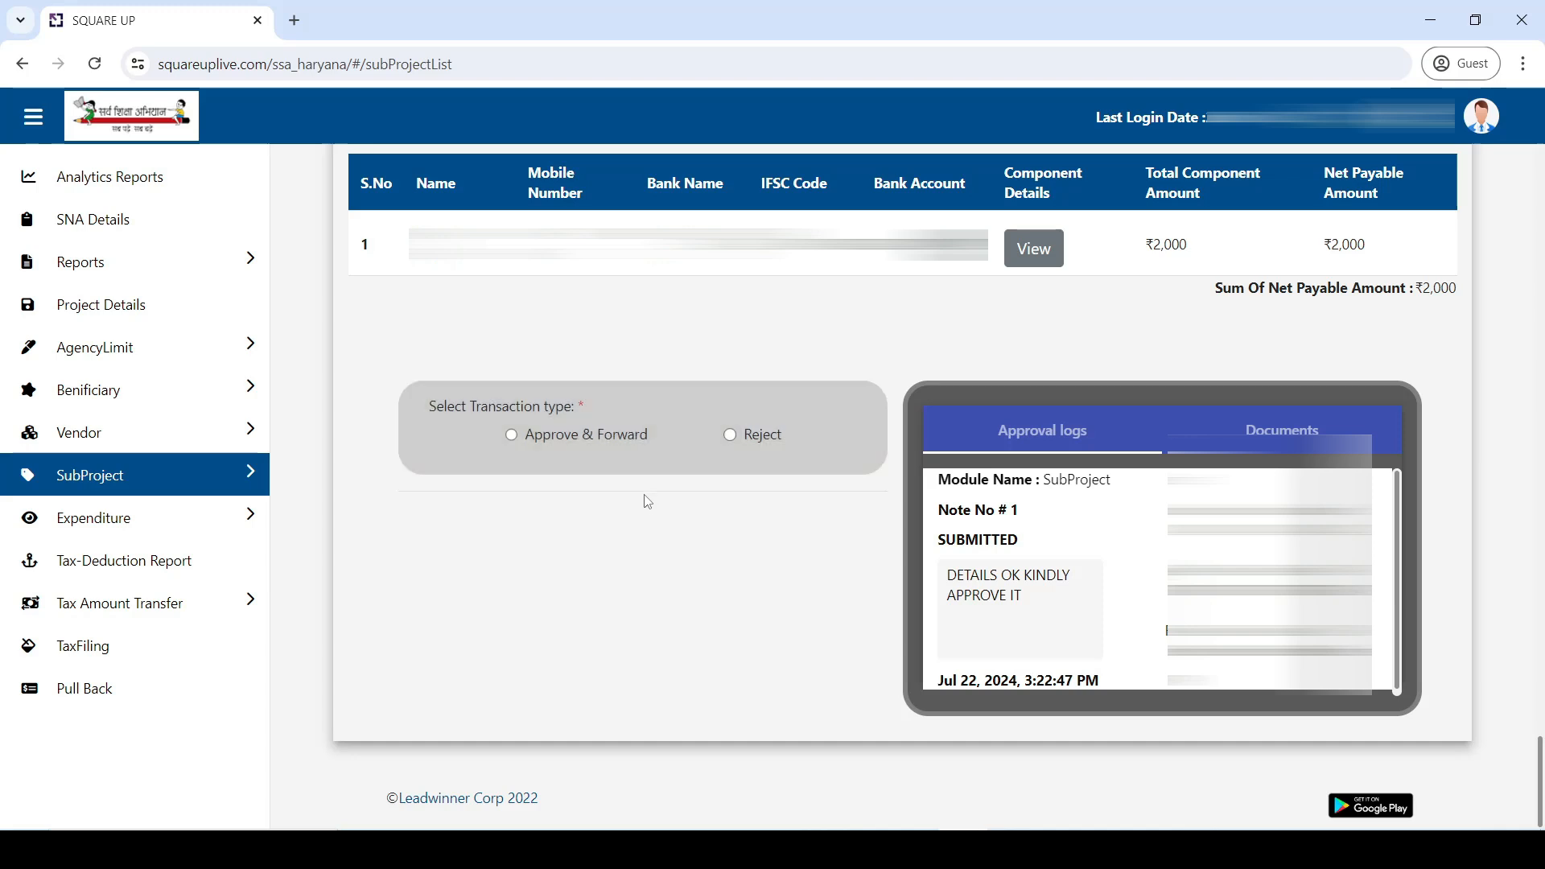
- Choose Approve & Forward and assign an ESHM employee as the next approver
left_click(514, 439)
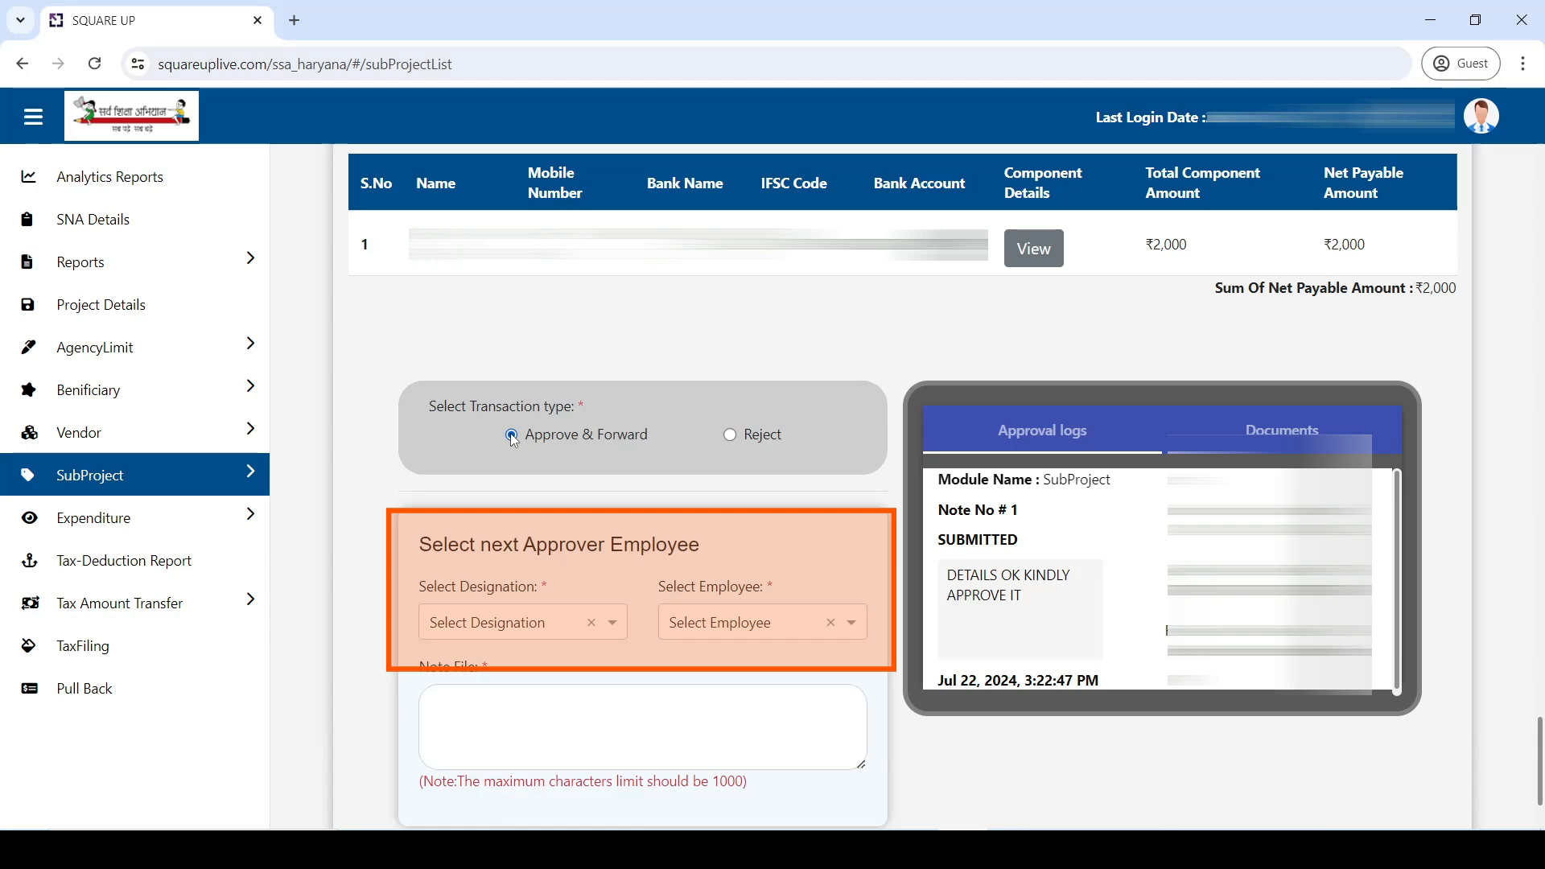
left_click(518, 627)
type("eshm")
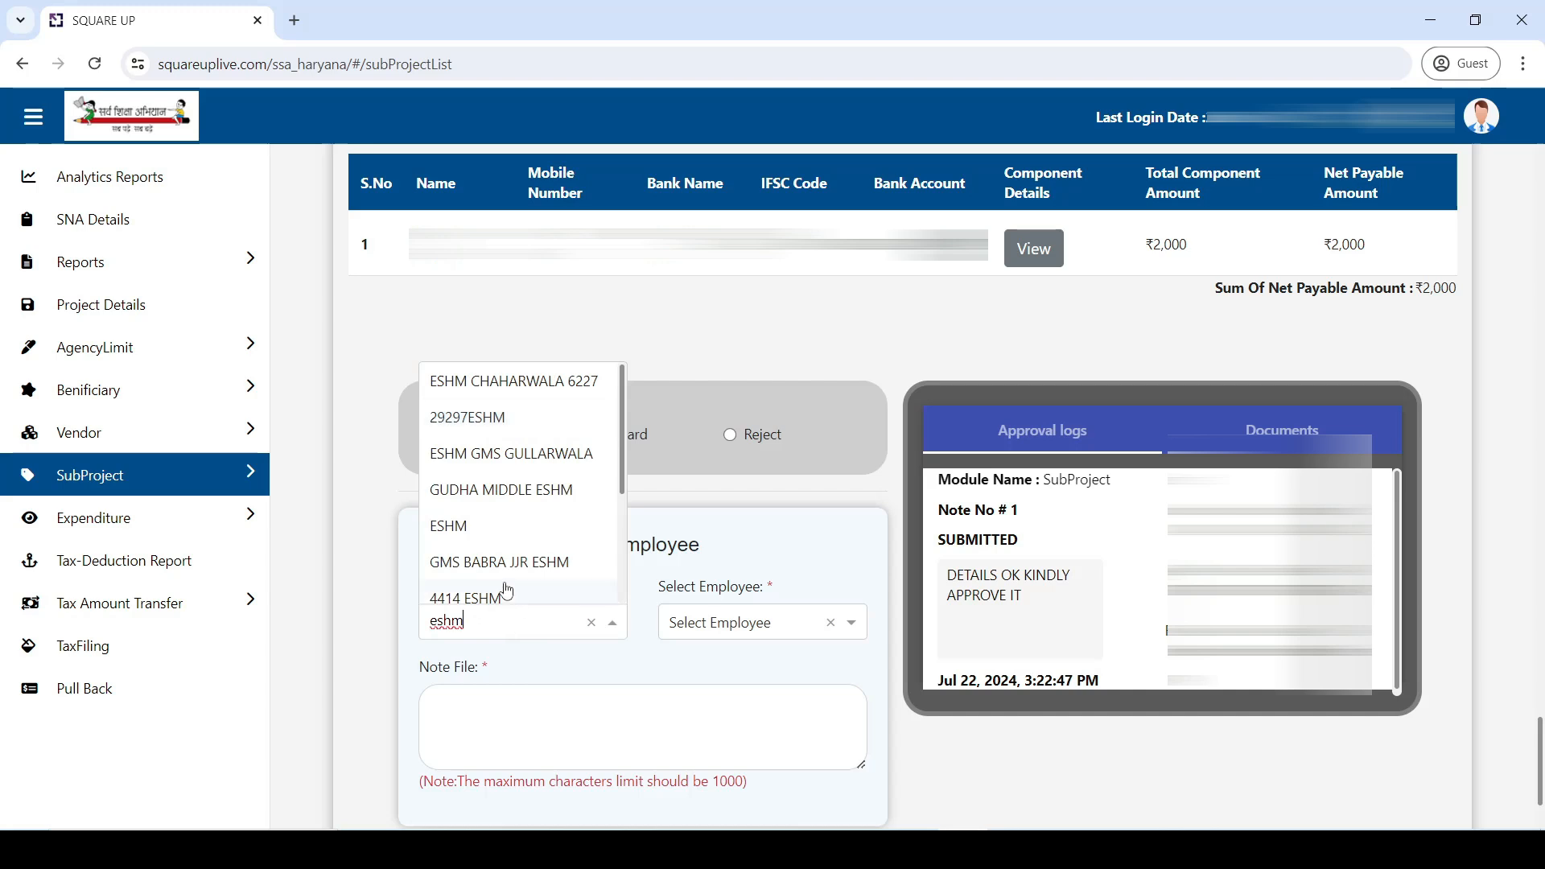
left_click(487, 536)
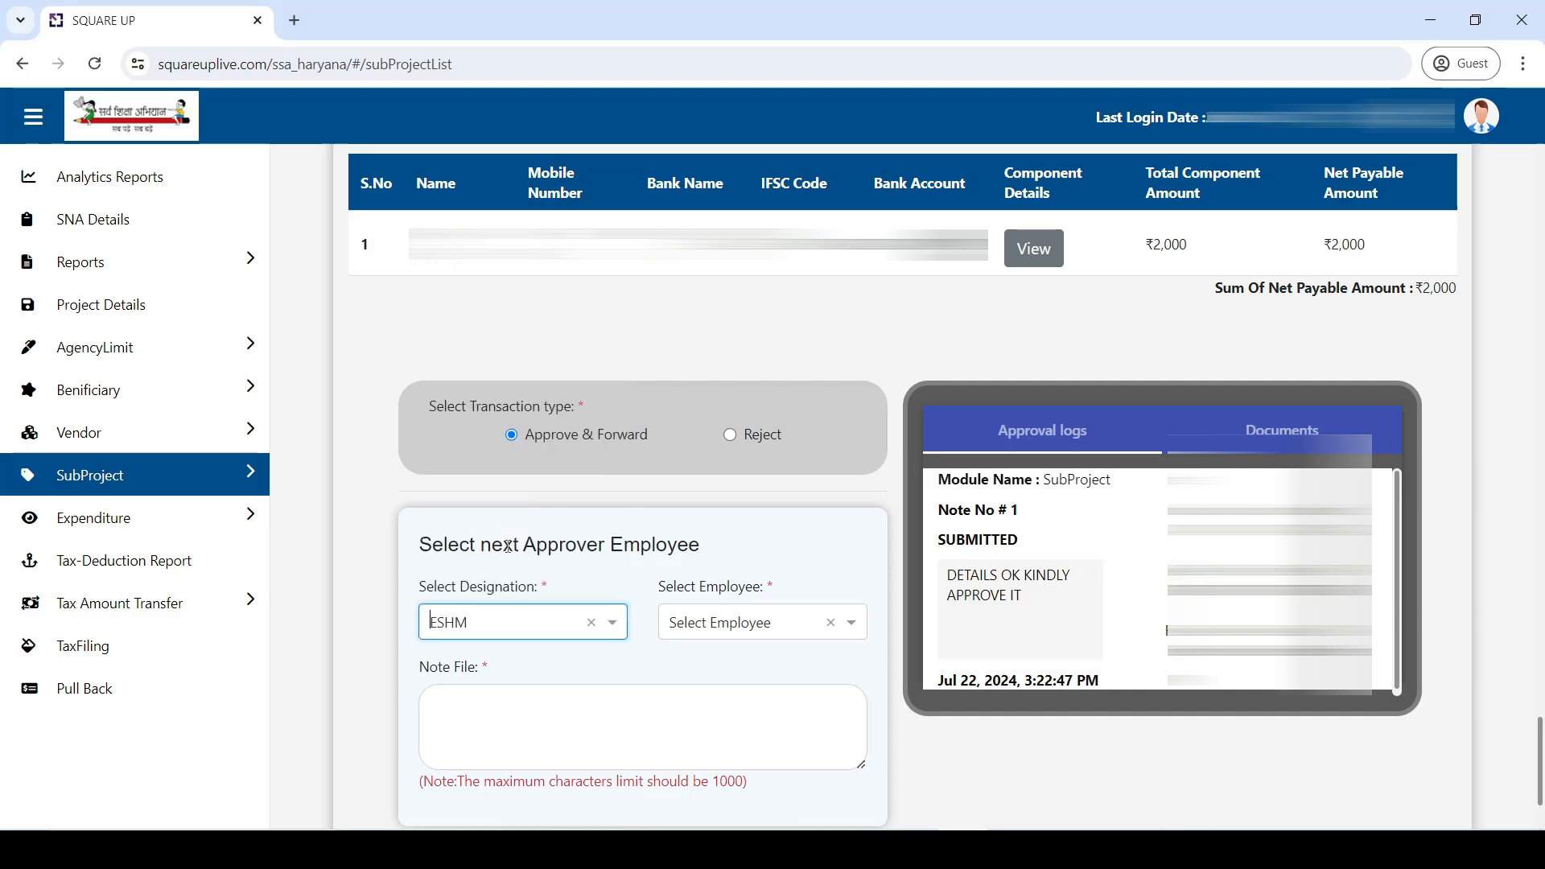
left_click(759, 632)
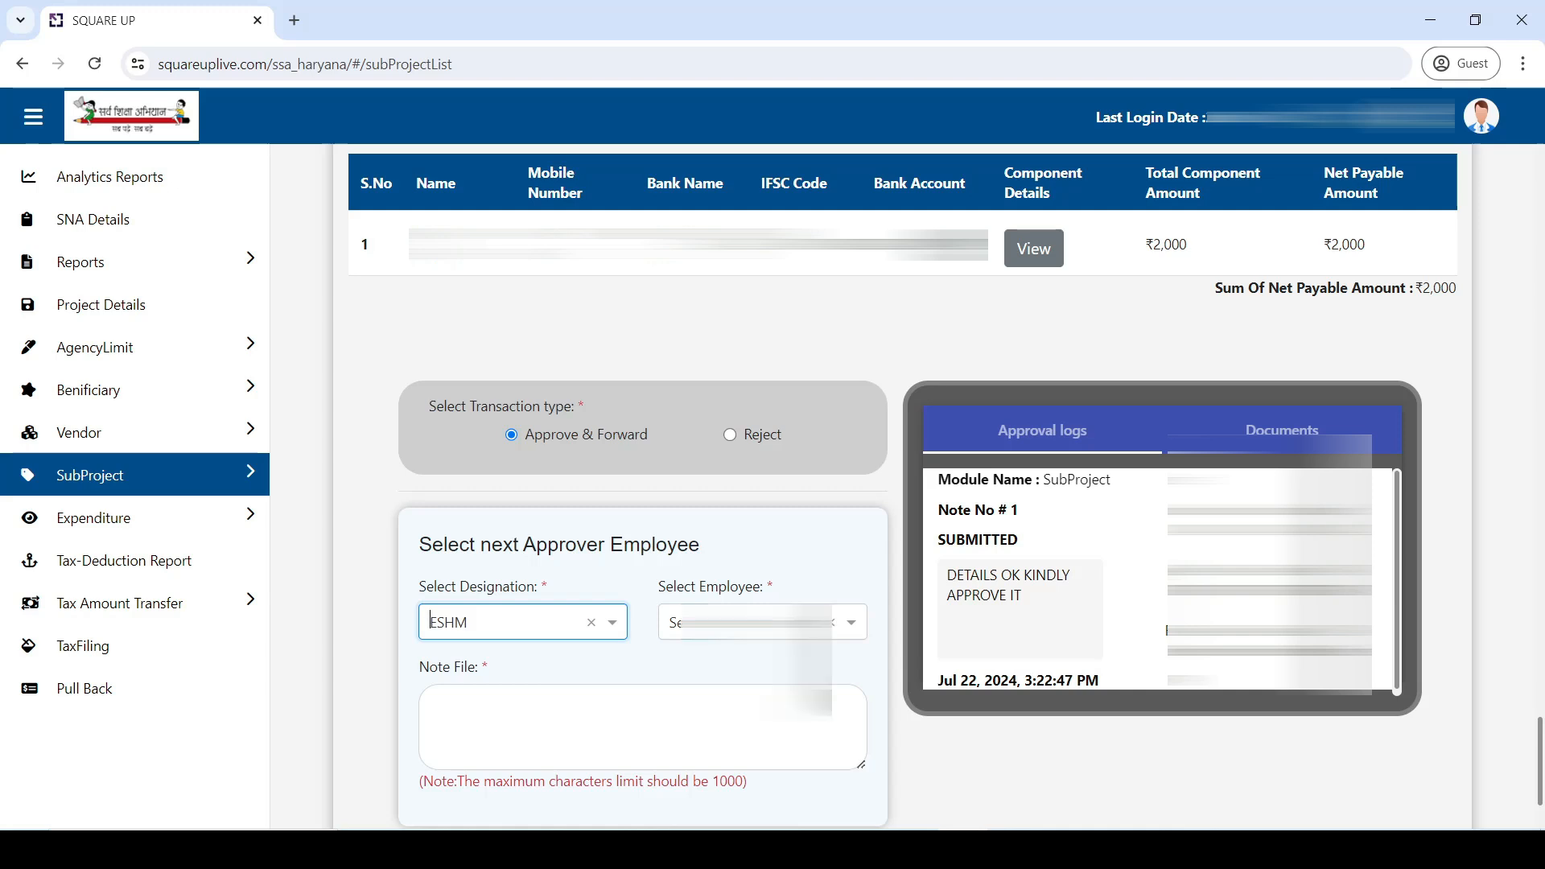
left_click(759, 622)
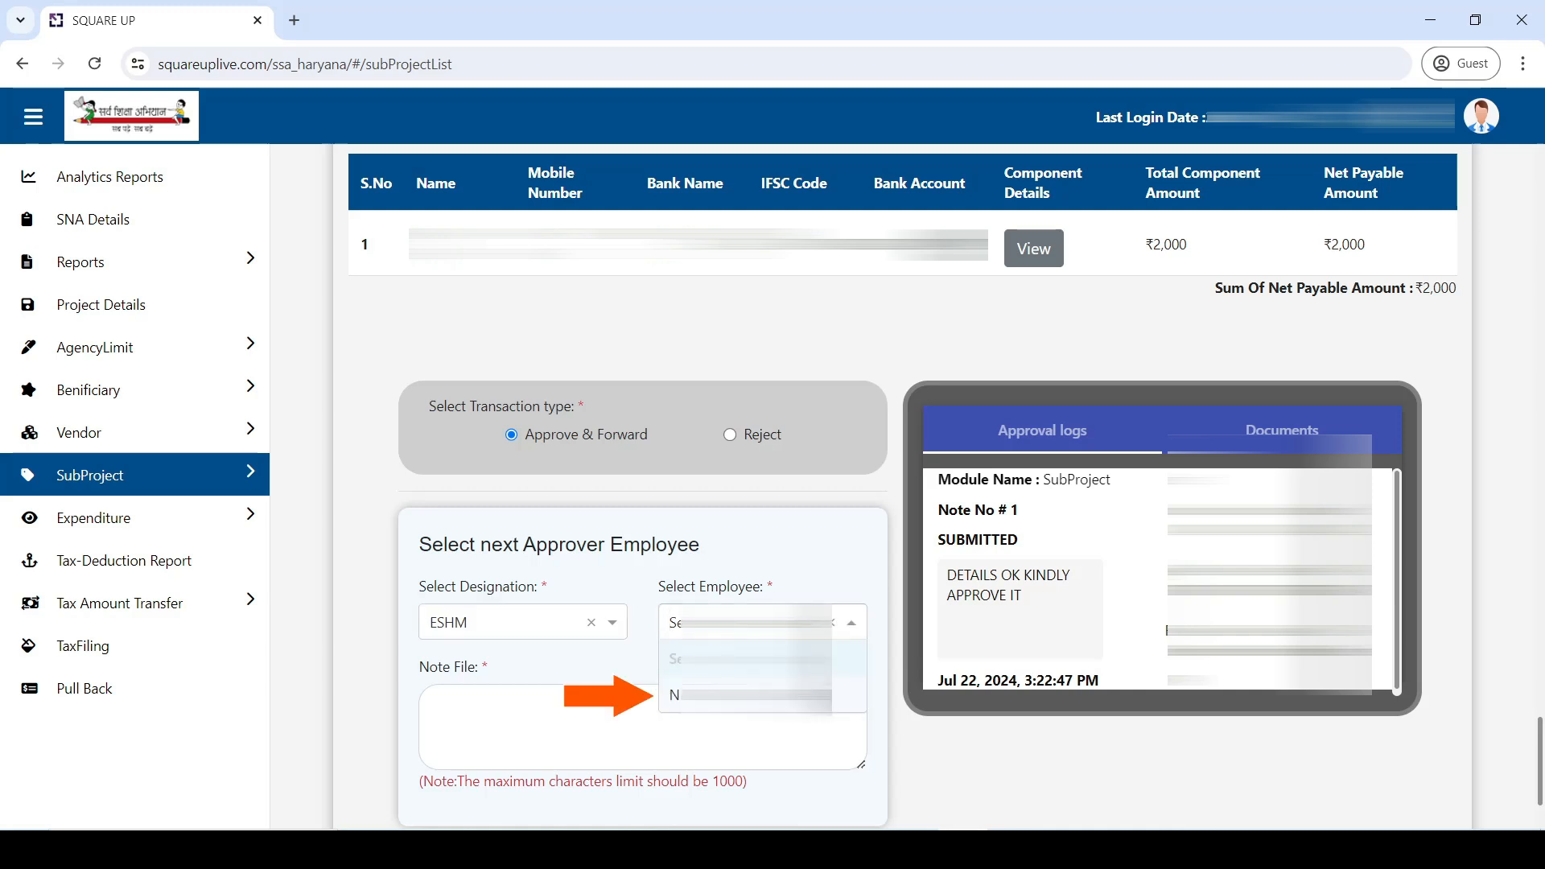
left_click(755, 696)
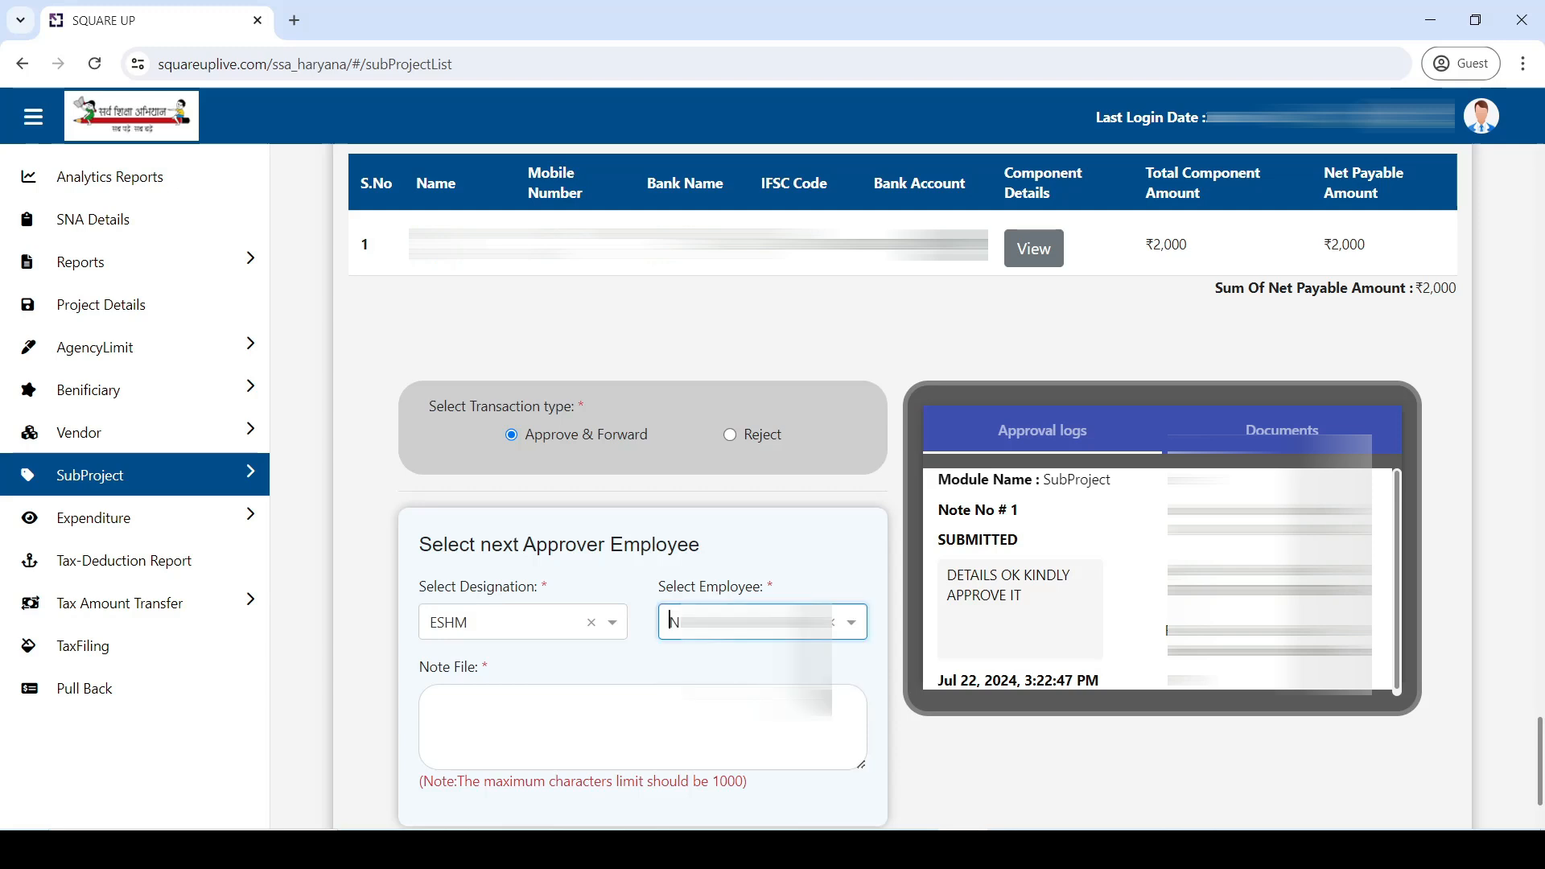
- Write the forwarding note 'DETAILS OK'
left_click(682, 727)
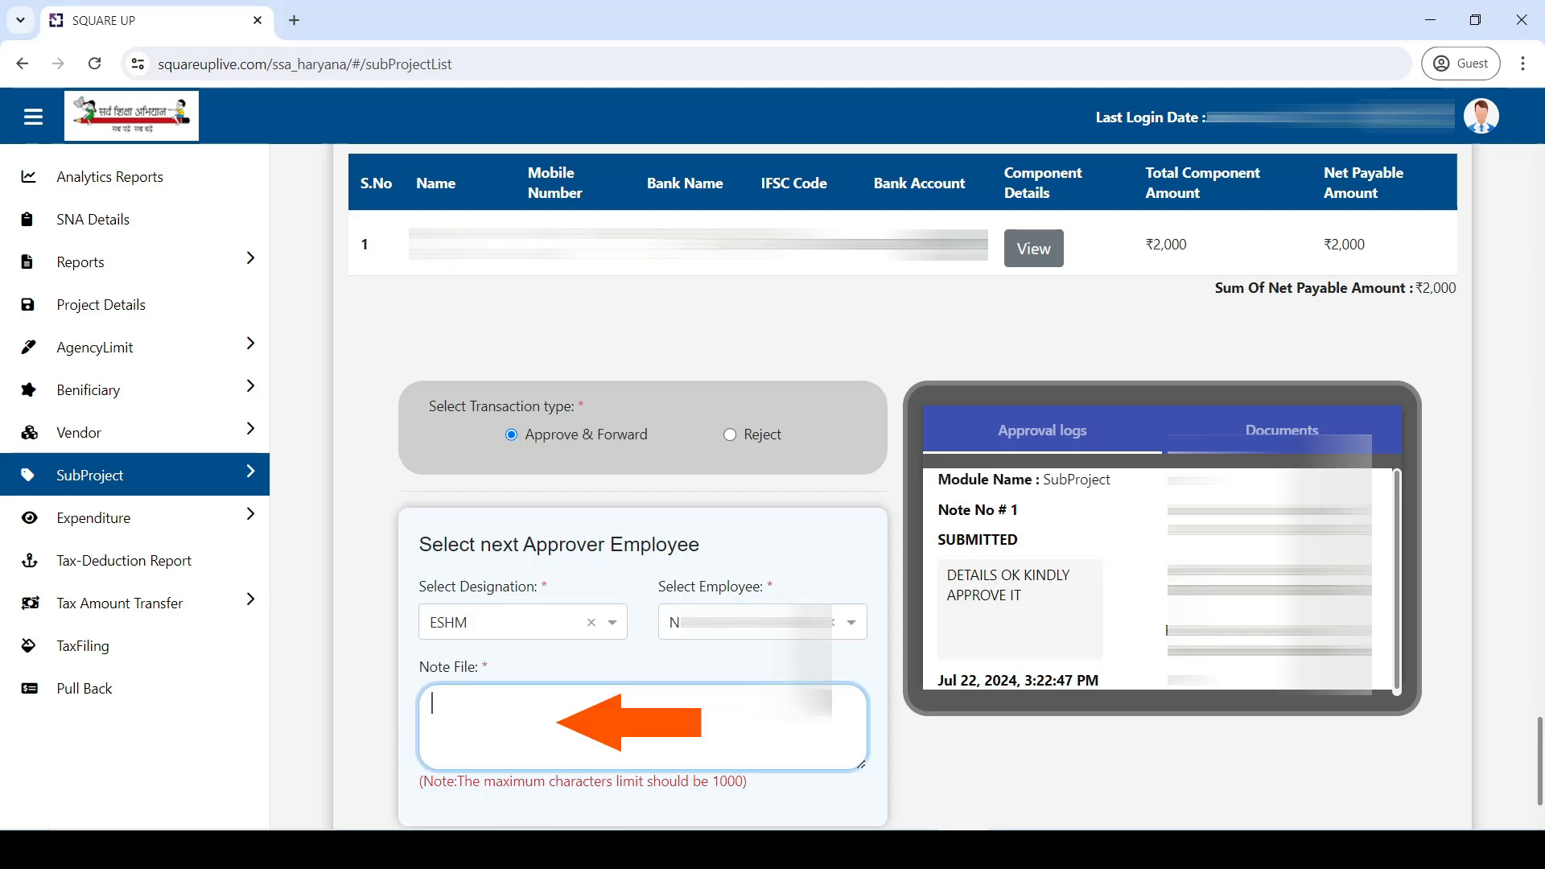
type("DETAILS IK")
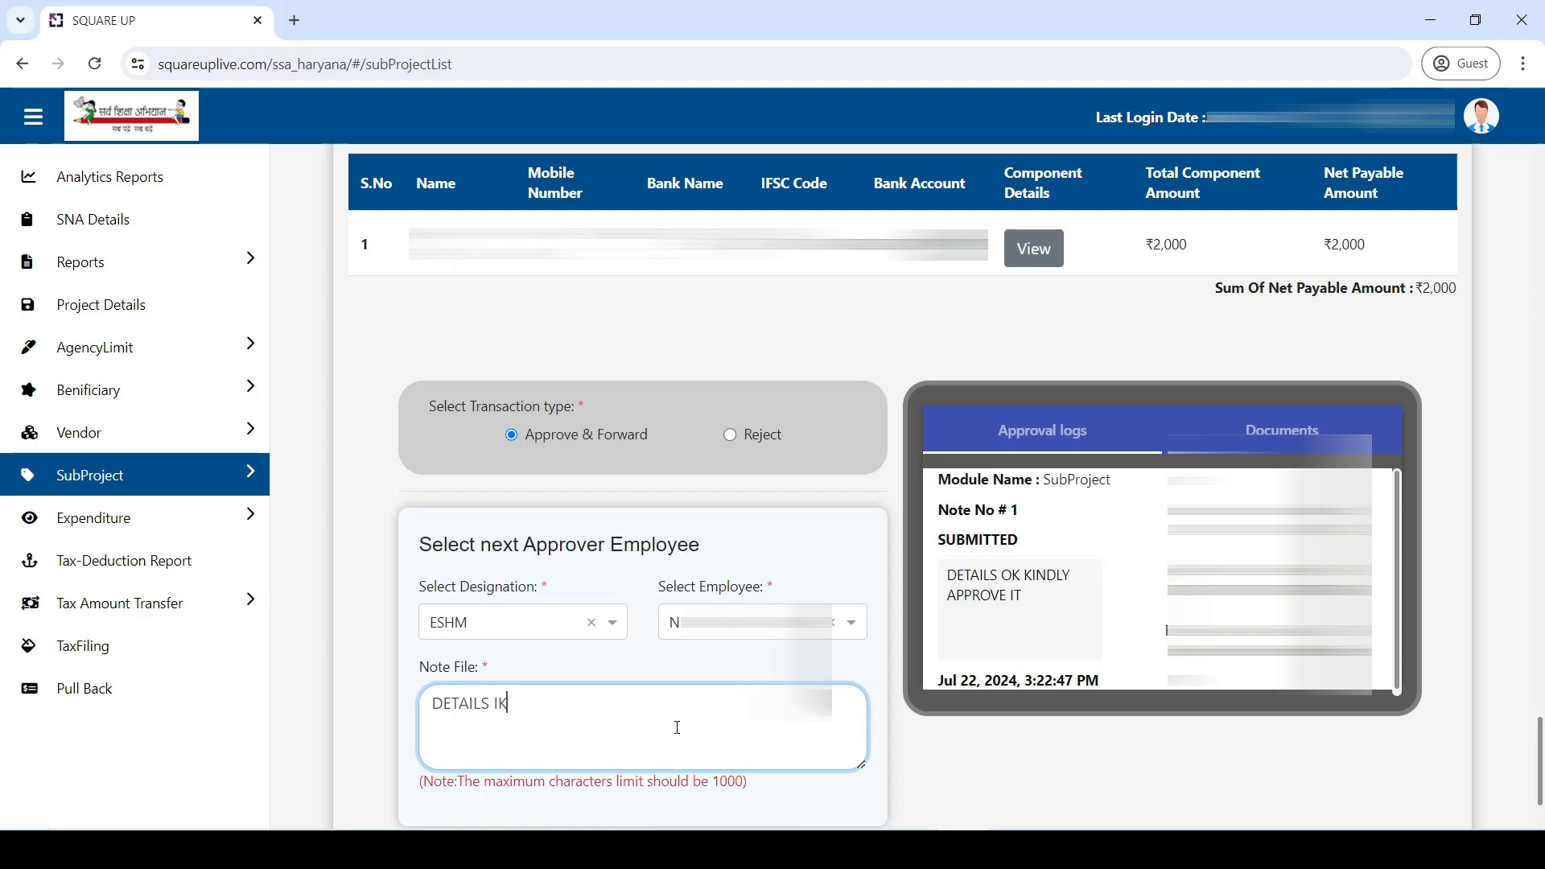
key("BackSpace")
key("BackSpace")
type("OK")
scroll(678, 727, "down", 2)
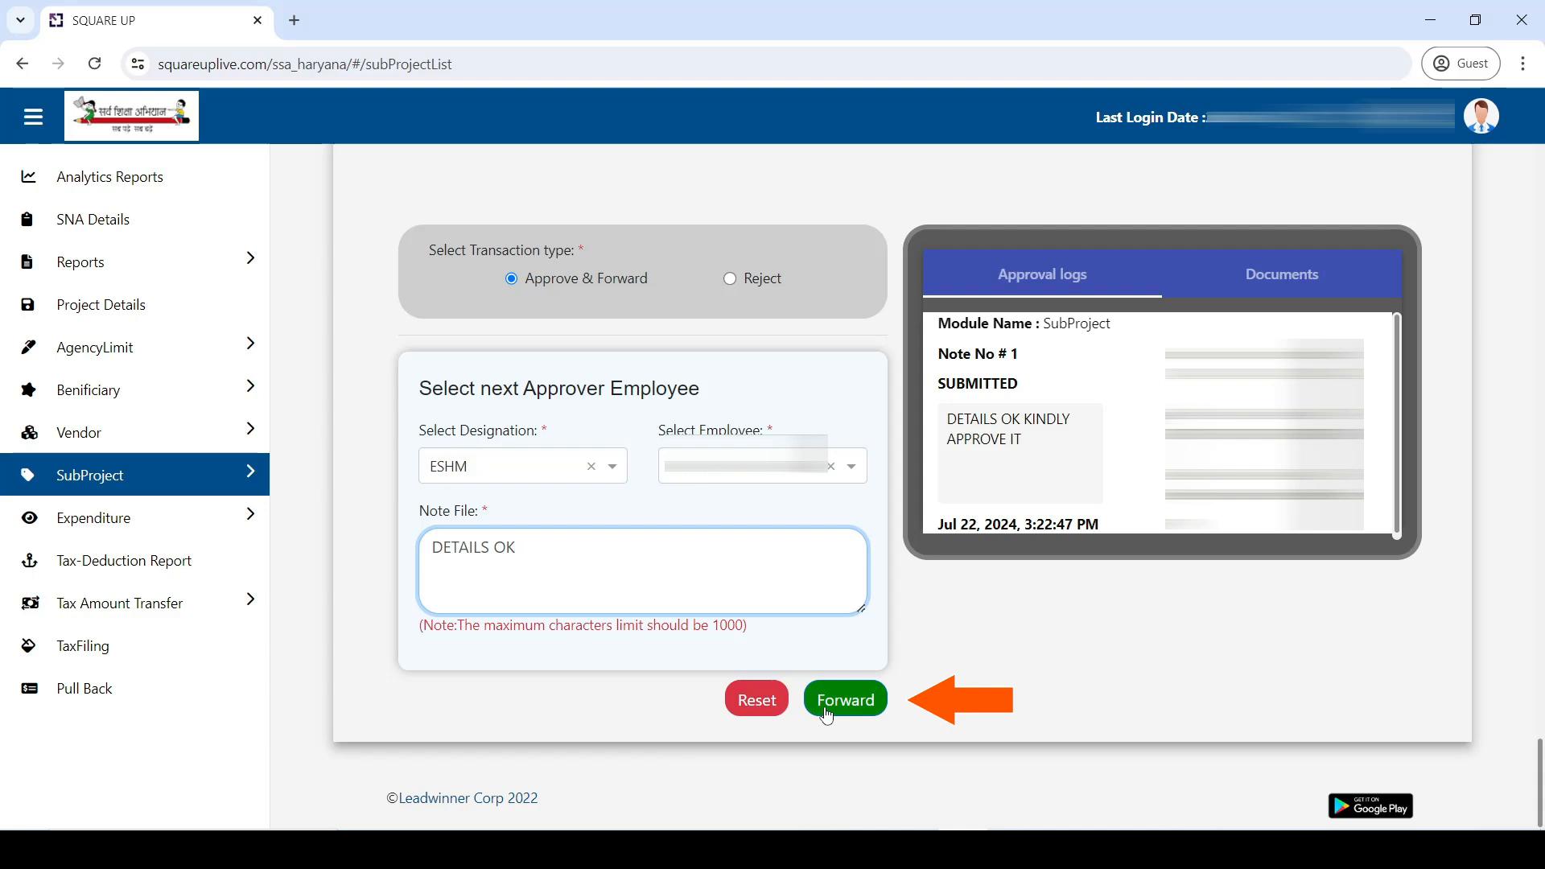
- Forward the sub-project to the selected ESHM approver and confirm the forwarding
left_click(827, 713)
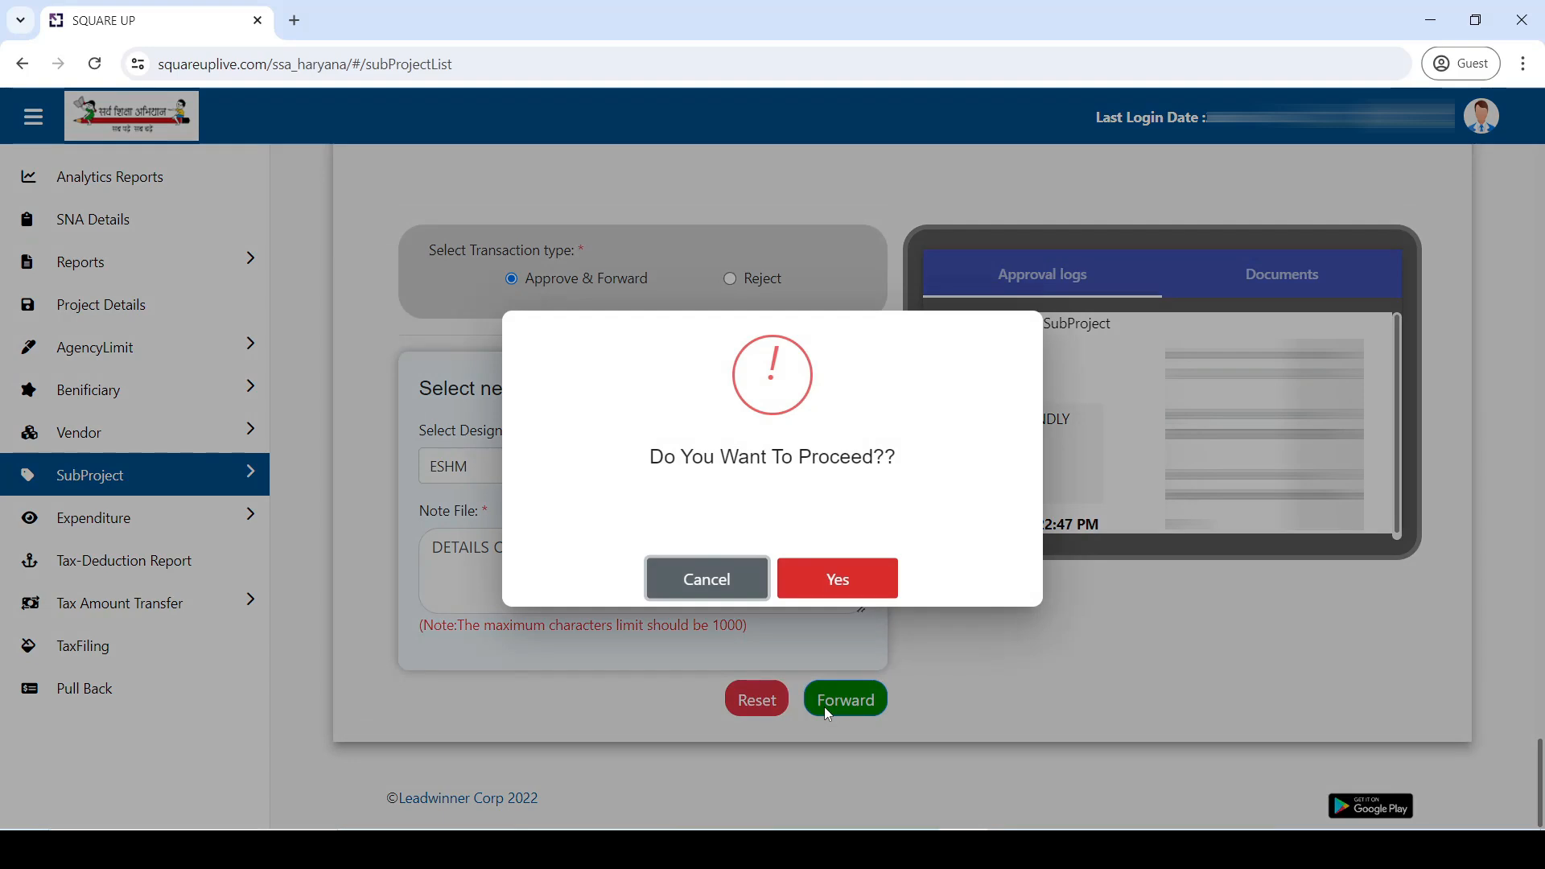
left_click(824, 594)
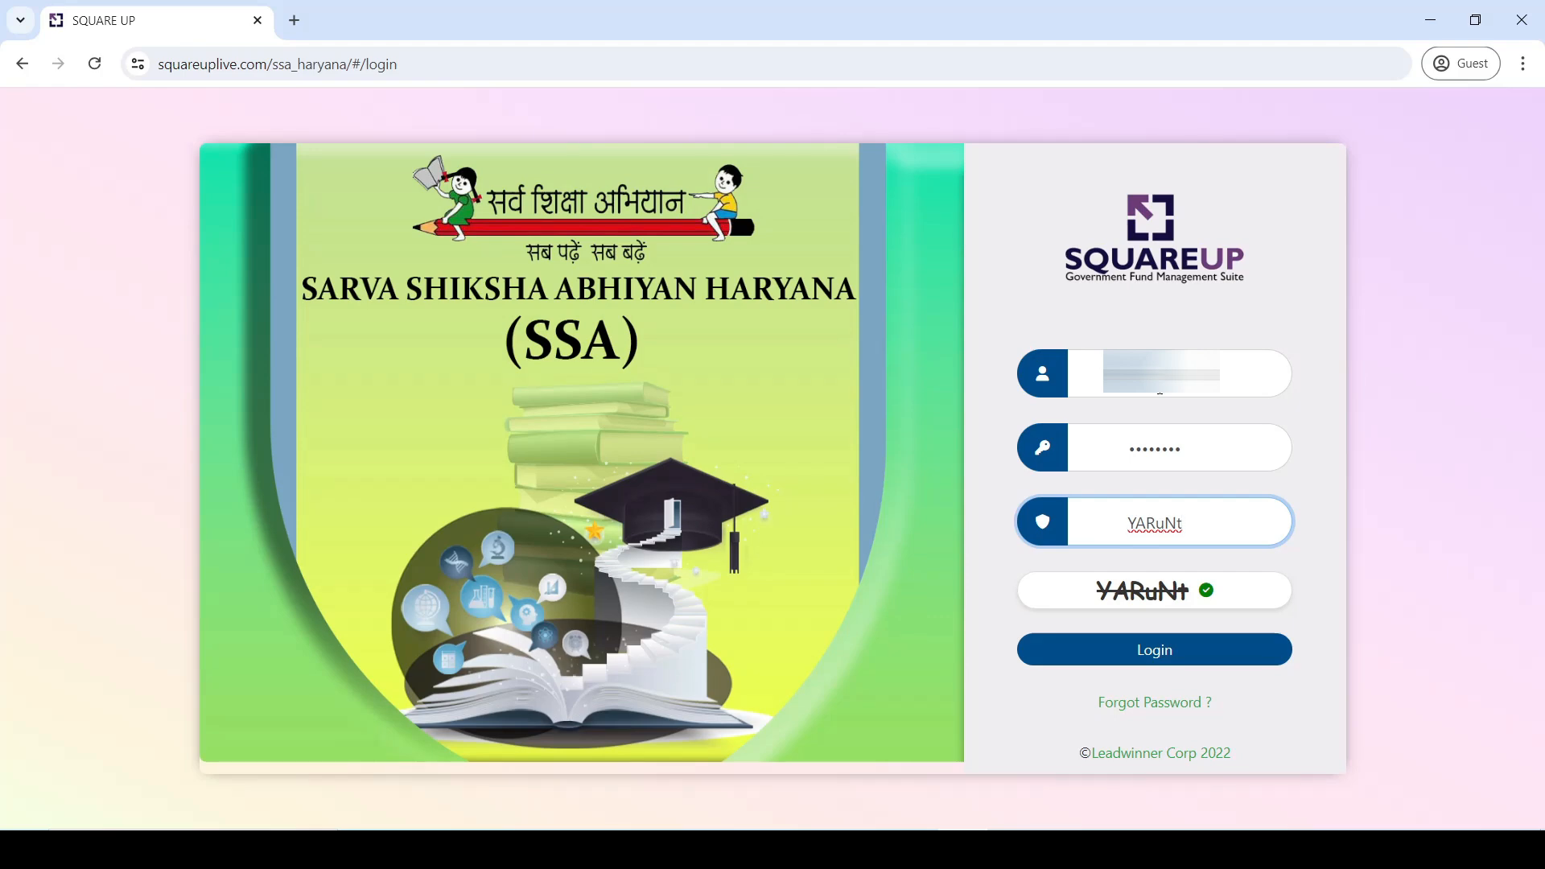
- Log in as the final approver and open sub-project WIN/2024/37, SCHOOL GRANT TLM AND STATIONERY
left_click(1167, 656)
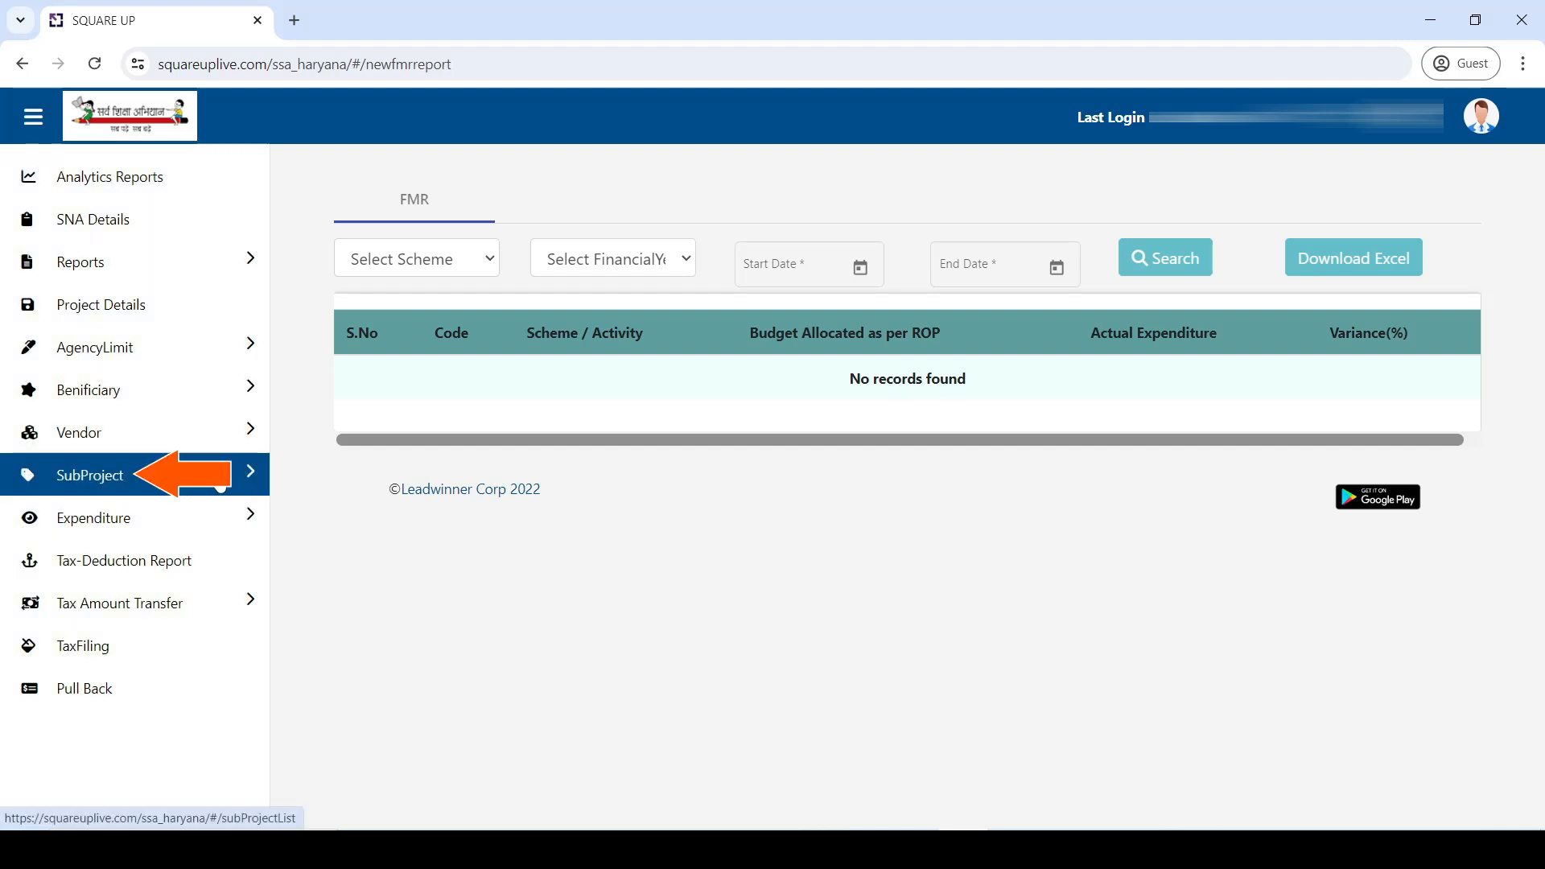
left_click(220, 484)
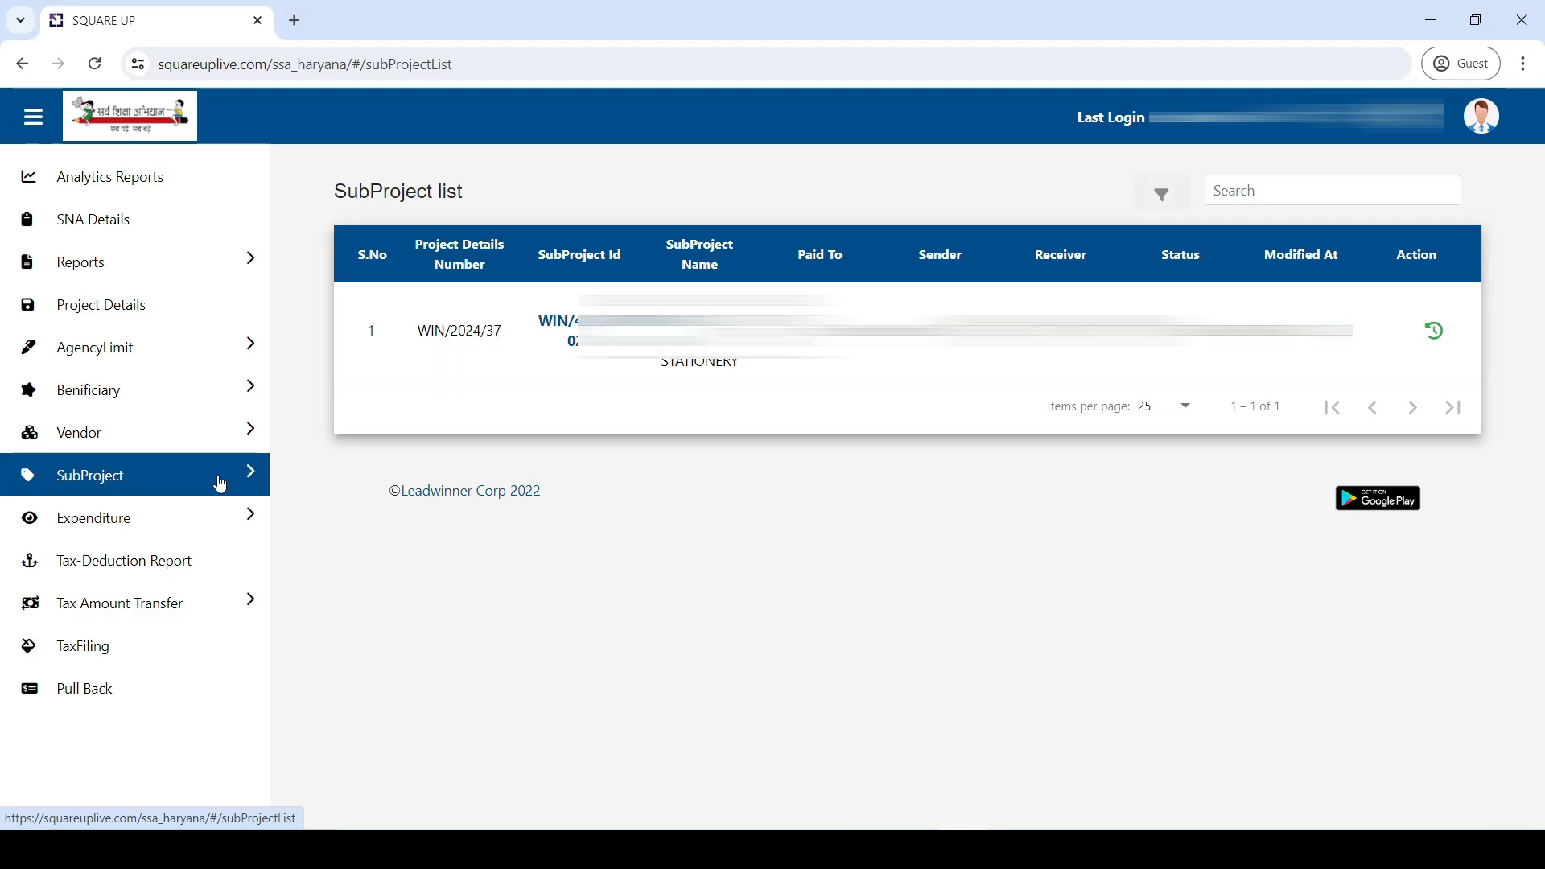
left_click(571, 322)
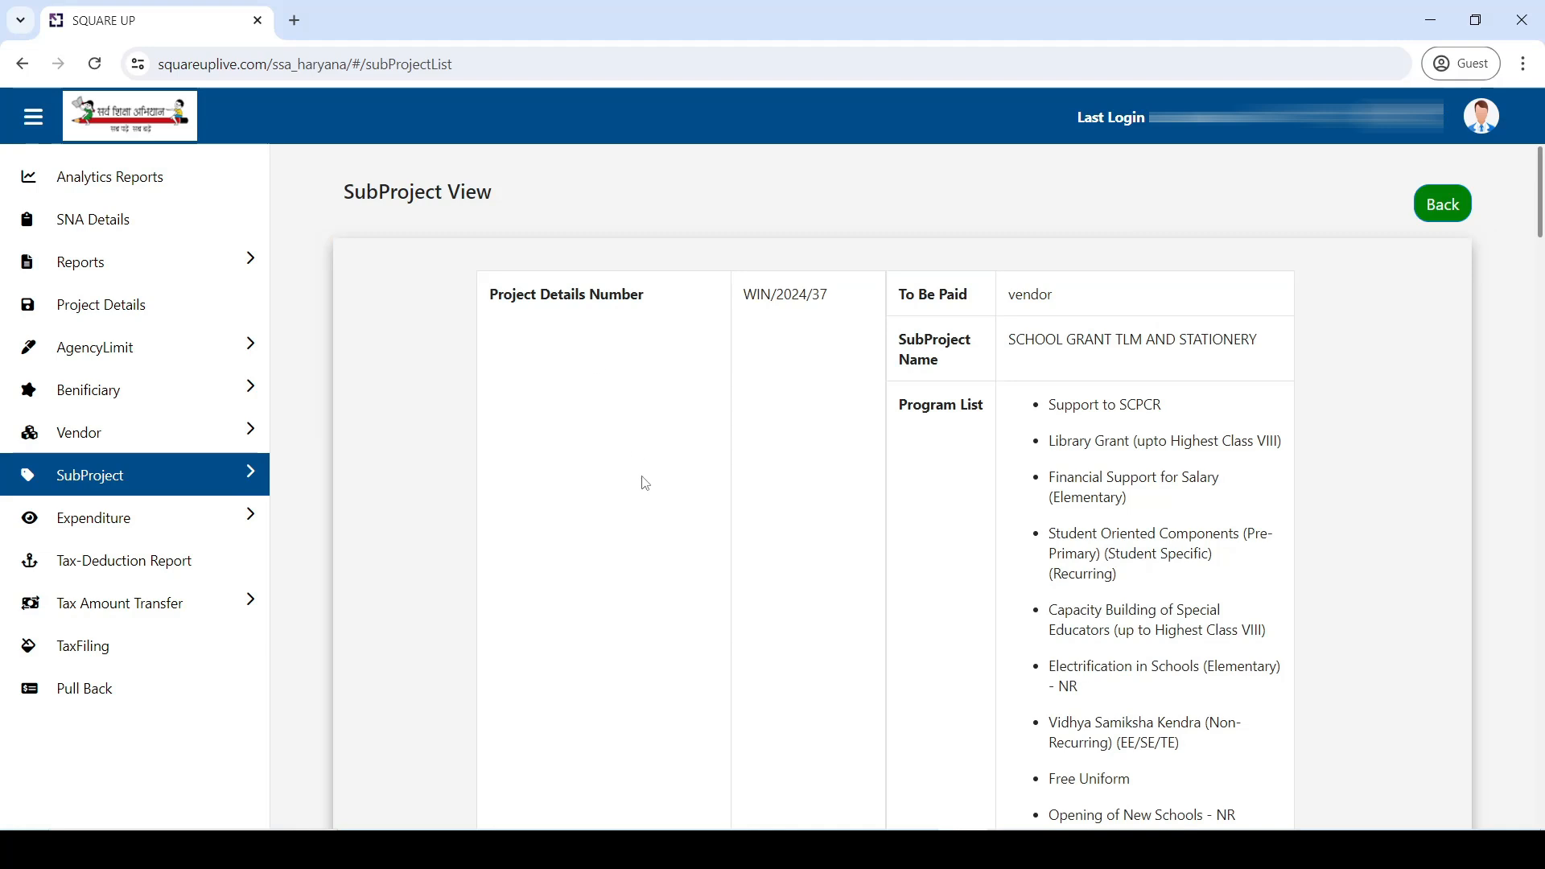
scroll(645, 483, "down", 1)
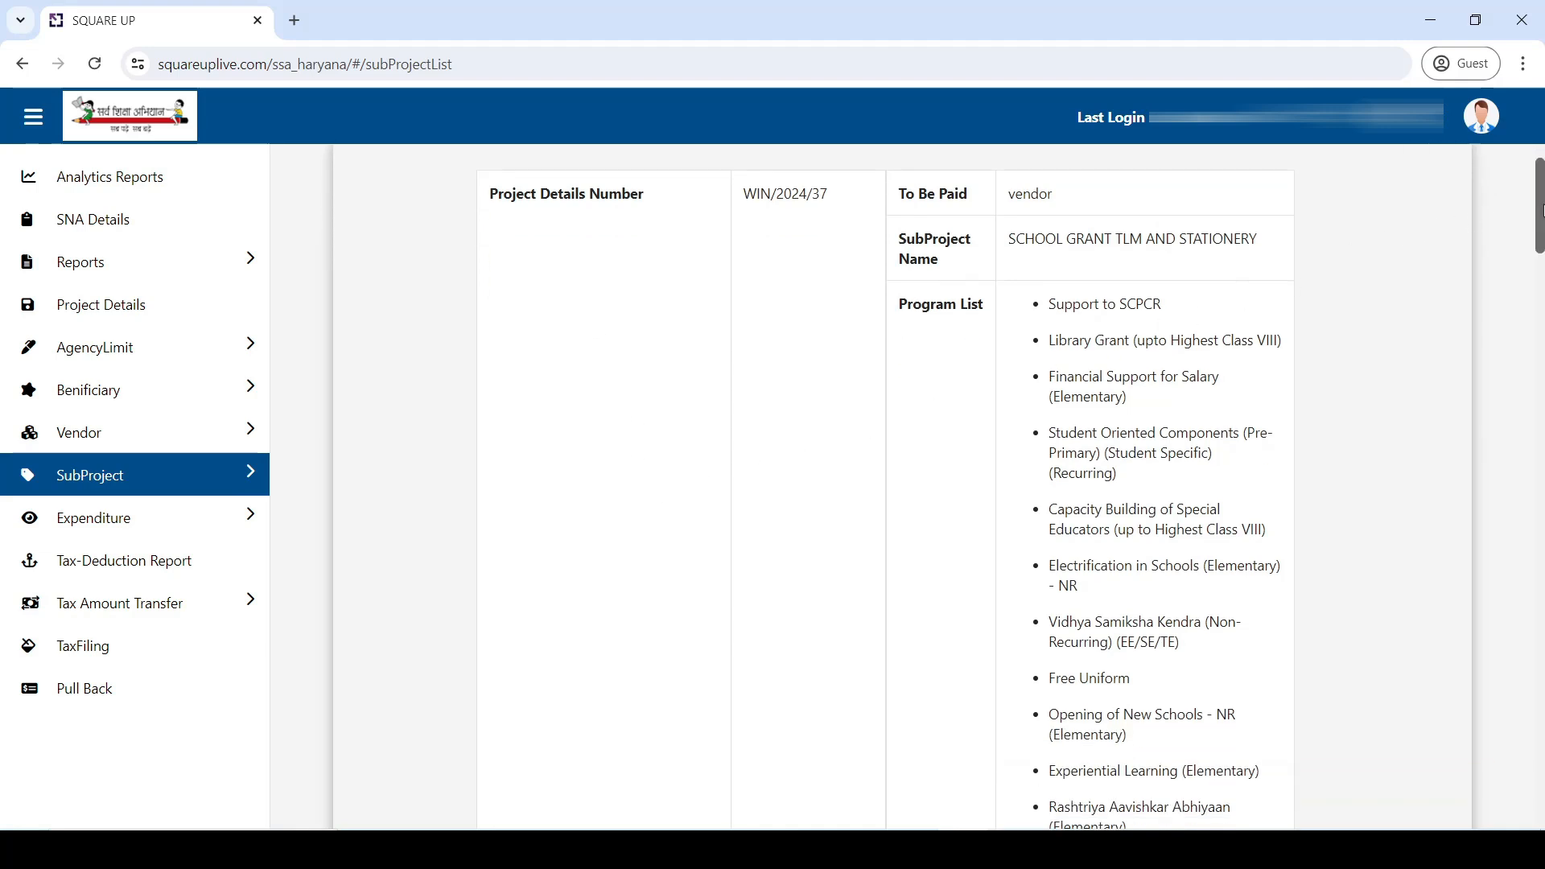
left_click_drag(1538, 209, 1539, 777)
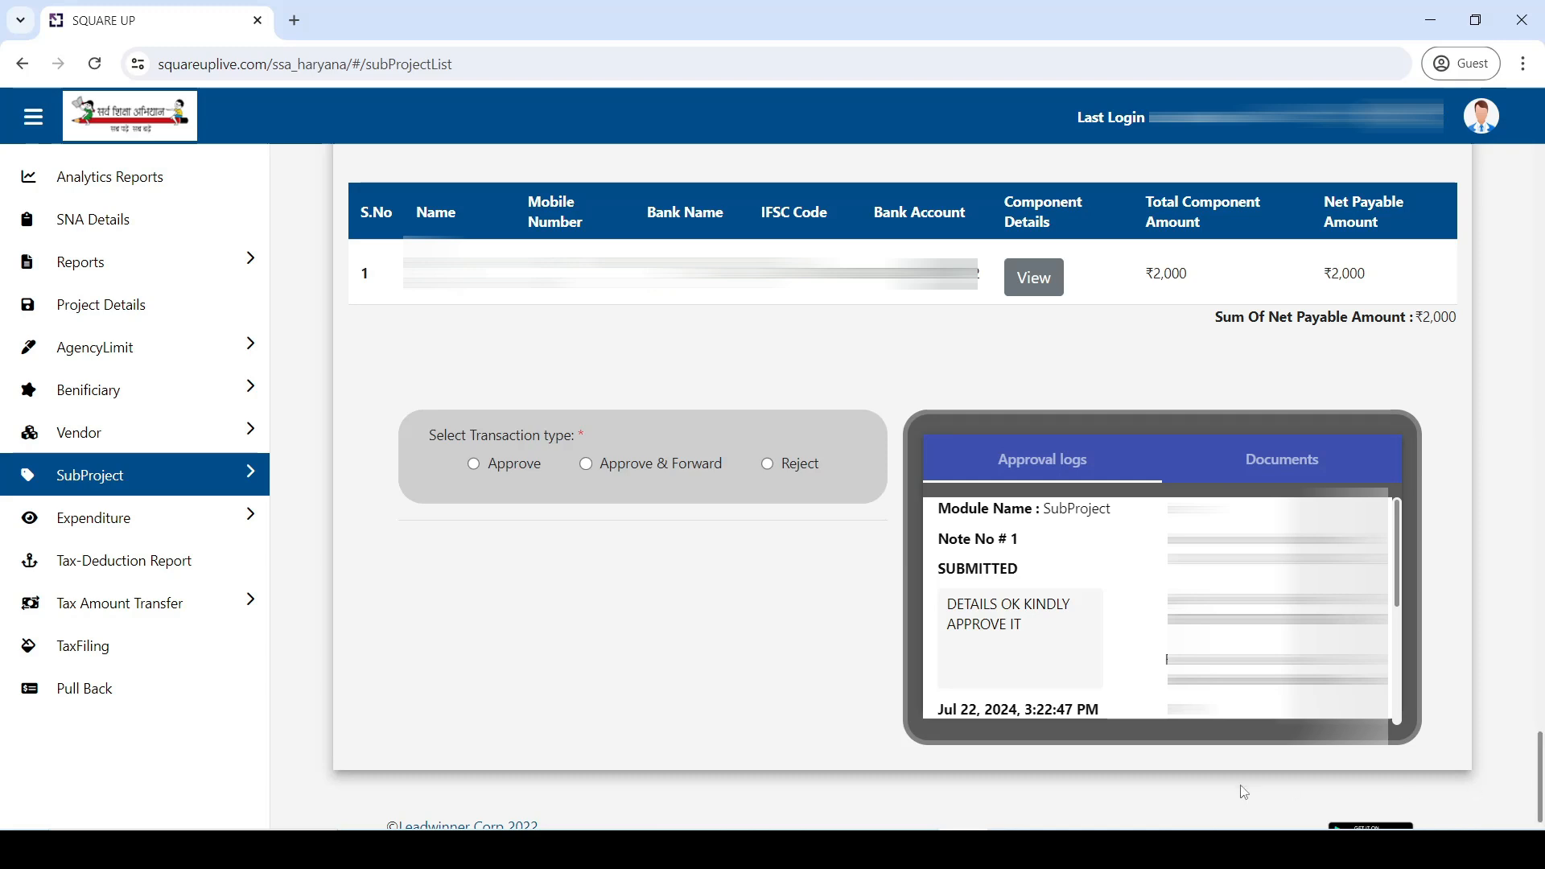
- Set the transaction type to Approve and verify it with the approver's OTP
left_click(473, 467)
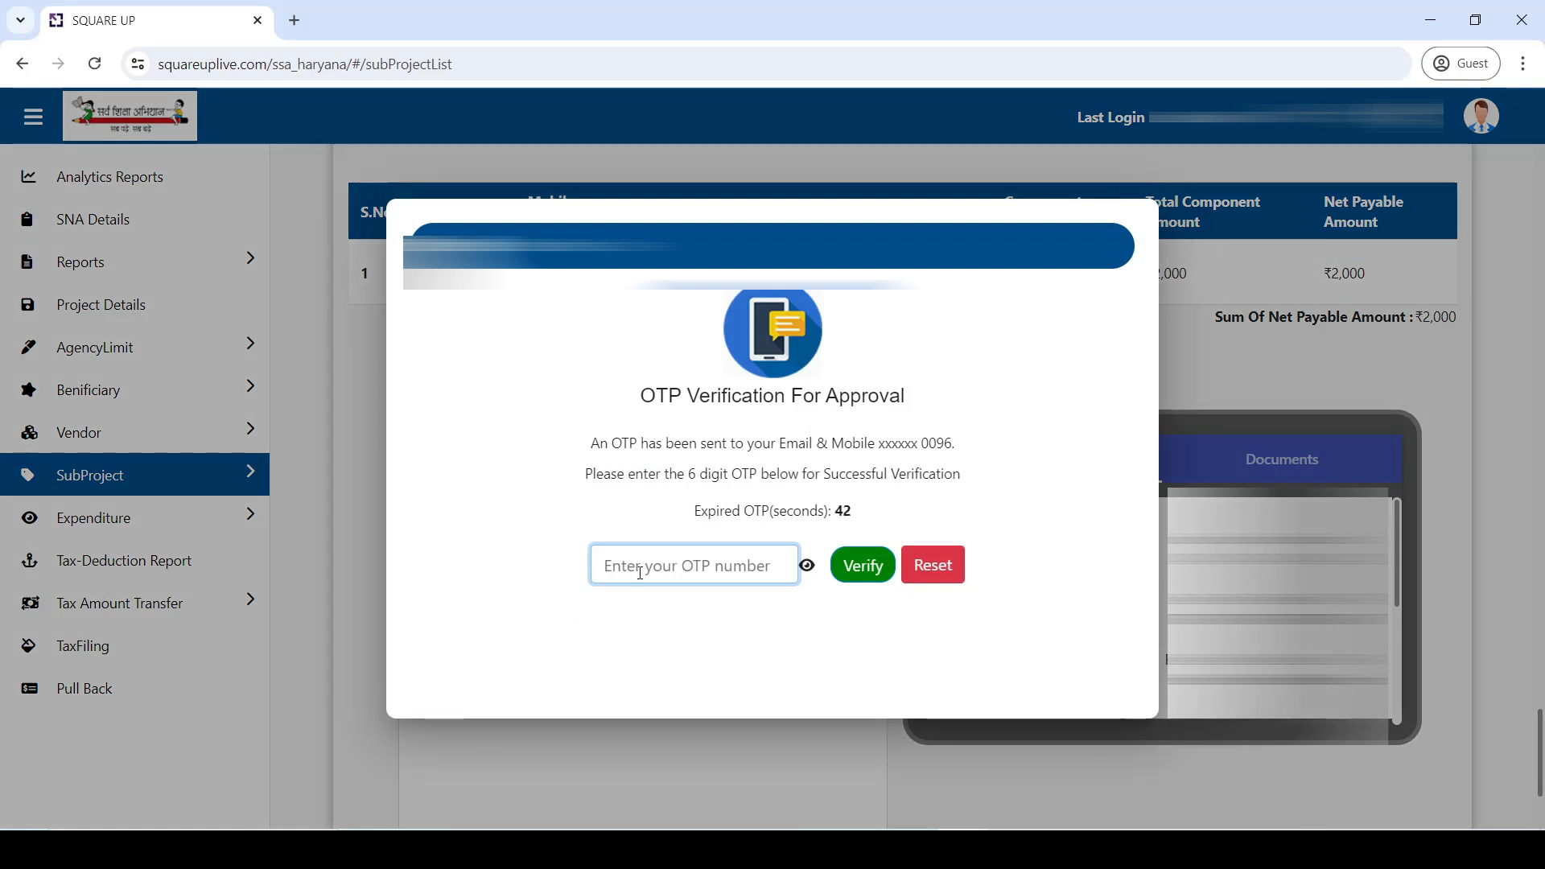
type("••")
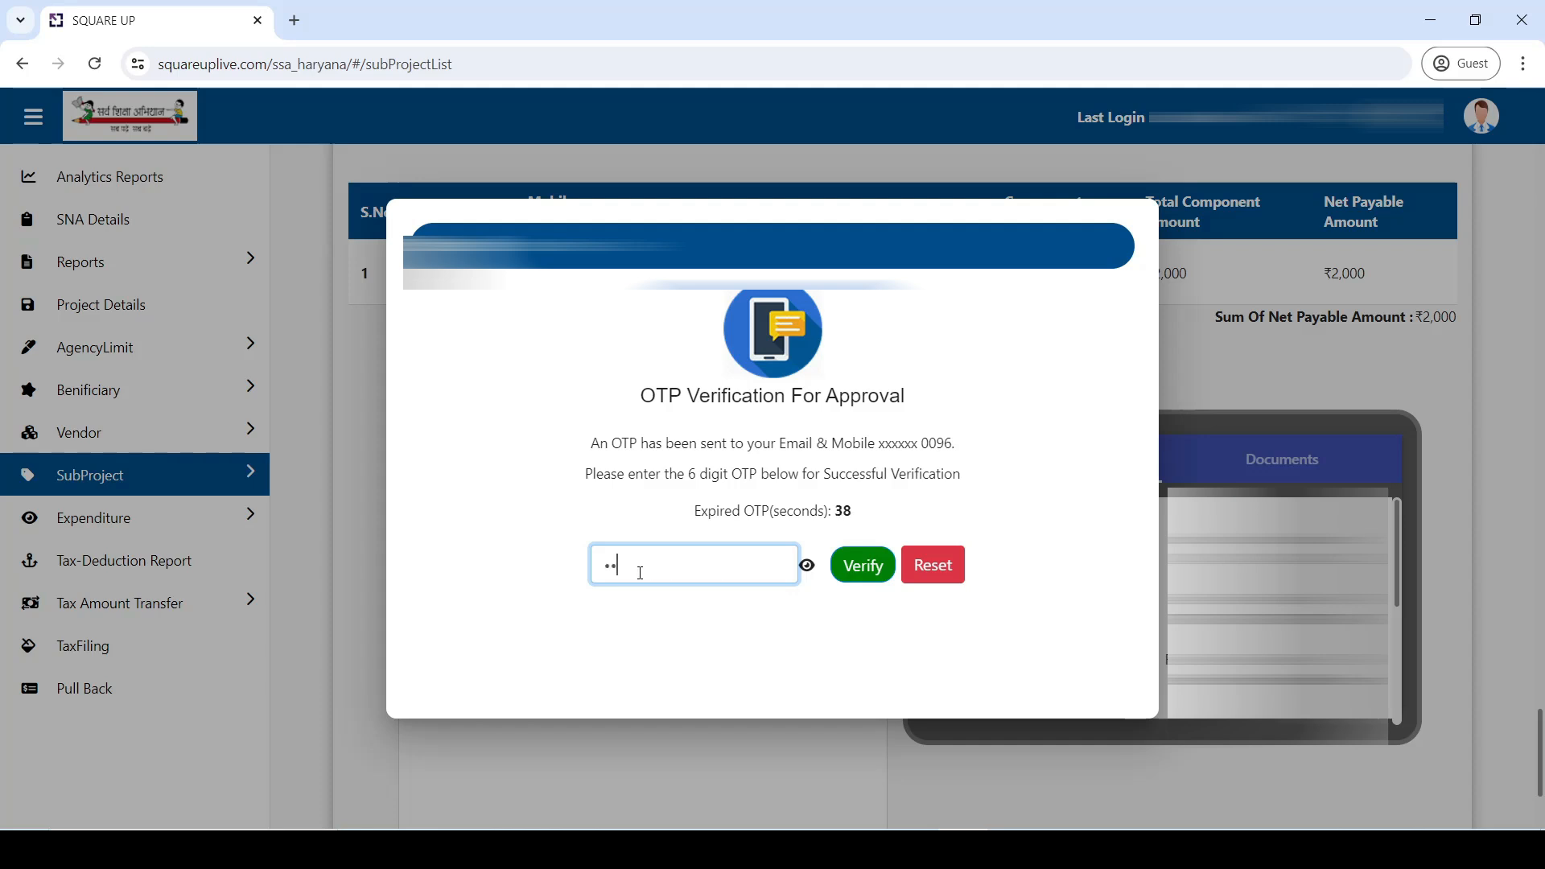
type("••••")
left_click(853, 577)
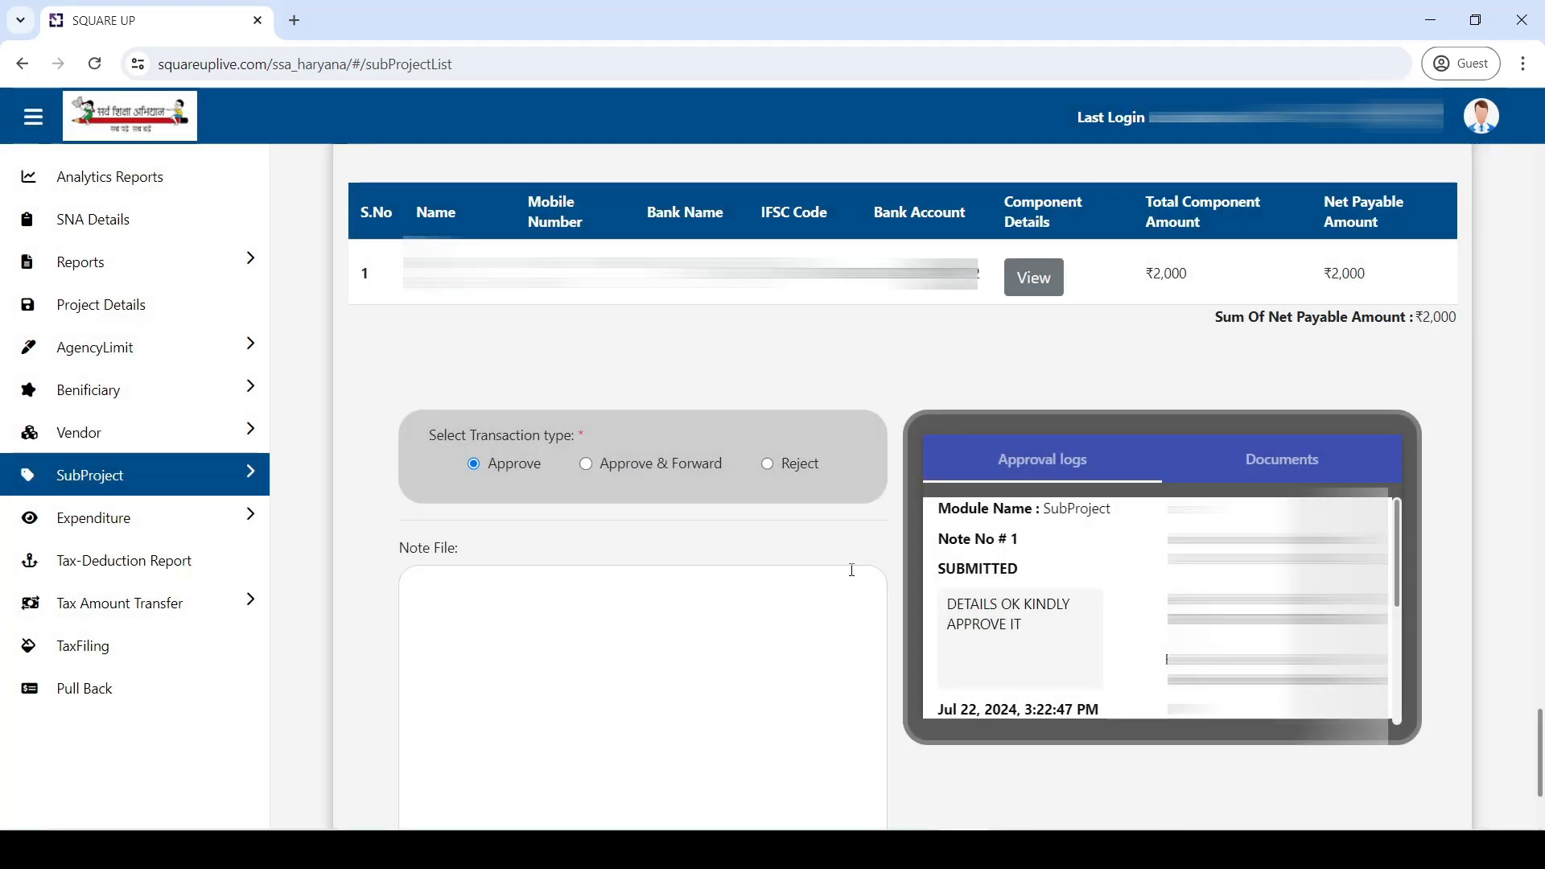
- Enter the note 'VERIFIED', validate the record successfully, then give the sub-project final approval
left_click(750, 617)
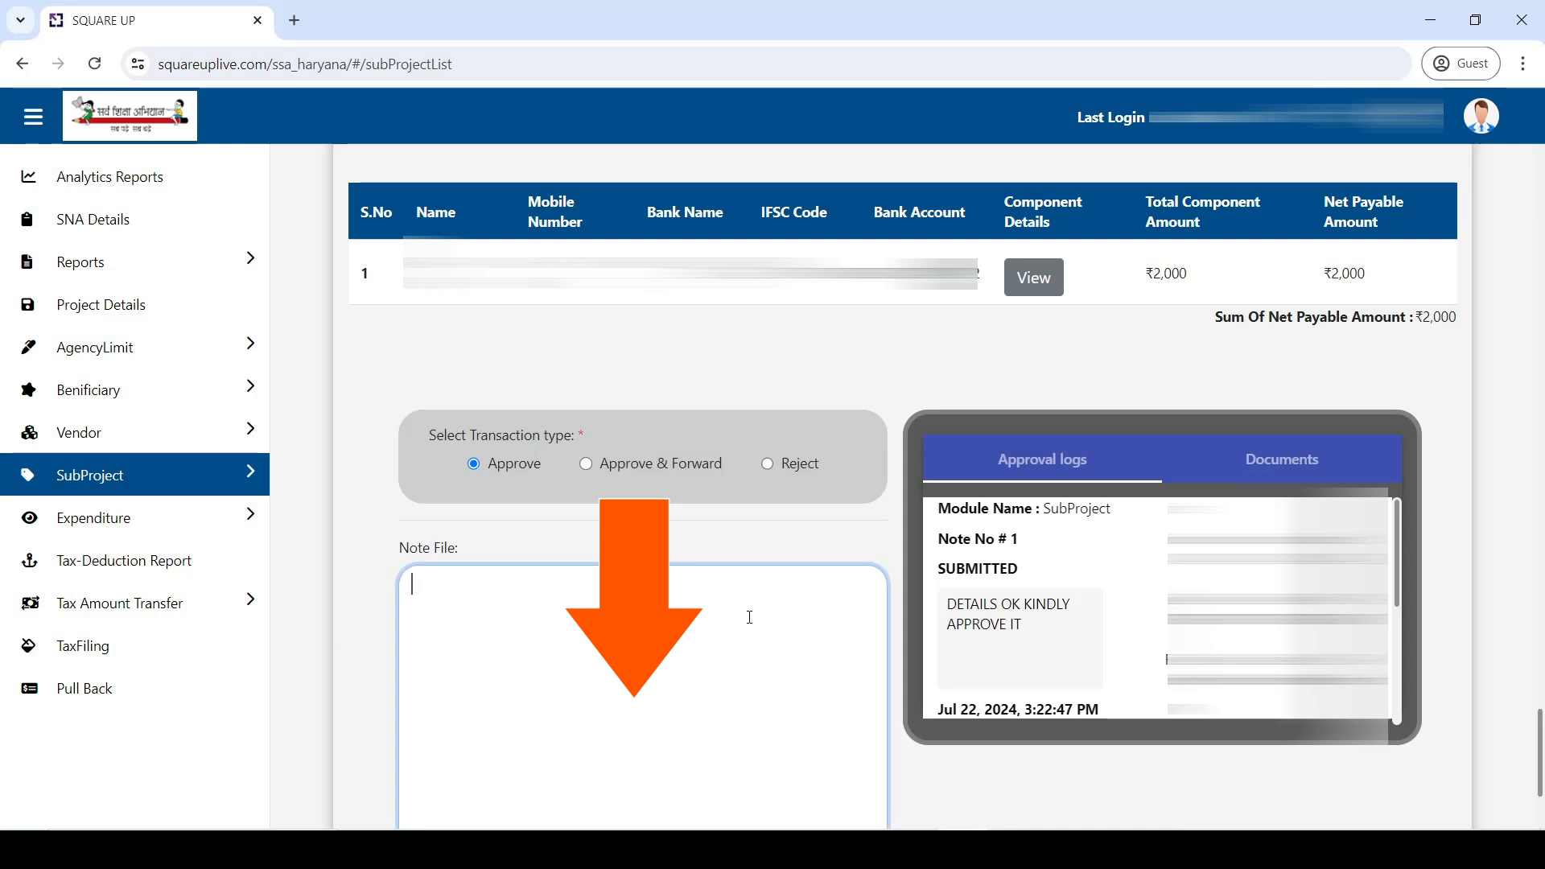
type("VERIFIED")
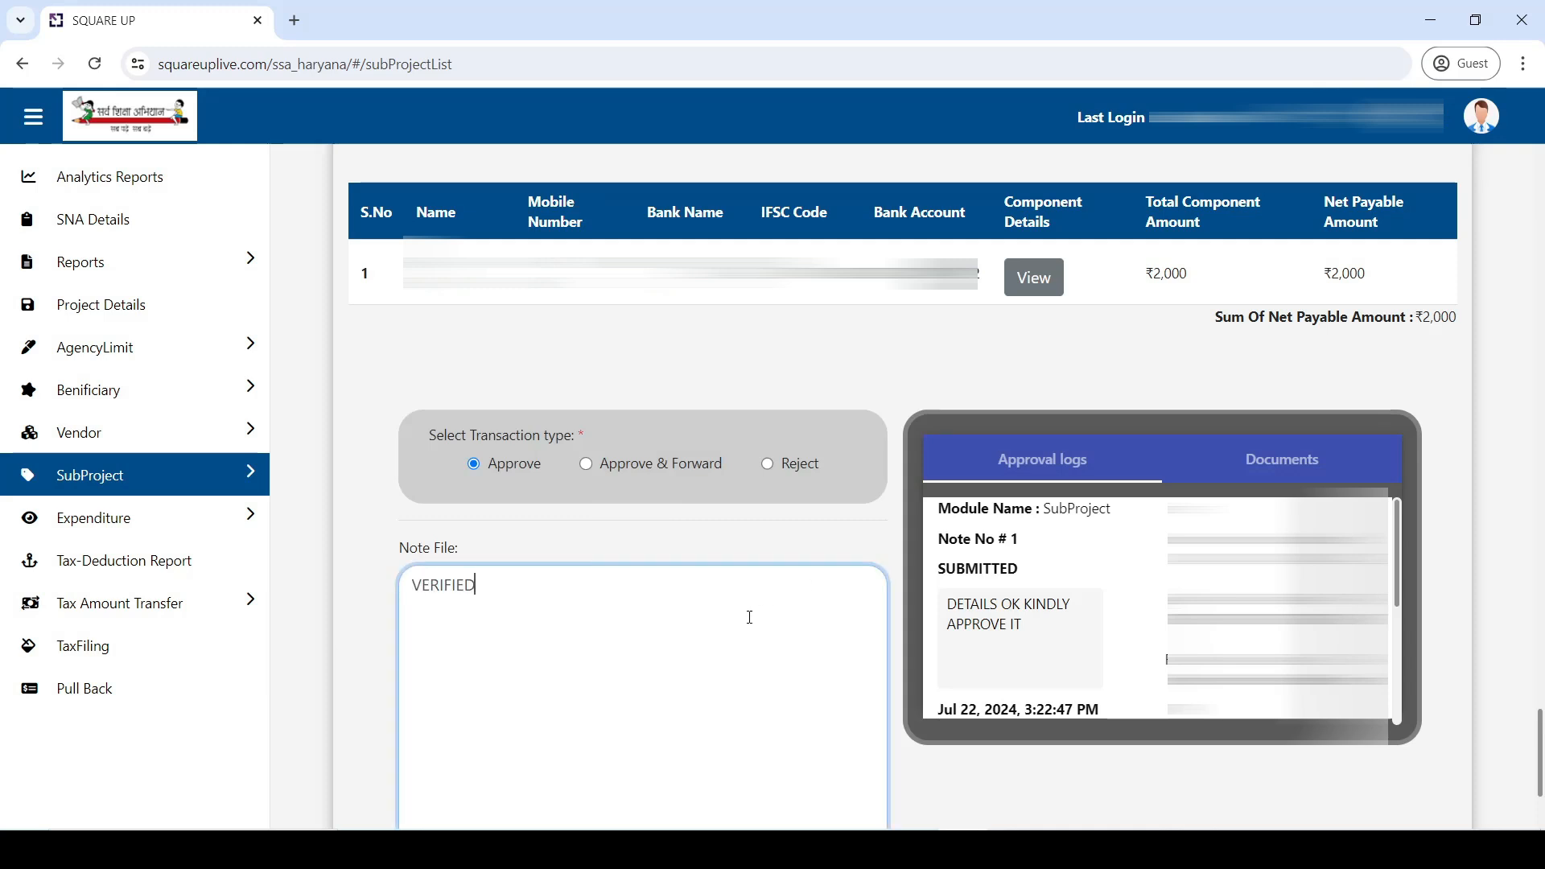
scroll(750, 618, "down", 1)
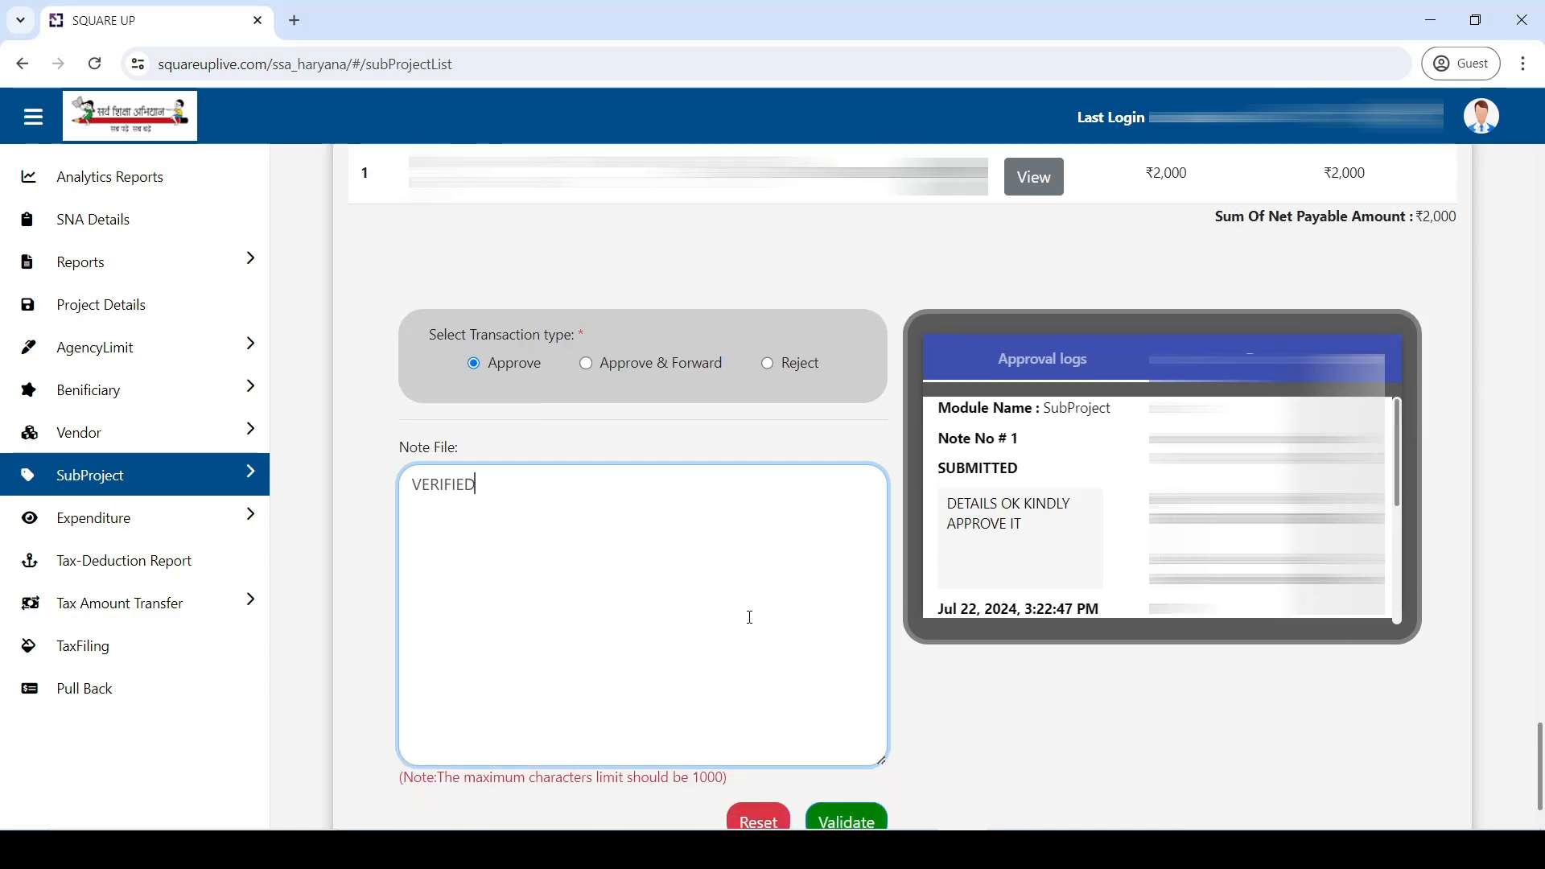
scroll(750, 617, "down", 1)
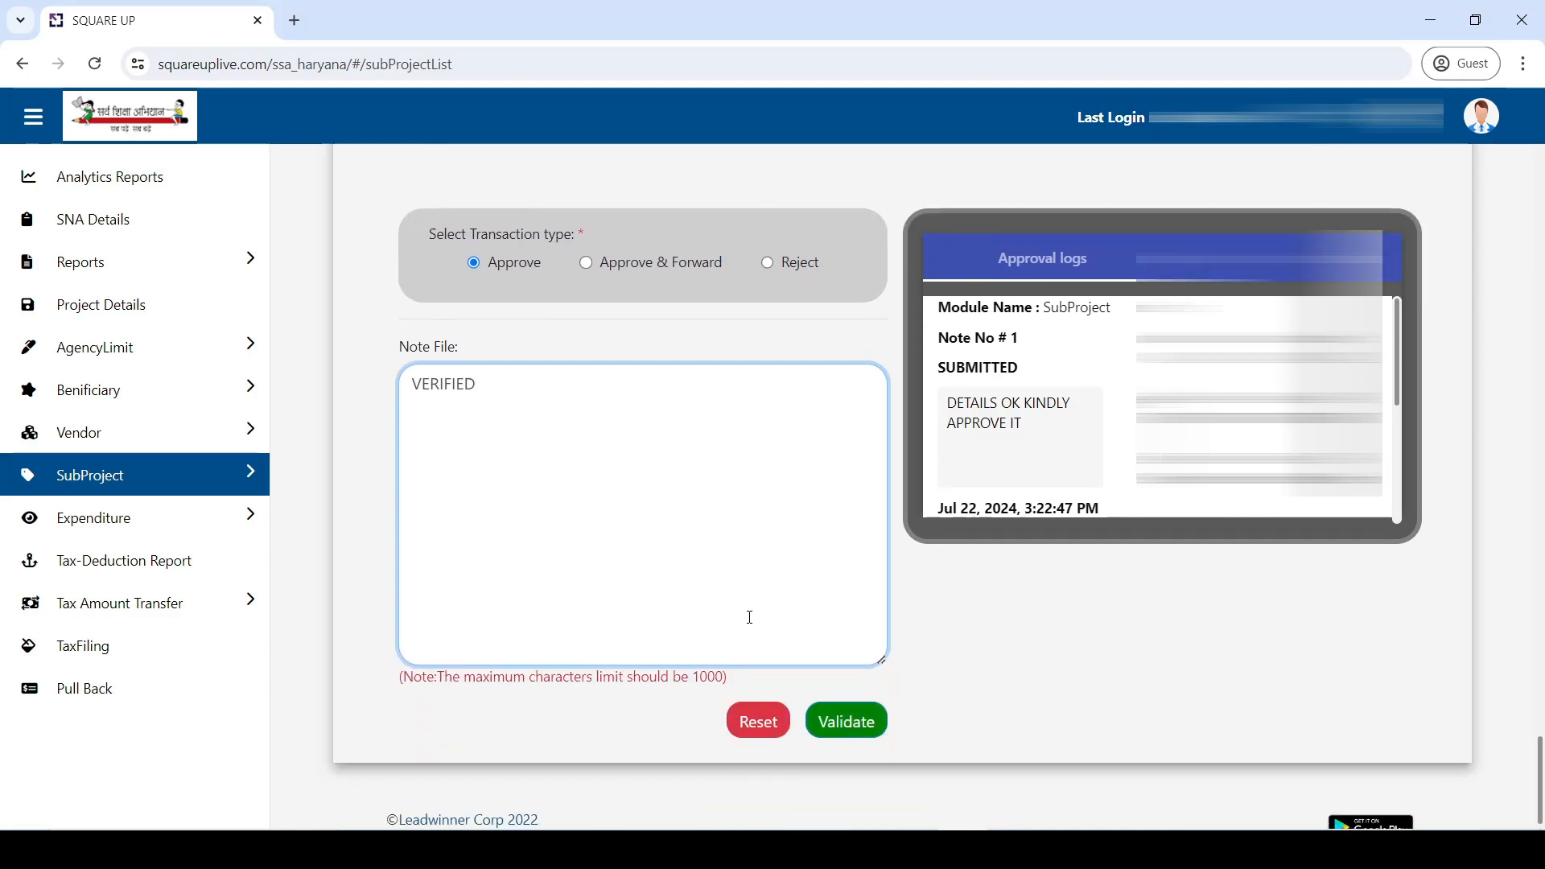
left_click(850, 728)
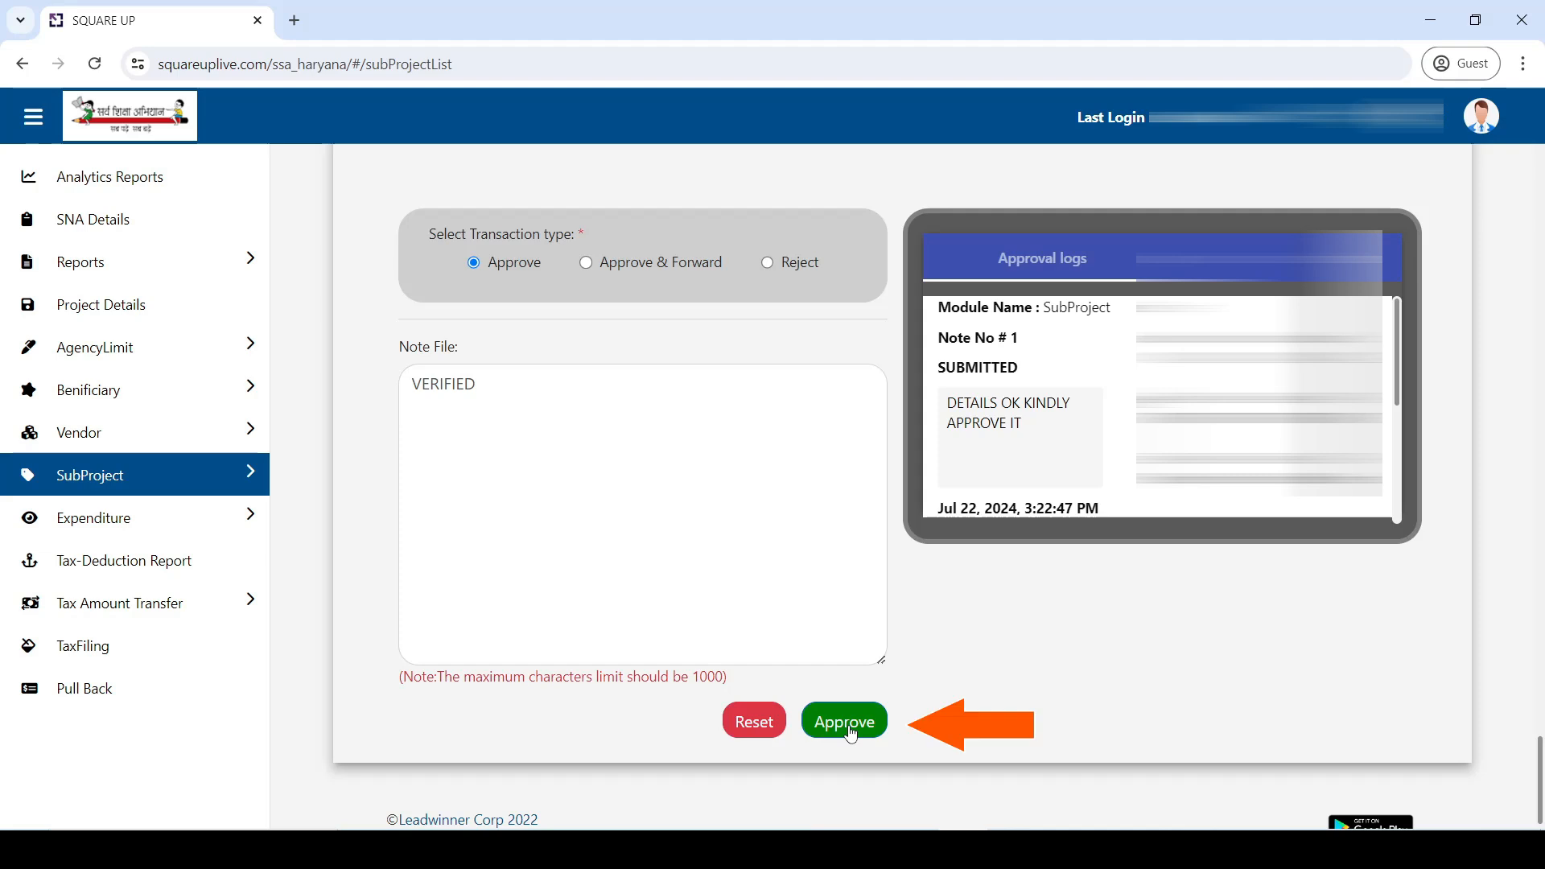
left_click(845, 722)
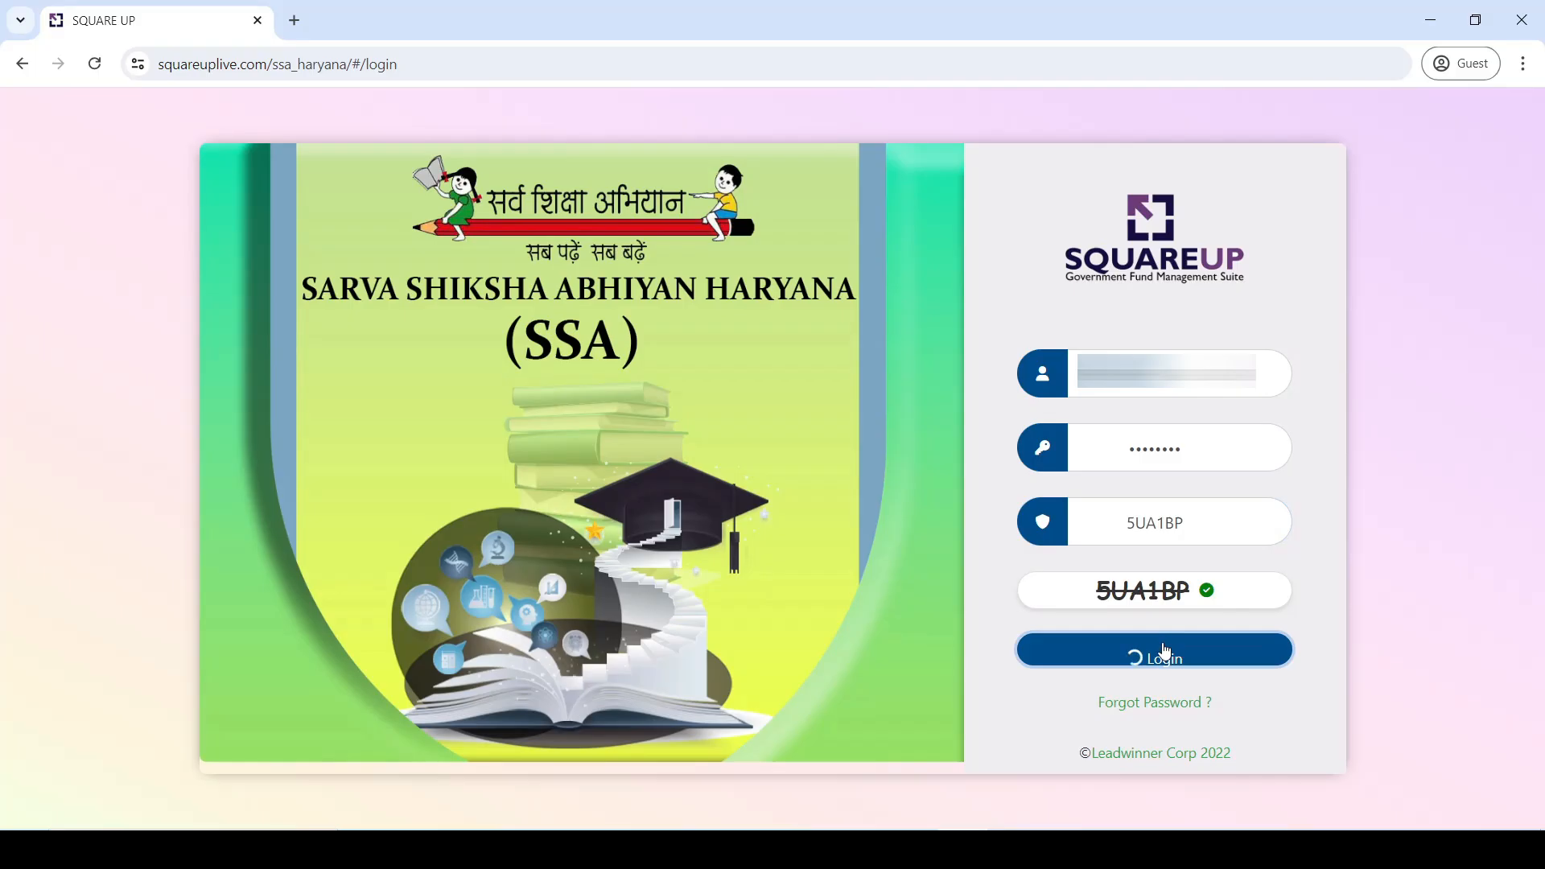
- Log back in, open the still-empty Expenditure List, and expand the Expenditure menu
left_click(1166, 650)
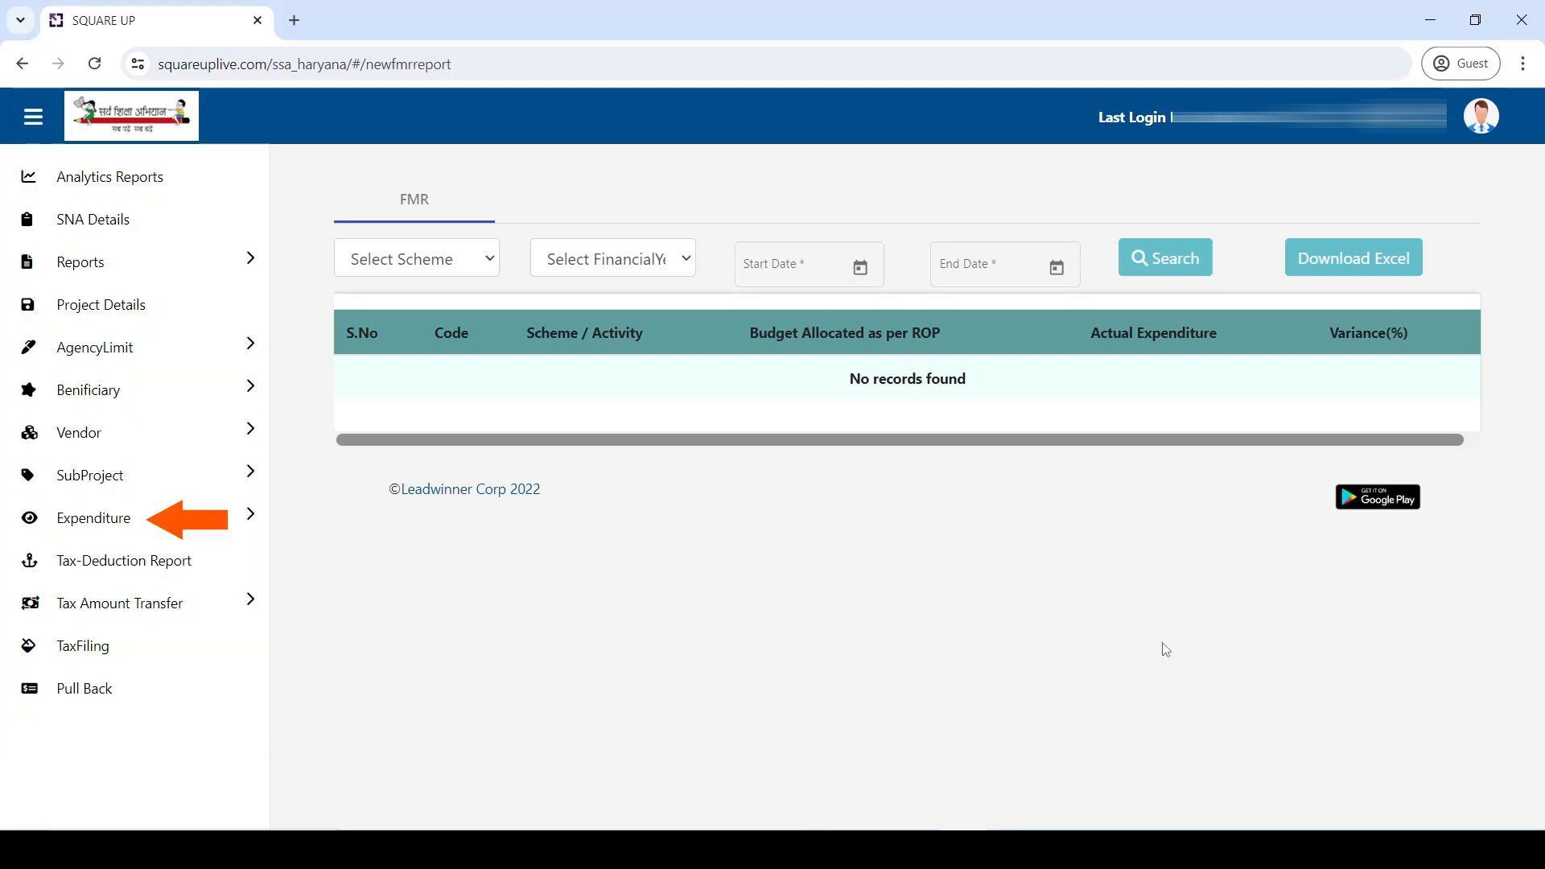
left_click(195, 536)
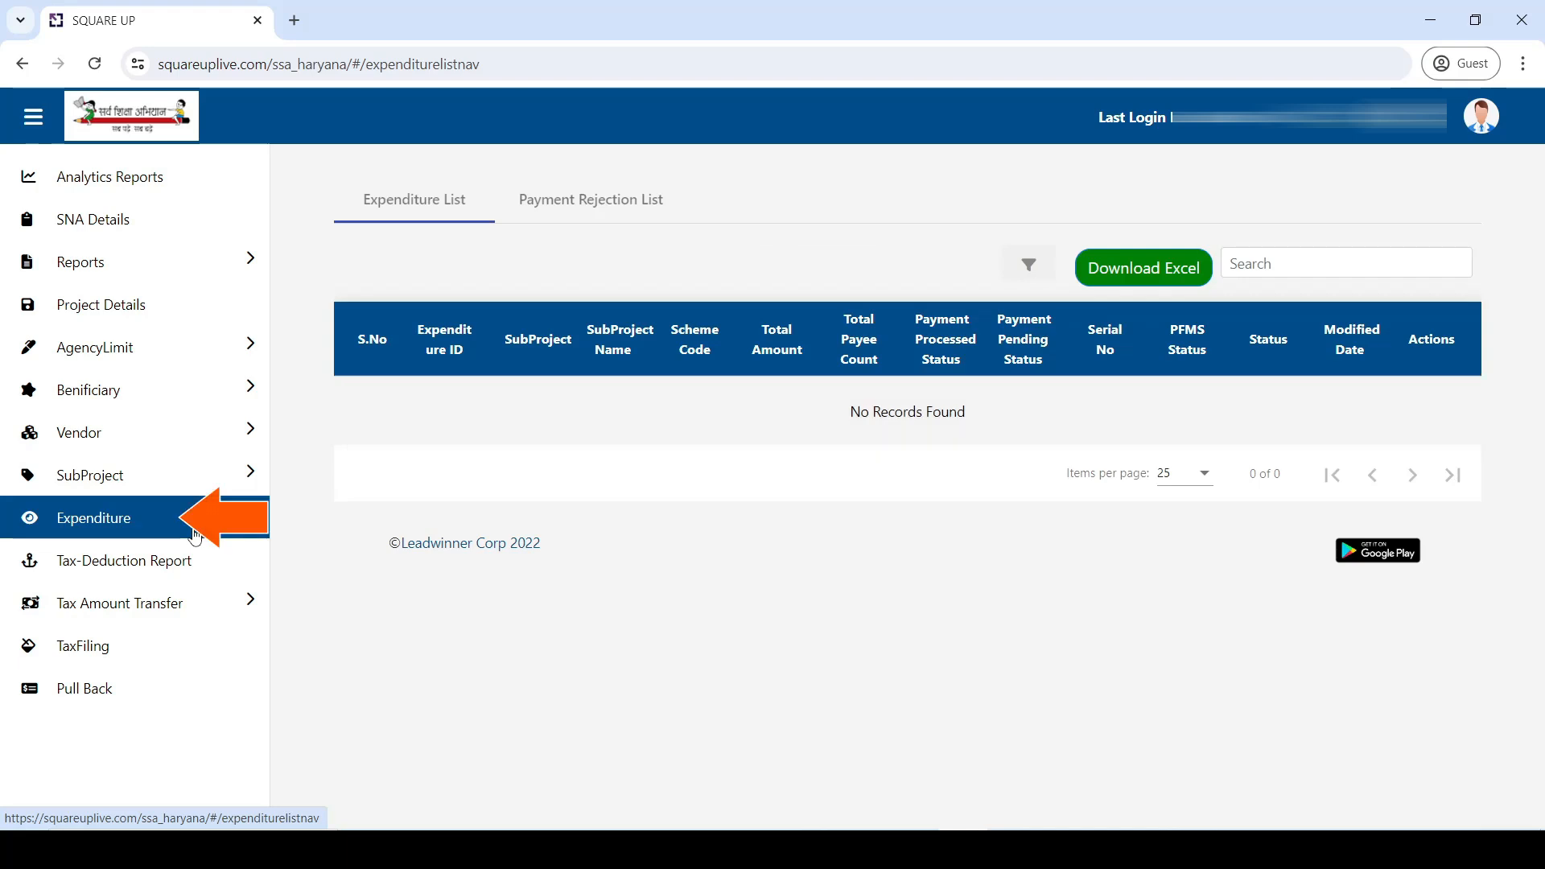
left_click(194, 536)
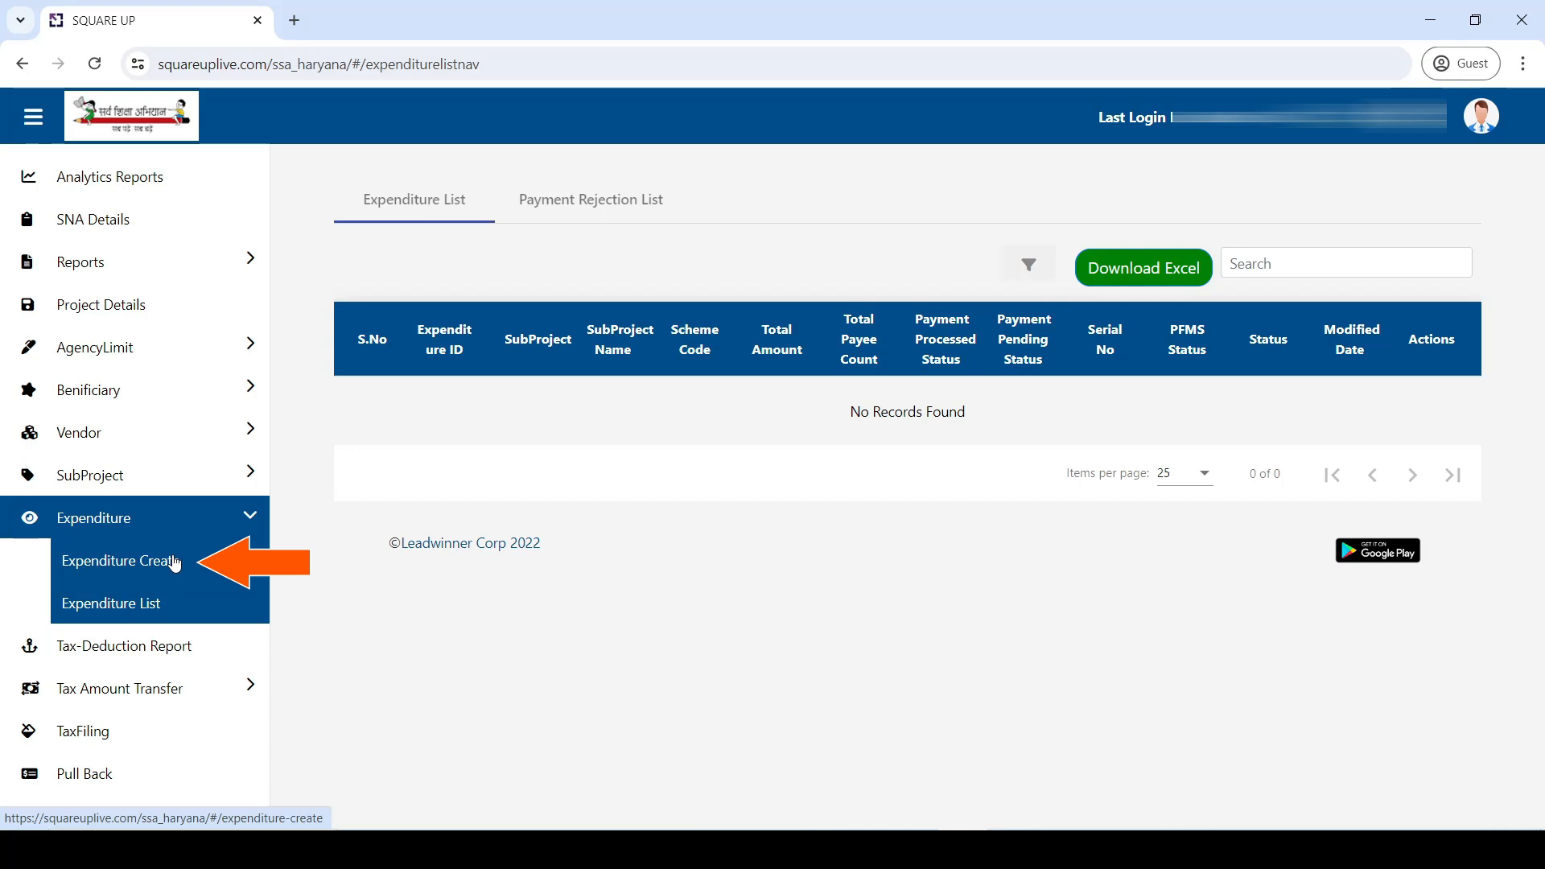
- Start a new expenditure for project WIN/2024/37, auto-filling HDFC BANK LTD and pool F.01
left_click(175, 565)
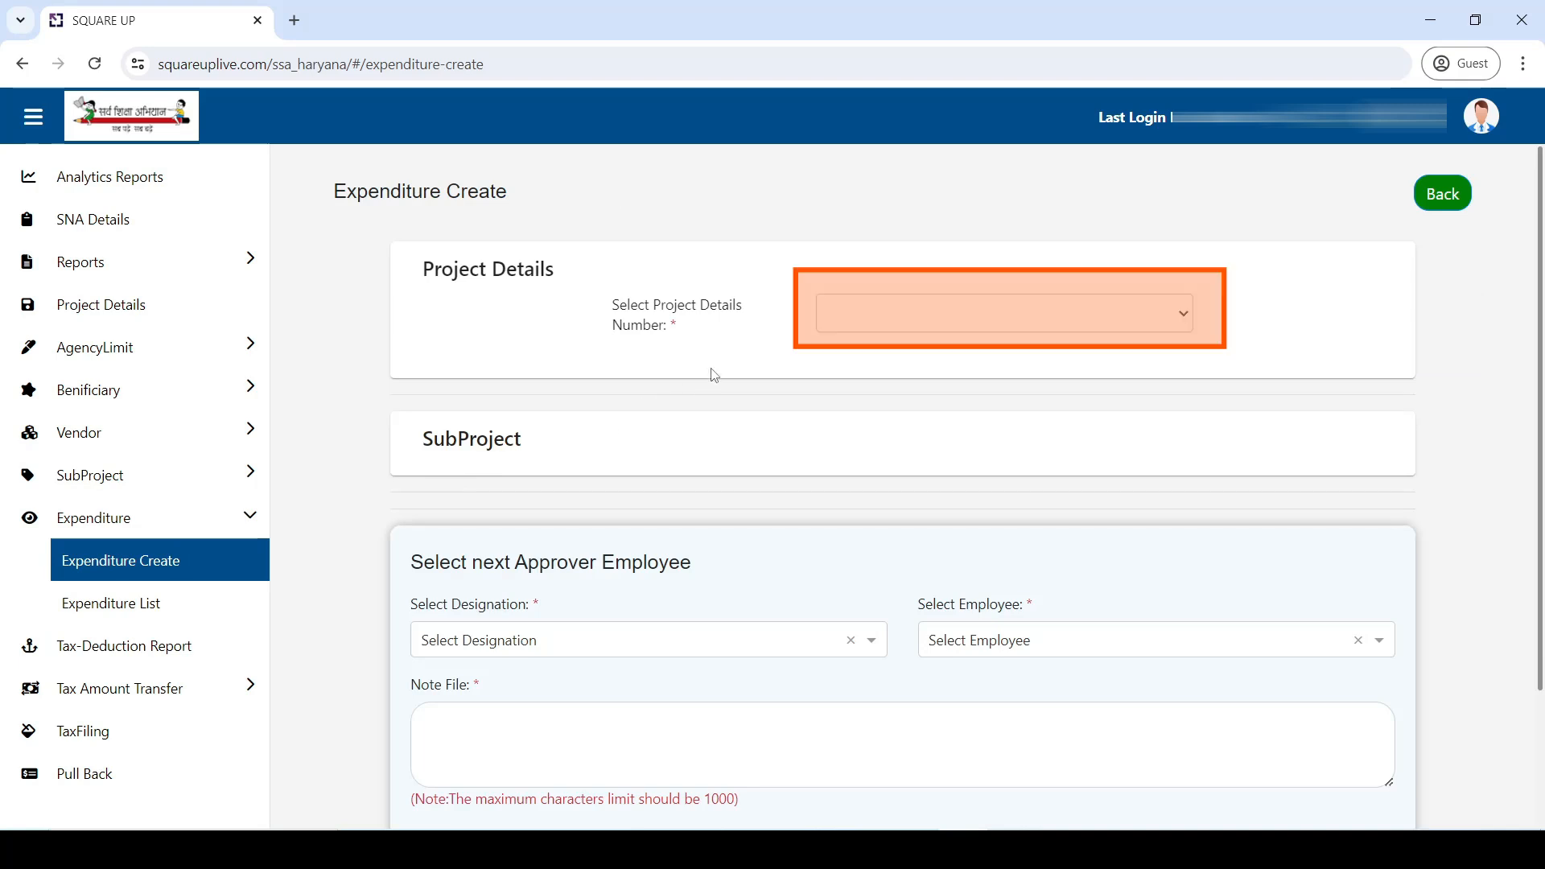
left_click(1117, 324)
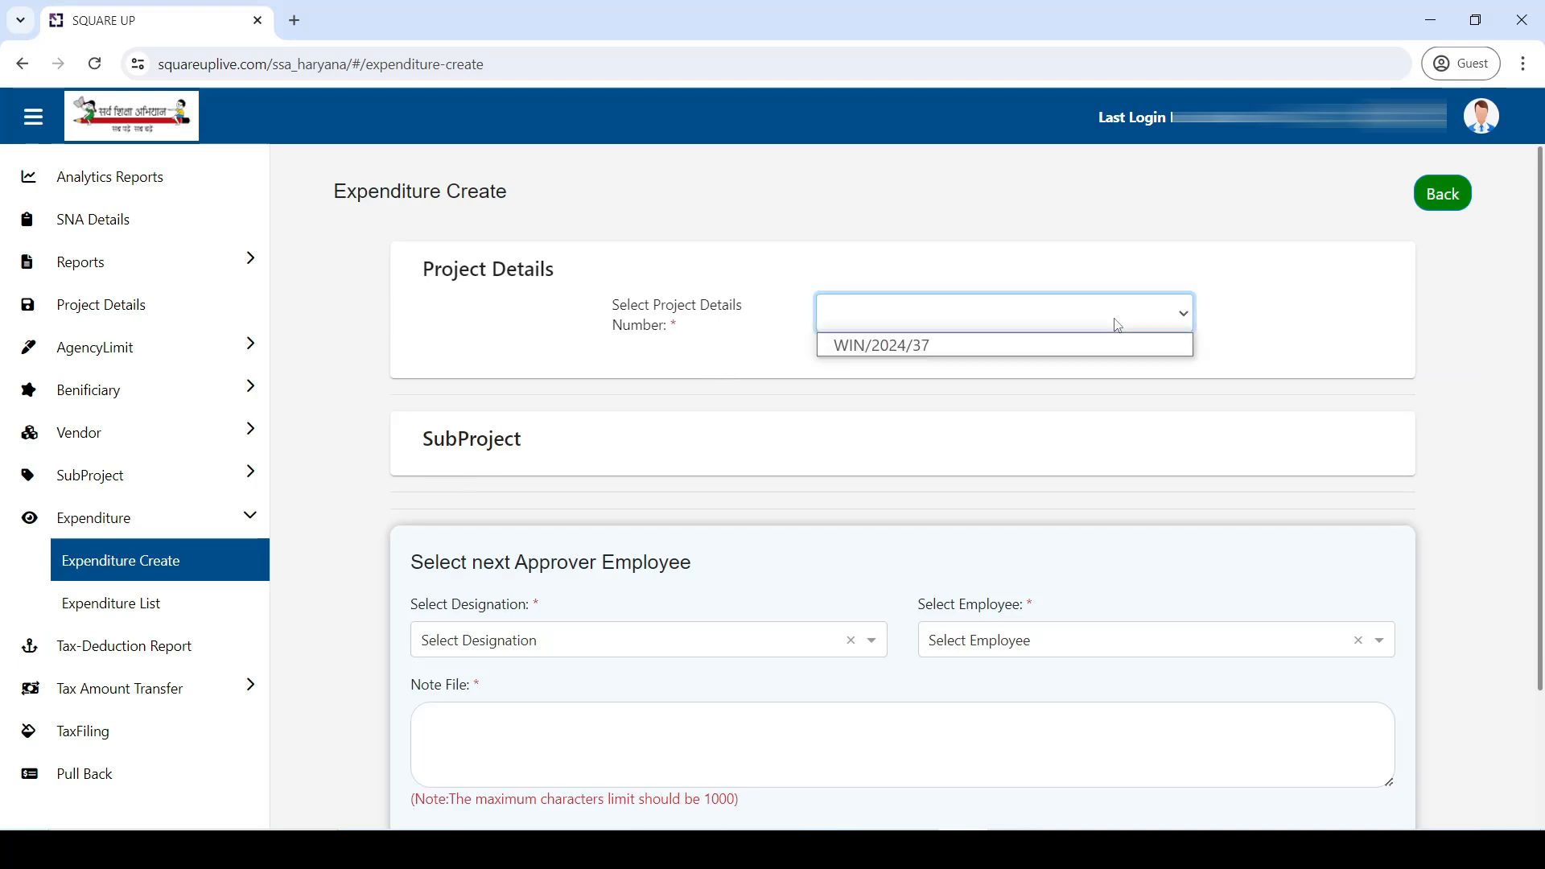
left_click(1081, 346)
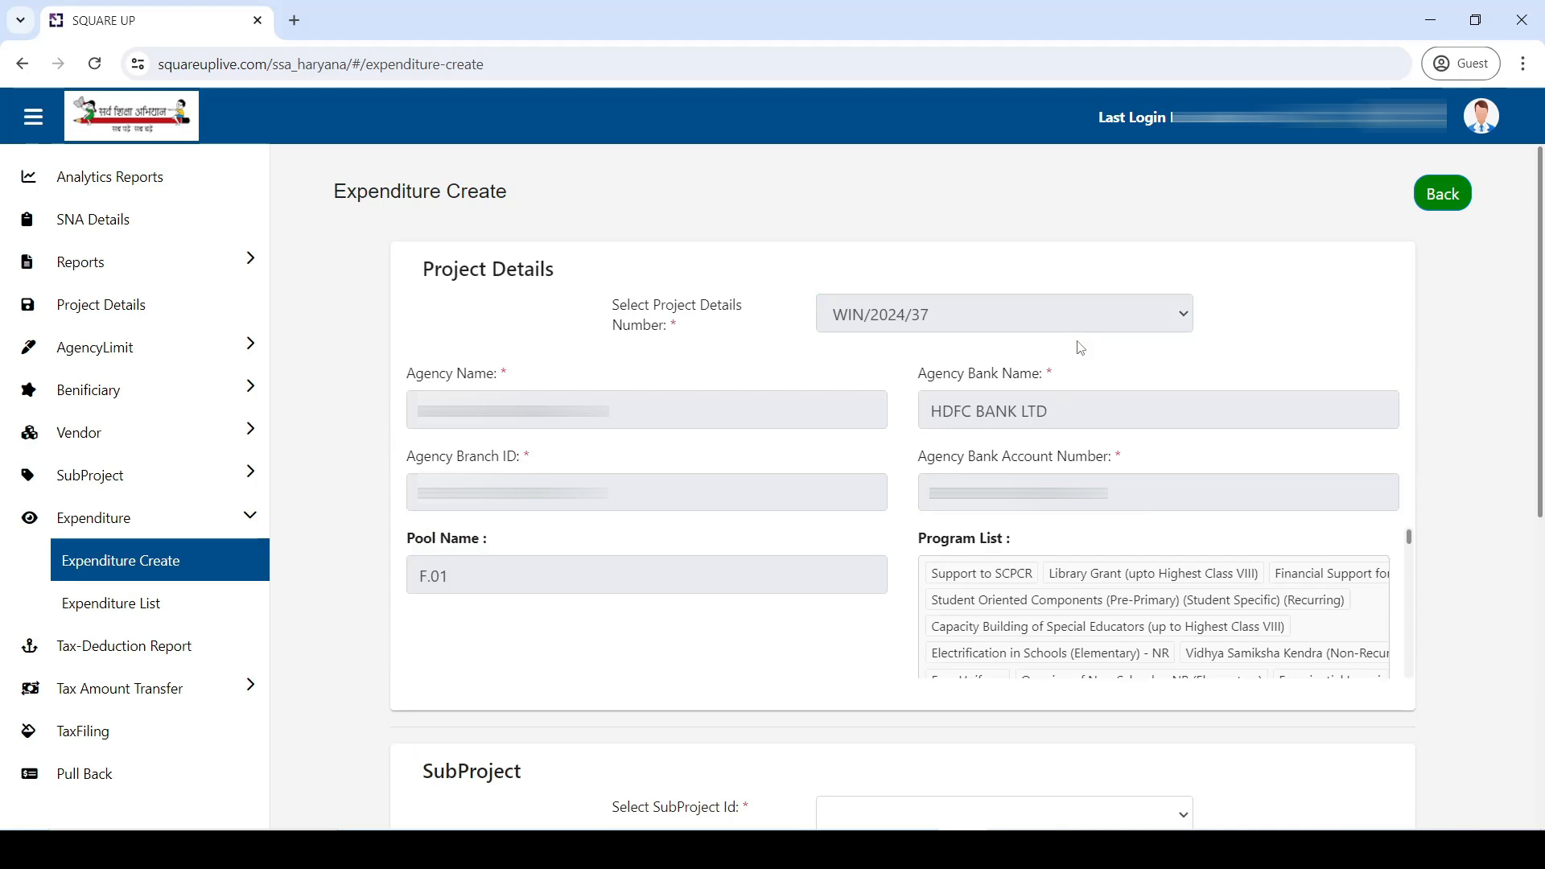
scroll(1080, 347, "down", 7)
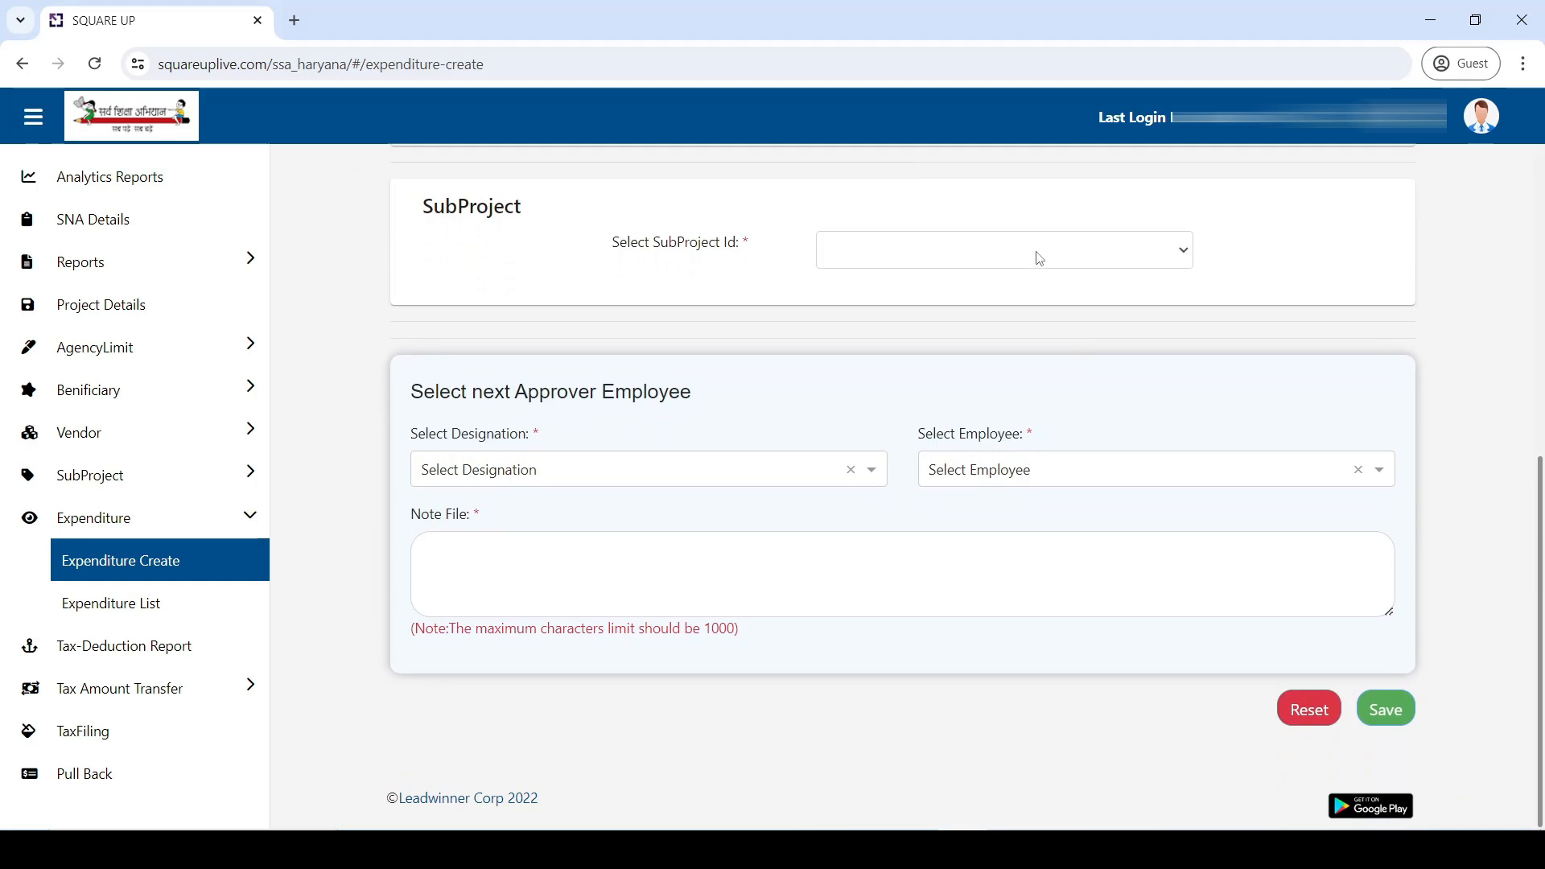
- Select the SCHOOL GRANT TLM AND STATIONERY subproject, loading scheme HR187 and a 2000 vendor payment
left_click(1039, 258)
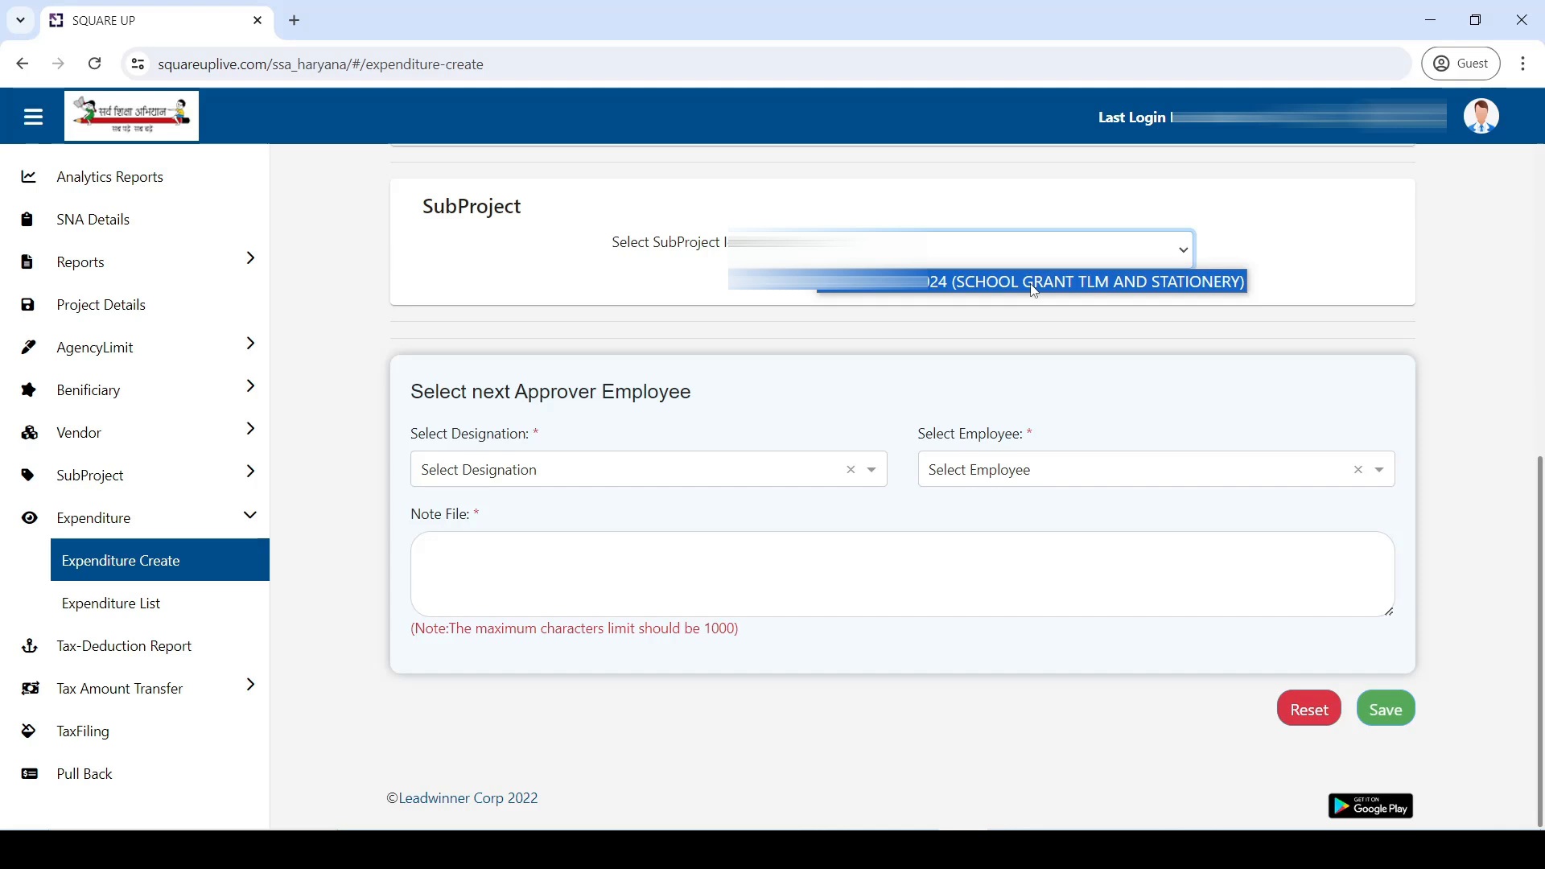
left_click(1034, 282)
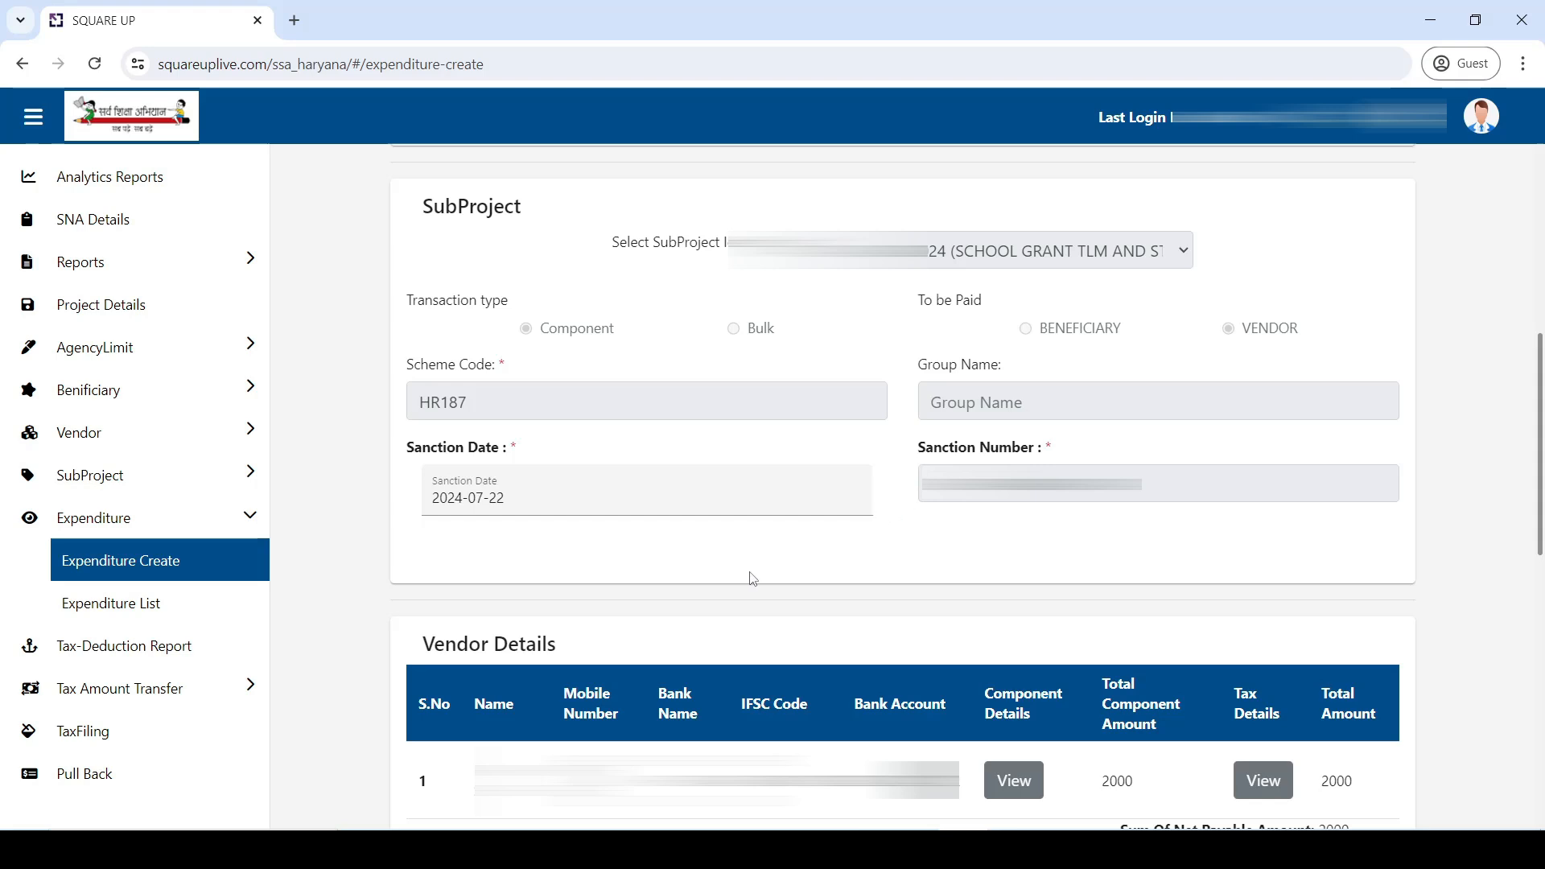
scroll(752, 577, "down", 2)
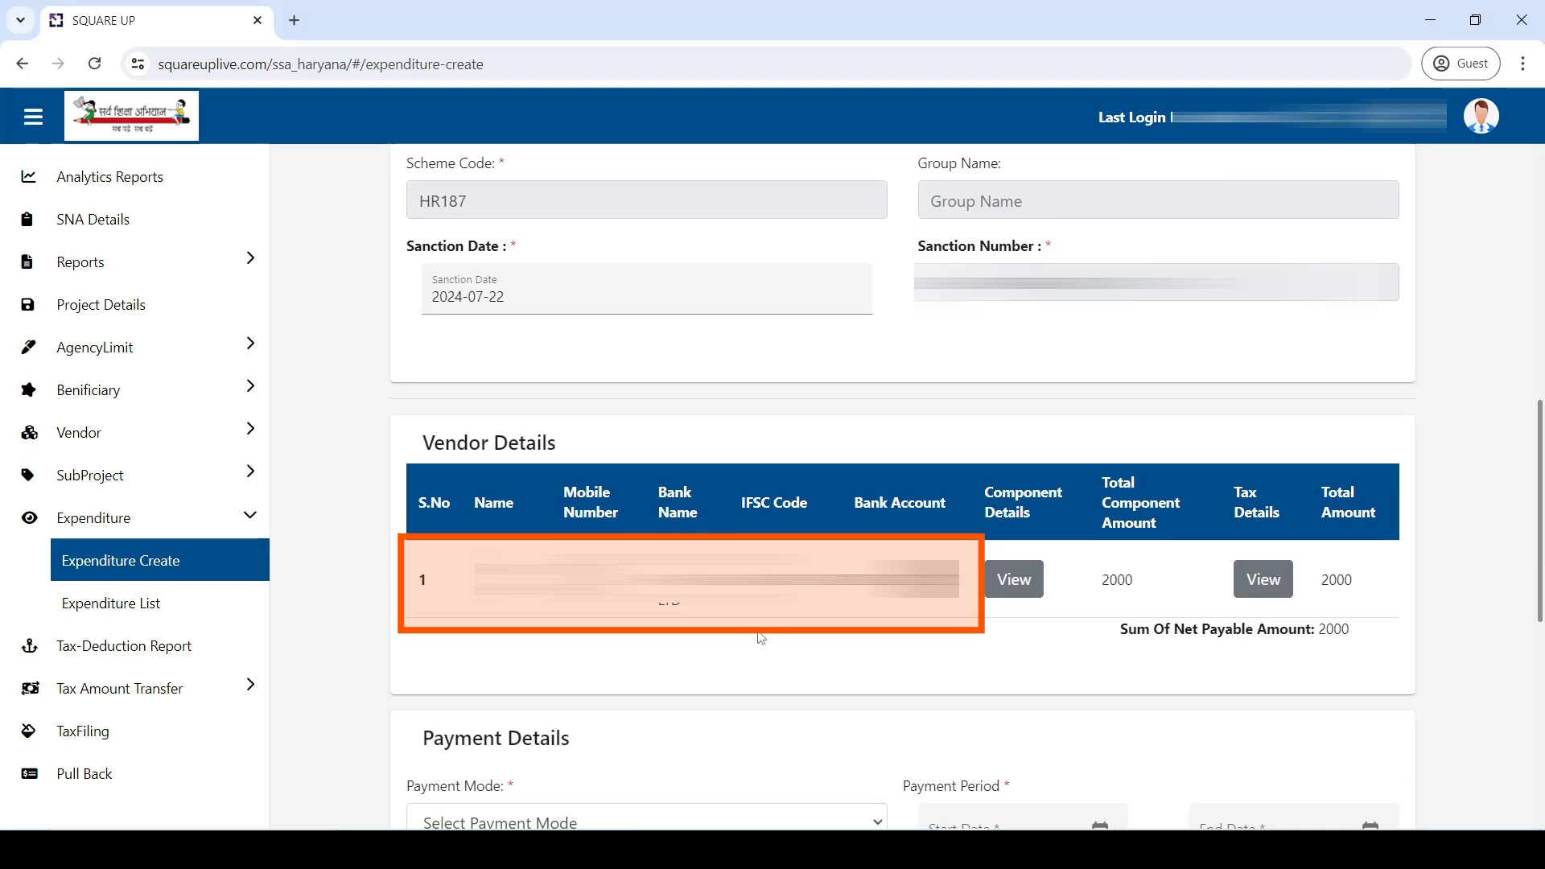
scroll(760, 637, "down", 3)
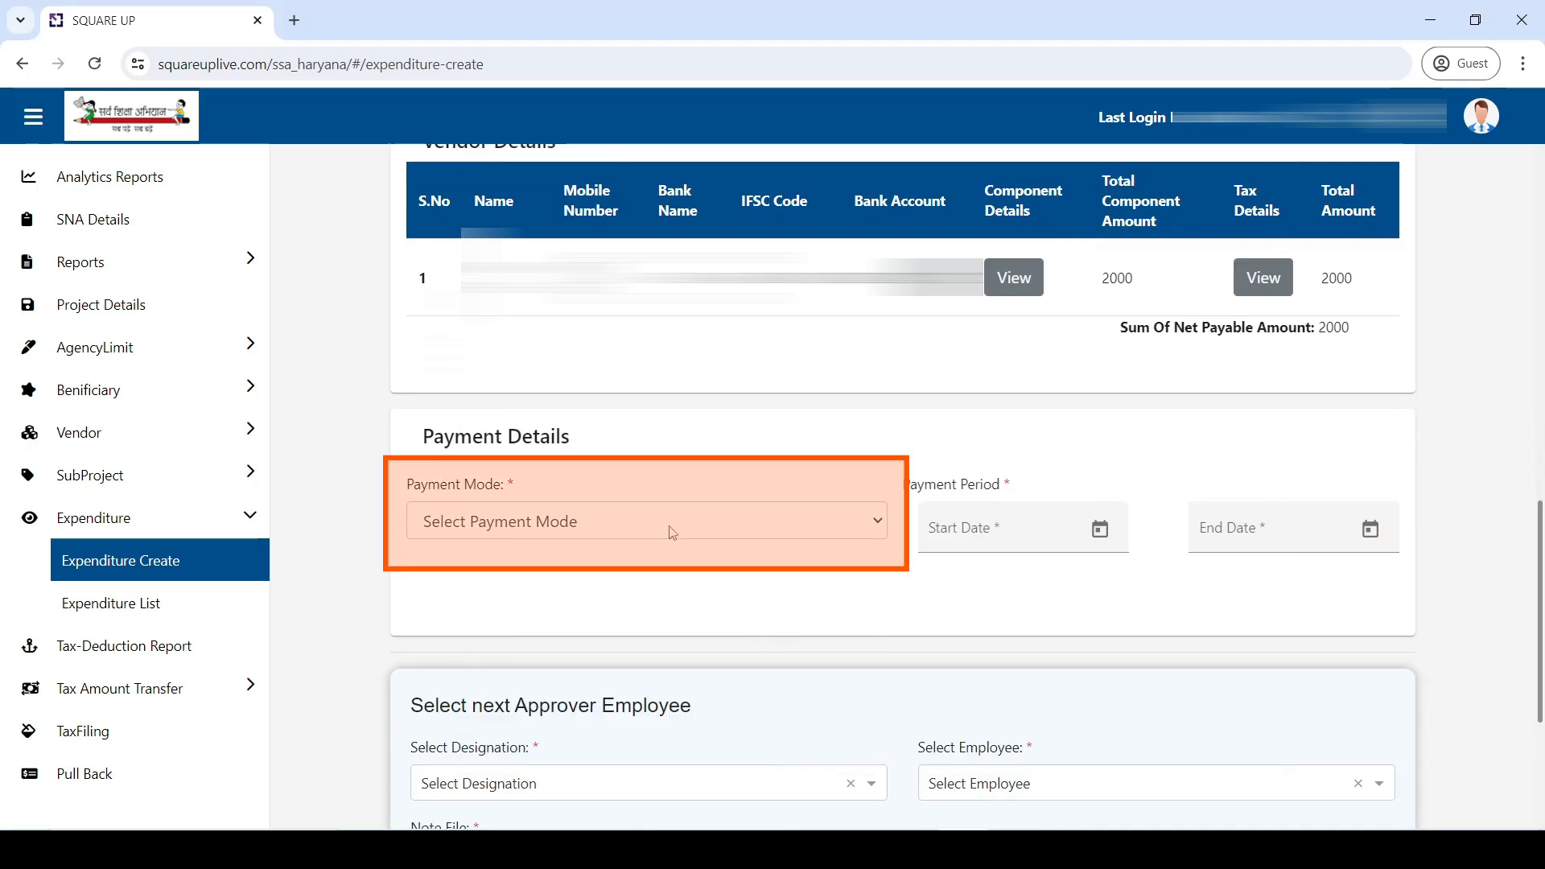
- Set payment mode to NACH for the period 22-07-2024 to 23-07-2024
left_click(672, 532)
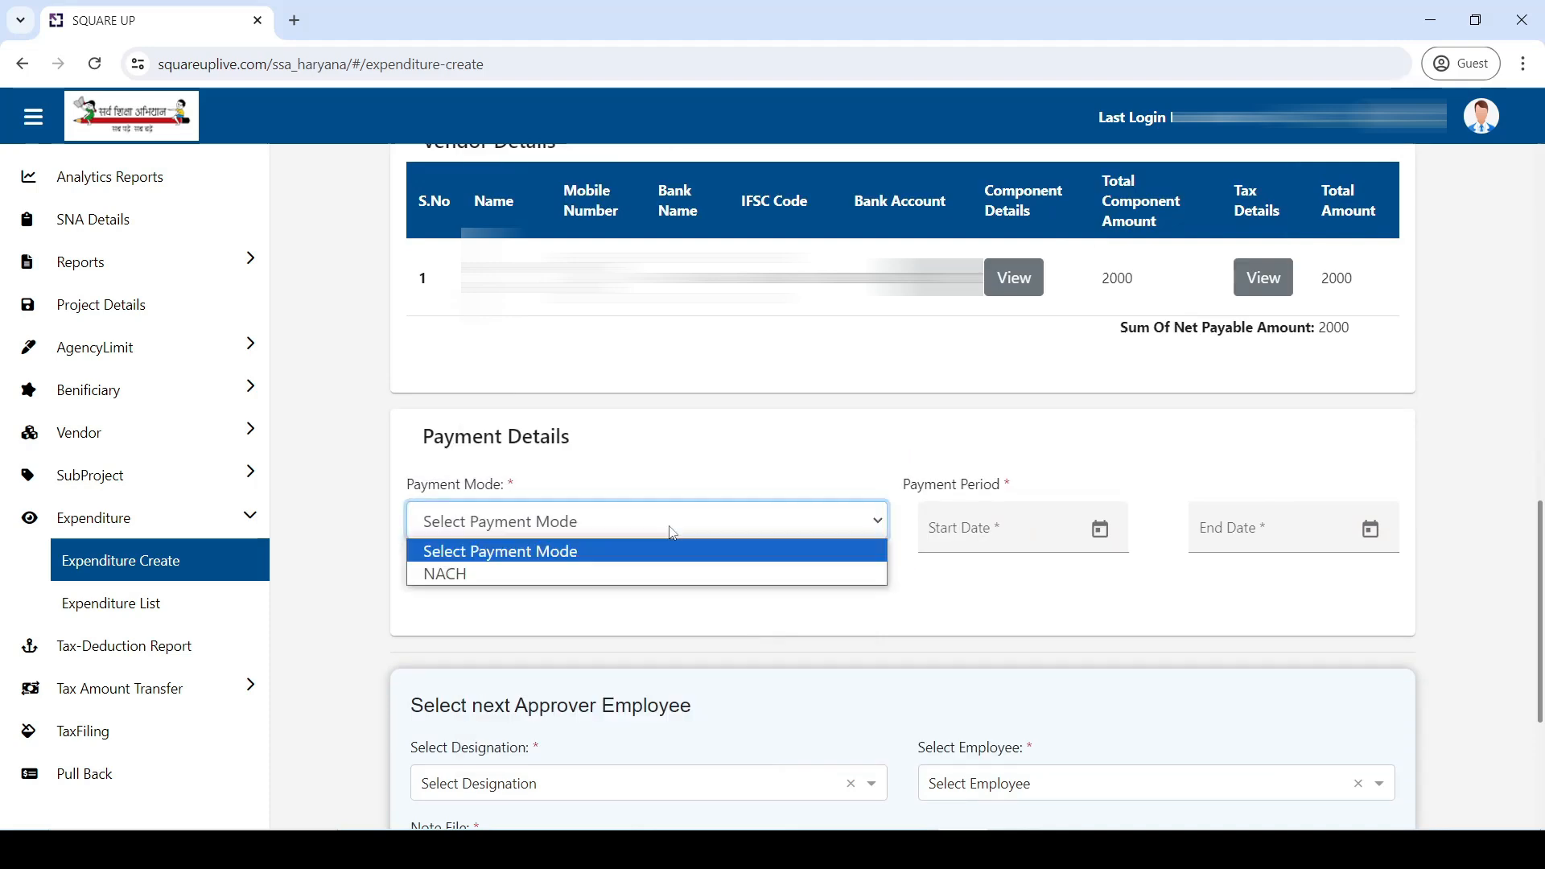
left_click(672, 574)
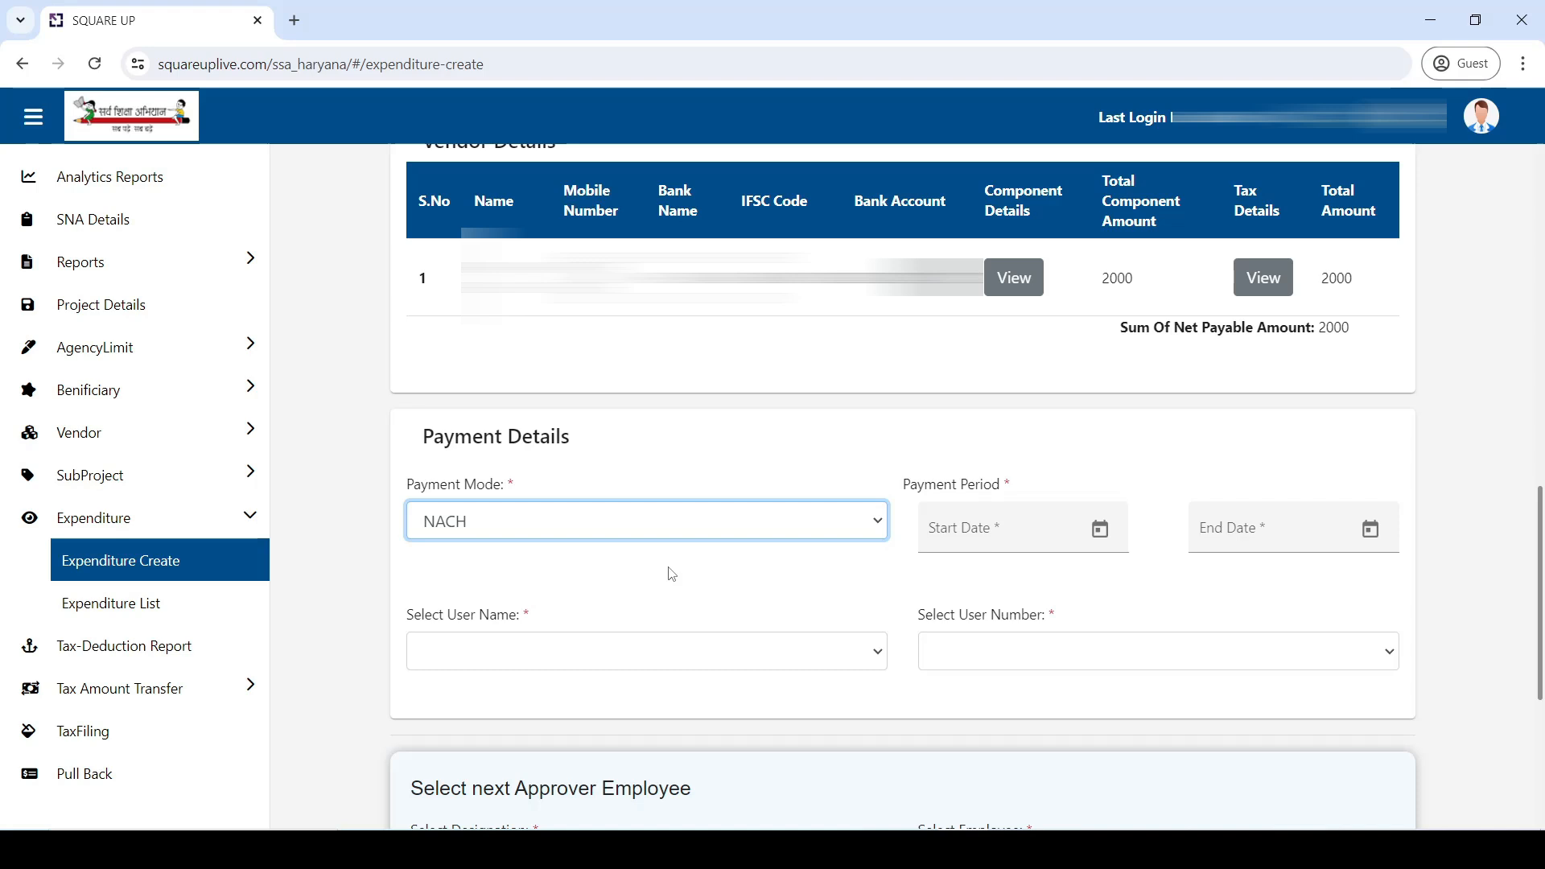
left_click(1100, 531)
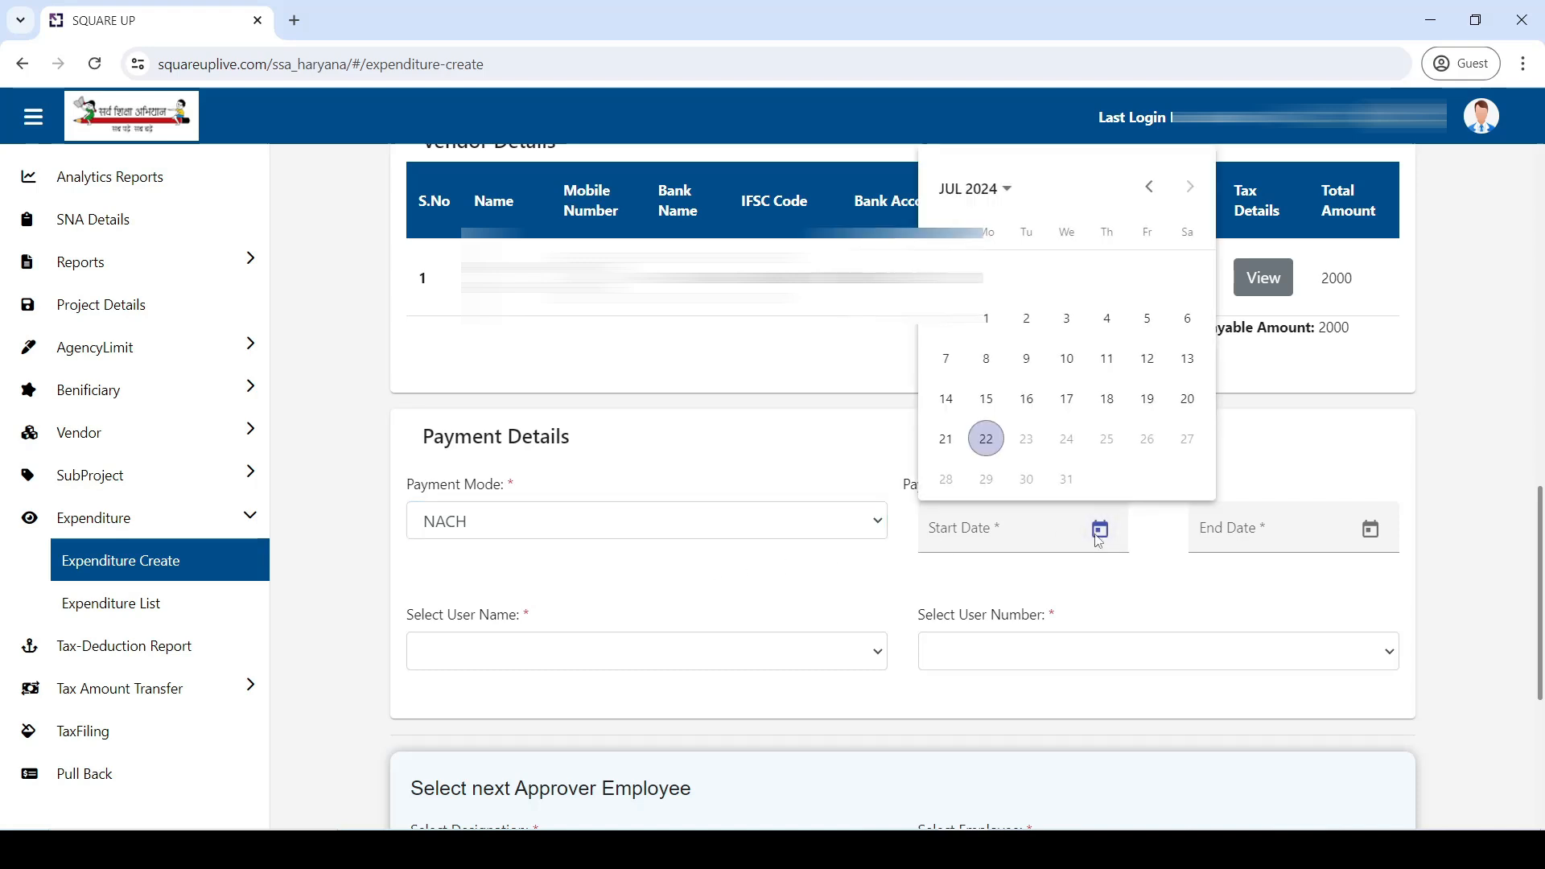
left_click(988, 439)
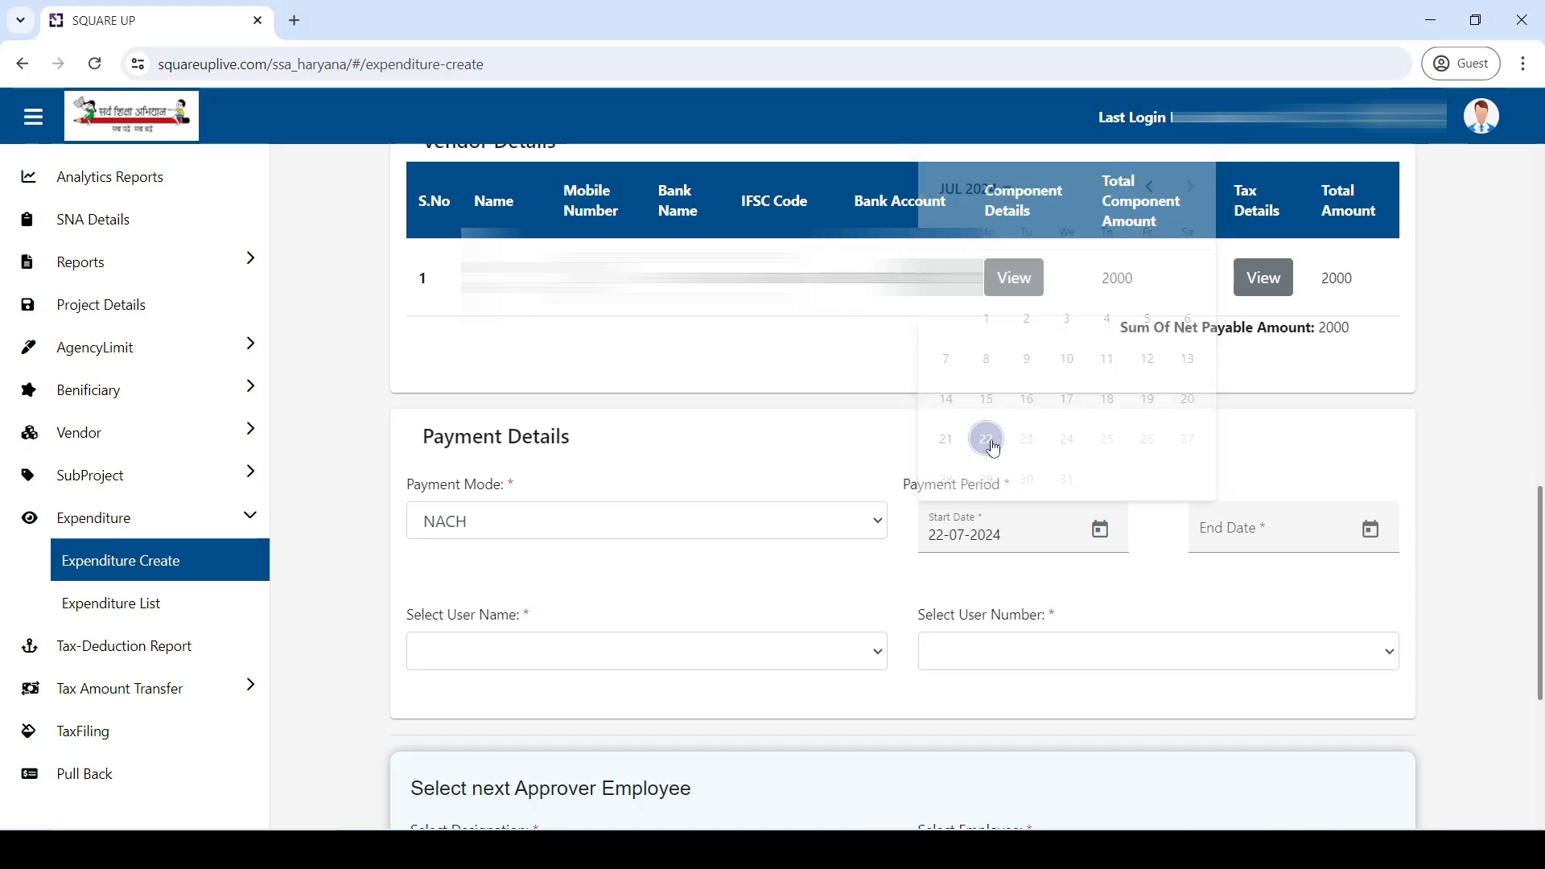
left_click(1372, 531)
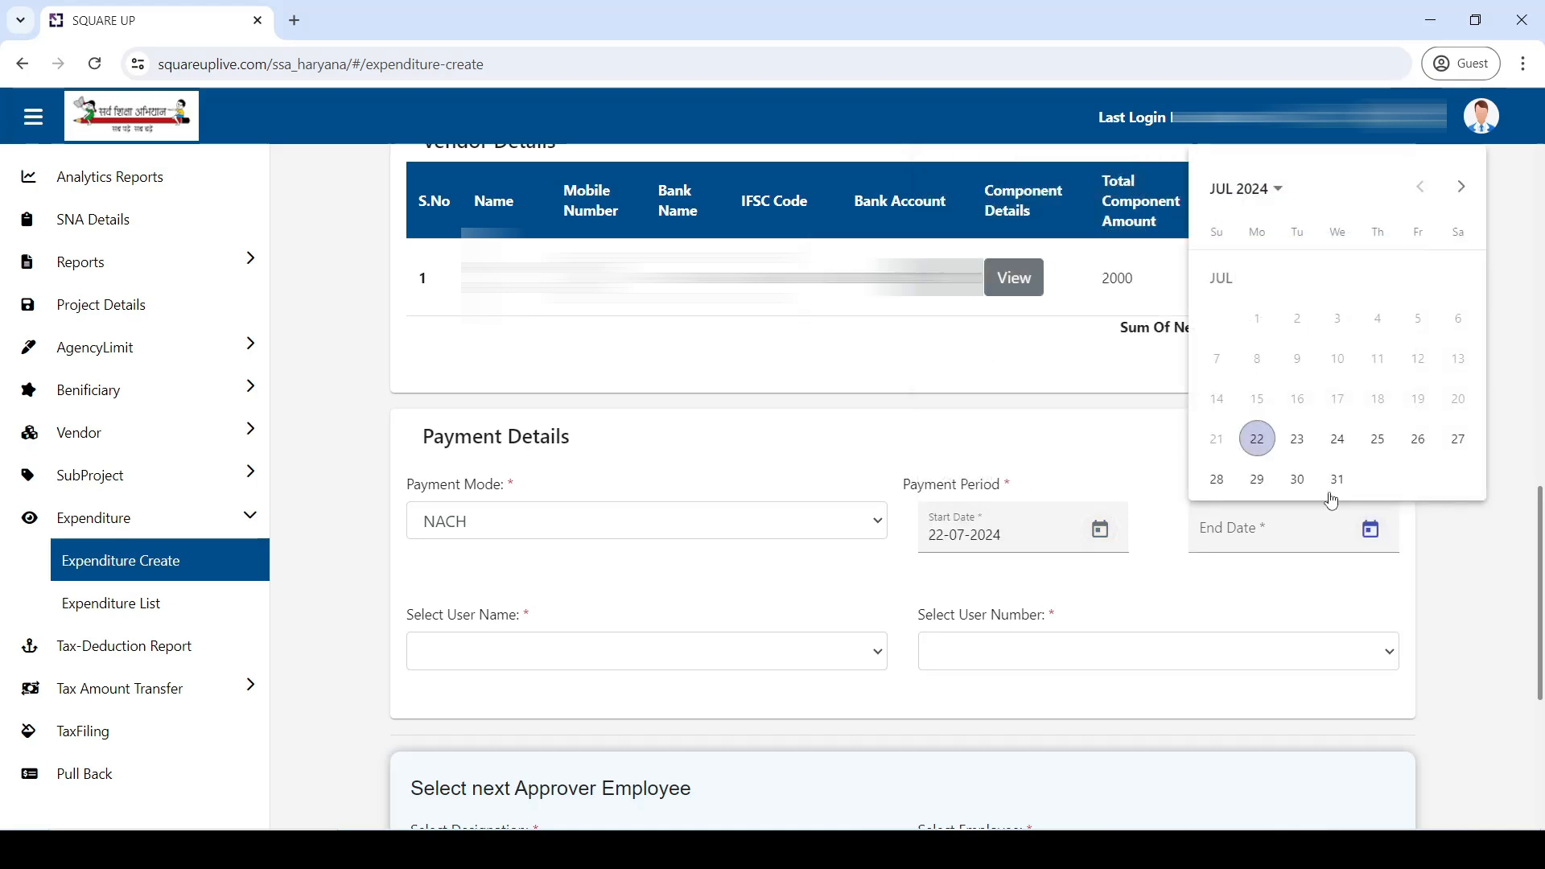
left_click(1304, 454)
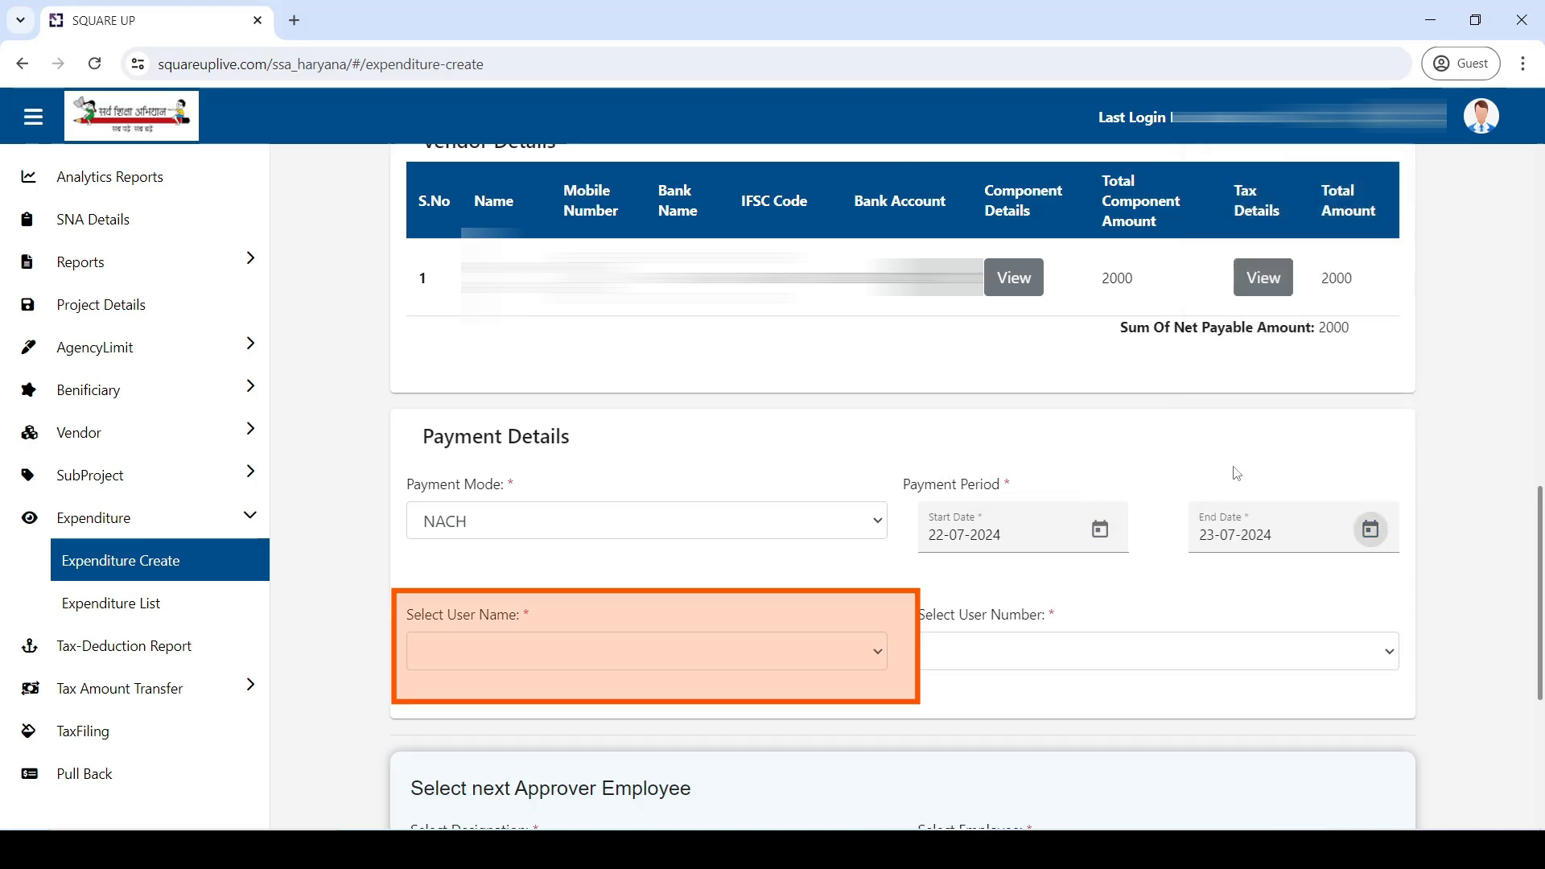
- Choose user name HARYANA SCHOOL SHIKSHA PARIYOJNA PARISHA and its NACH user number
left_click(770, 669)
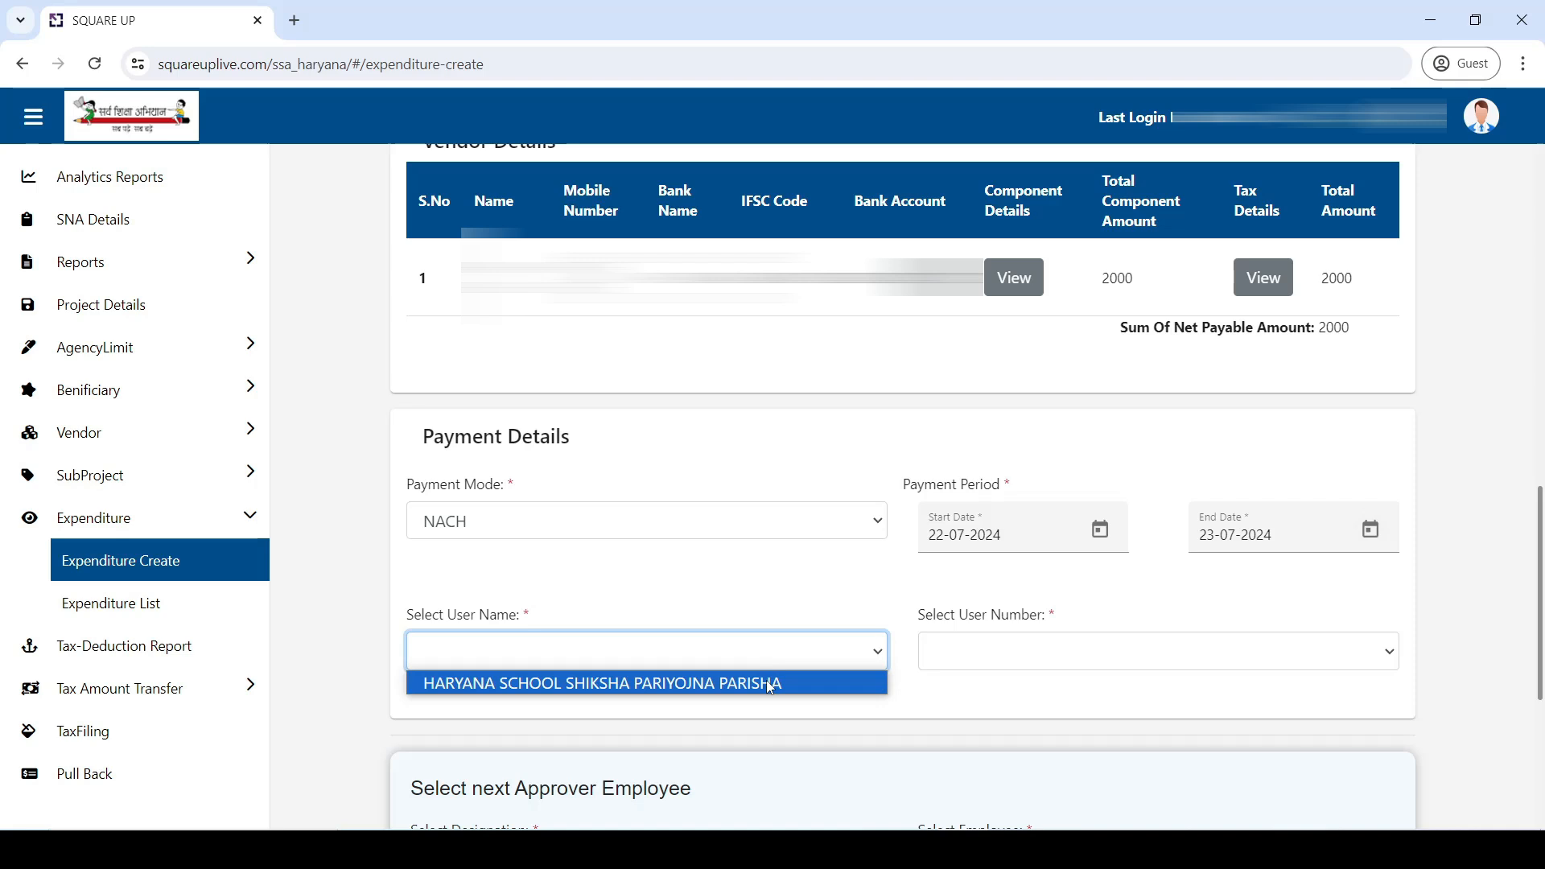
left_click(770, 684)
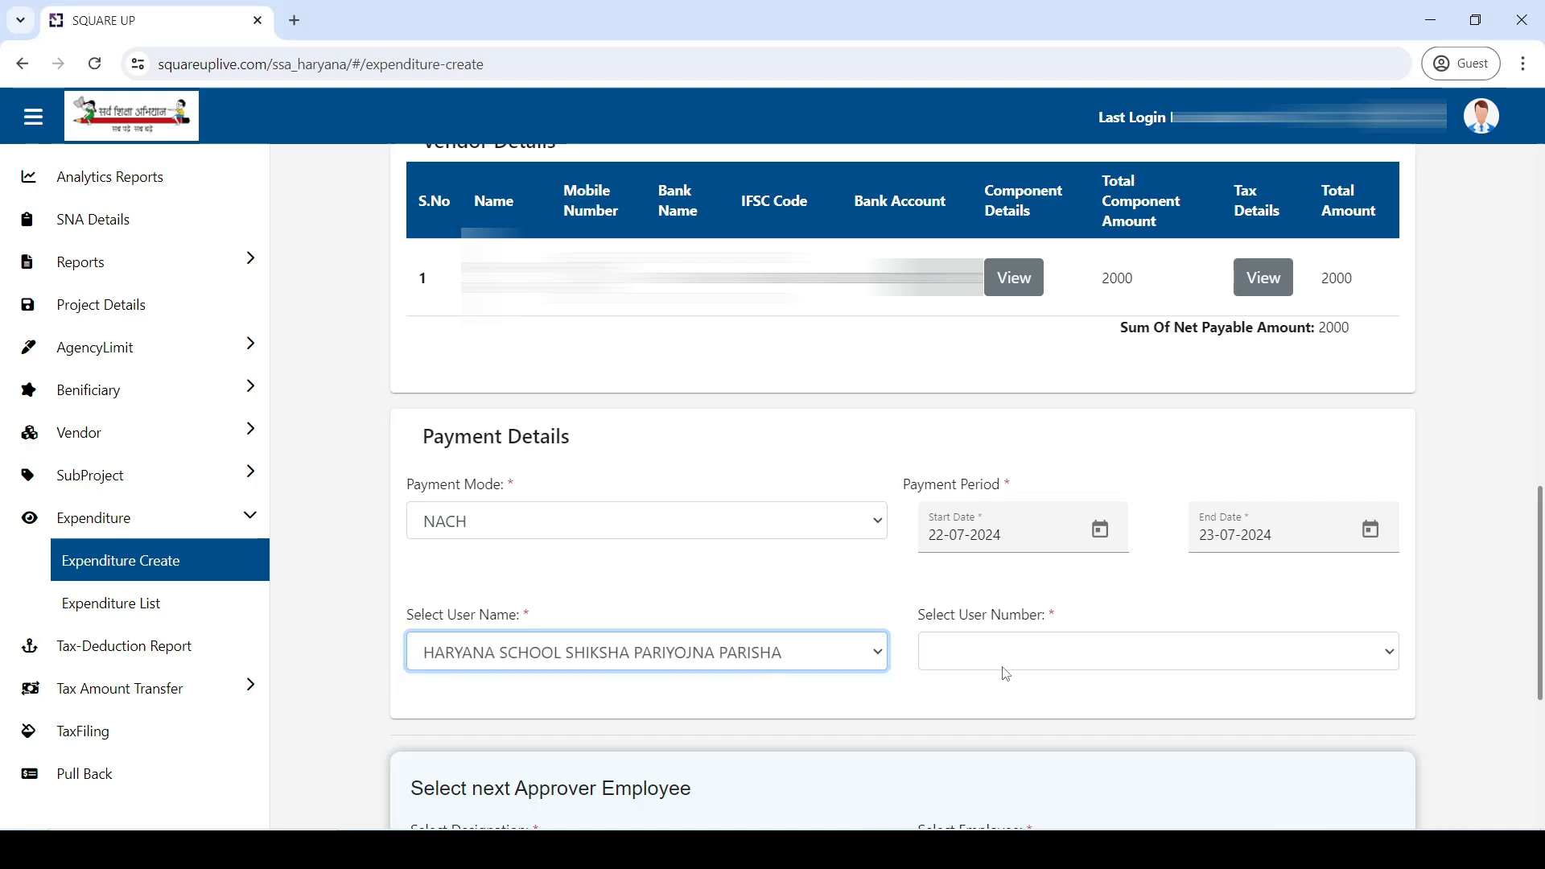
left_click(1042, 665)
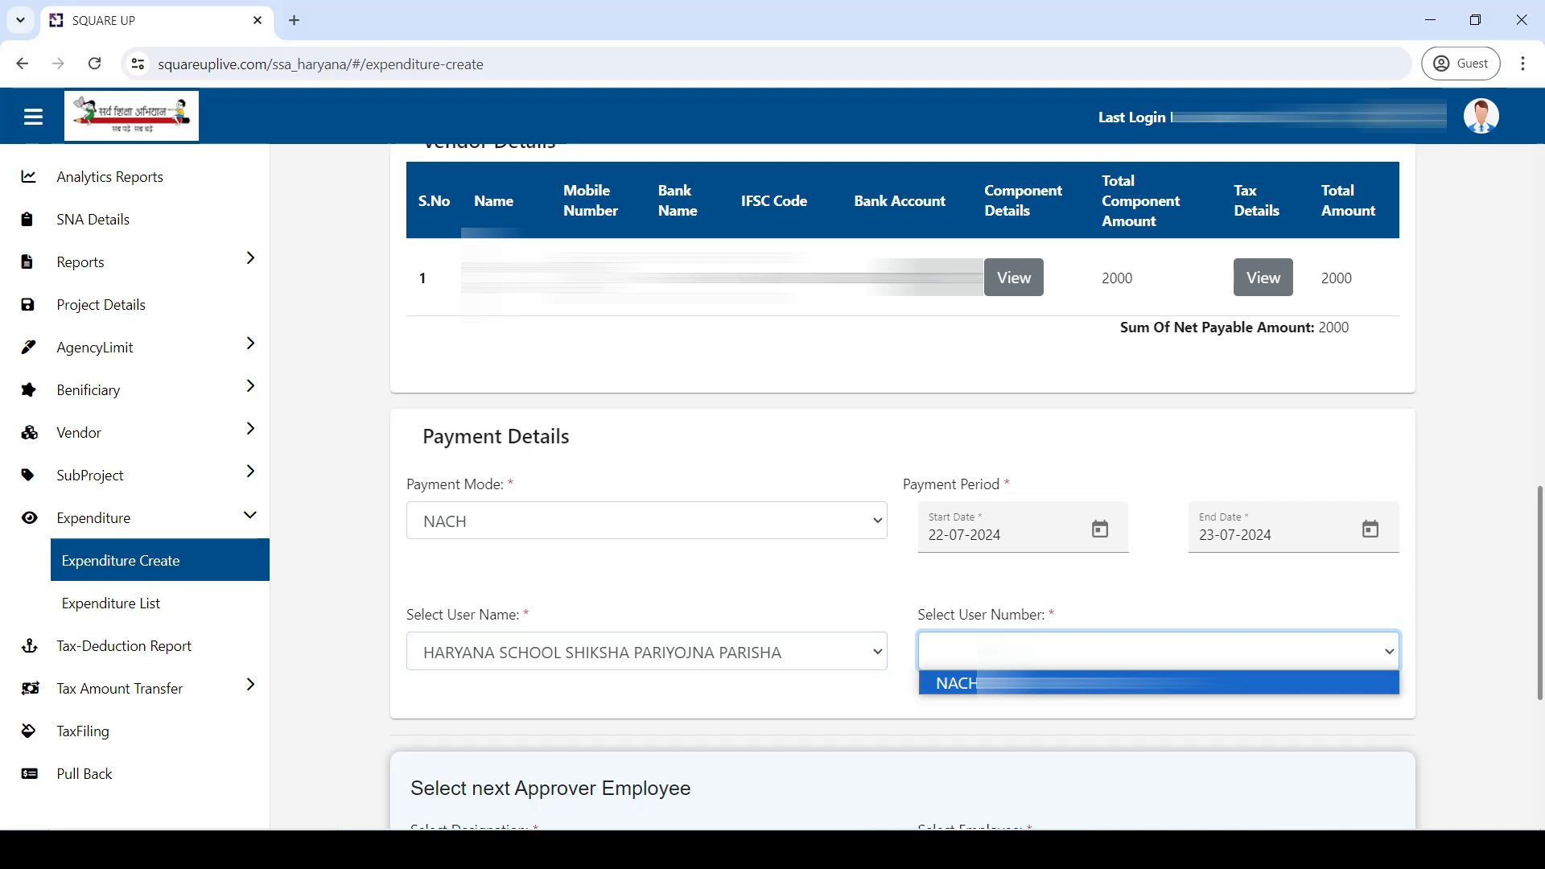
left_click(1046, 683)
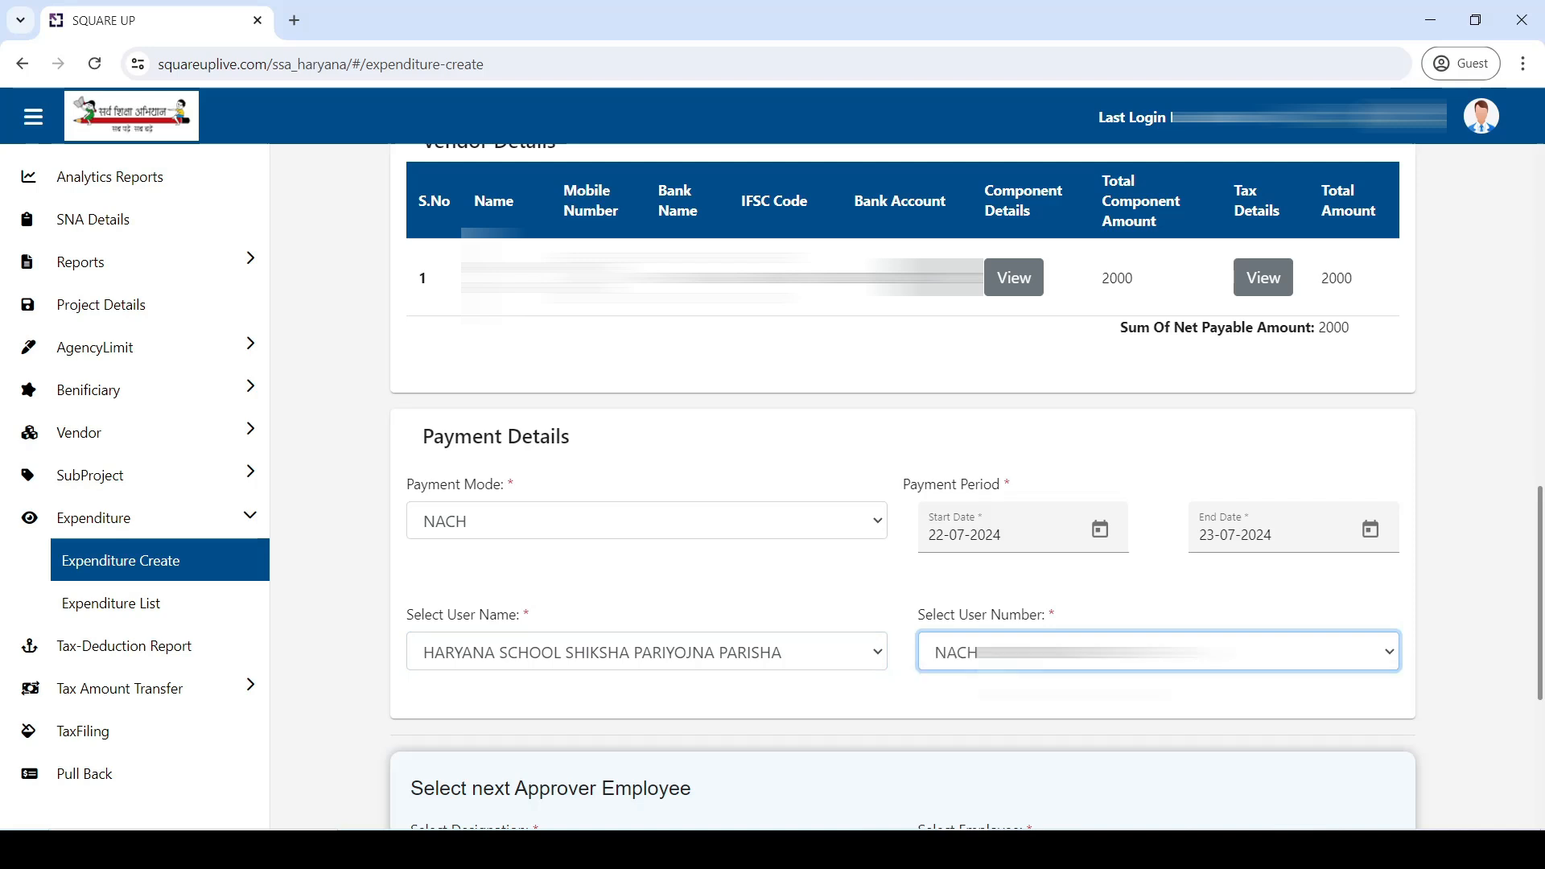
- Route the expenditure to SMC President, picking the second listed employee as next approver
scroll(901, 483, "down", 4)
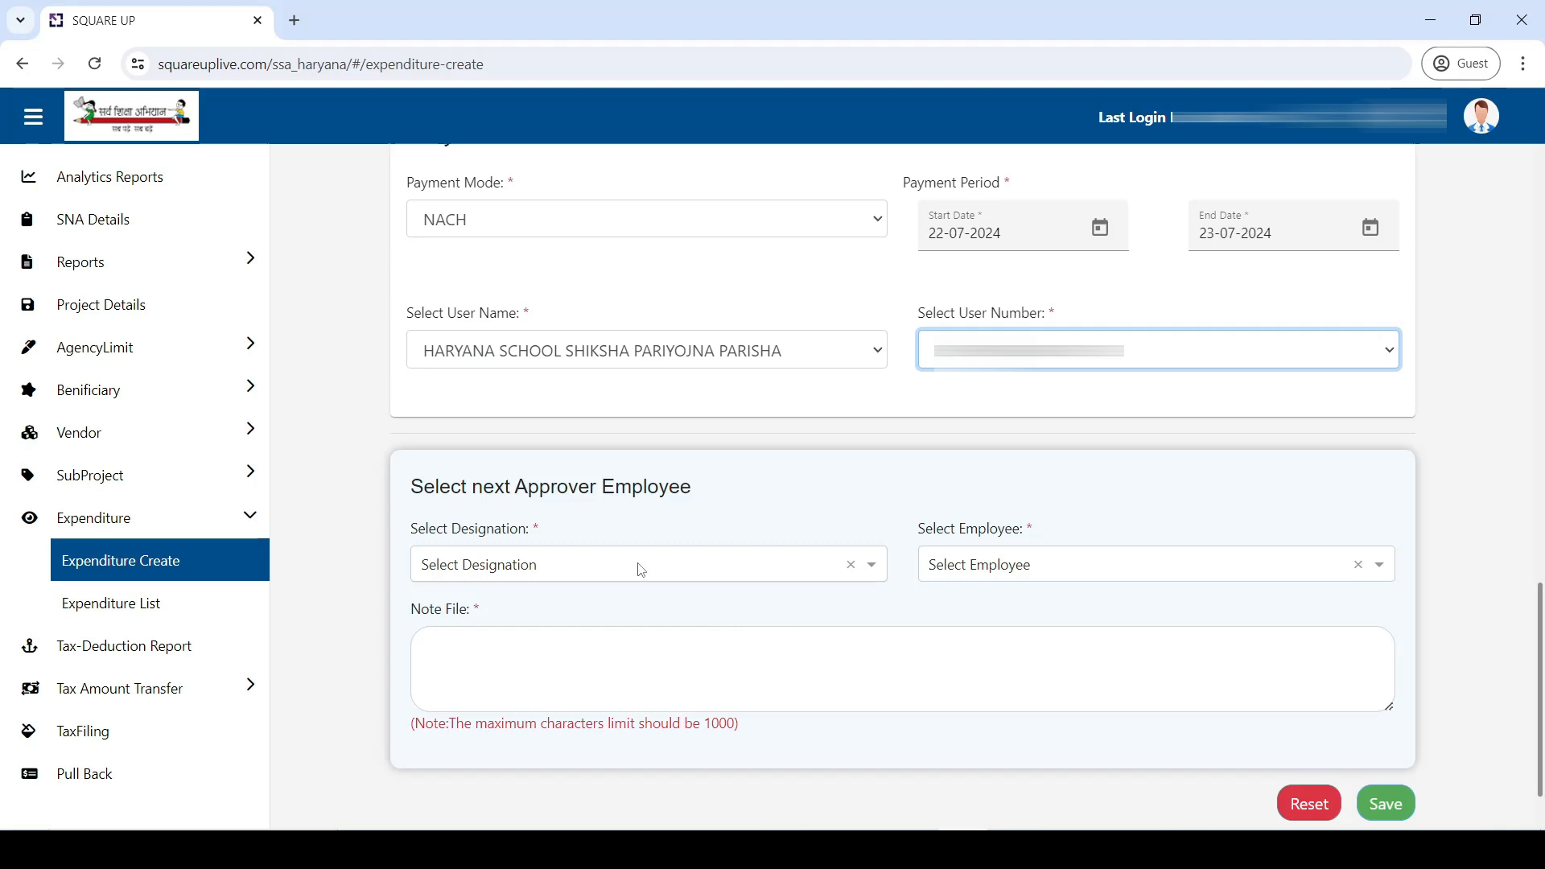
left_click(641, 570)
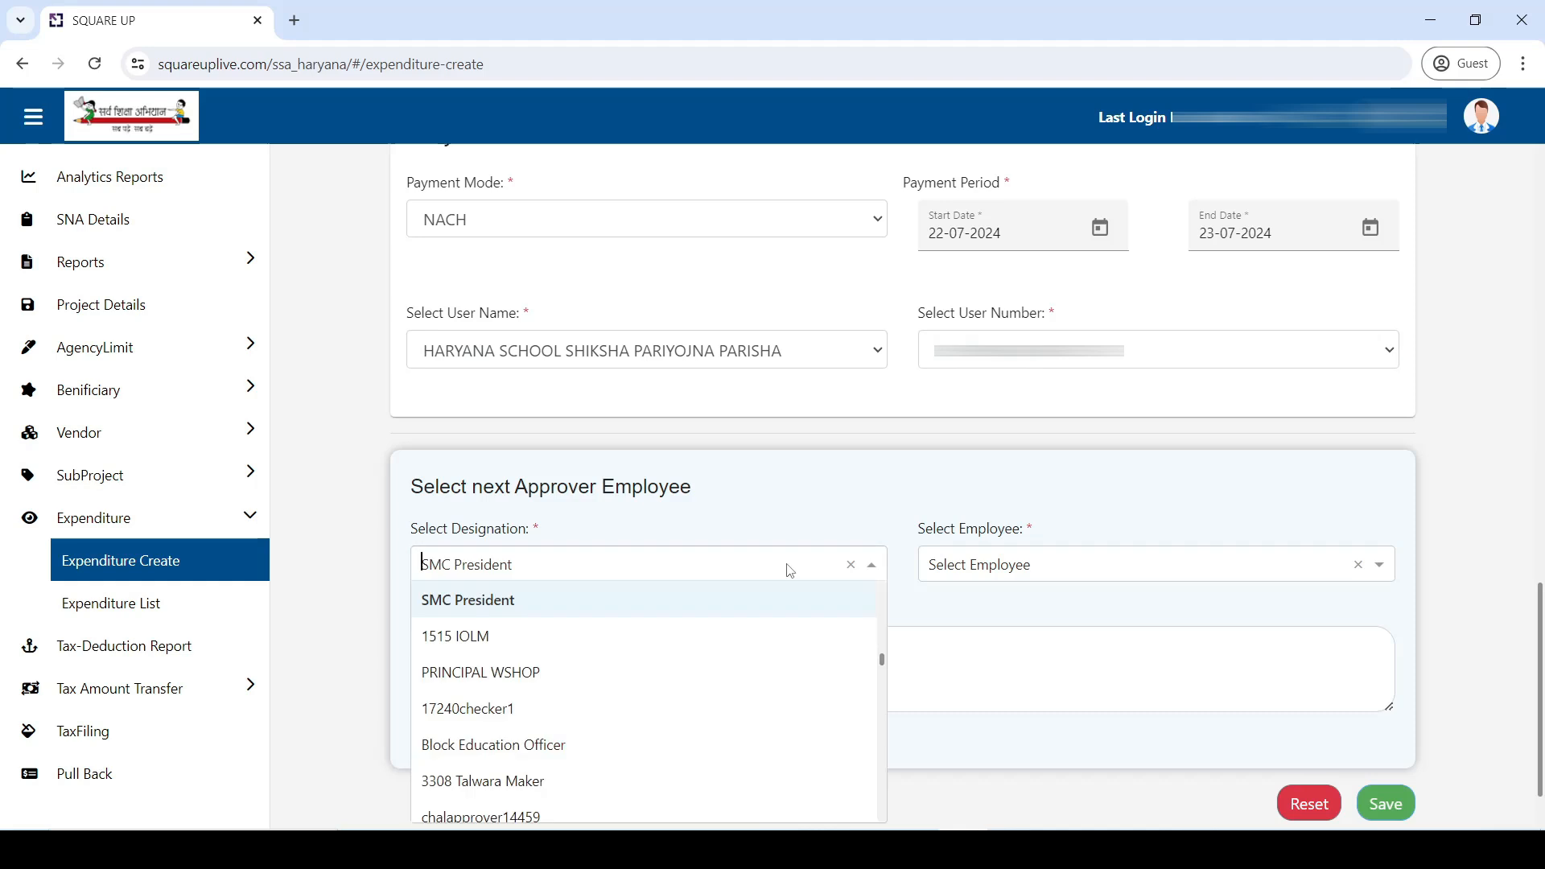
type("SMC PRES")
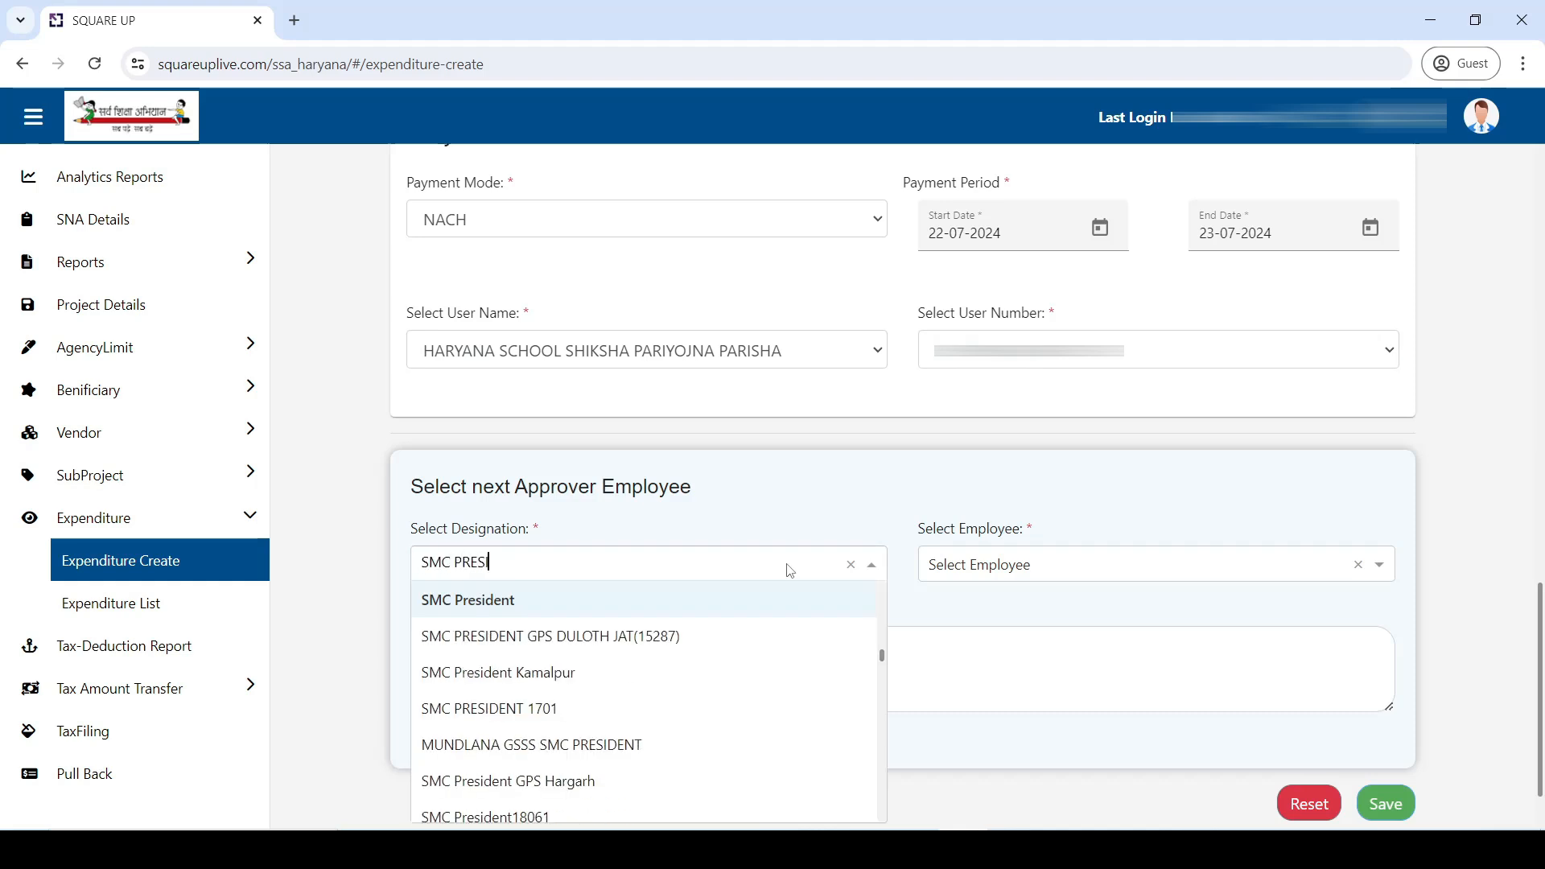
type("IDENT")
scroll(711, 688, "down", 6)
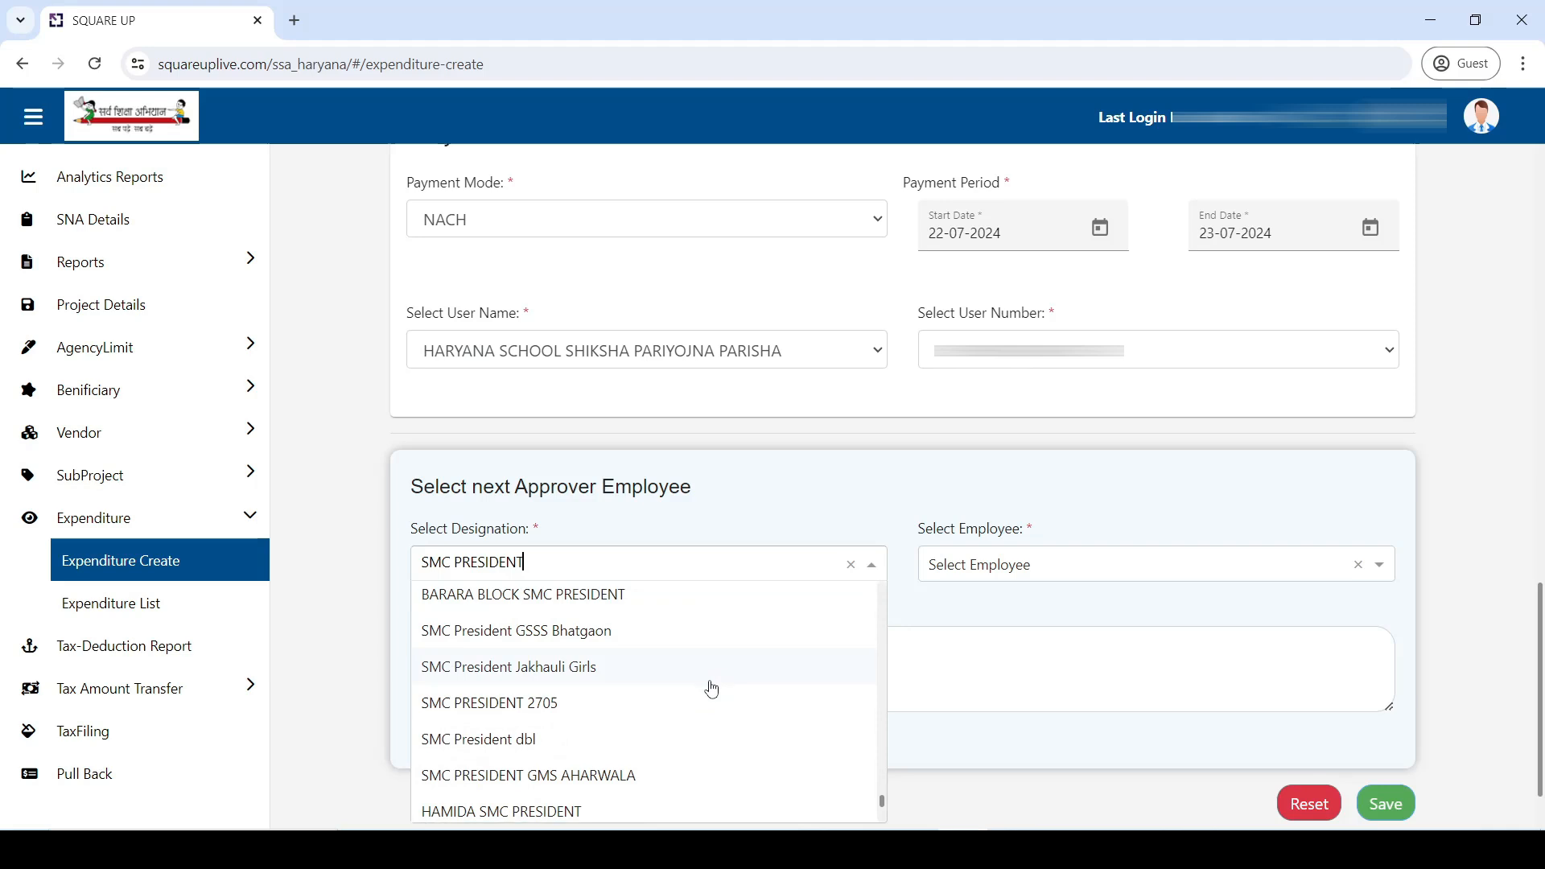
scroll(709, 688, "down", 3)
left_click(580, 755)
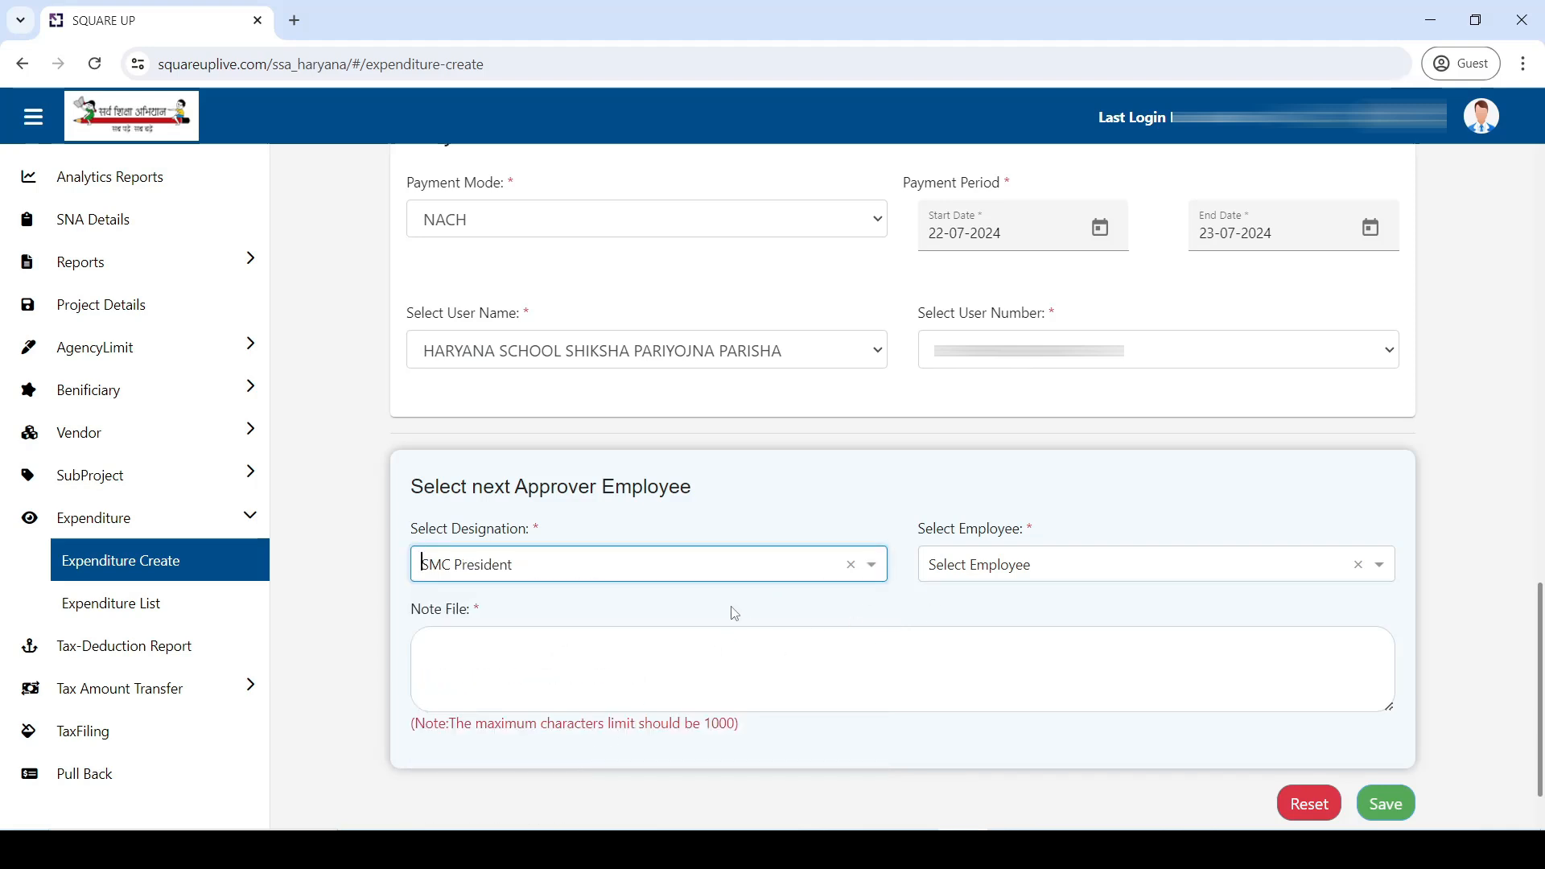
left_click(1001, 572)
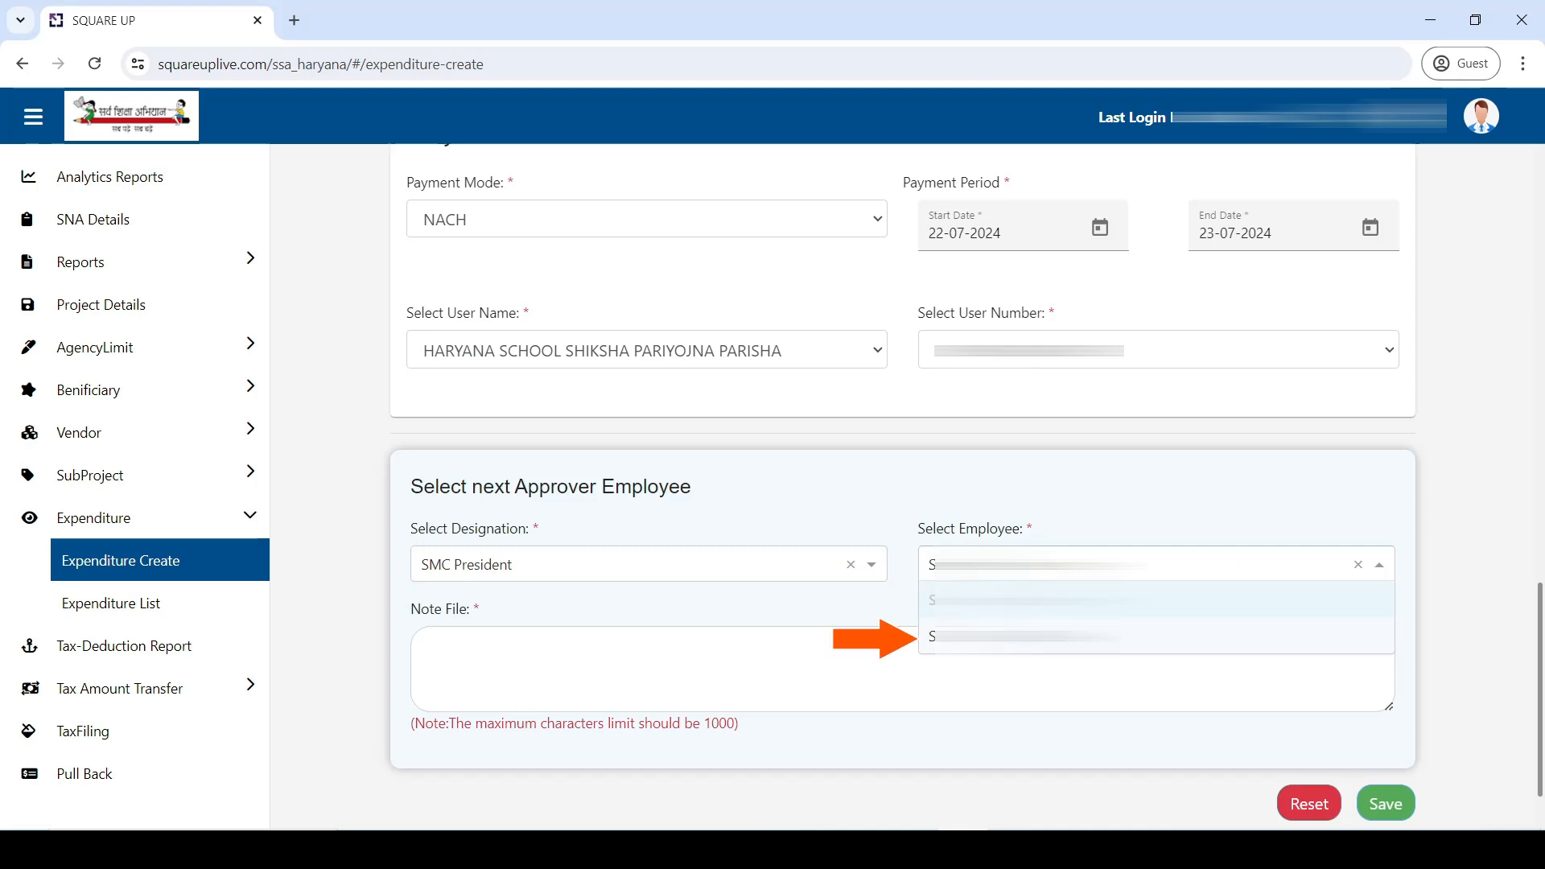
left_click(1000, 637)
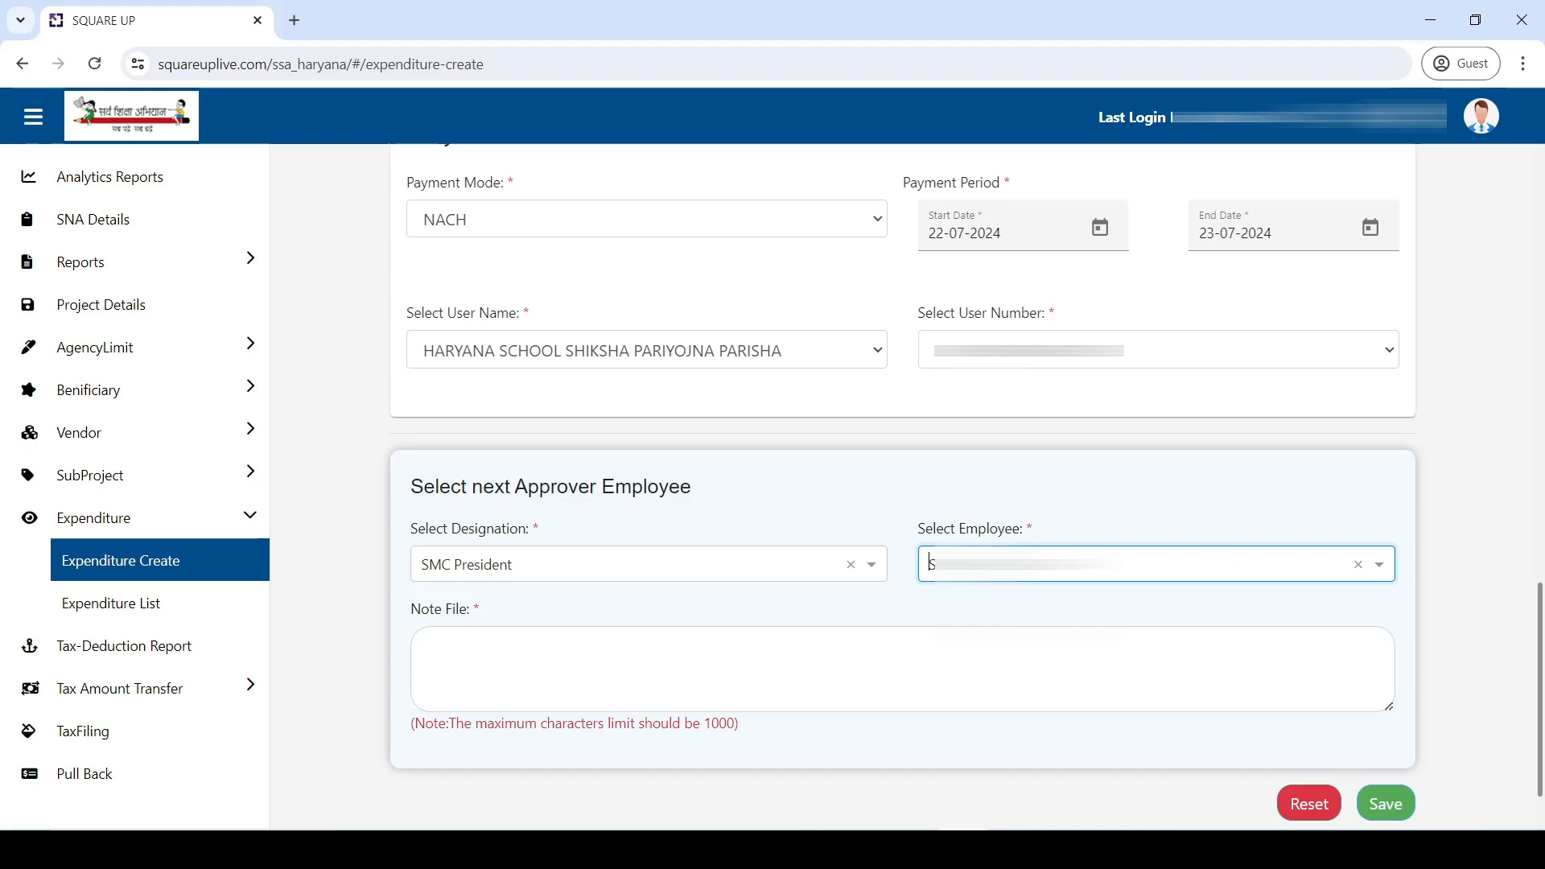
- Add the note 'DETAILS OK' and save the expenditure as submitted
left_click(788, 682)
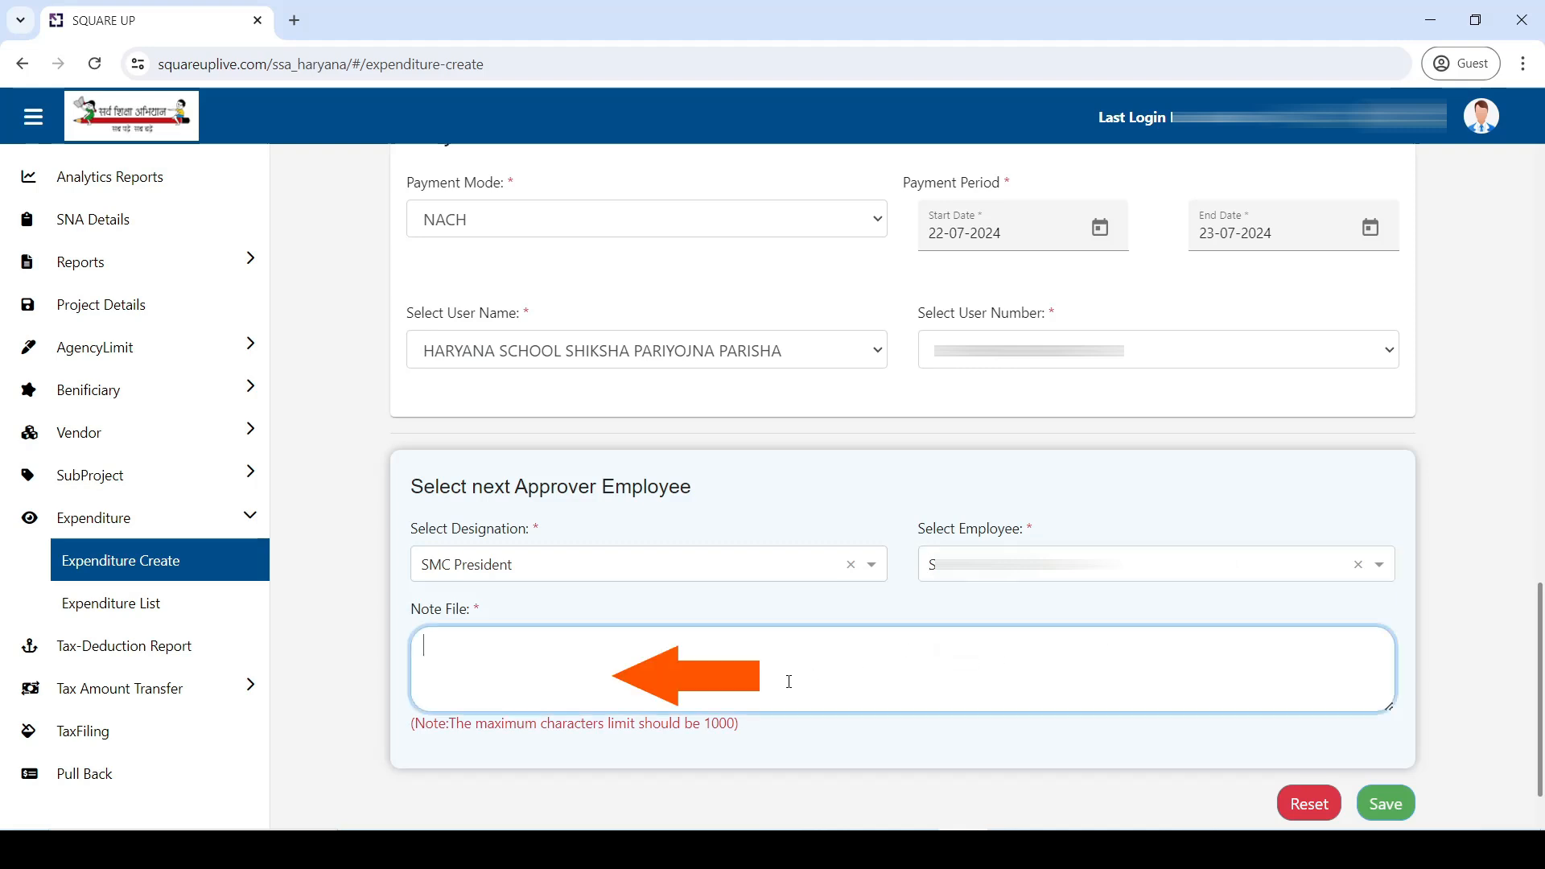
type("DETAILS OK")
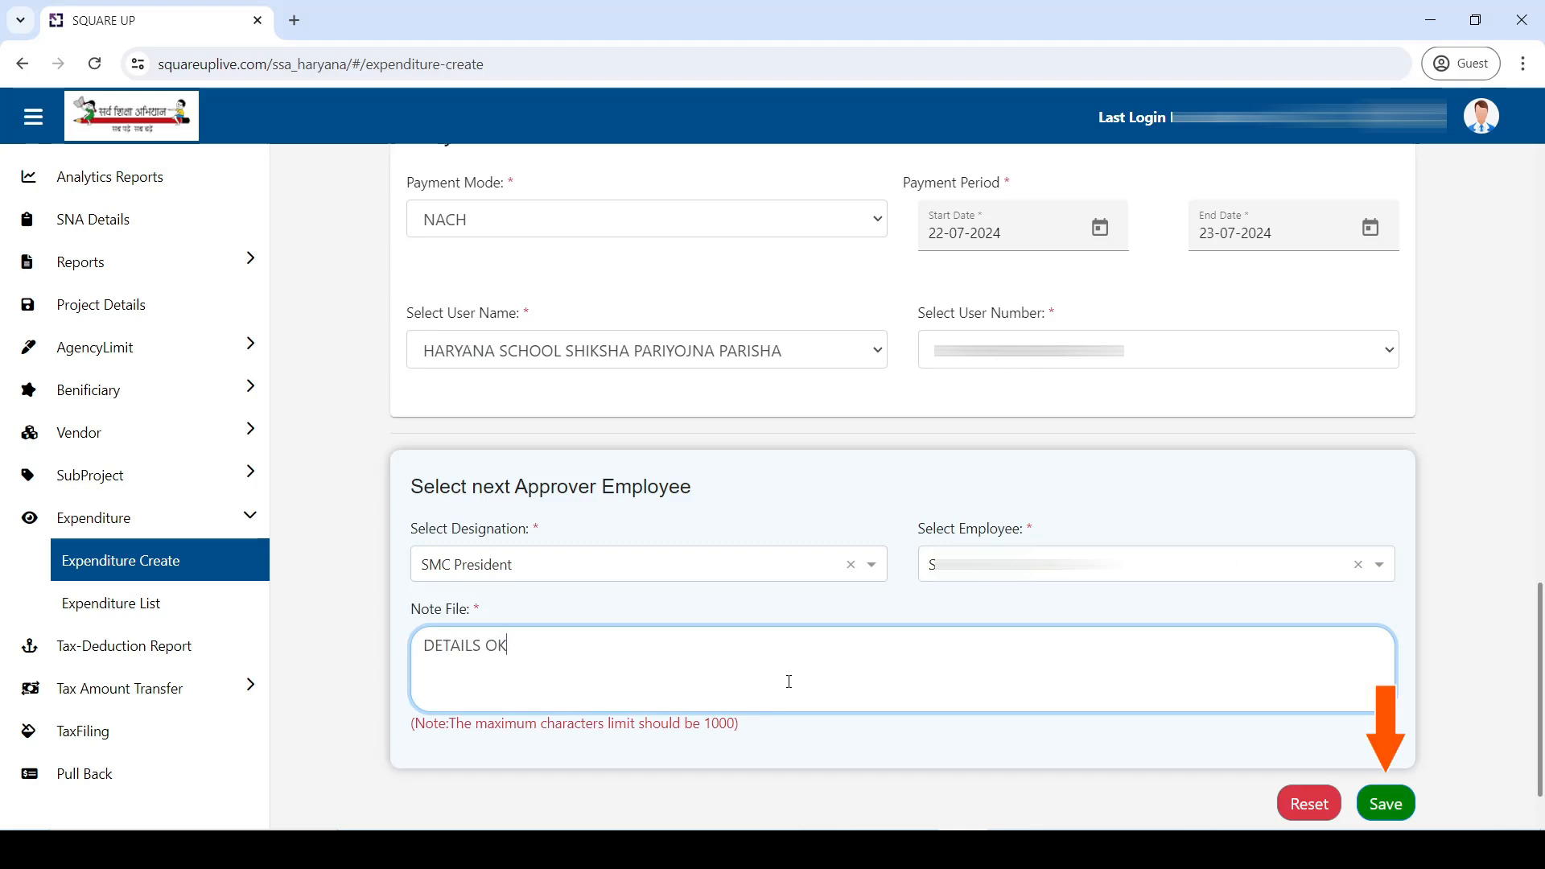
left_click(1381, 813)
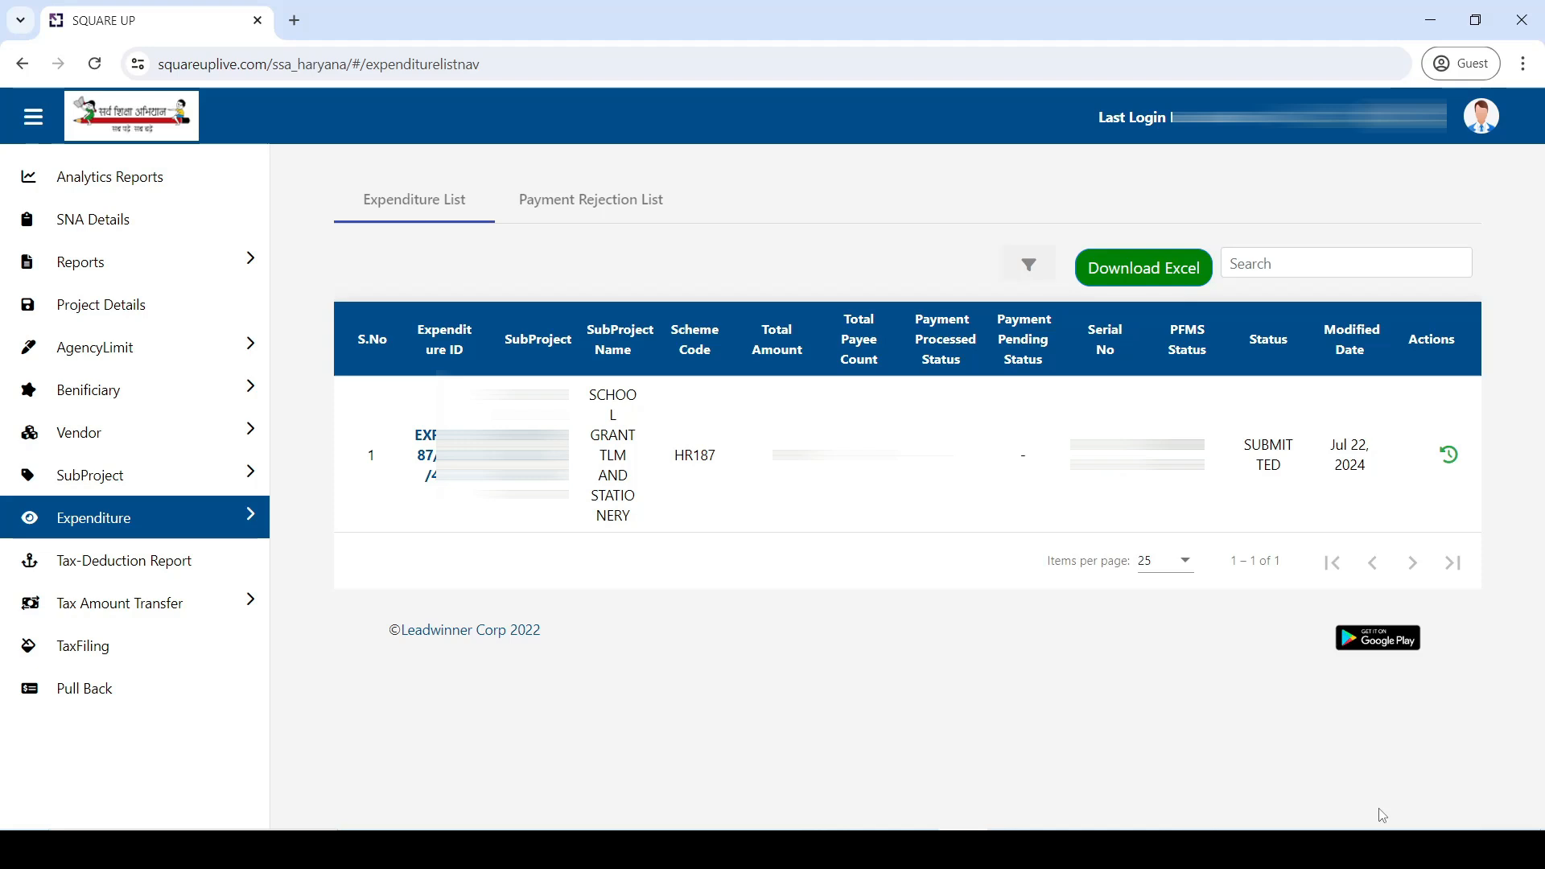
- Switch to the next approver's account and list the submitted HR187 expenditure dated Jul 22, 2024
left_click(1469, 114)
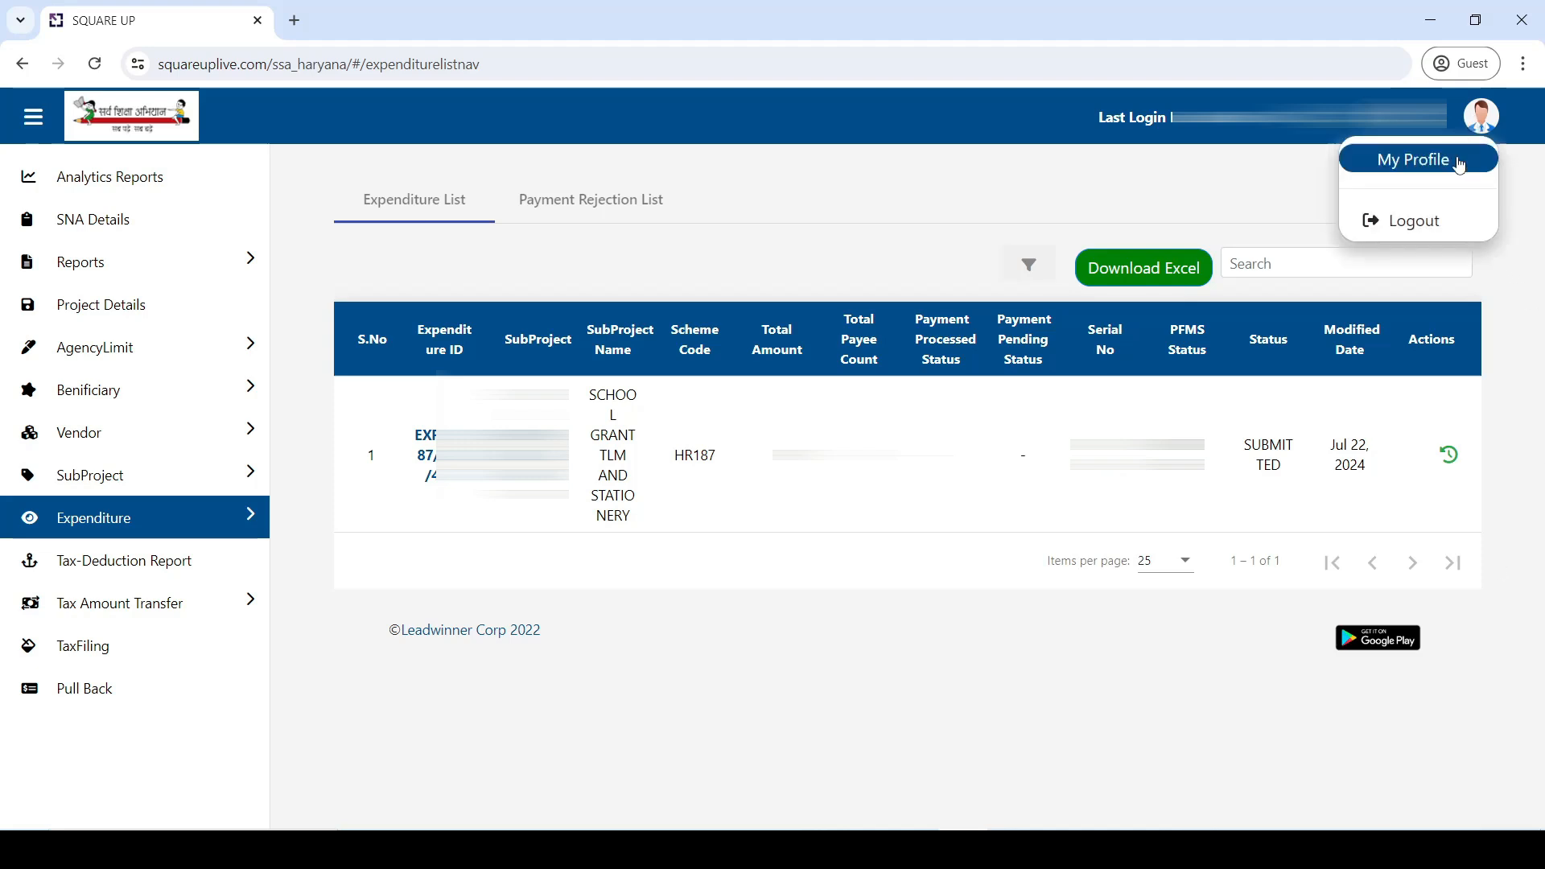
left_click(1431, 225)
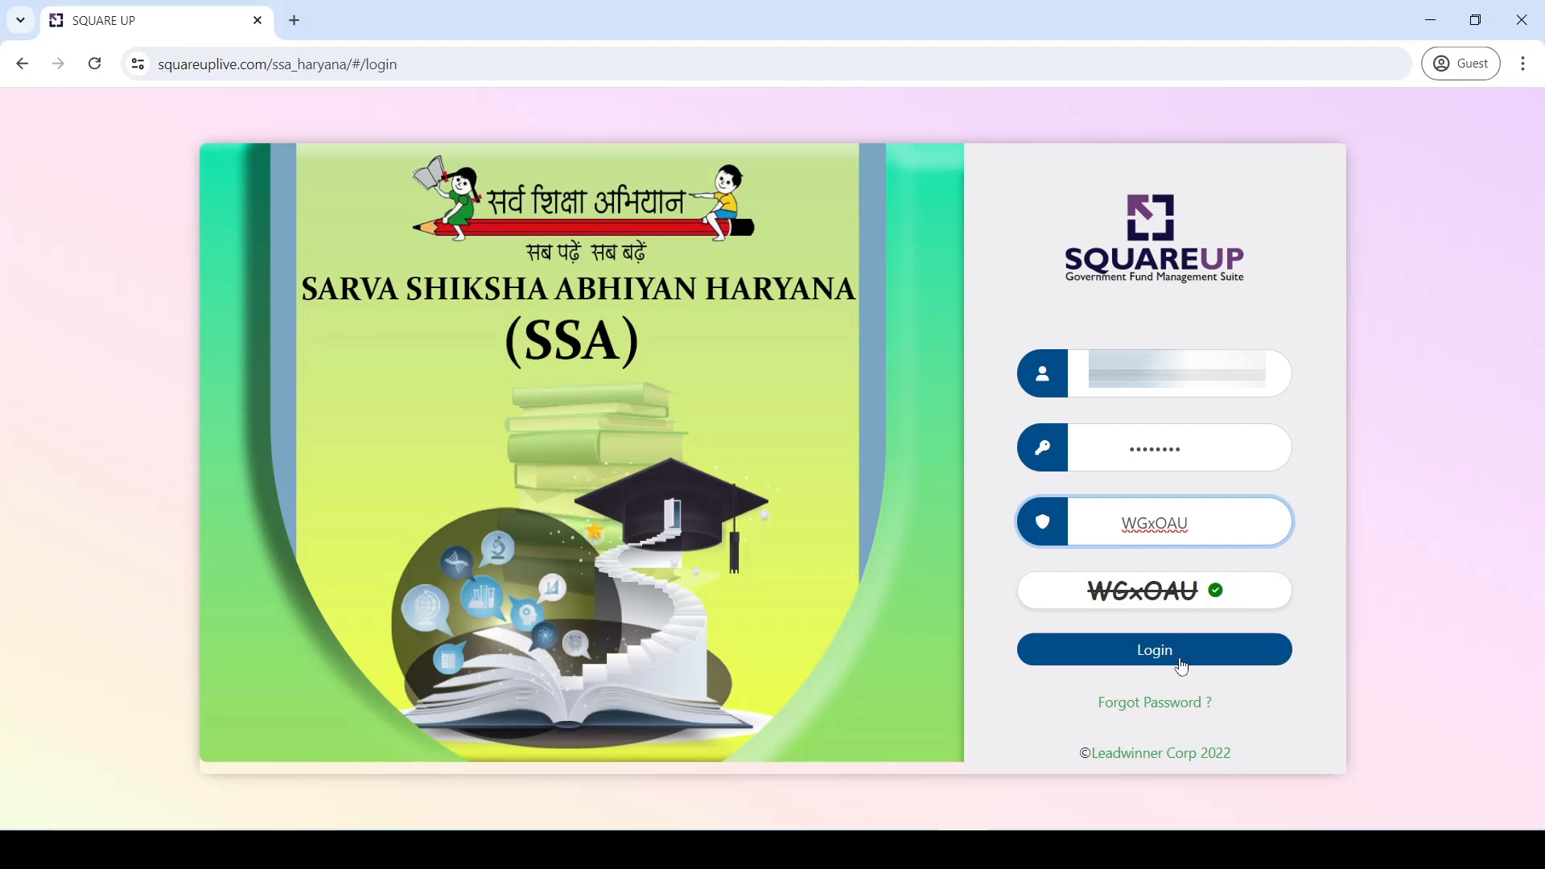
left_click(1182, 666)
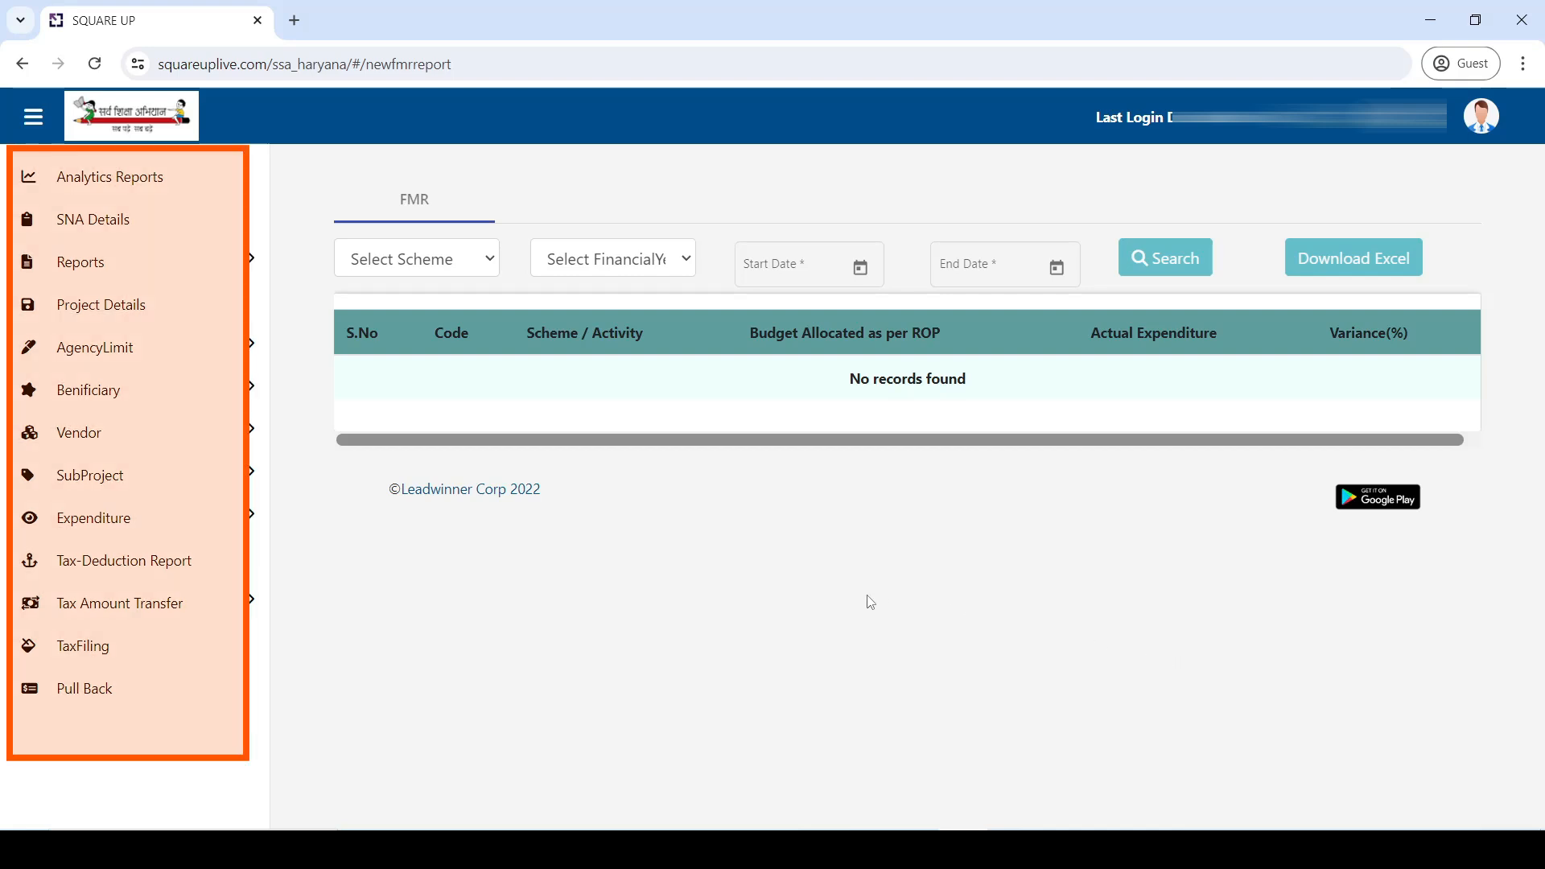
left_click(214, 538)
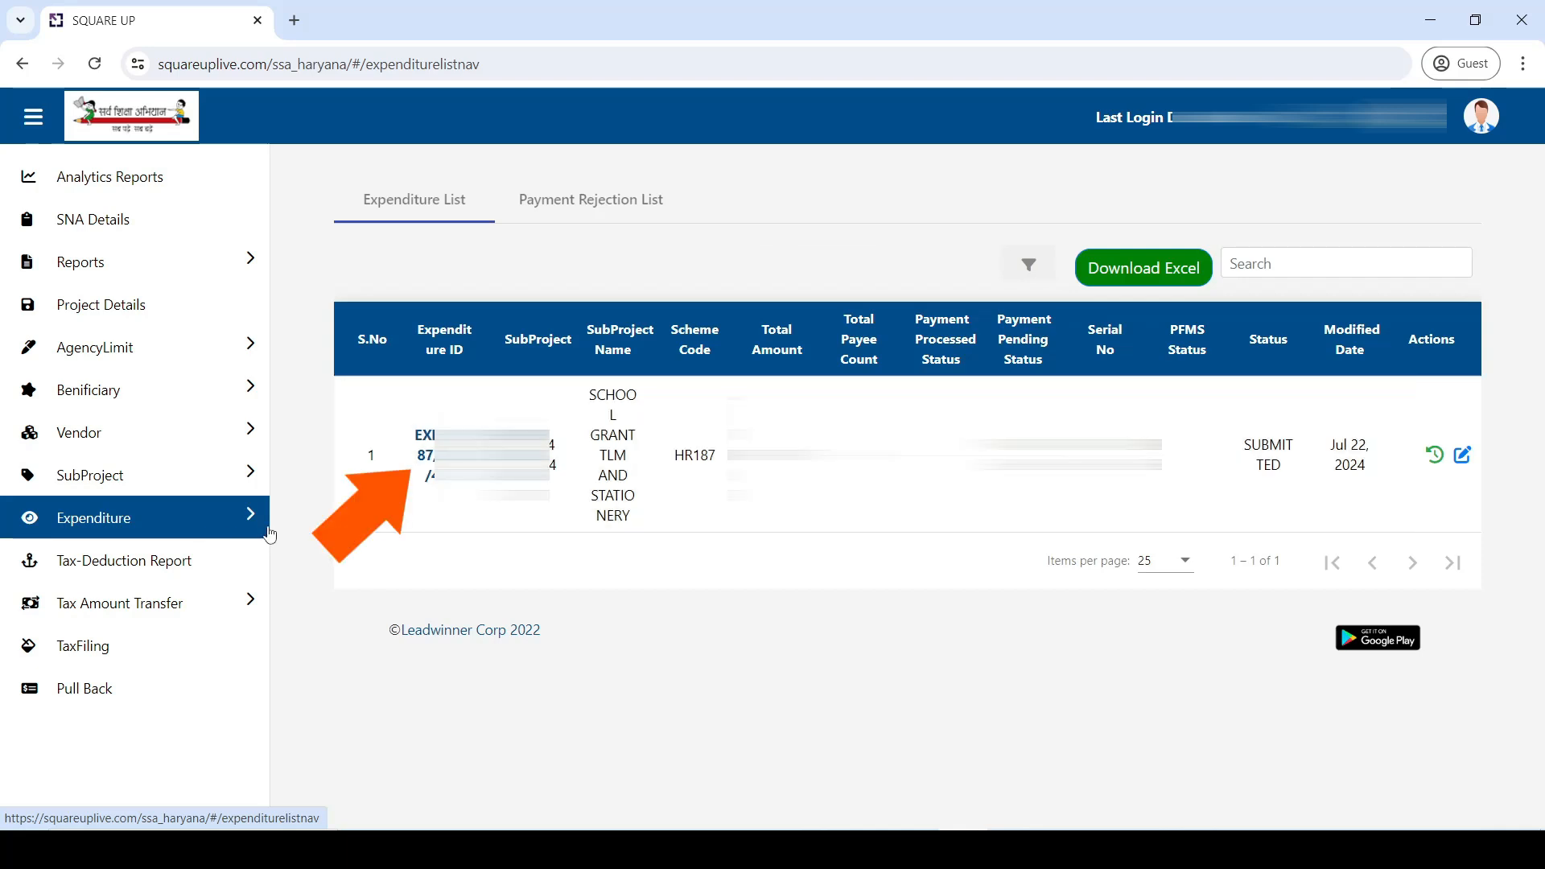
- Open the submitted ₹2,000 expenditure's details and scroll down to the Select Transaction type panel
left_click(427, 456)
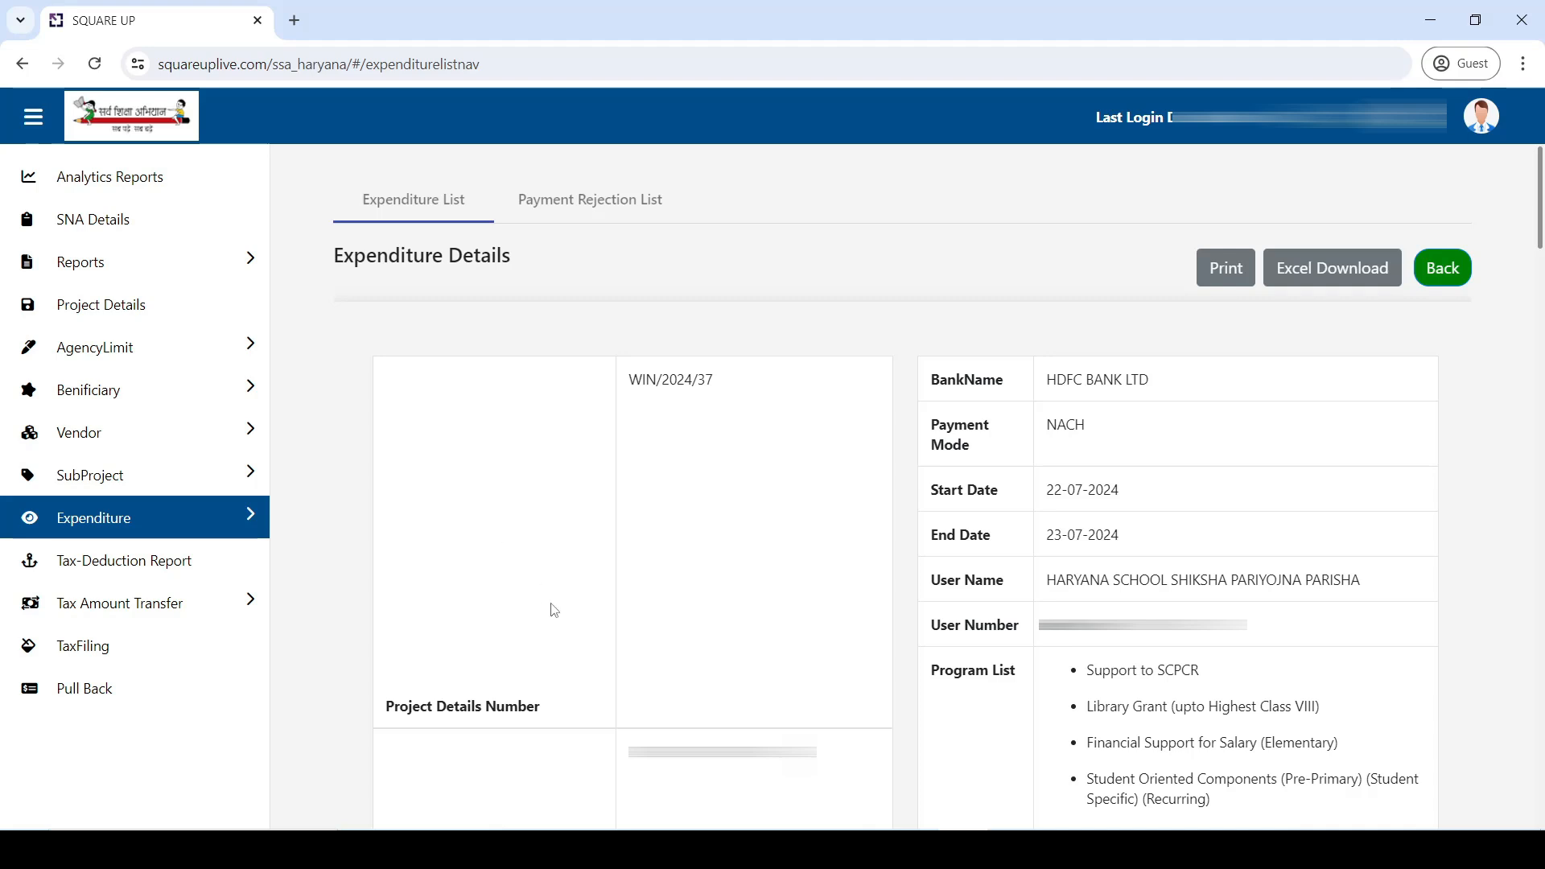
scroll(554, 610, "down", 5)
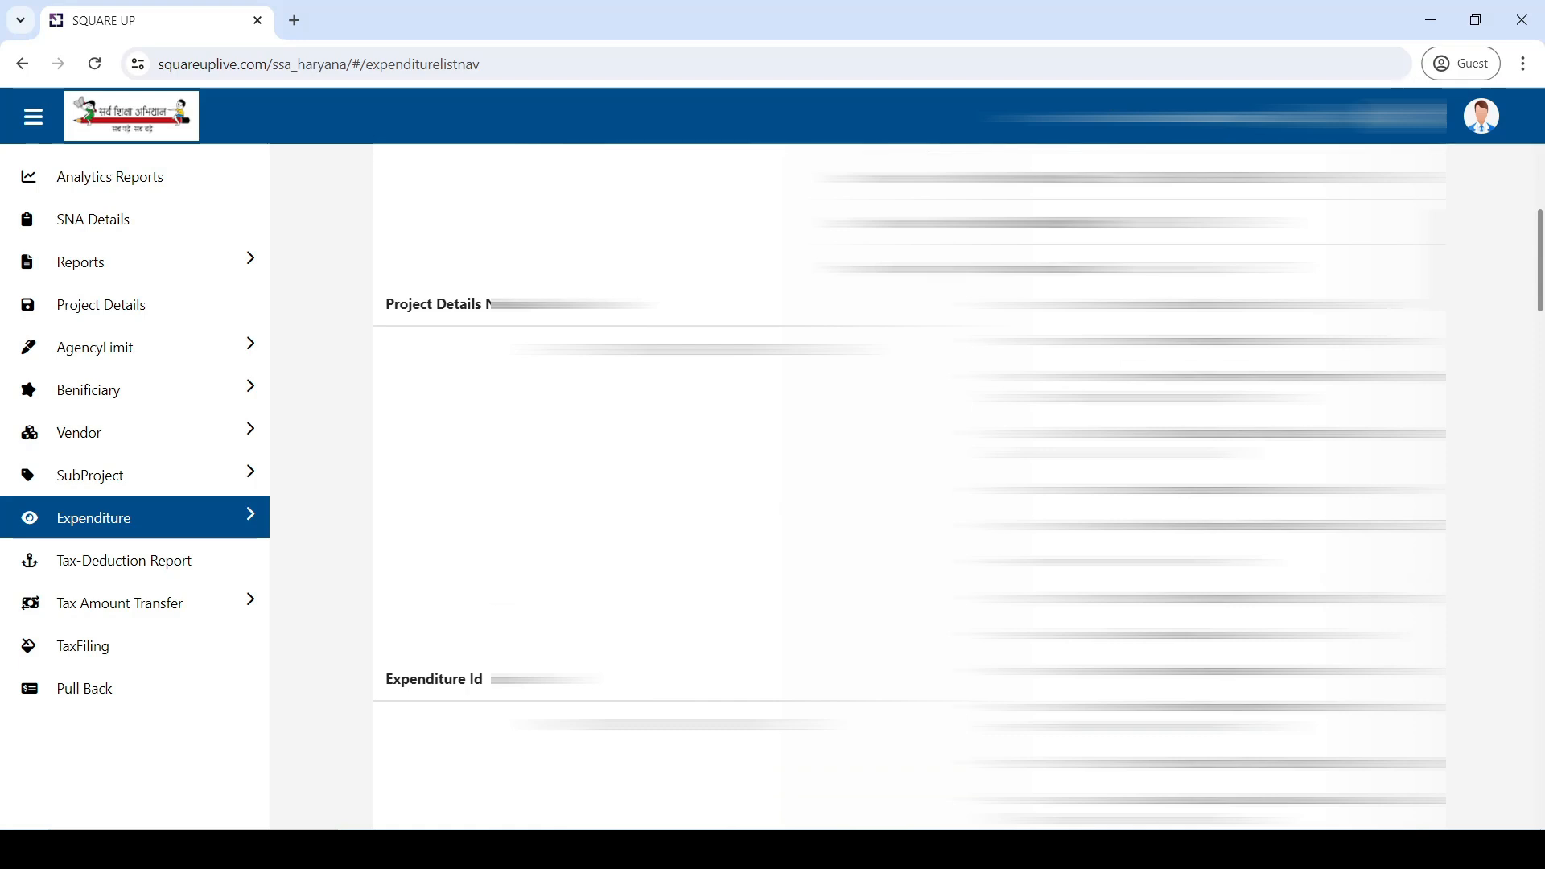
left_click_drag(1542, 280, 1543, 776)
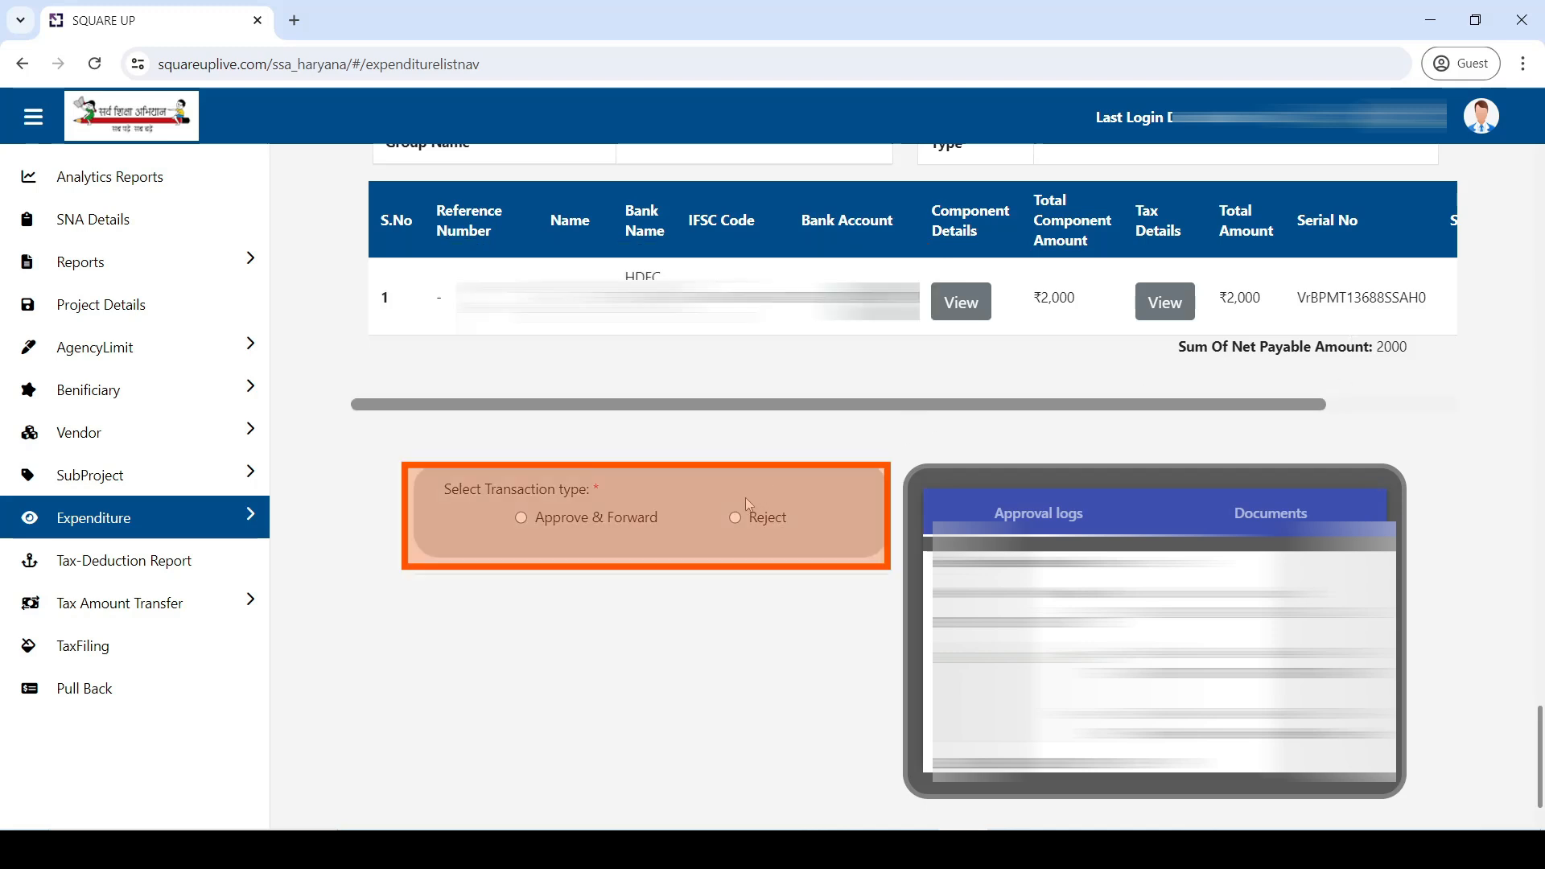
- Choose Approve & Forward with ESHM designation and the second listed employee as next approver
left_click(522, 519)
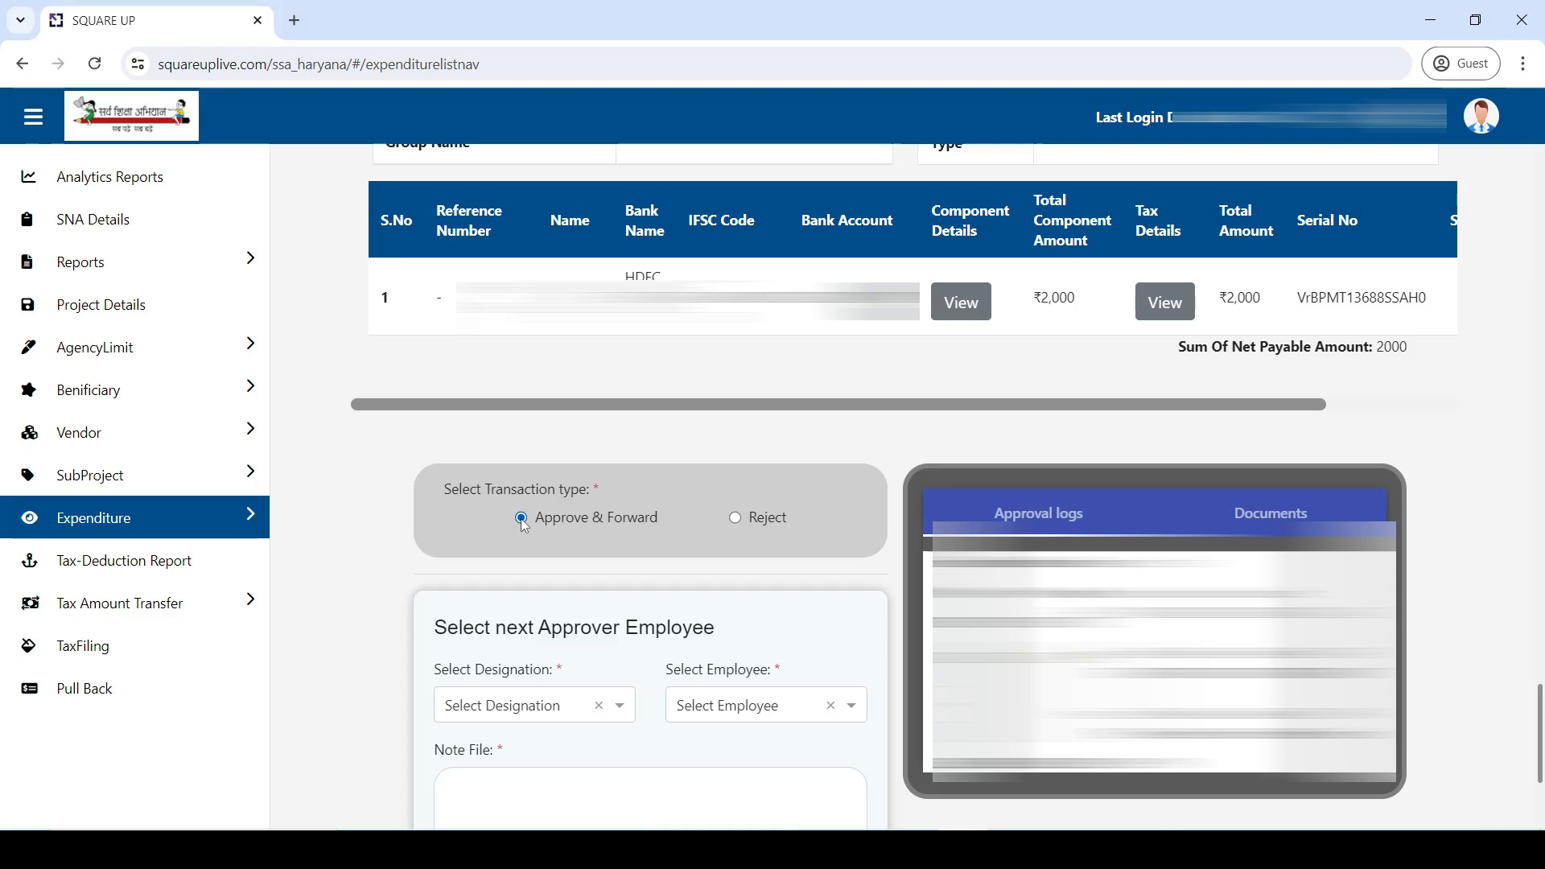
scroll(524, 526, "down", 1)
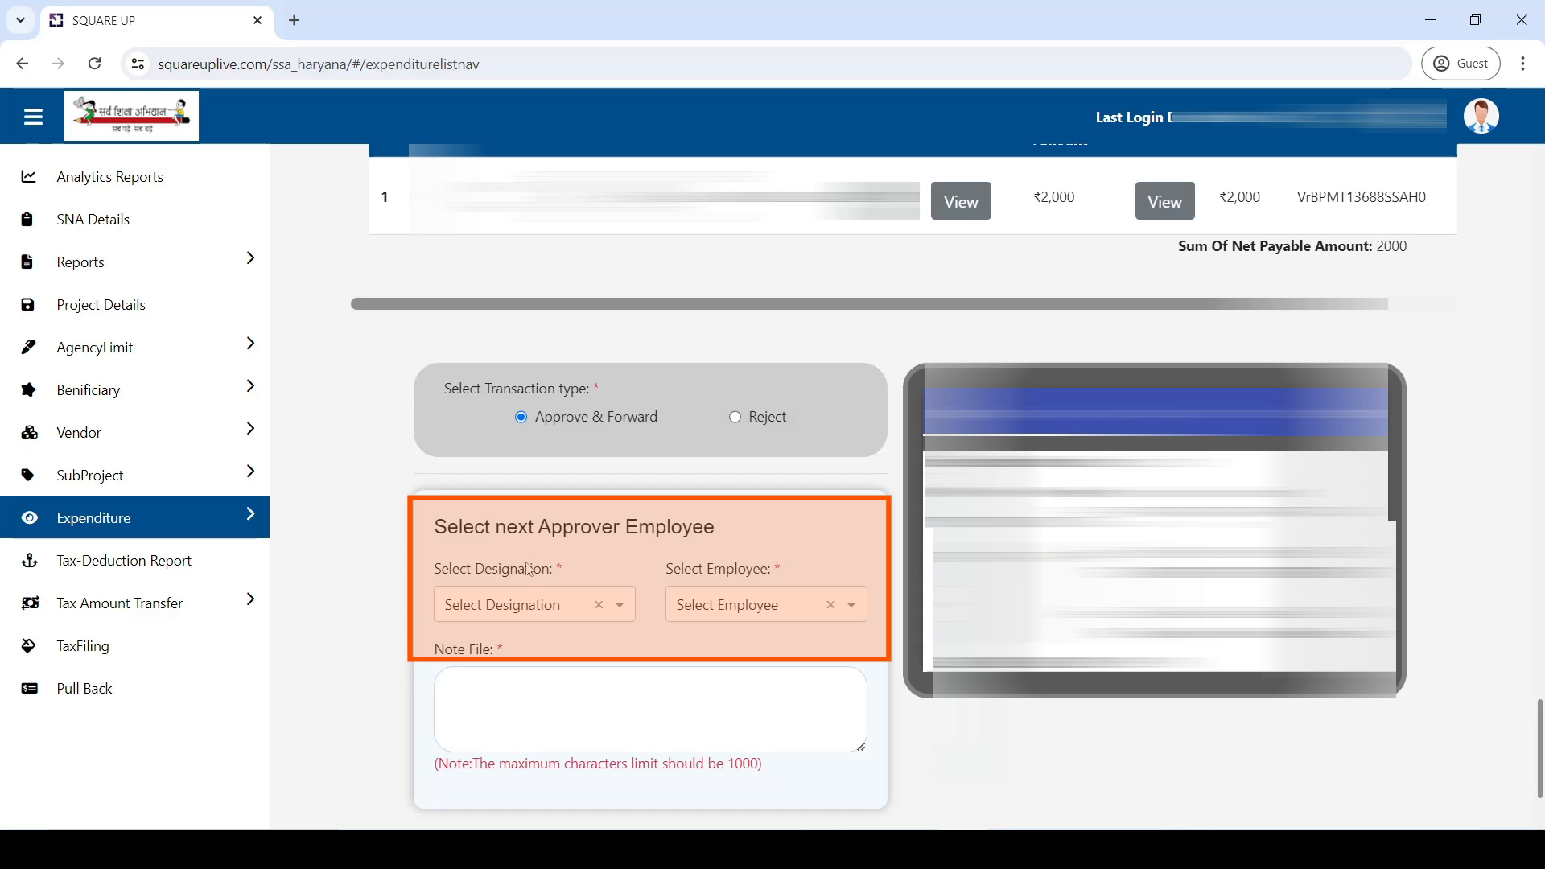
left_click(525, 608)
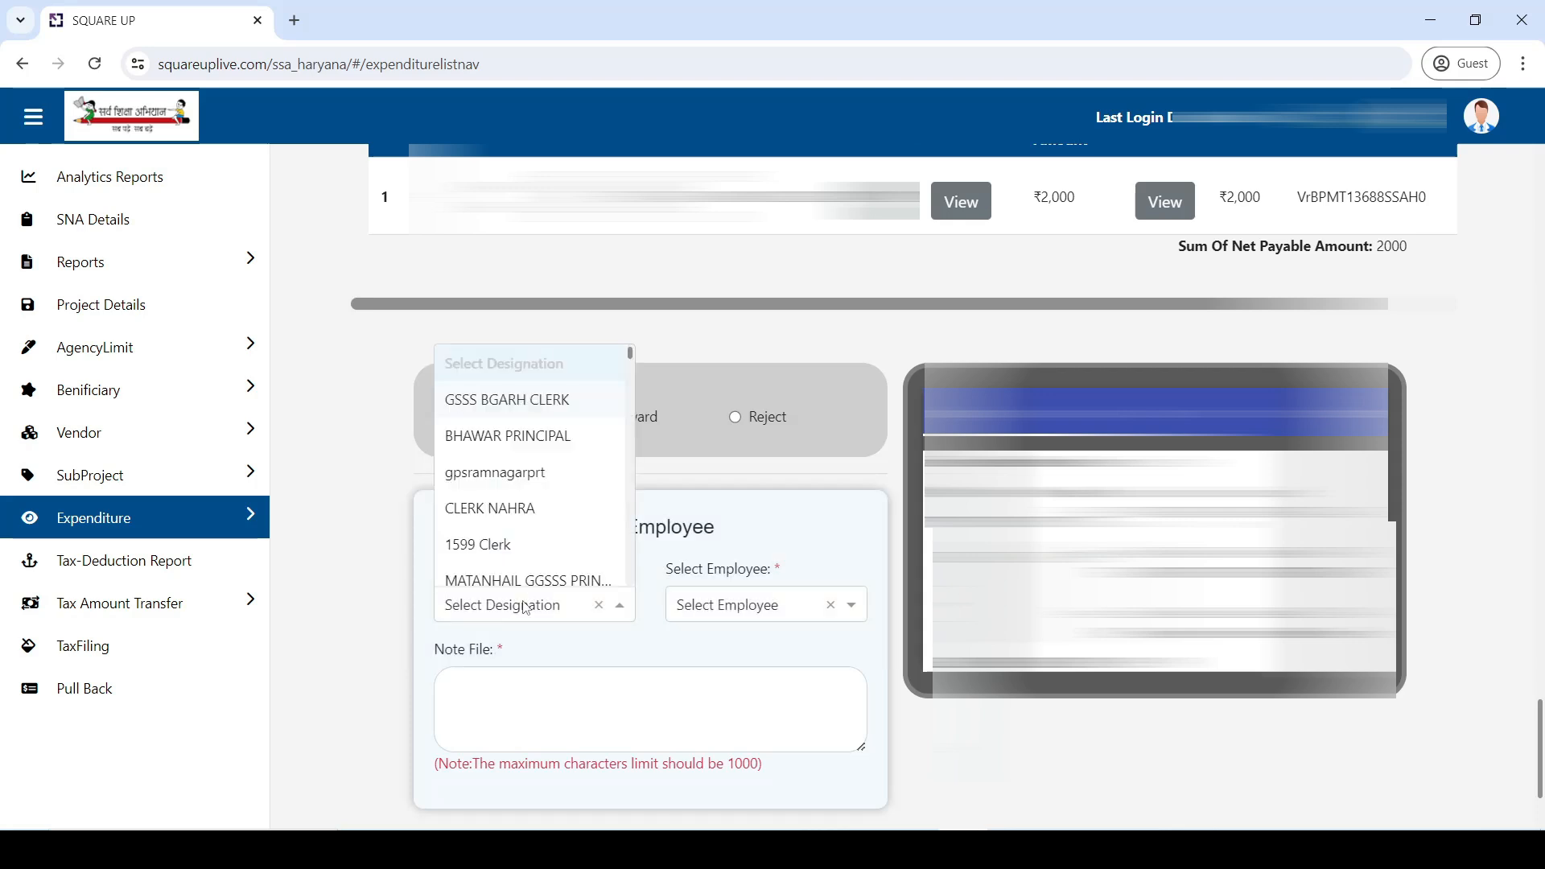
type("ESHM")
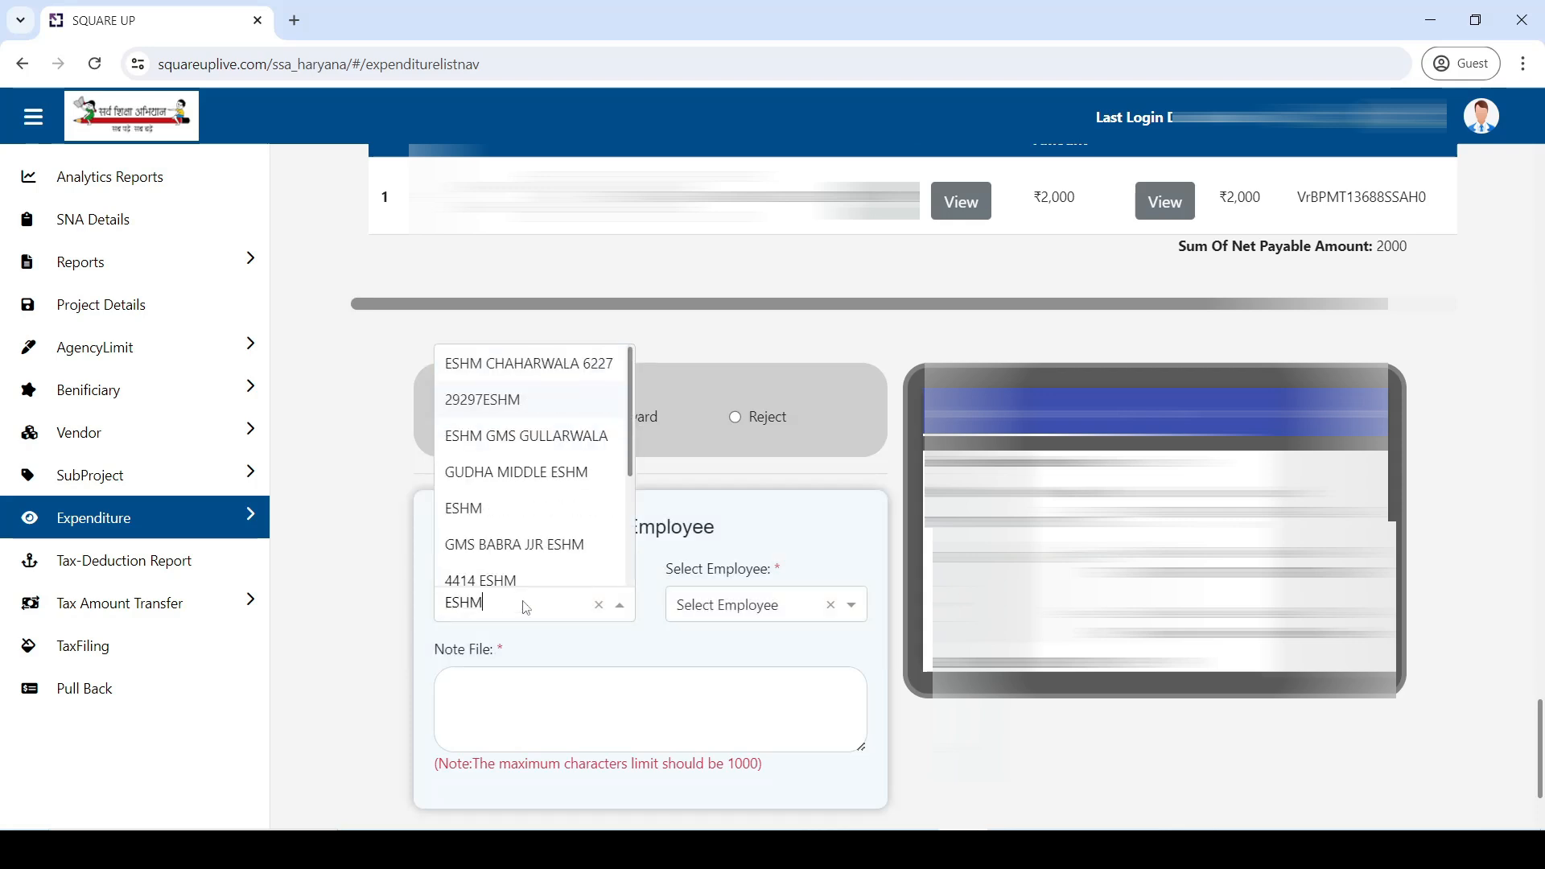
left_click(513, 515)
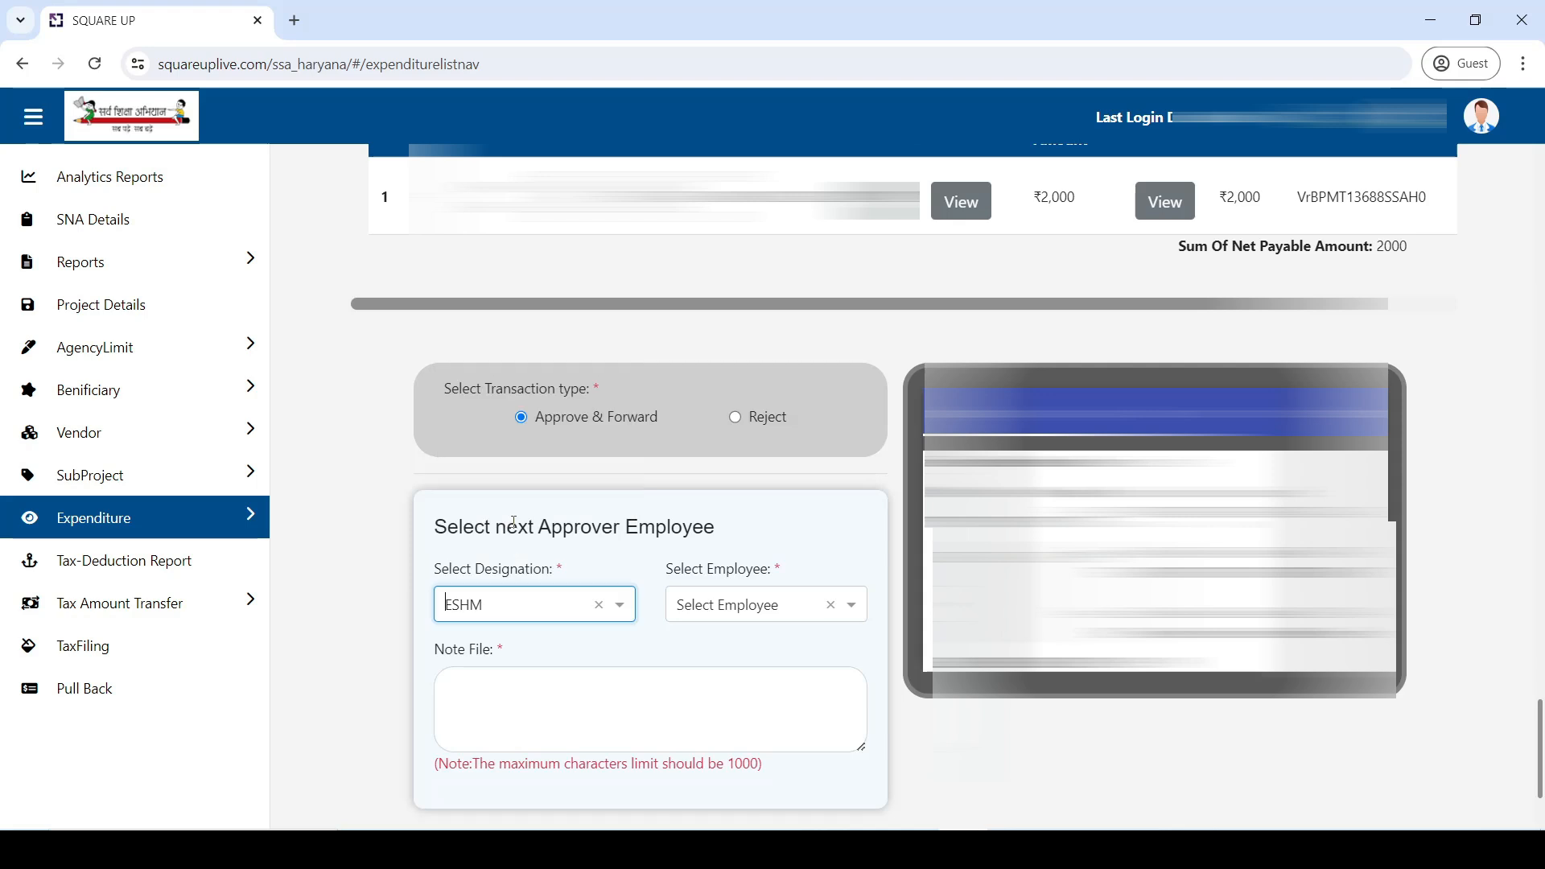
left_click(727, 610)
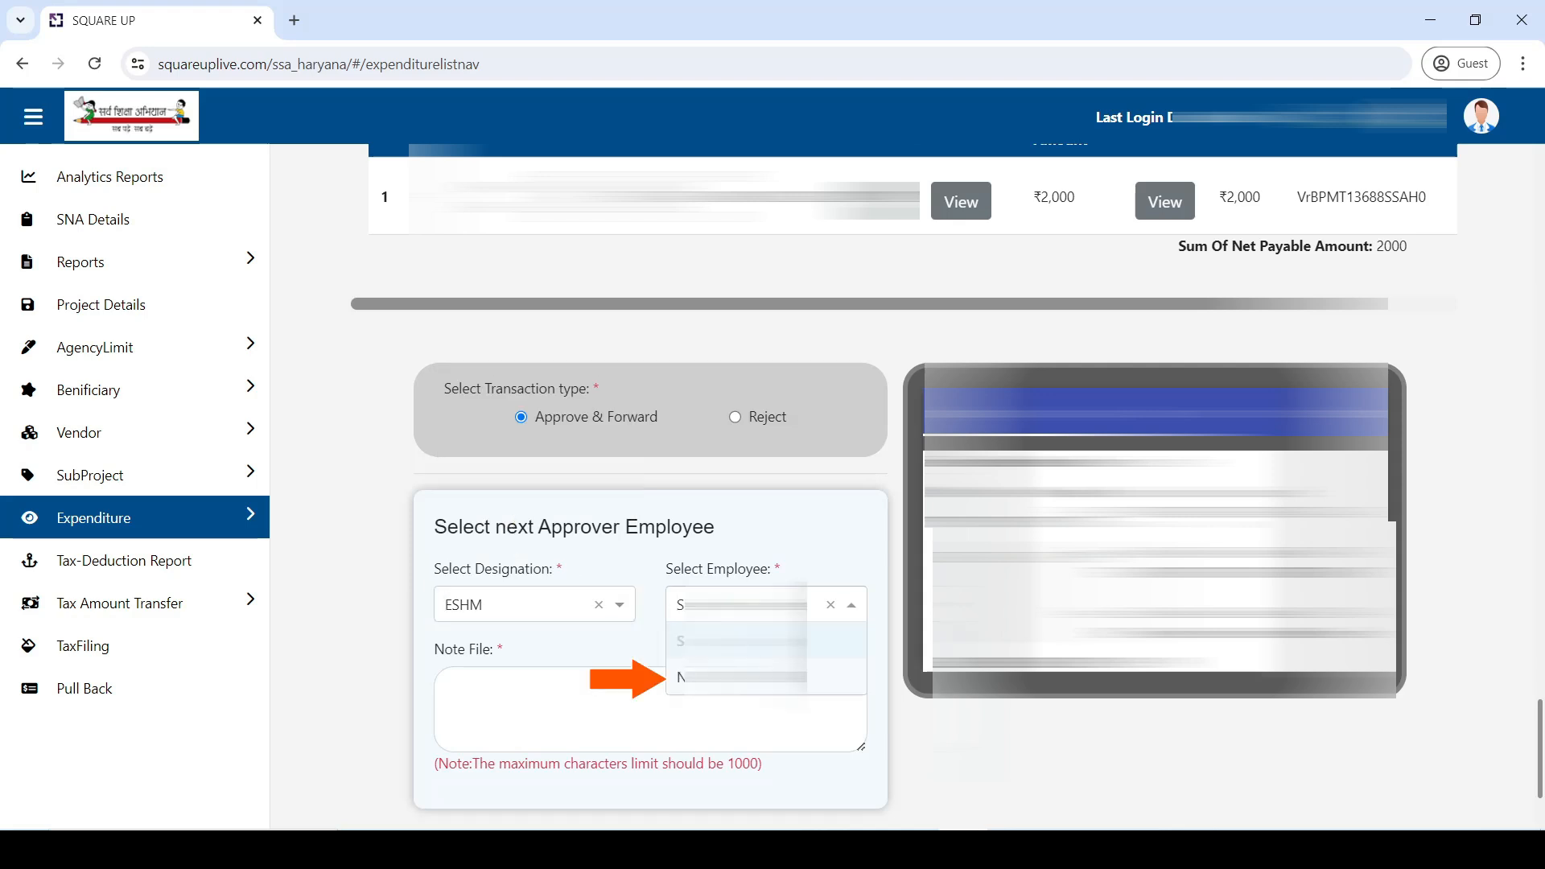
left_click(727, 678)
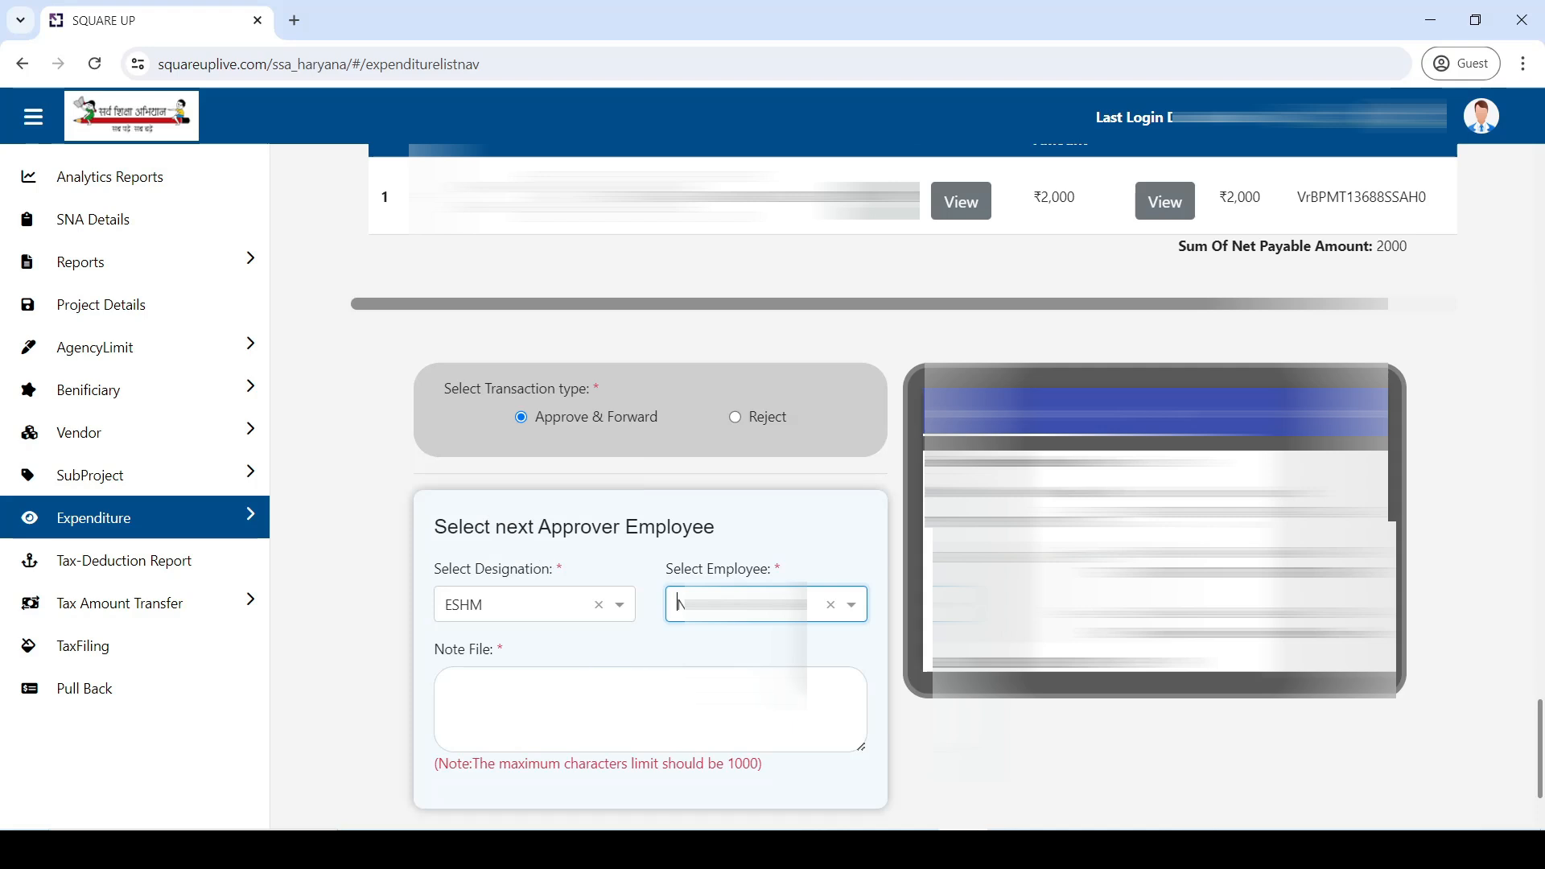
- Add the note 'DETAILS OK' and confirm forwarding the expenditure
left_click(531, 700)
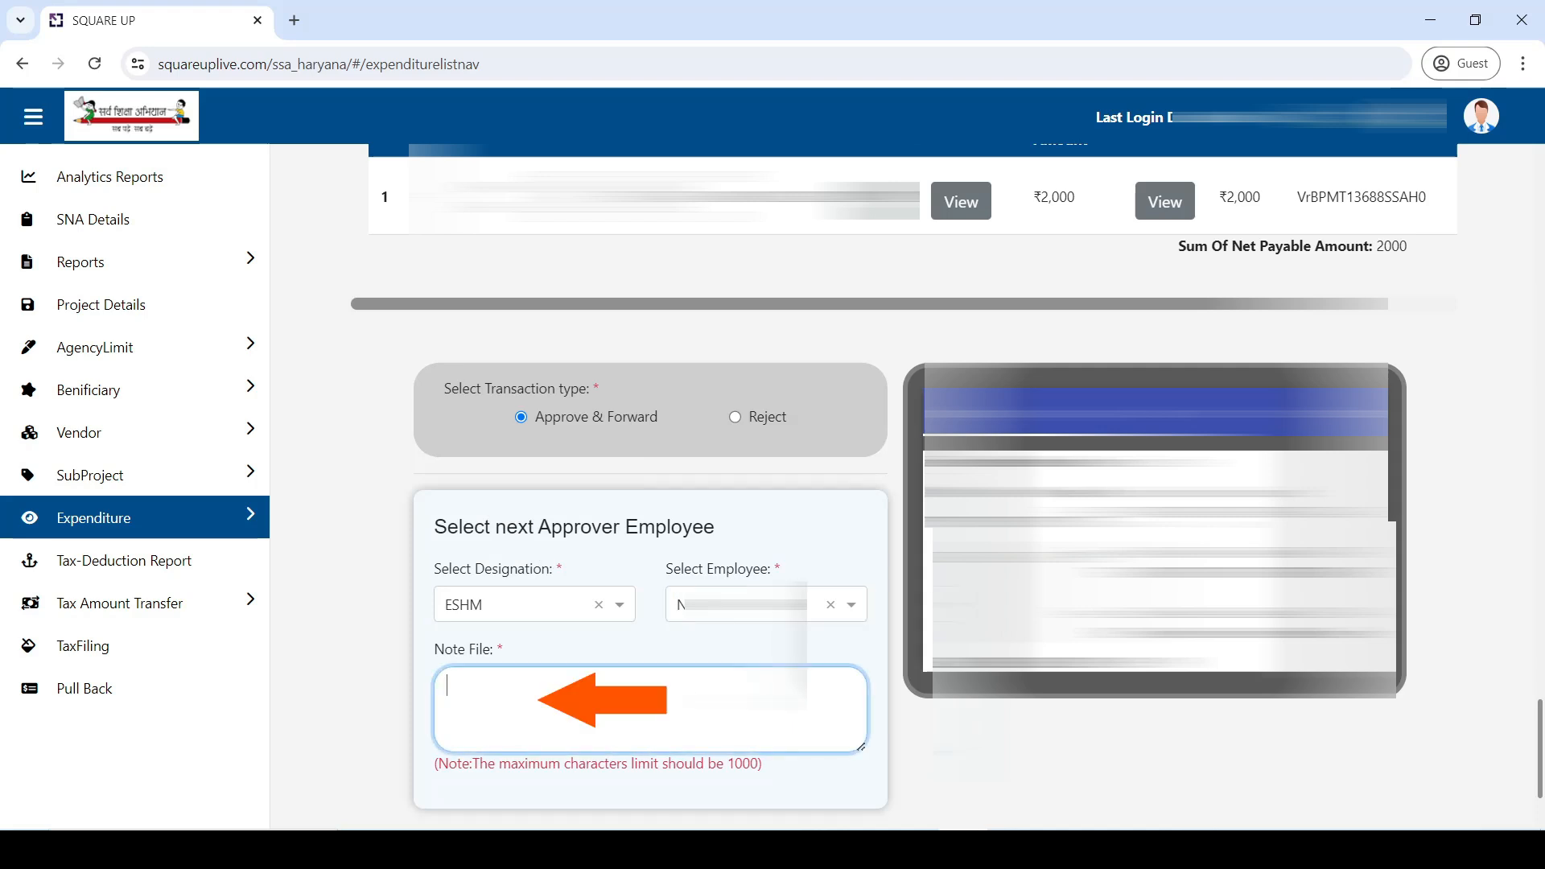
type("DETAILS OK")
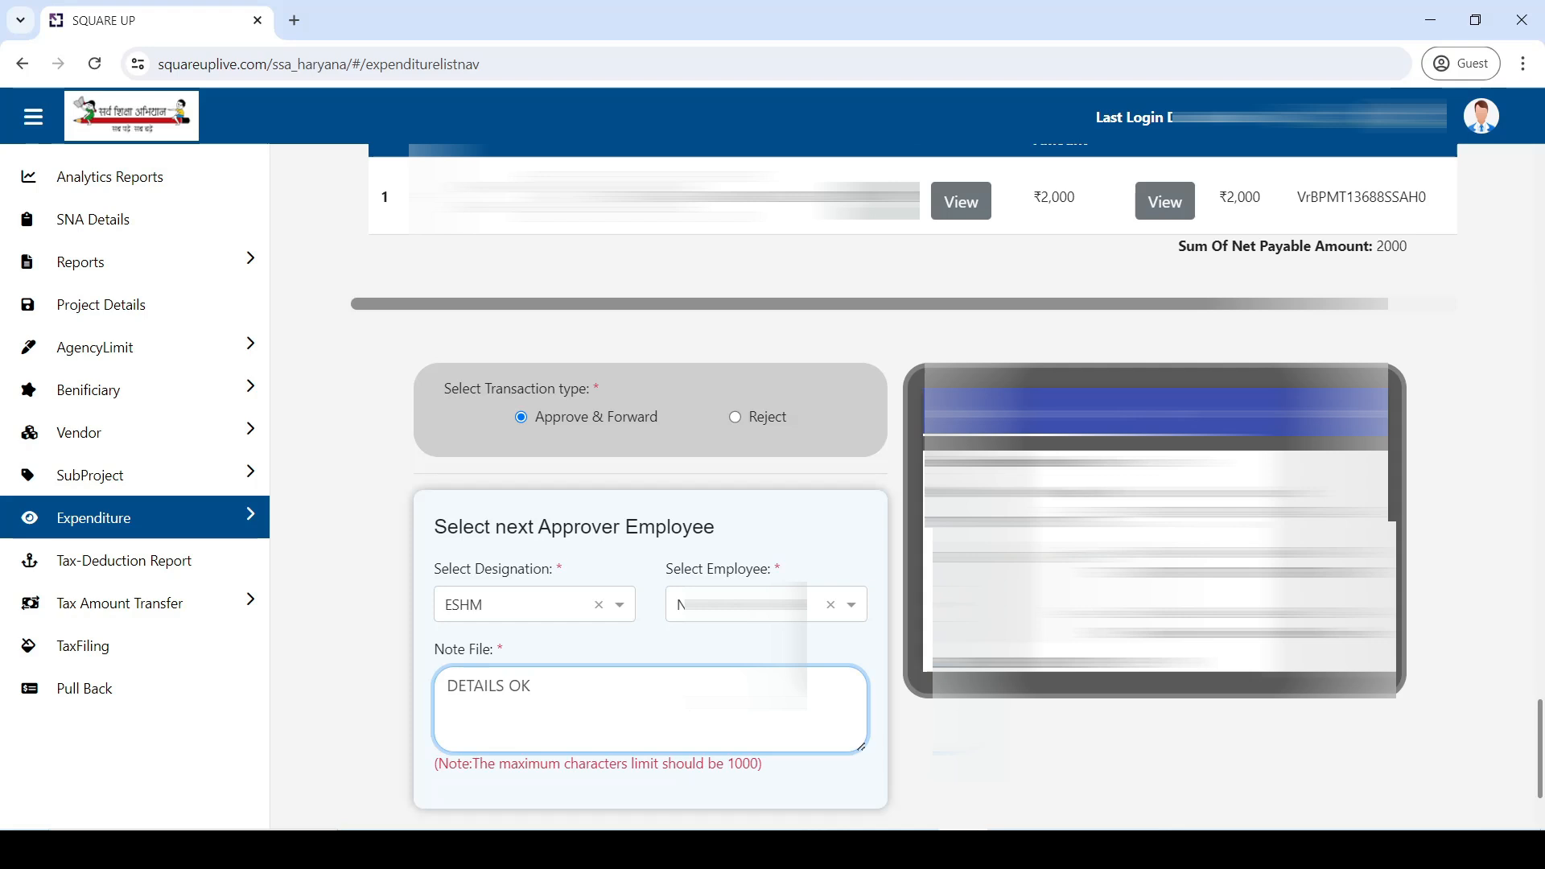
scroll(689, 701, "down", 1)
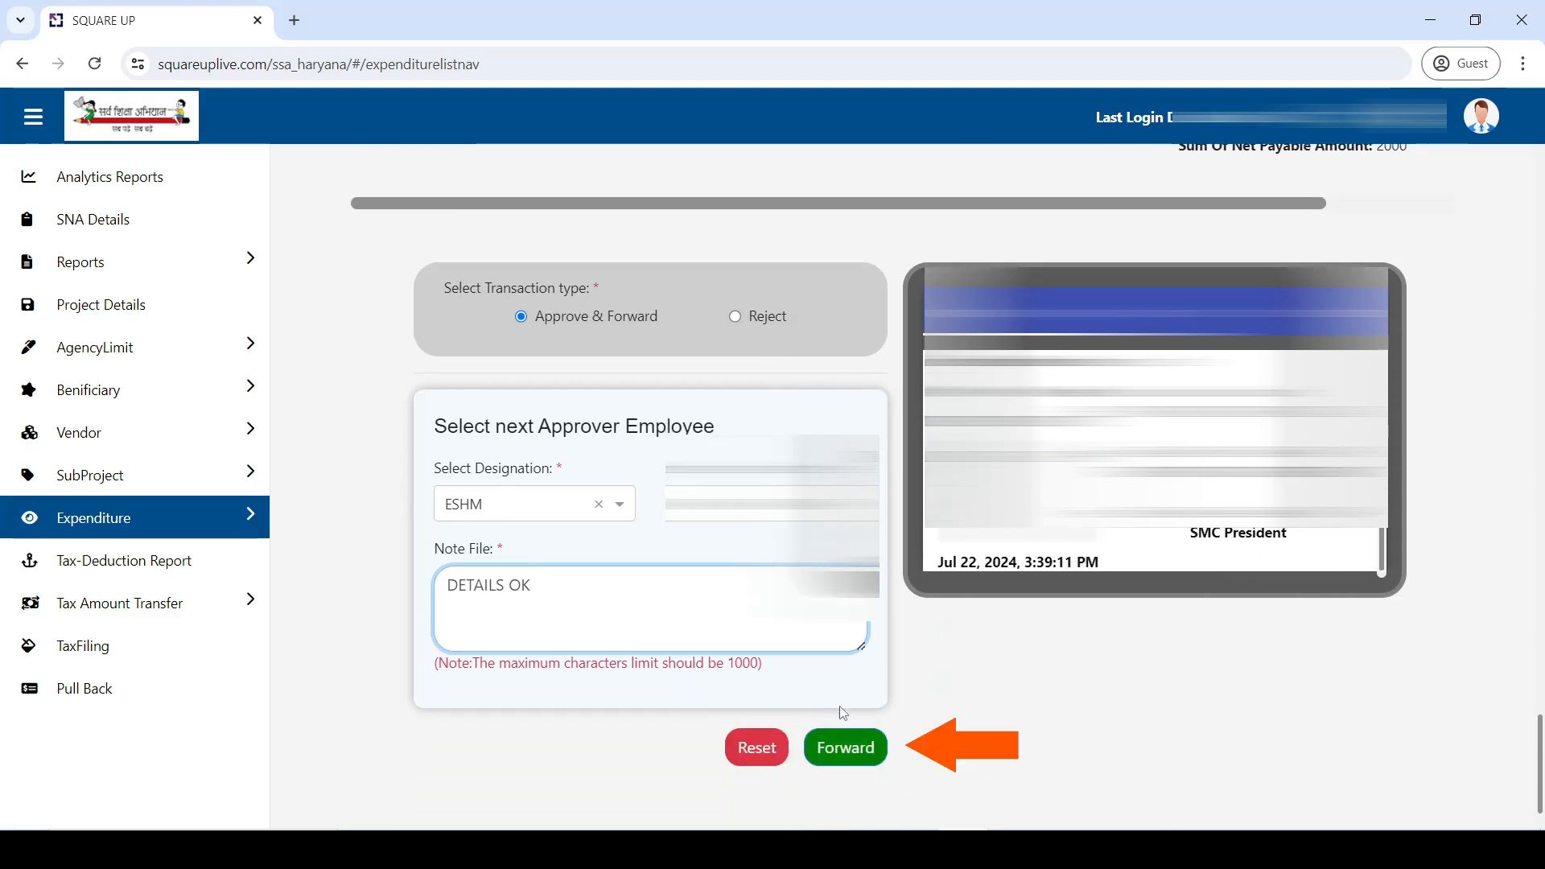
left_click(847, 751)
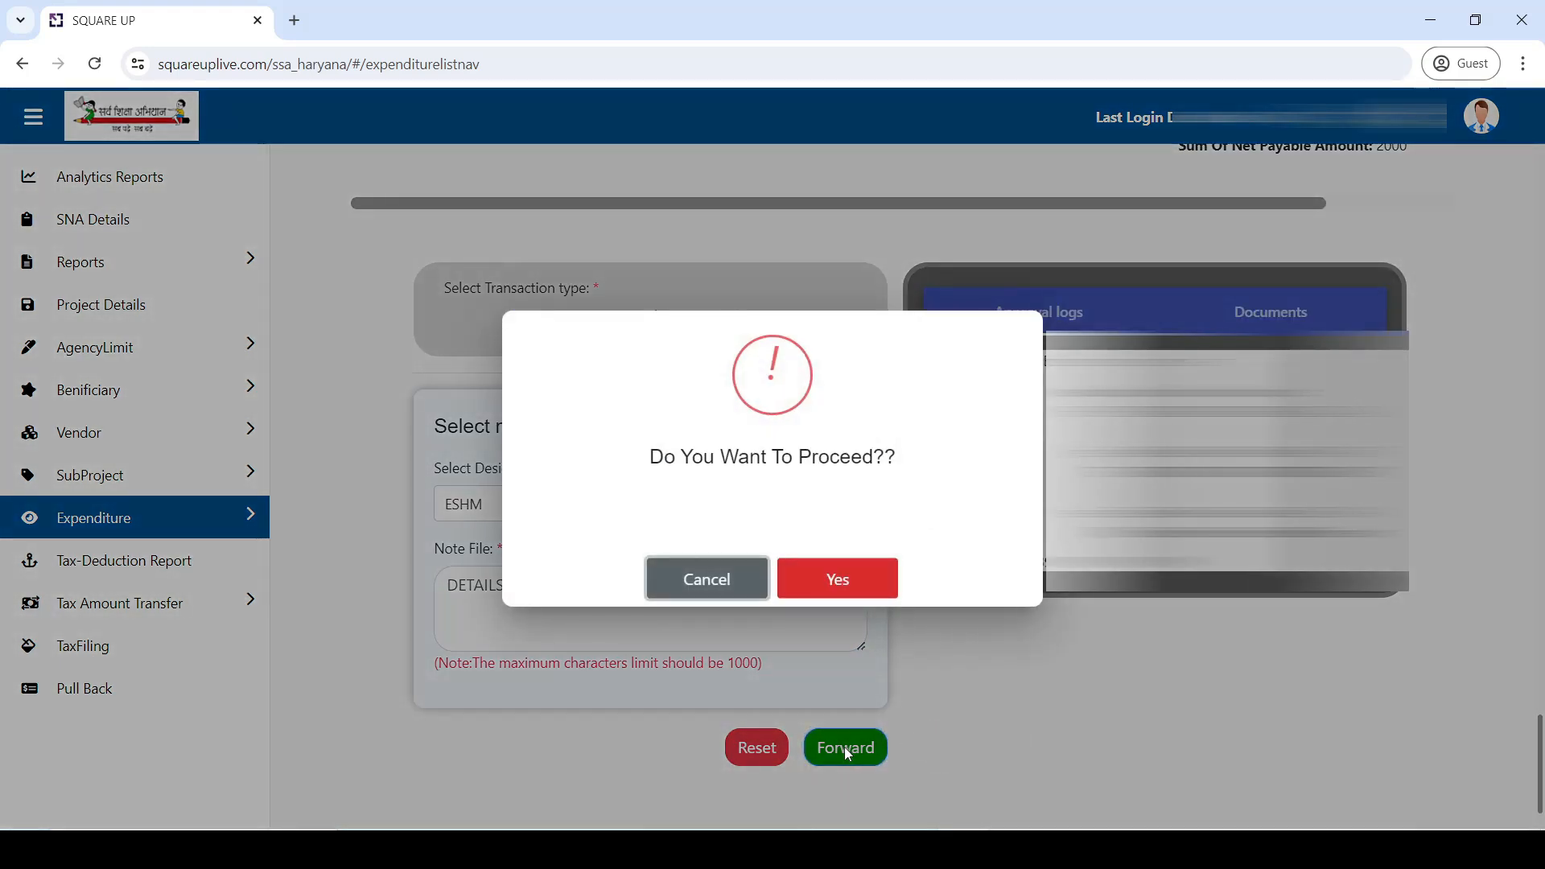
left_click(841, 581)
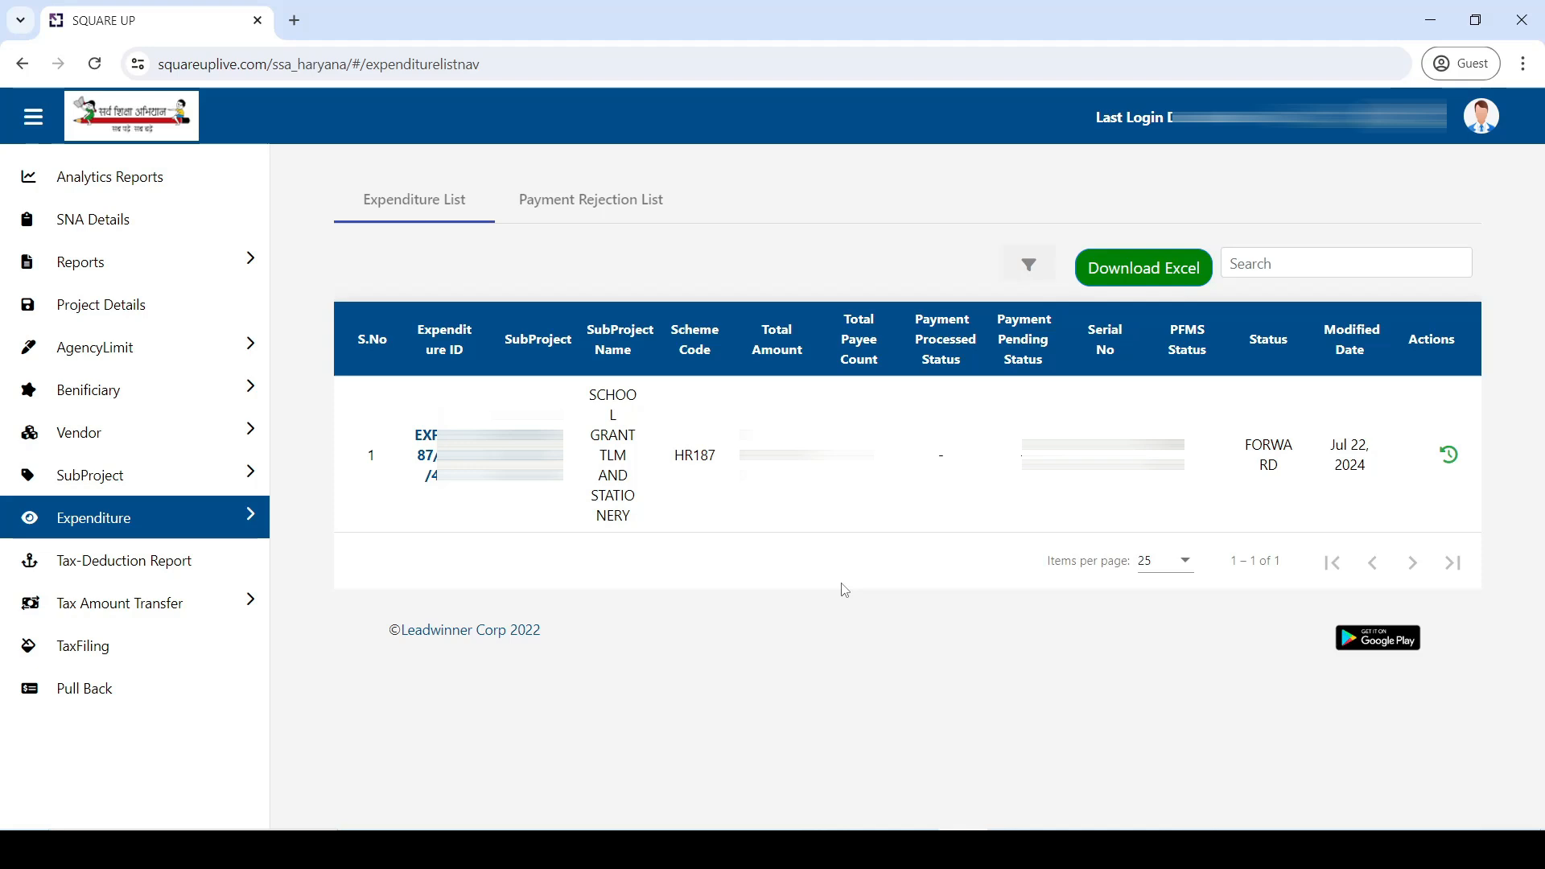
- Log out, sign in with the next approver's credentials, and go to the Expenditure list
left_click(1471, 137)
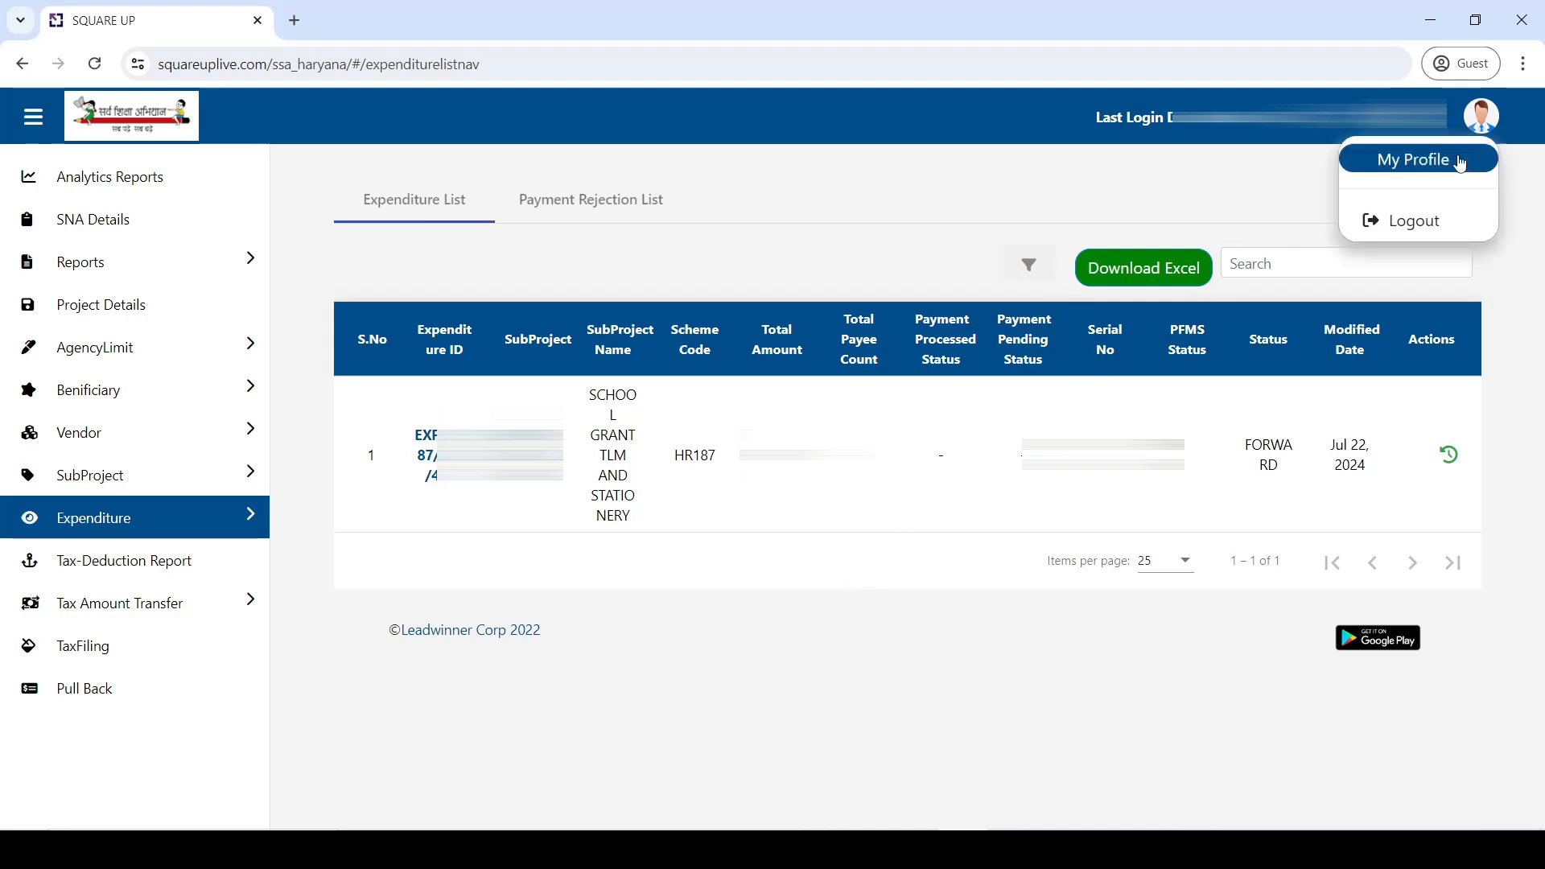
left_click(1439, 227)
key("Tab")
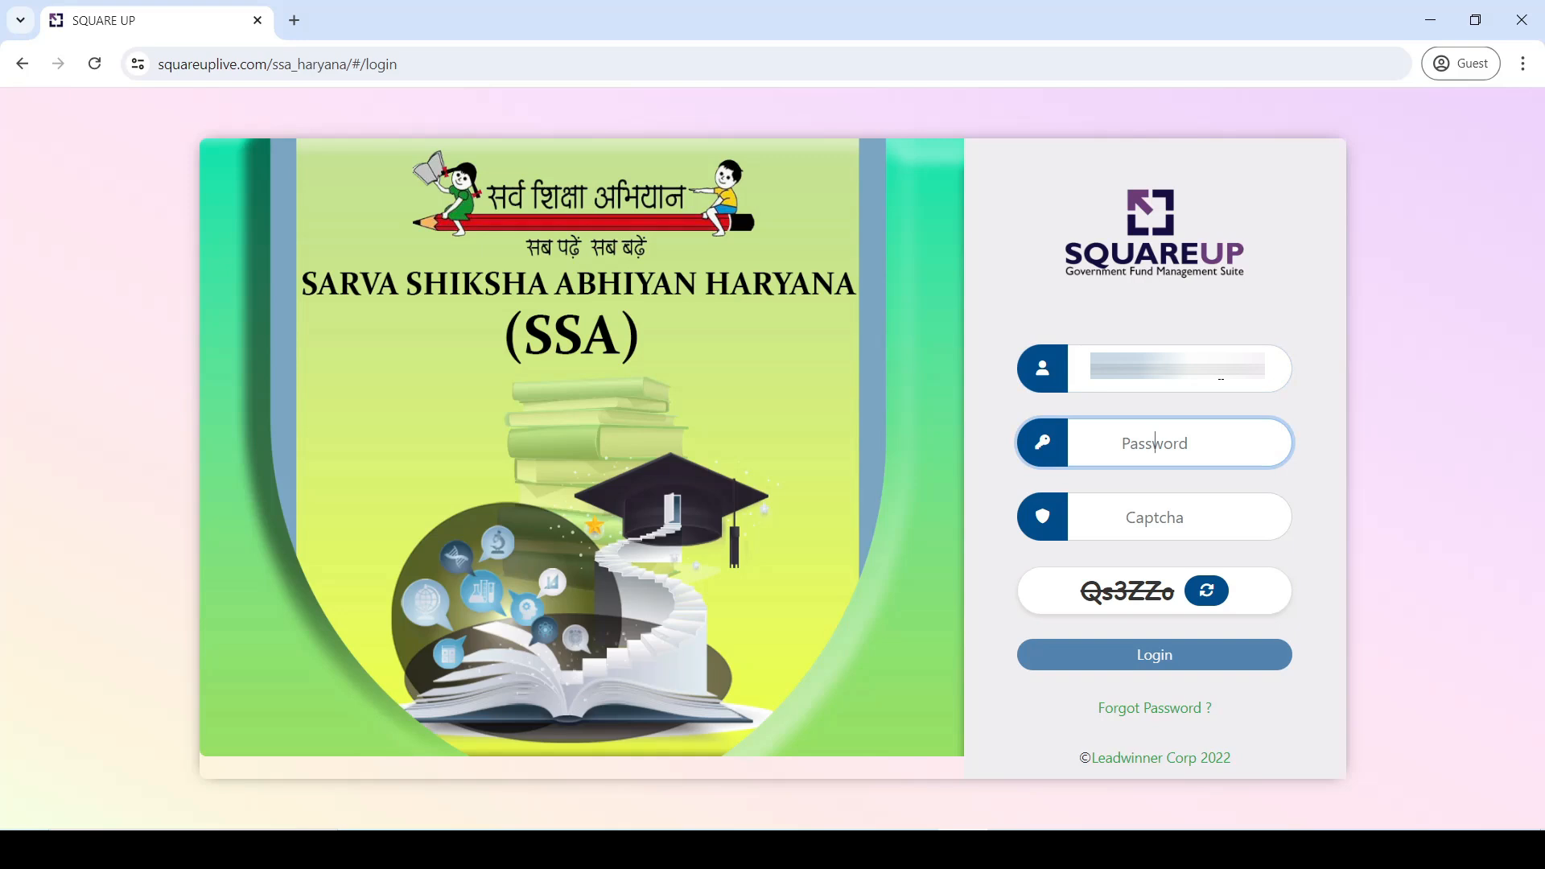
type("*")
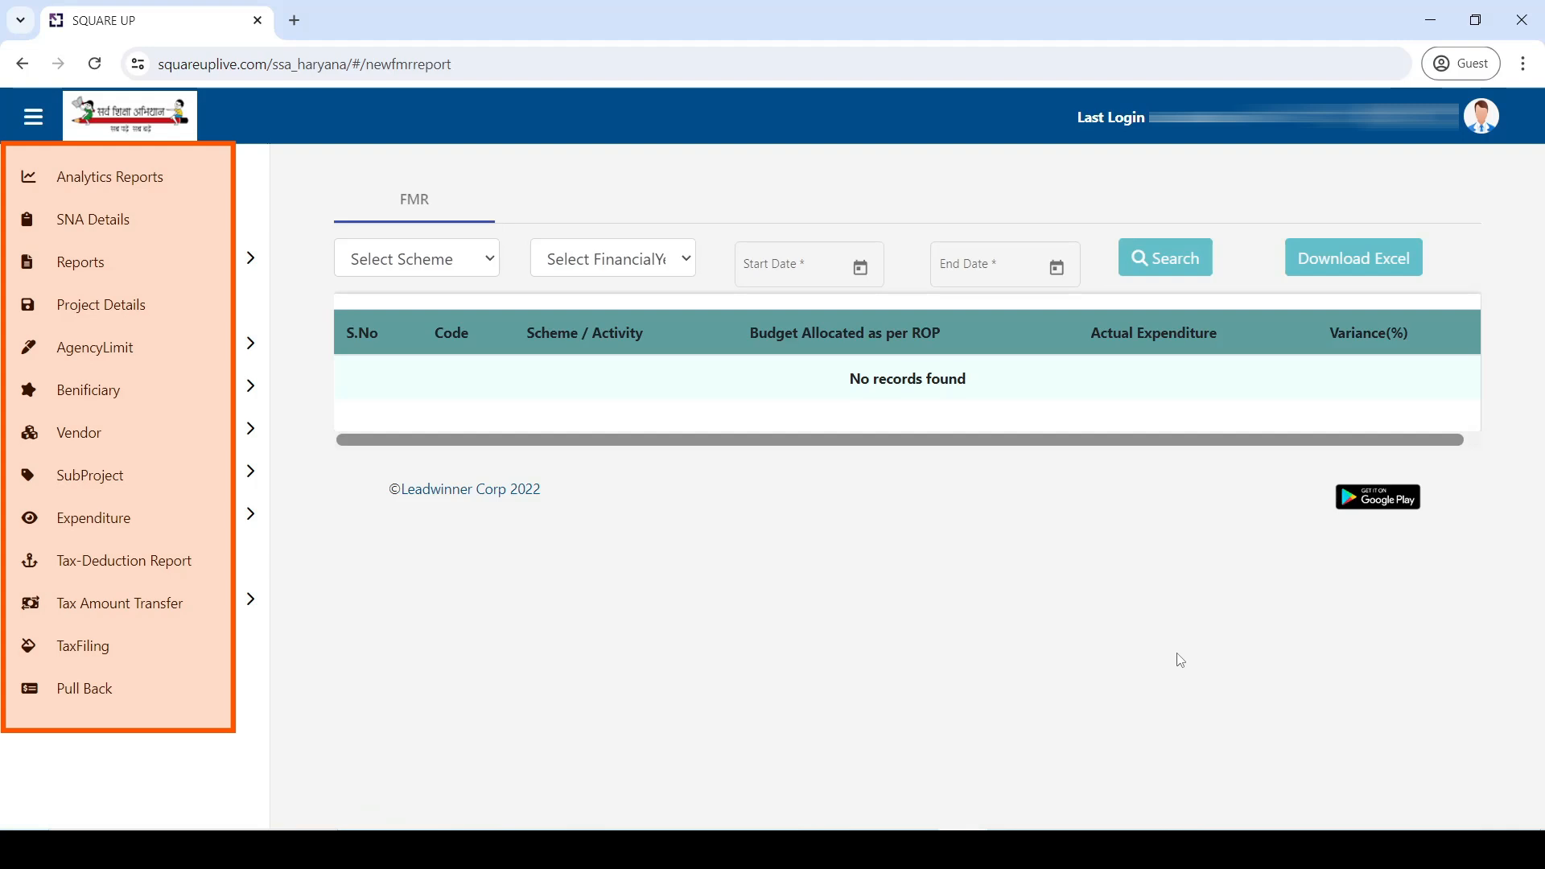
left_click(164, 537)
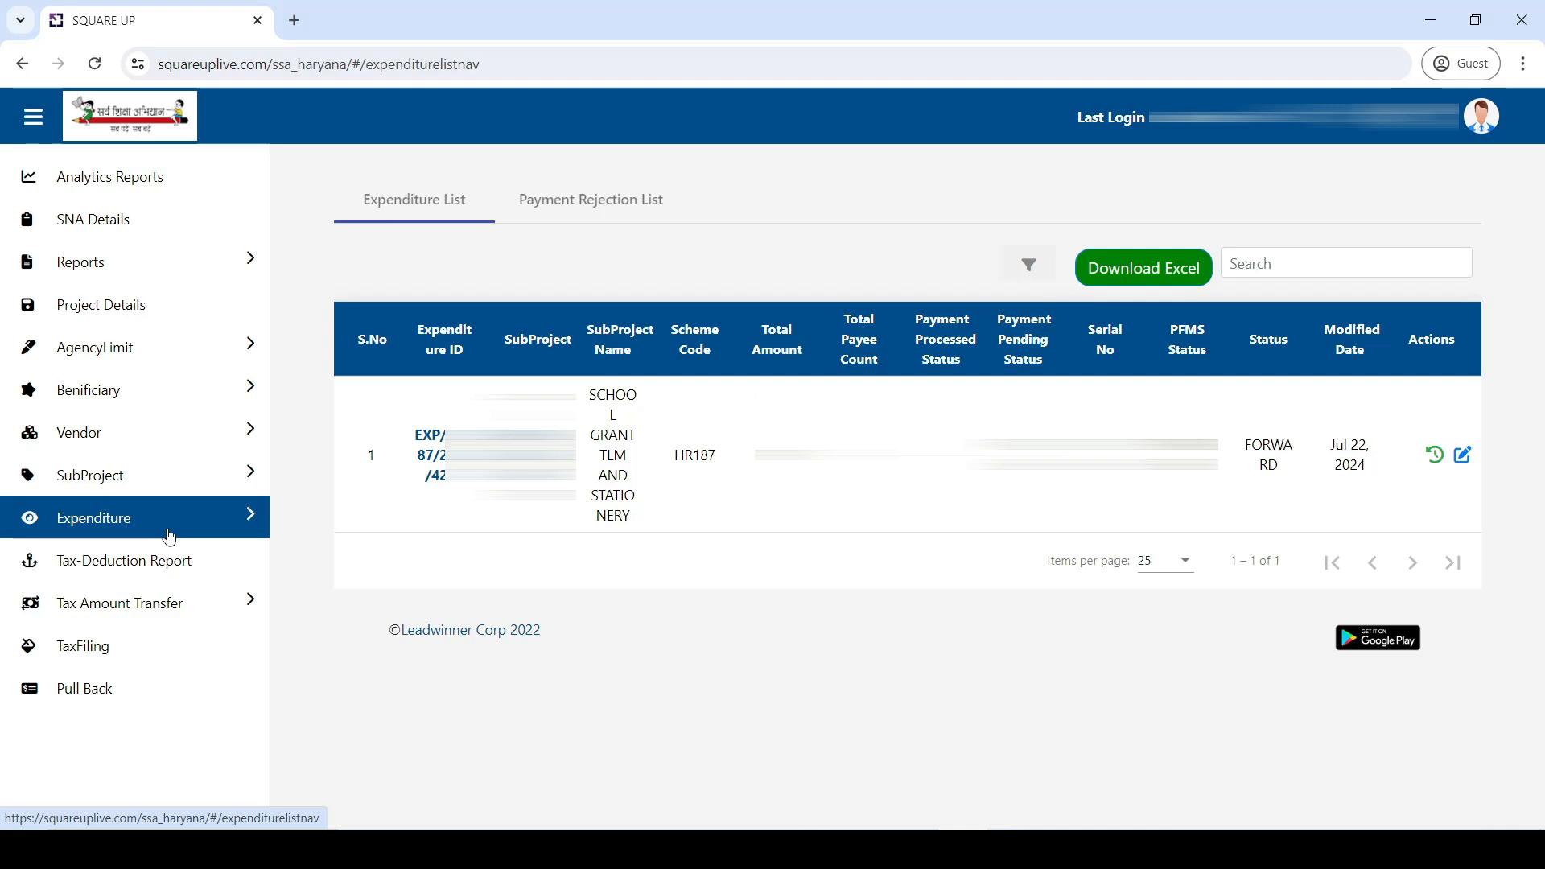
- Open the forwarded expenditure's details and scroll down to the Select Transaction type panel
left_click(431, 467)
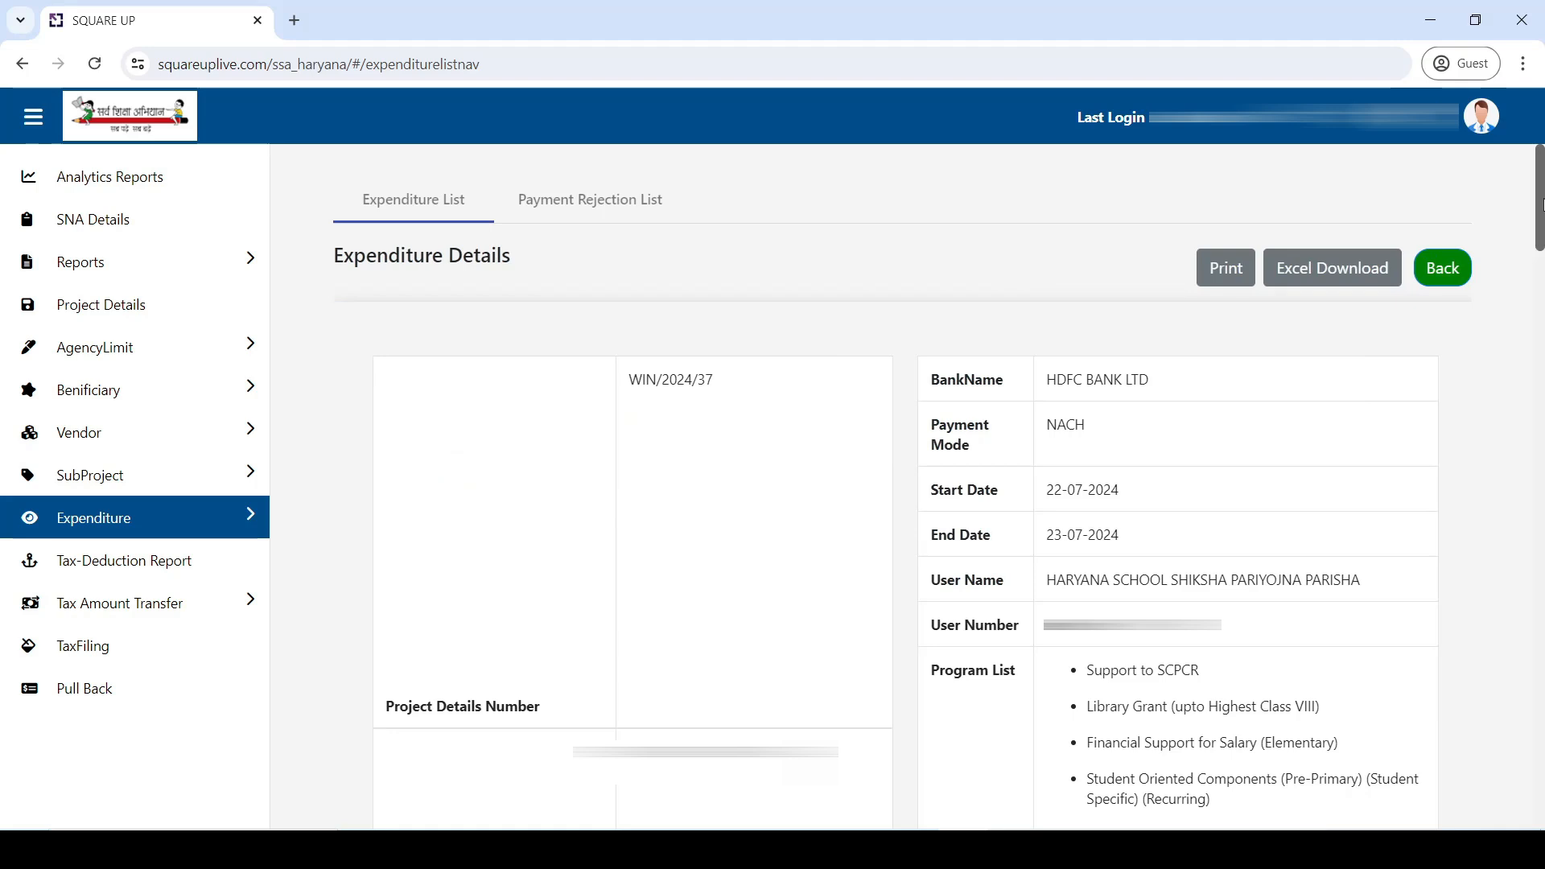
left_click_drag(1540, 203, 1543, 788)
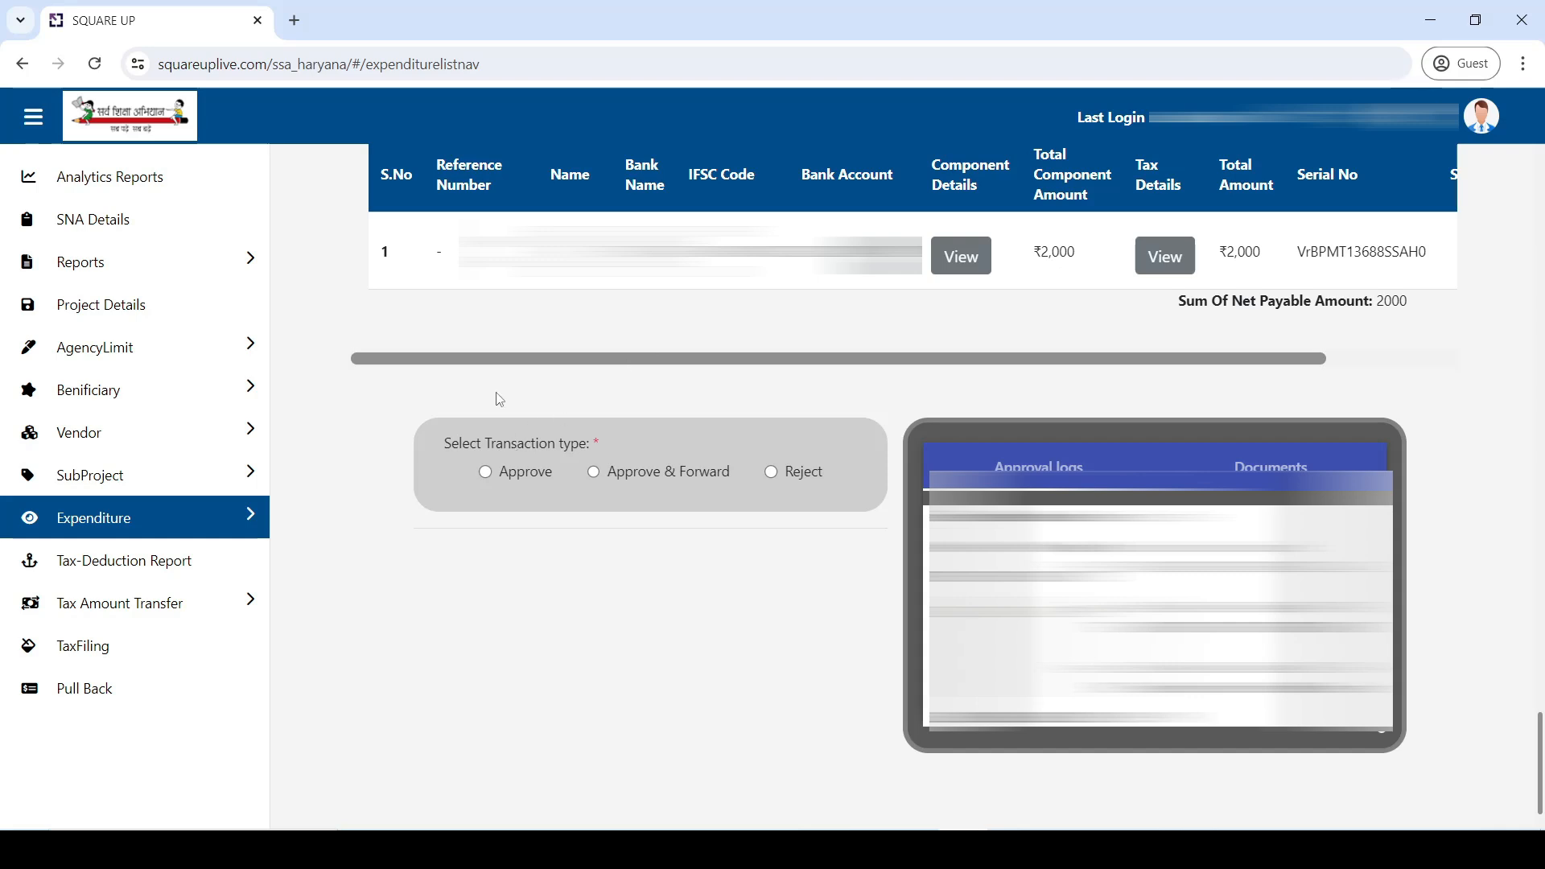
- Choose Approve as the transaction type and verify the one-time code
left_click(486, 472)
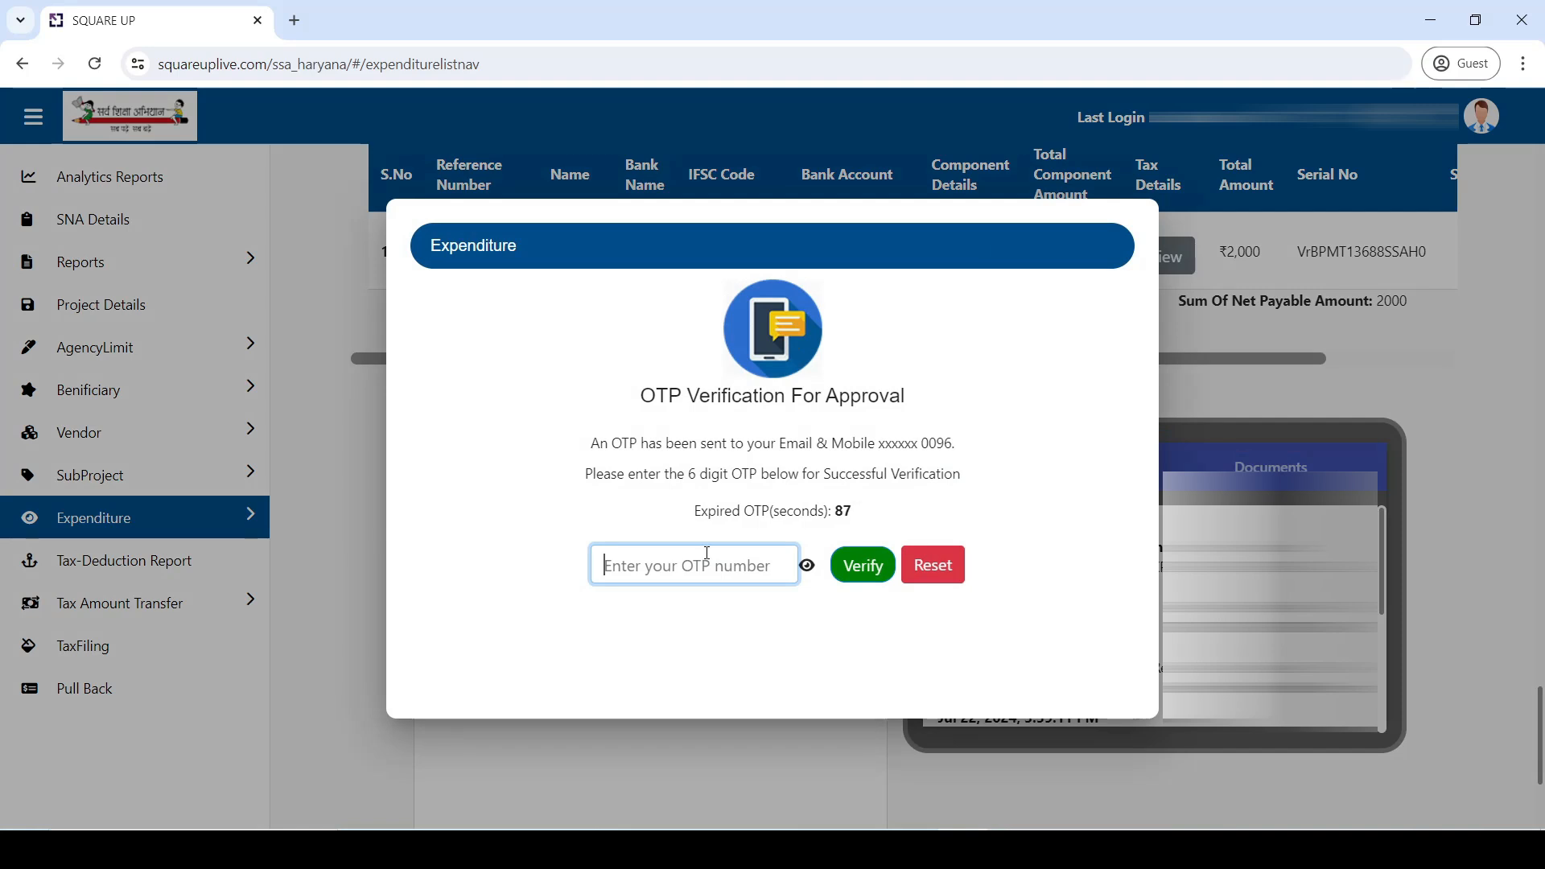
type("••••••")
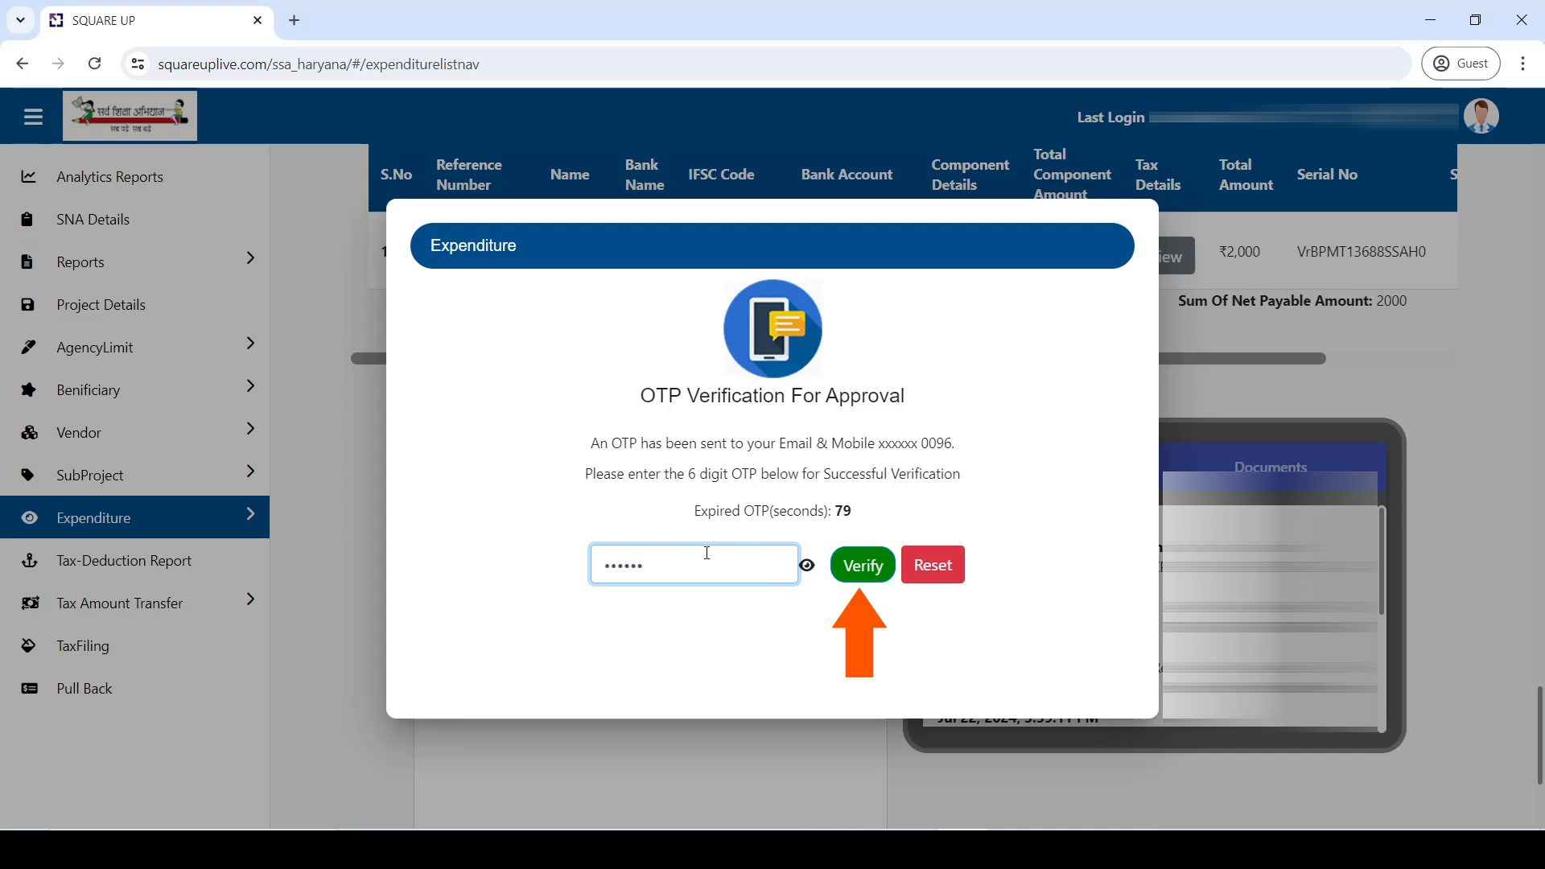
left_click(864, 565)
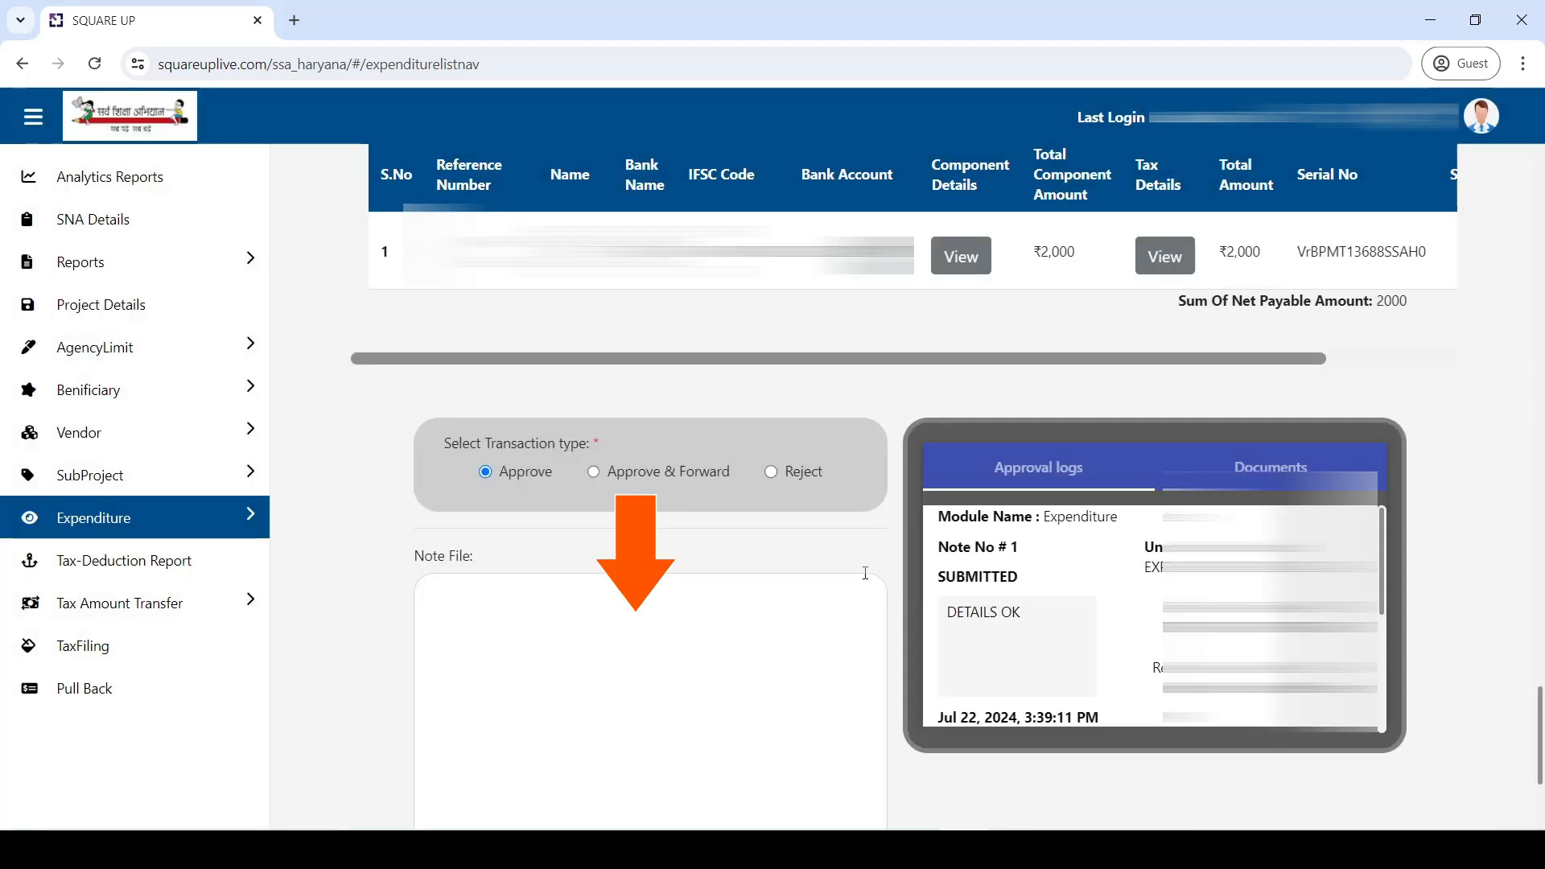
- Add the note 'VERIFIED', validate, and submit the final approval
left_click(669, 685)
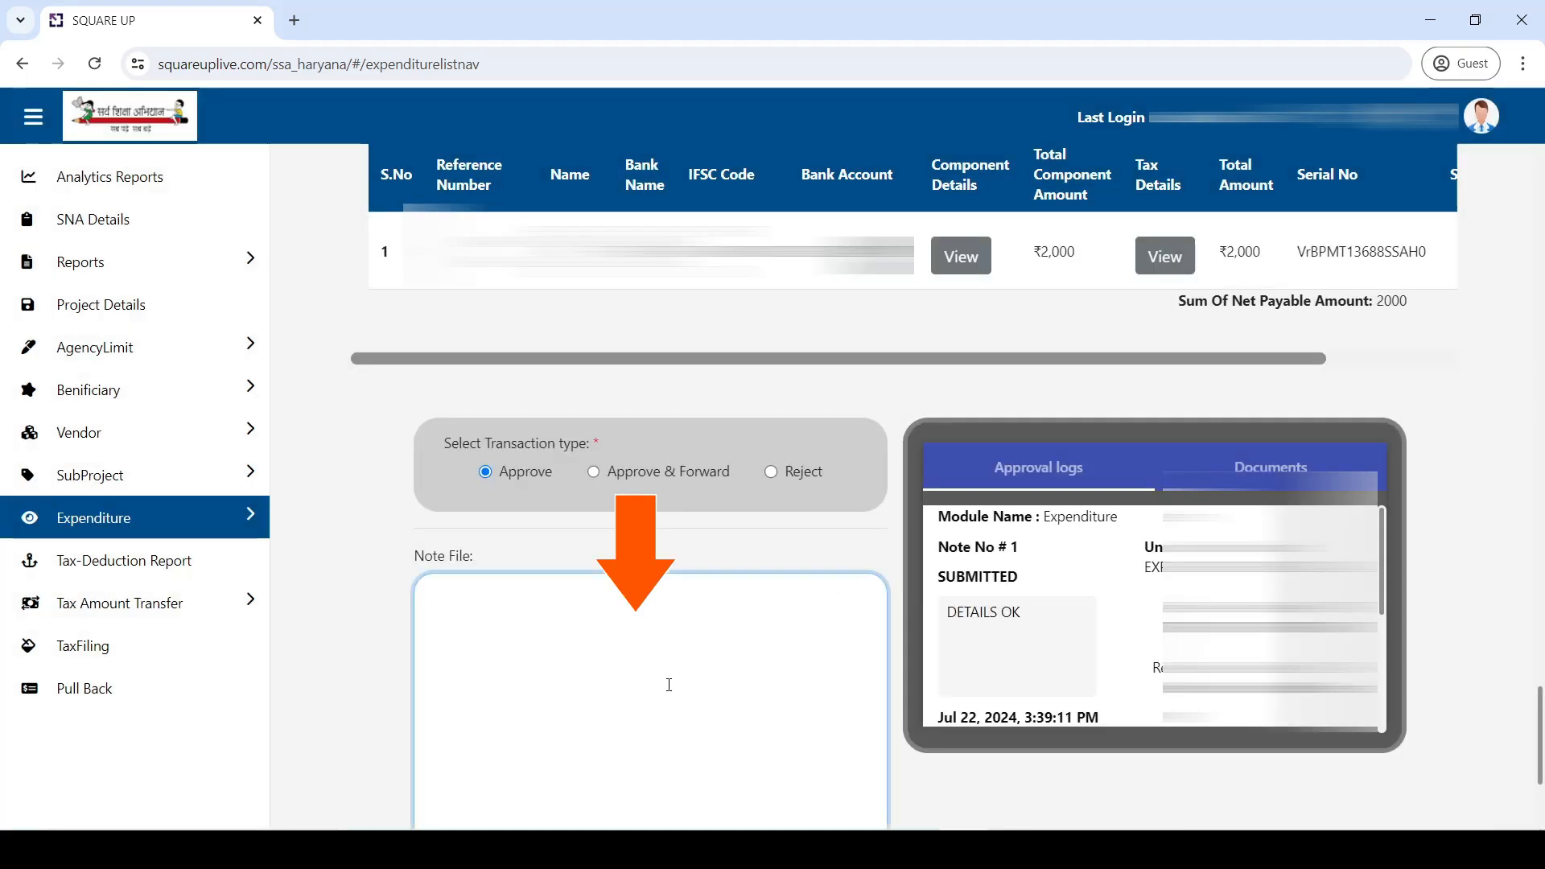
type("VERIFIED")
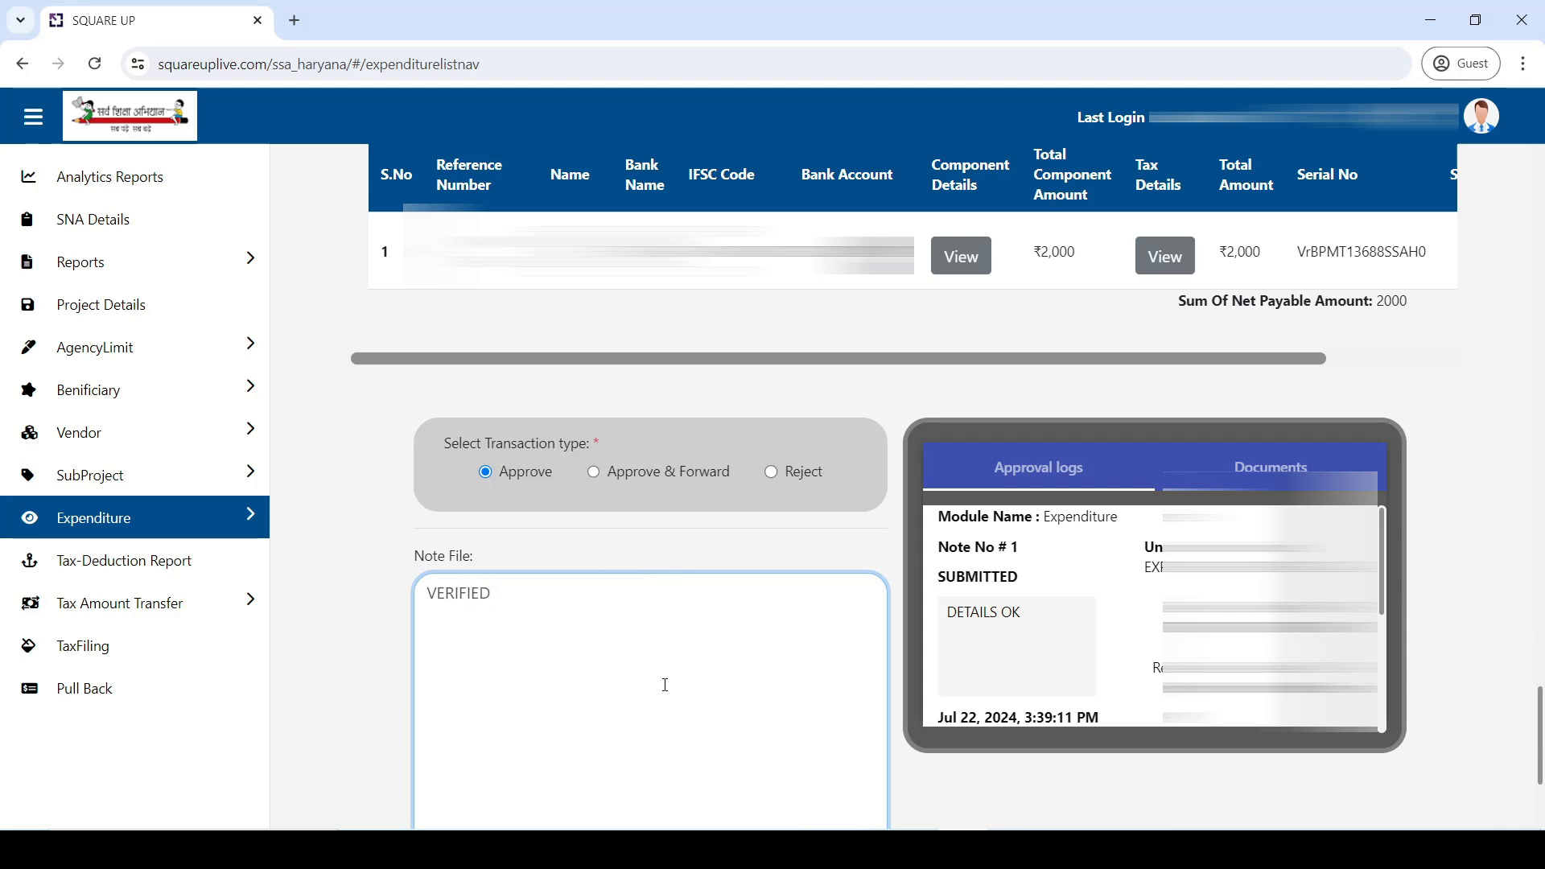
scroll(655, 698, "down", 3)
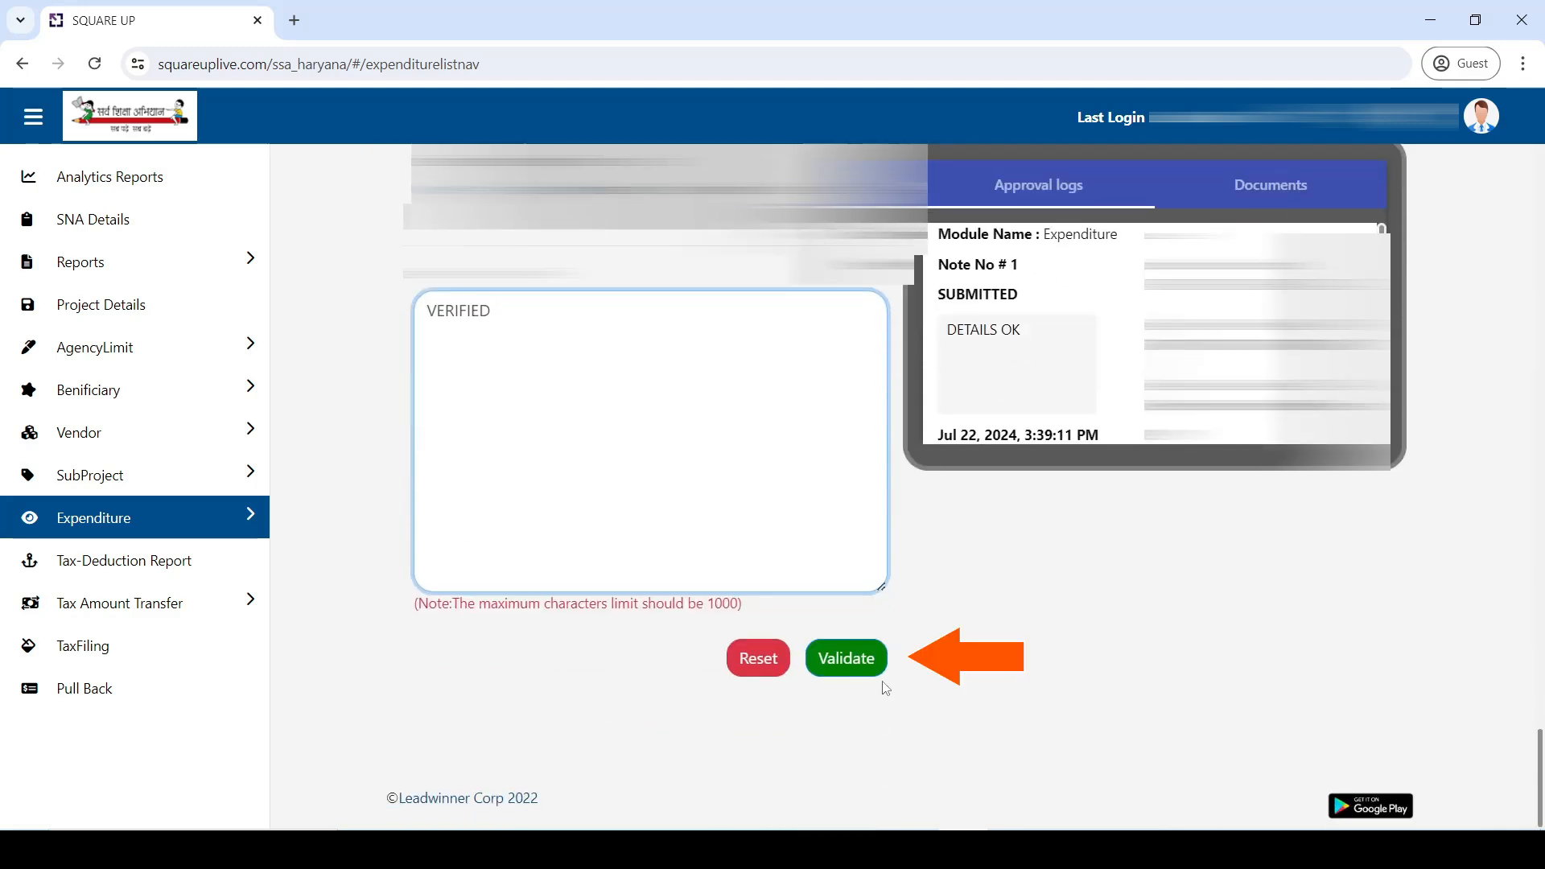
left_click(862, 656)
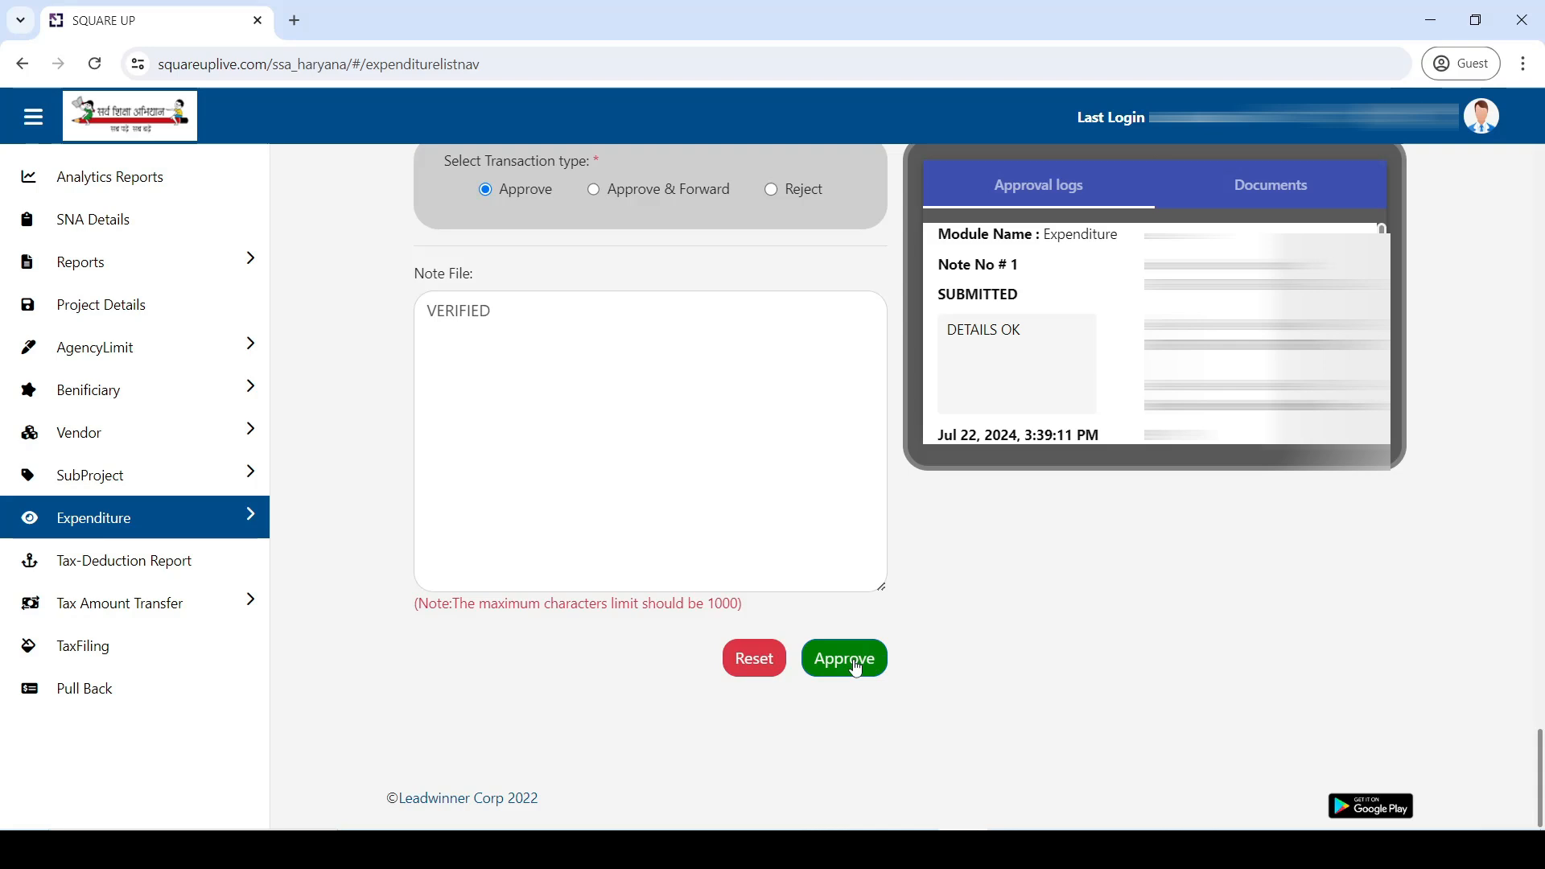
left_click(856, 667)
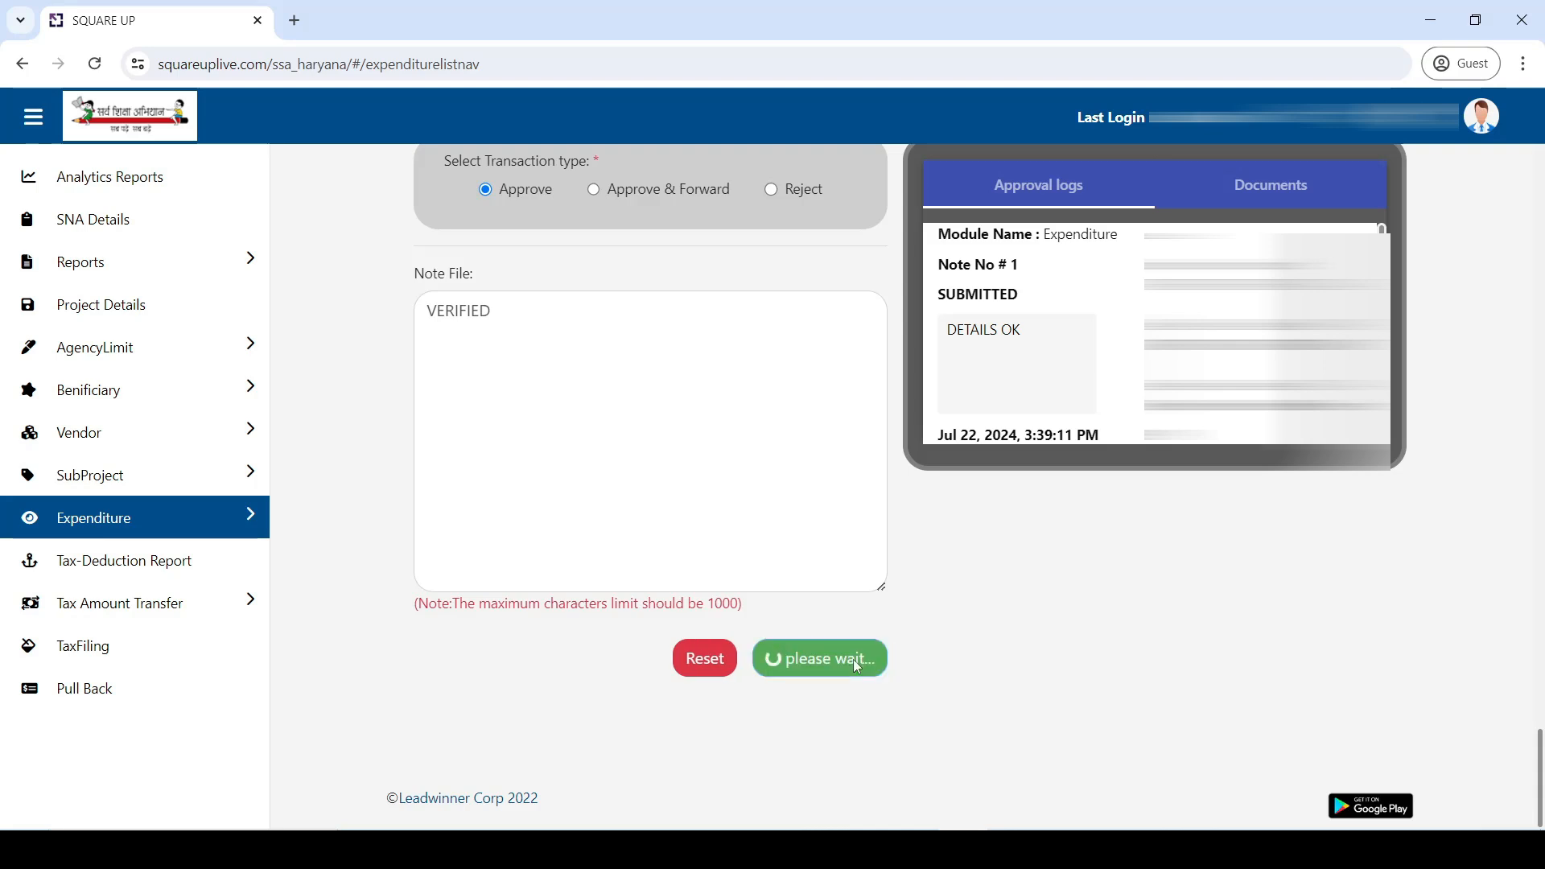